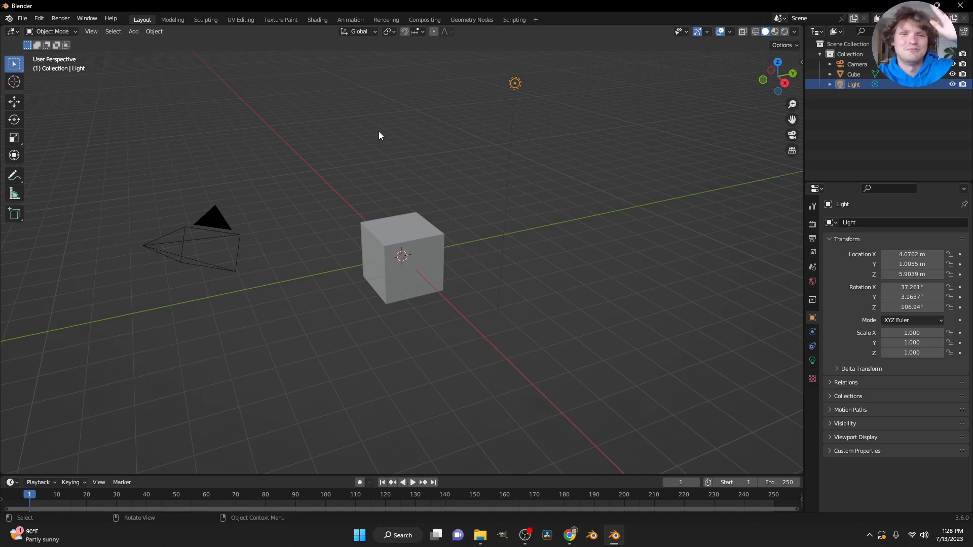
# Step: Toggle the application window to fullscreen
pyautogui.click(378, 132)
pyautogui.press('q')
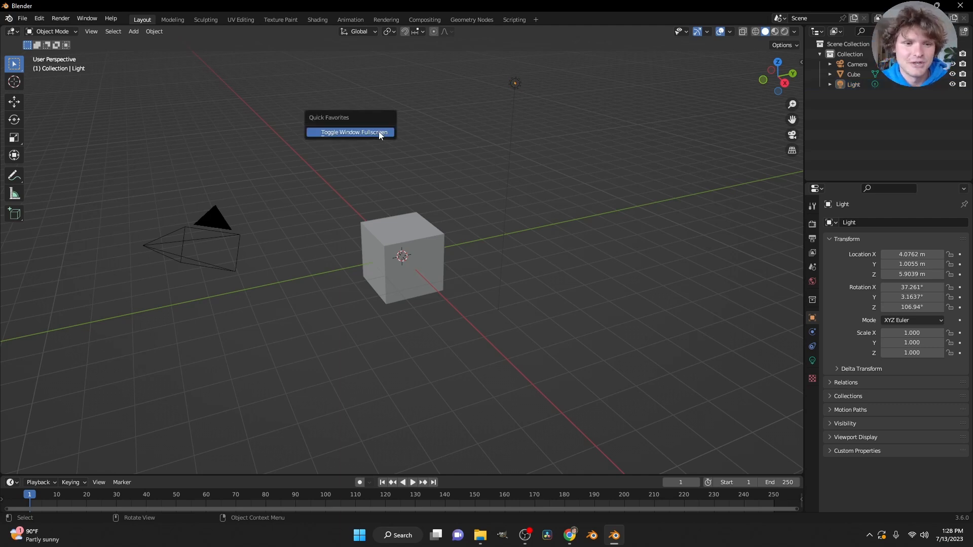
pyautogui.click(379, 131)
# Step: Delete all default objects from the scene: the camera, cube and light
pyautogui.press('a')
pyautogui.press('x')
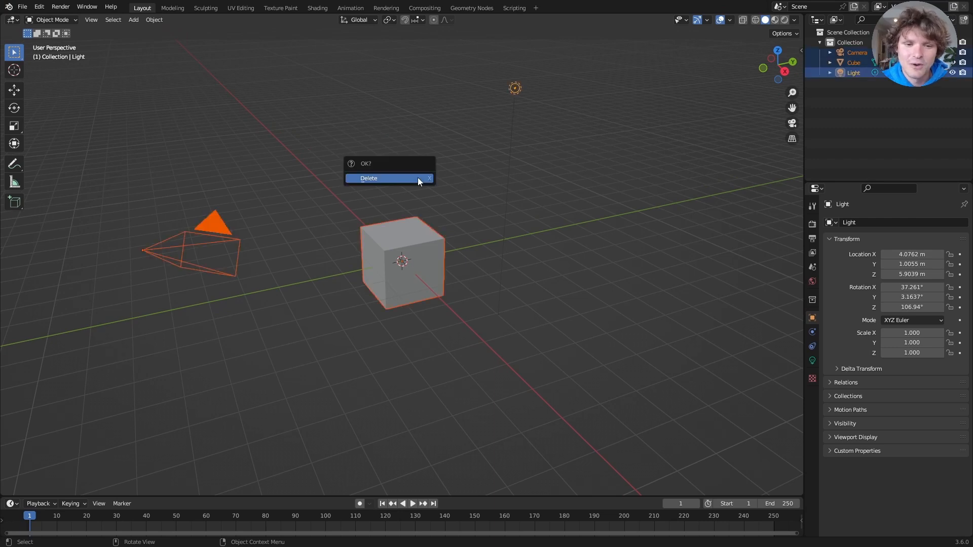
pyautogui.click(417, 179)
# Step: In front view, import the bacteriophage screenshot PNG from the Desktop folder as an image plane
pyautogui.click(765, 68)
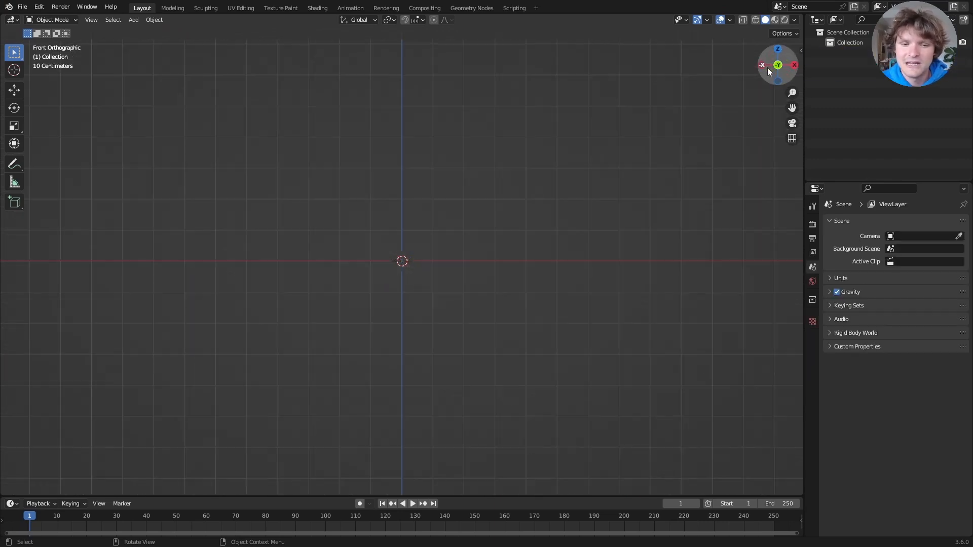
pyautogui.press('F3')
pyautogui.write('import image')
pyautogui.press('Return')
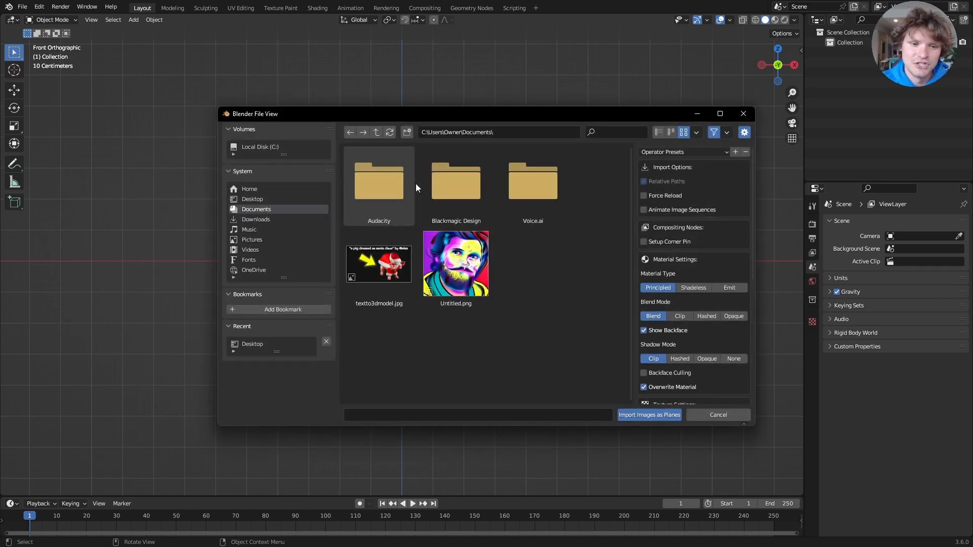
pyautogui.click(266, 200)
pyautogui.click(264, 208)
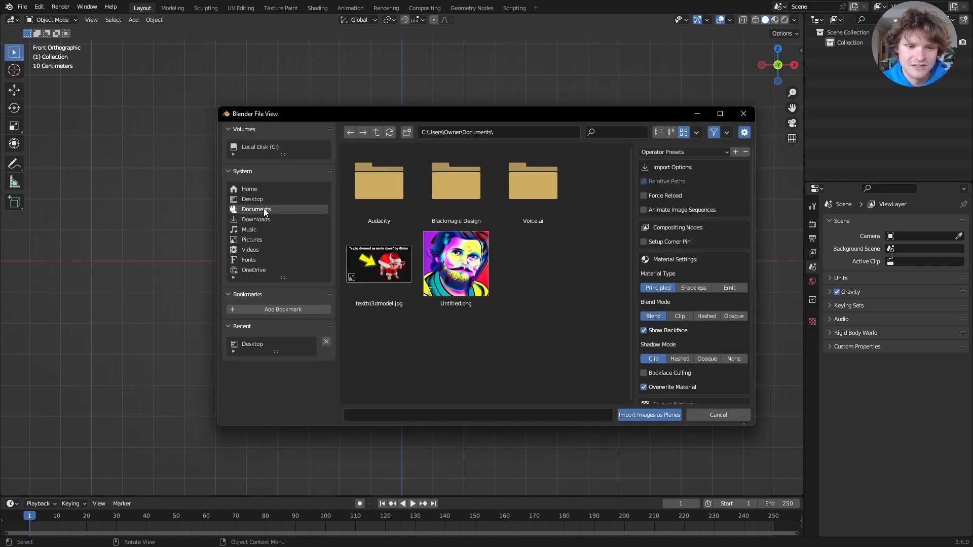
pyautogui.click(475, 287)
pyautogui.click(253, 199)
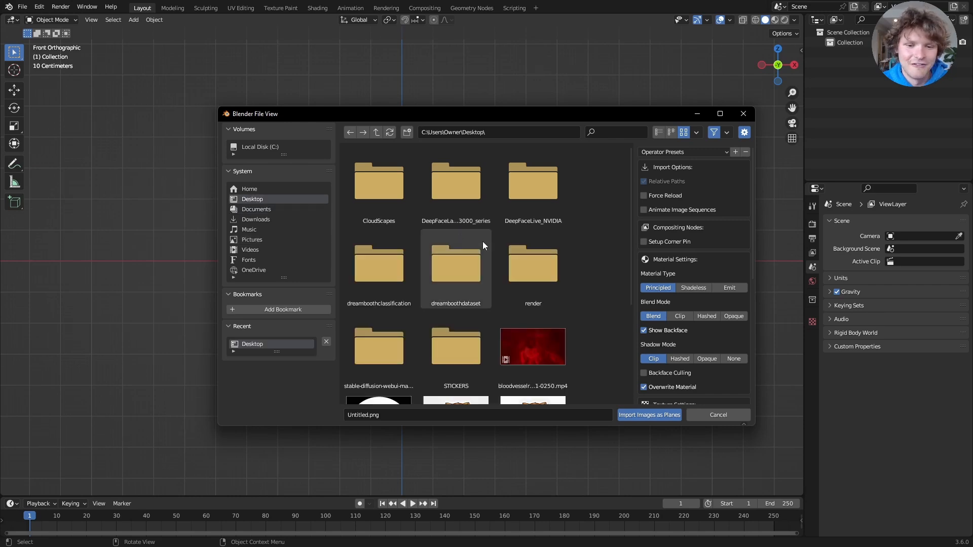
pyautogui.scroll(-1, 482, 241)
pyautogui.scroll(-4, 482, 241)
pyautogui.doubleClick(379, 357)
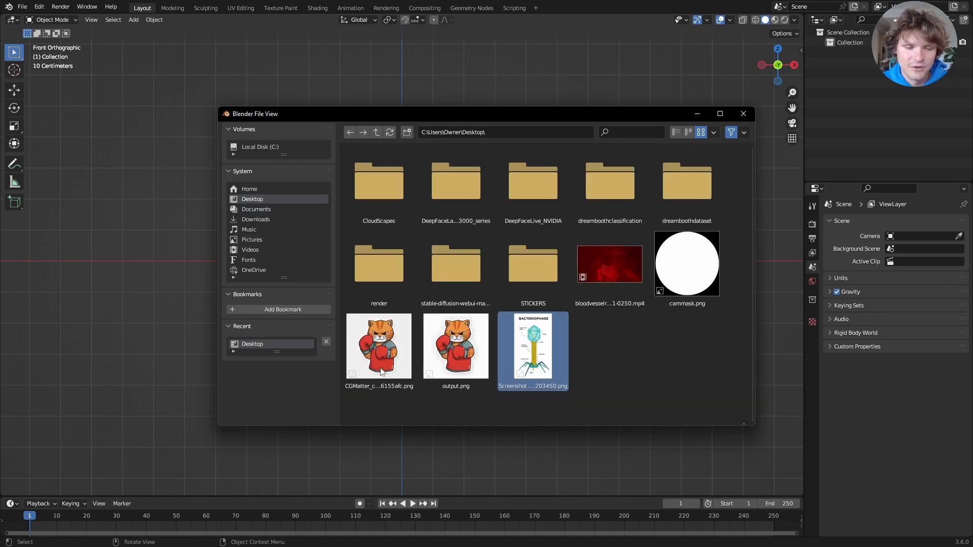
# Step: Rotate the image plane 90° about the X axis and scale it up to about 5.83
pyautogui.write('rx')
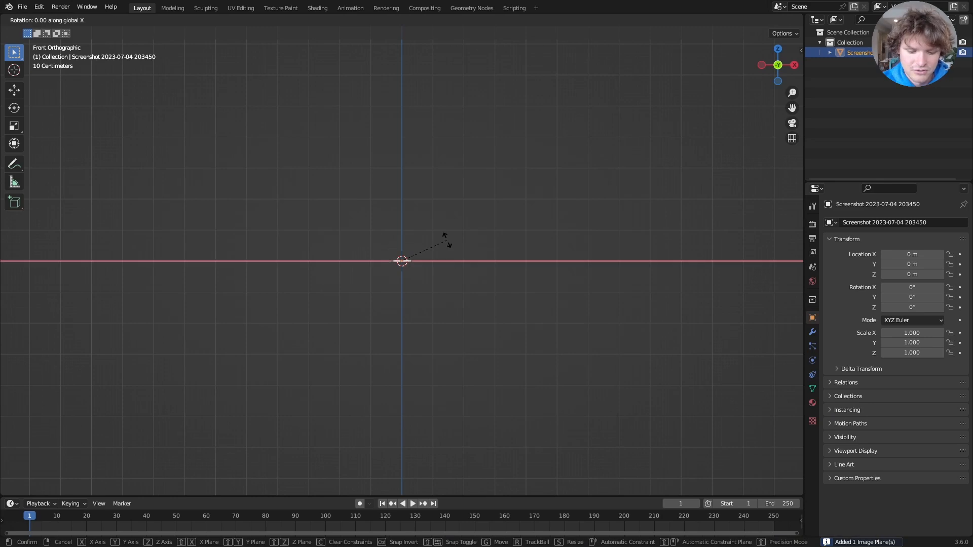
pyautogui.write('90')
pyautogui.press('Return')
pyautogui.press('s')
pyautogui.click(662, 199)
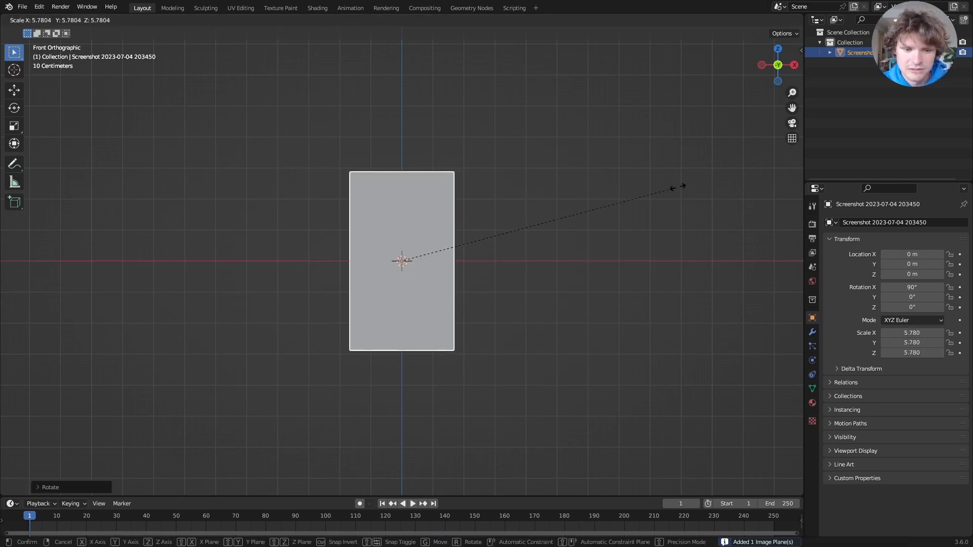
# Step: Show the viewport in Material Preview shading and move the reference image along the X axis to about -4.8 m
pyautogui.click(774, 20)
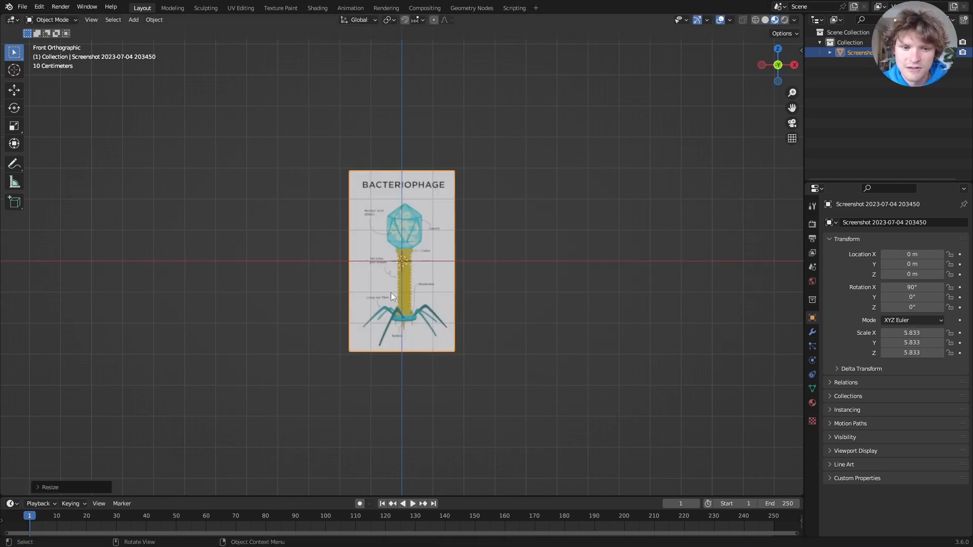
pyautogui.press('g')
pyautogui.press('x')
pyautogui.click(249, 268)
pyautogui.scroll(4, 173, 249)
pyautogui.keyDown('shift'); pyautogui.moveTo(173, 248); pyautogui.dragTo(367, 204, button='middle'); pyautogui.keyUp('shift')
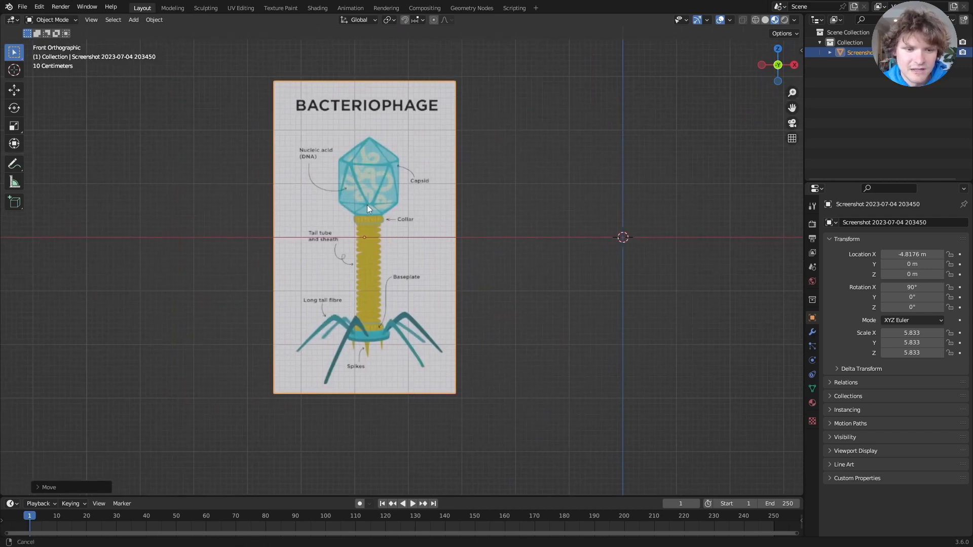
pyautogui.scroll(1, 369, 165)
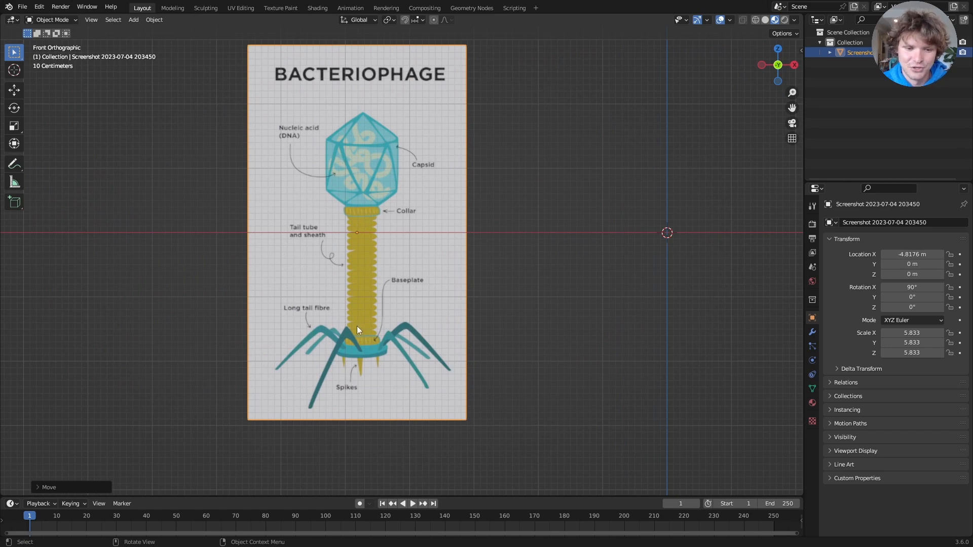
pyautogui.keyDown('shift'); pyautogui.moveTo(653, 183); pyautogui.dragTo(462, 230, button='middle'); pyautogui.keyUp('shift')
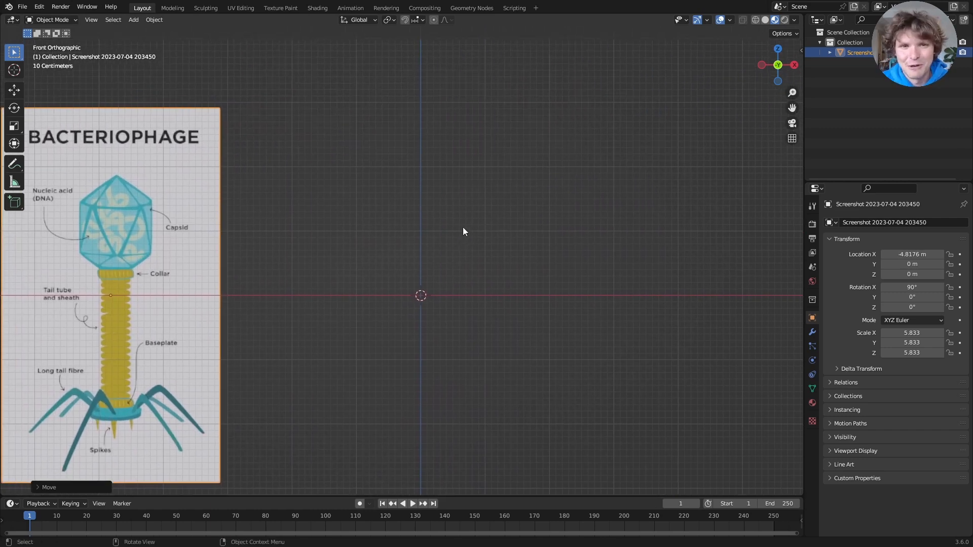
pyautogui.scroll(-1, 398, 224)
pyautogui.keyDown('shift'); pyautogui.moveTo(398, 222); pyautogui.dragTo(397, 210, button='middle'); pyautogui.keyUp('shift')
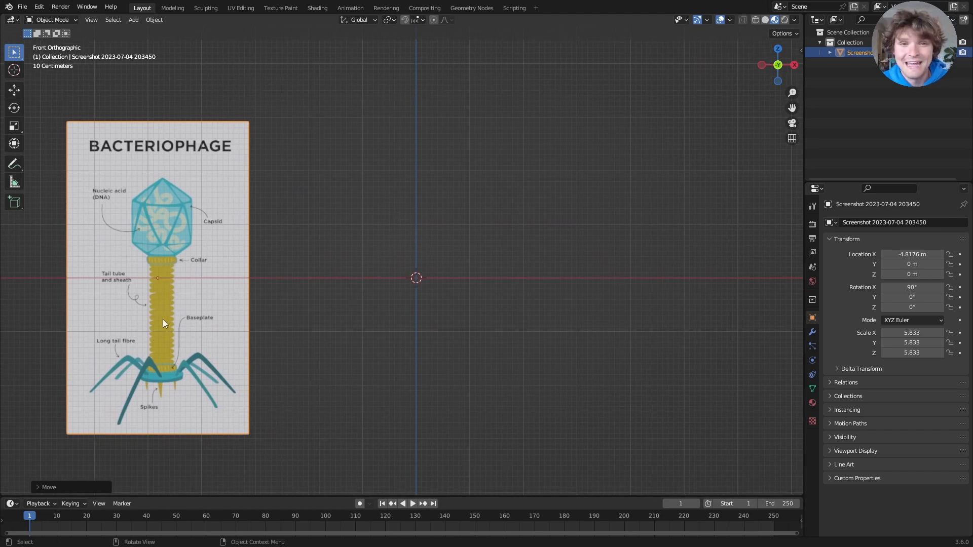
# Step: Search the add-ons in the preferences for "extra" to check the Add Curve: Extra Objects add-on
pyautogui.click(39, 6)
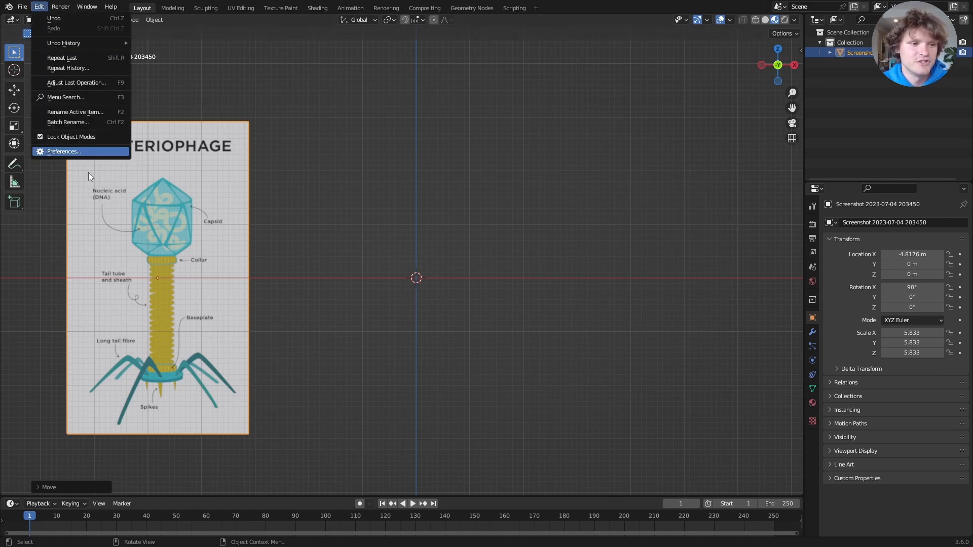
pyautogui.click(55, 151)
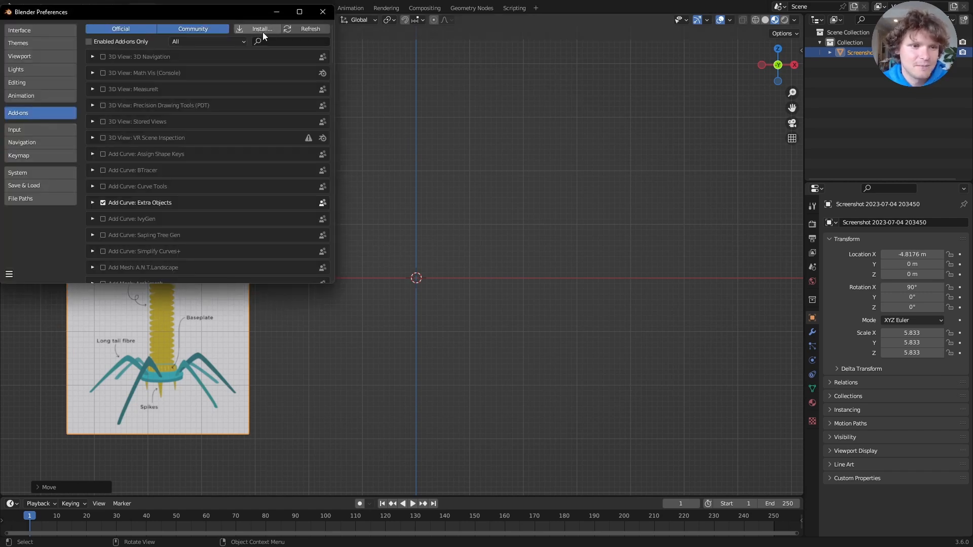
pyautogui.click(281, 41)
pyautogui.write('extra')
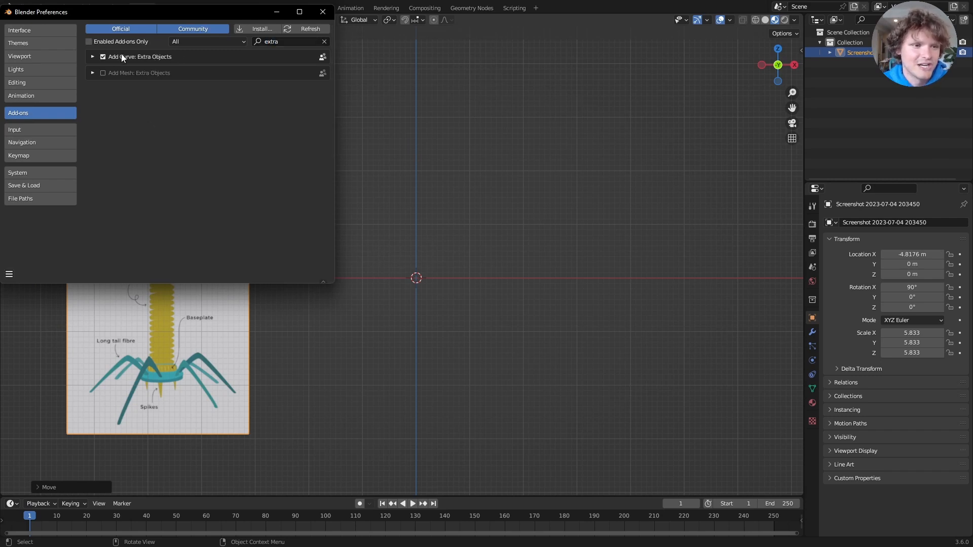
pyautogui.click(322, 11)
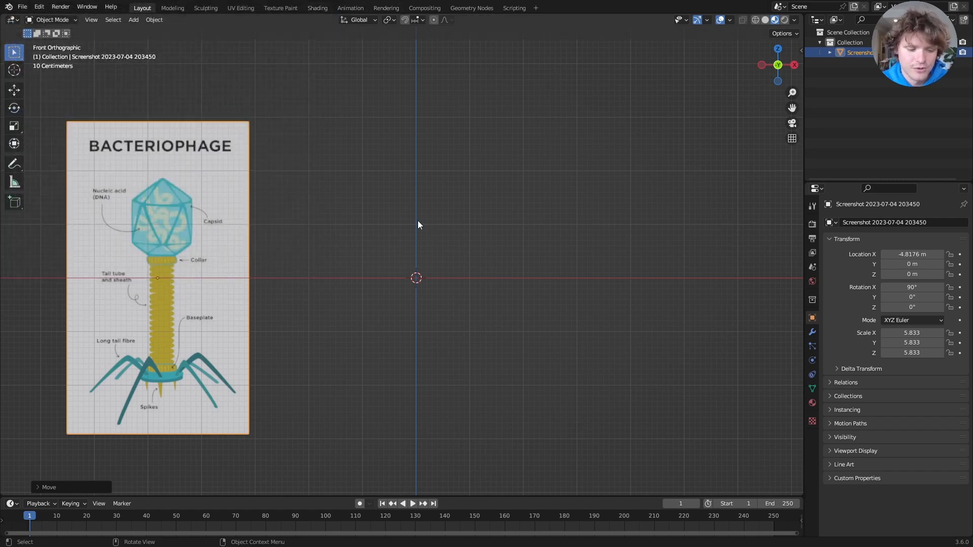
# Step: Add an Archimedean curve spiral at the origin and show its creation settings
pyautogui.hotkey('shift', 'a')
pyautogui.moveTo(400, 232)
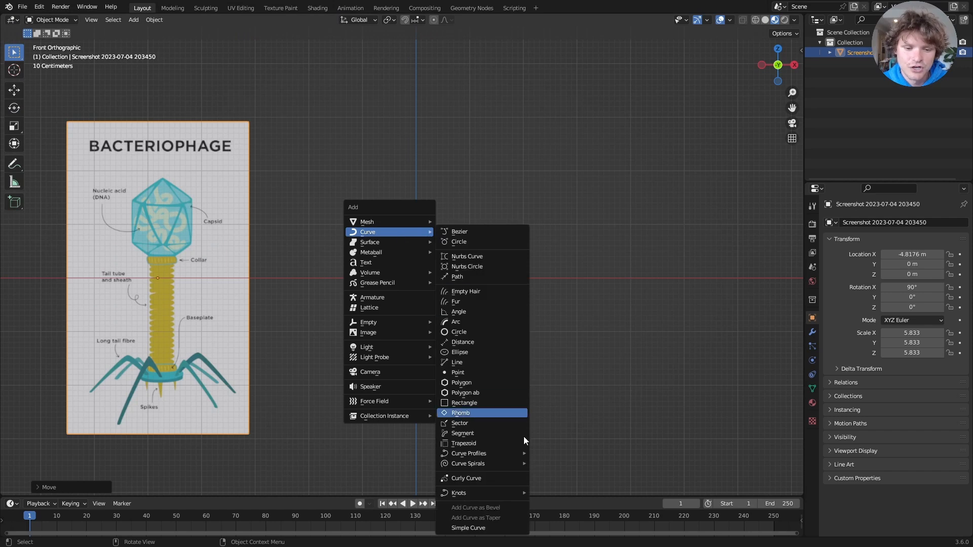
pyautogui.moveTo(479, 462)
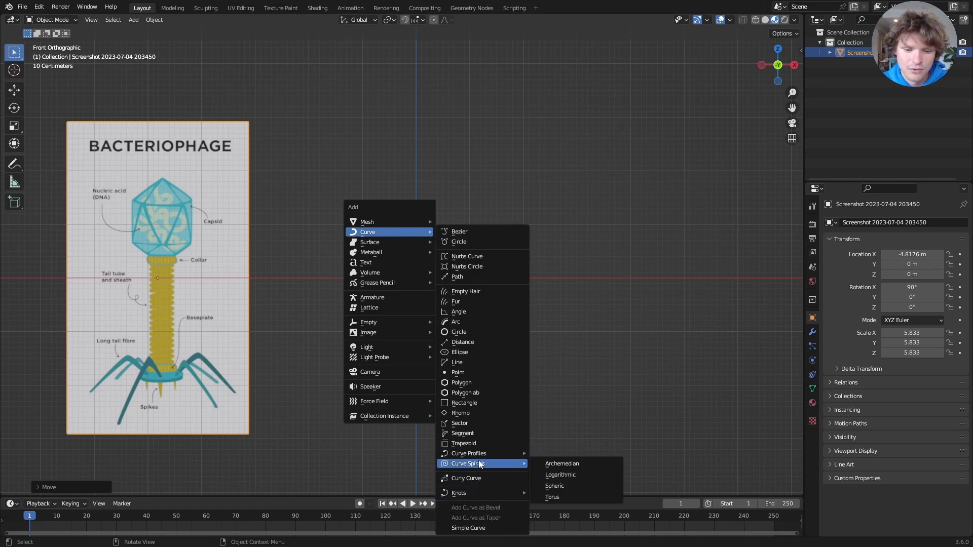
pyautogui.click(548, 464)
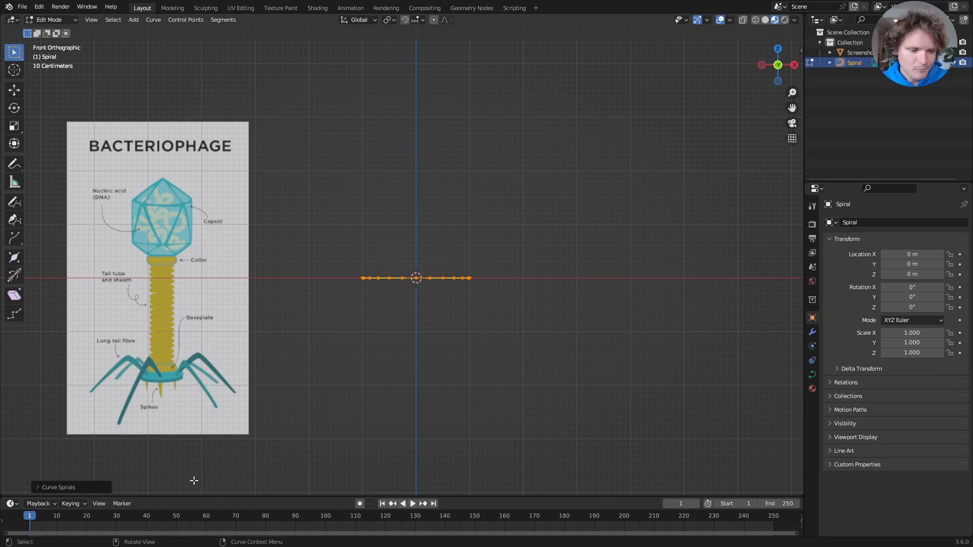
pyautogui.click(69, 487)
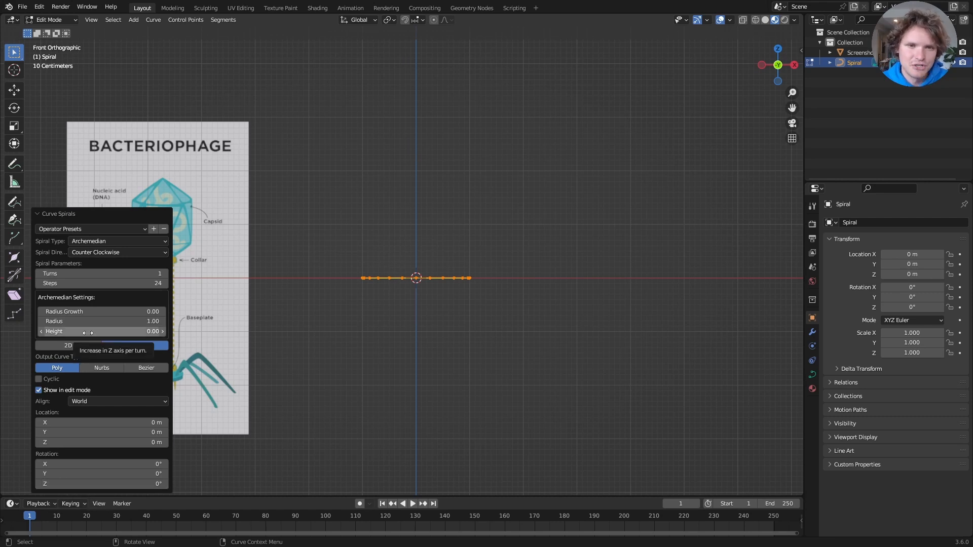
# Step: Set the spiral's radius to 0.12, its turns to 10 and its height per turn to 0.12
pyautogui.moveTo(87, 332); pyautogui.dragTo(603, 283)
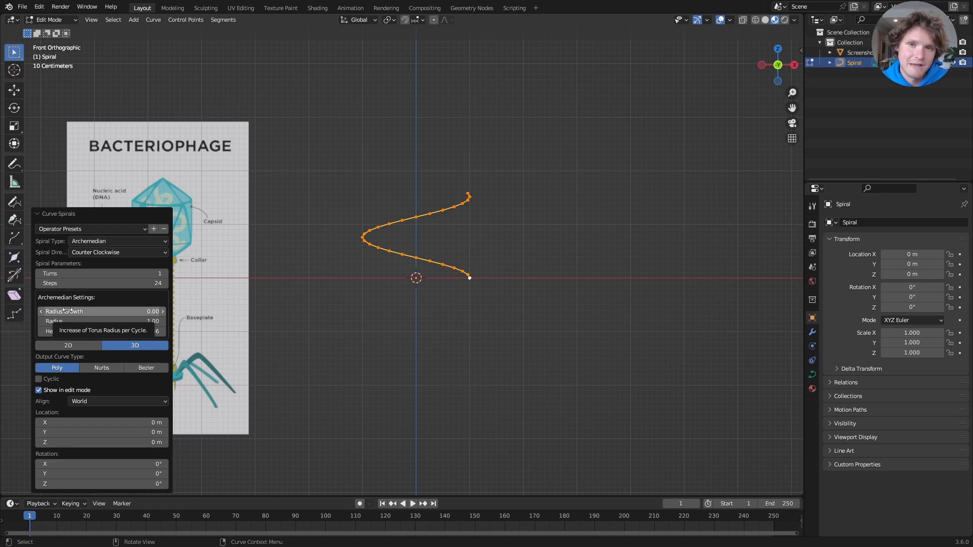
pyautogui.moveTo(131, 321)
pyautogui.mouseDown()
pyautogui.moveTo(566, 322)
pyautogui.moveTo(576, 300)
pyautogui.moveTo(596, 299)
pyautogui.mouseUp()
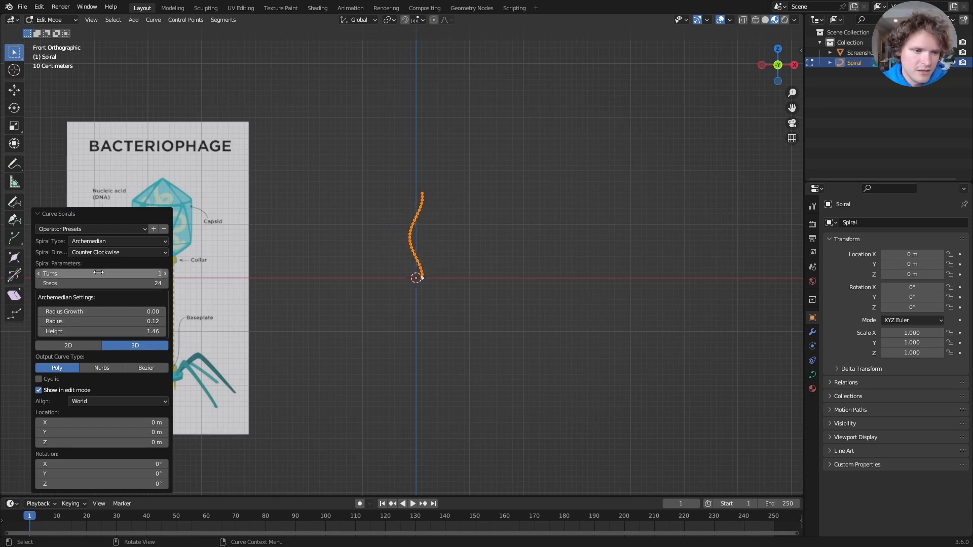
pyautogui.click(118, 270)
pyautogui.write('10')
pyautogui.press('Return')
pyautogui.moveTo(109, 330)
pyautogui.mouseDown()
pyautogui.moveTo(606, 336)
pyautogui.moveTo(105, 330)
pyautogui.mouseUp()
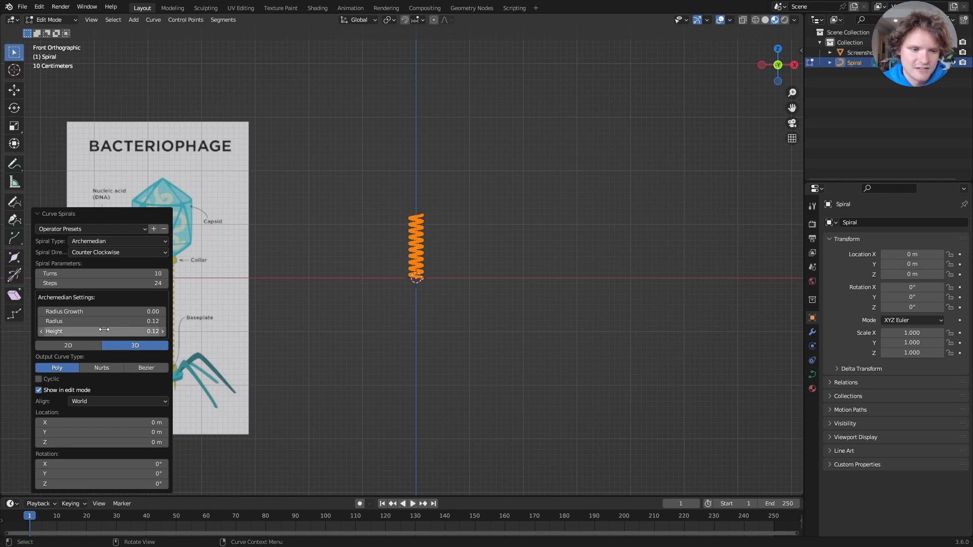
# Step: Increase the spiral's turns to 20 and finally 25, and lower its height per turn to about 0.09
pyautogui.click(111, 275)
pyautogui.write('20')
pyautogui.press('Return')
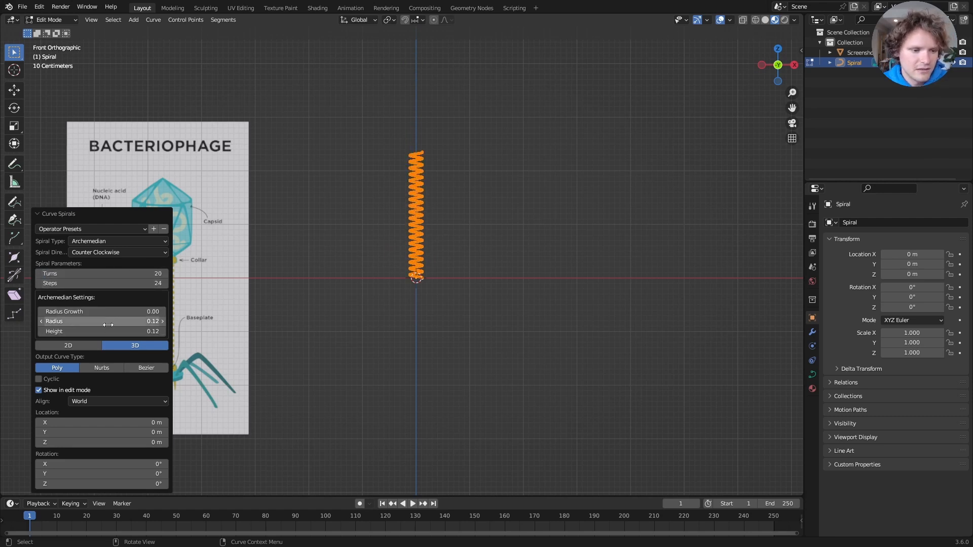
pyautogui.moveTo(108, 331); pyautogui.dragTo(588, 328)
pyautogui.click(66, 274)
pyautogui.write('25')
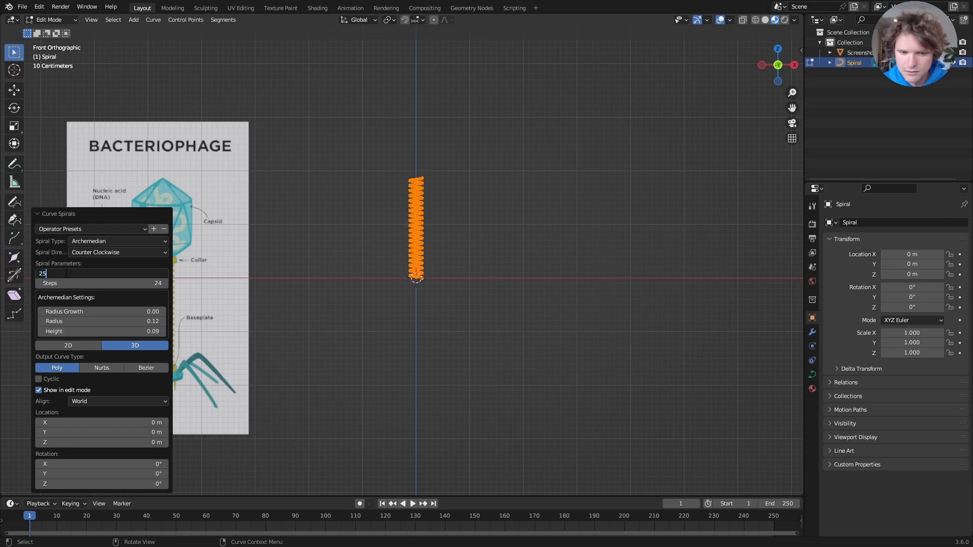
pyautogui.press('Return')
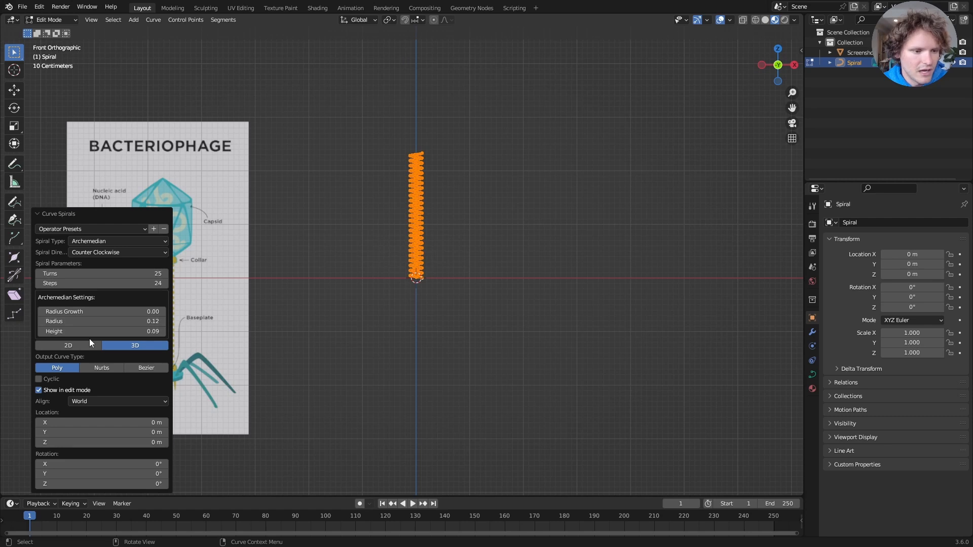
pyautogui.moveTo(89, 333); pyautogui.dragTo(570, 332)
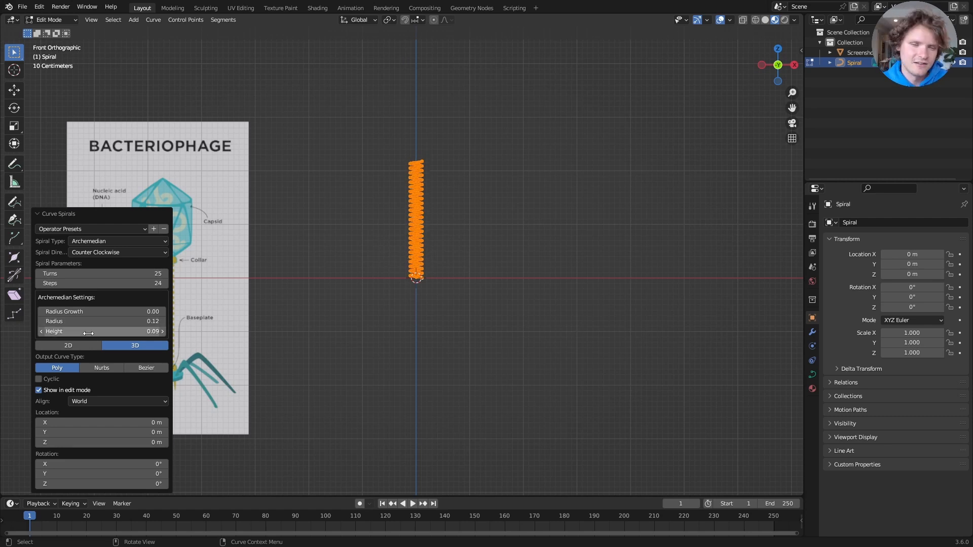
# Step: Leave the curve's Edit Mode and give the spiral a round bevel with a depth of 0.035 m
pyautogui.hotkey('alt', 'a')
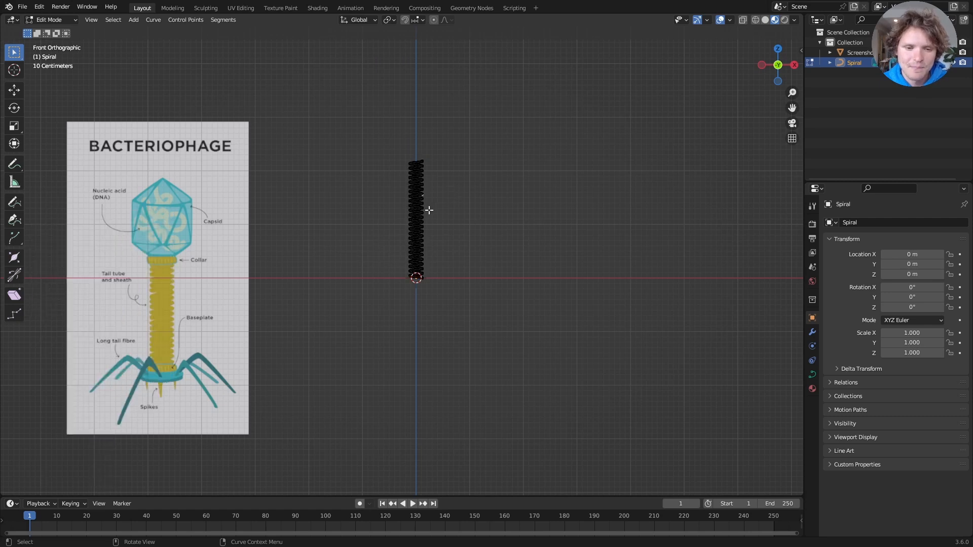
pyautogui.scroll(5, 428, 208)
pyautogui.click(483, 163)
pyautogui.keyDown('shift'); pyautogui.moveTo(480, 154); pyautogui.dragTo(425, 211, button='middle'); pyautogui.keyUp('shift')
pyautogui.scroll(-2, 424, 213)
pyautogui.scroll(-3, 424, 212)
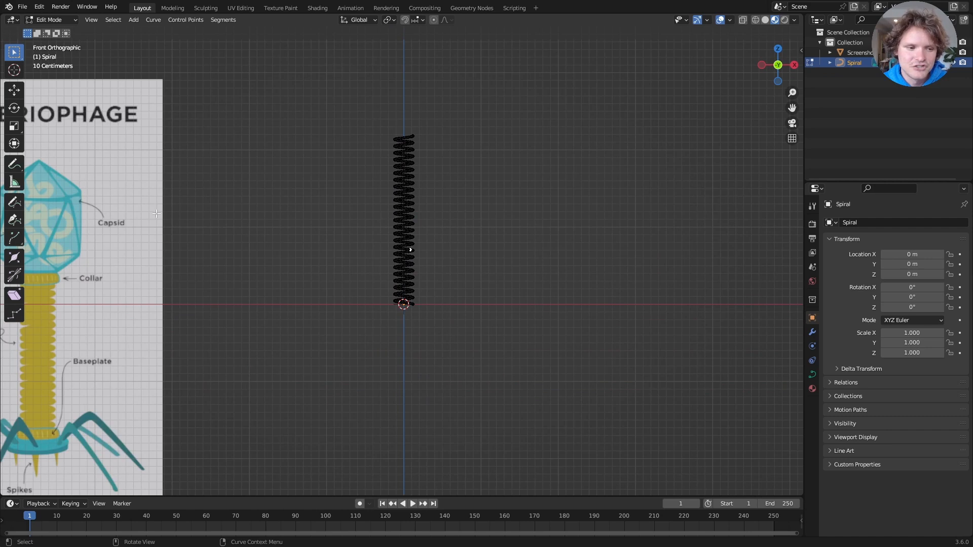
pyautogui.scroll(4, 439, 166)
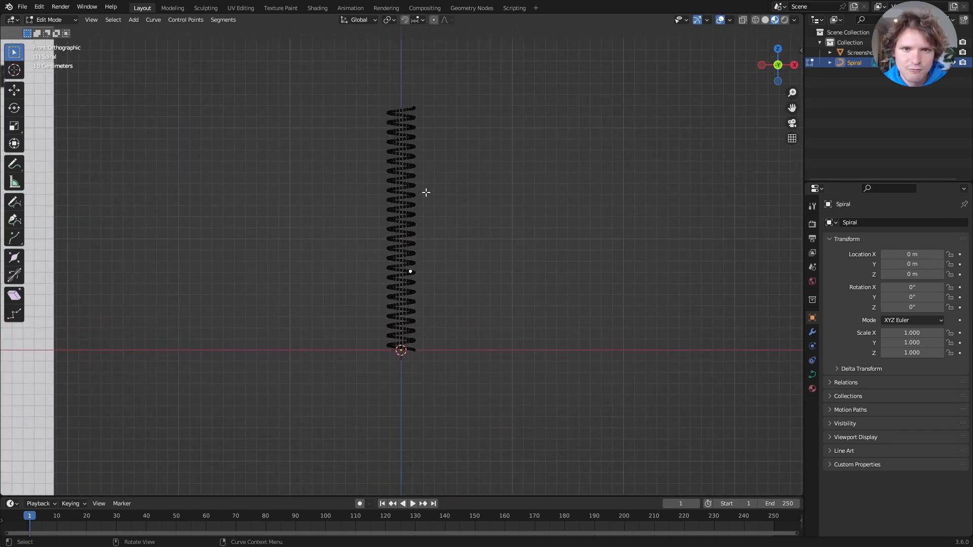
pyautogui.click(812, 374)
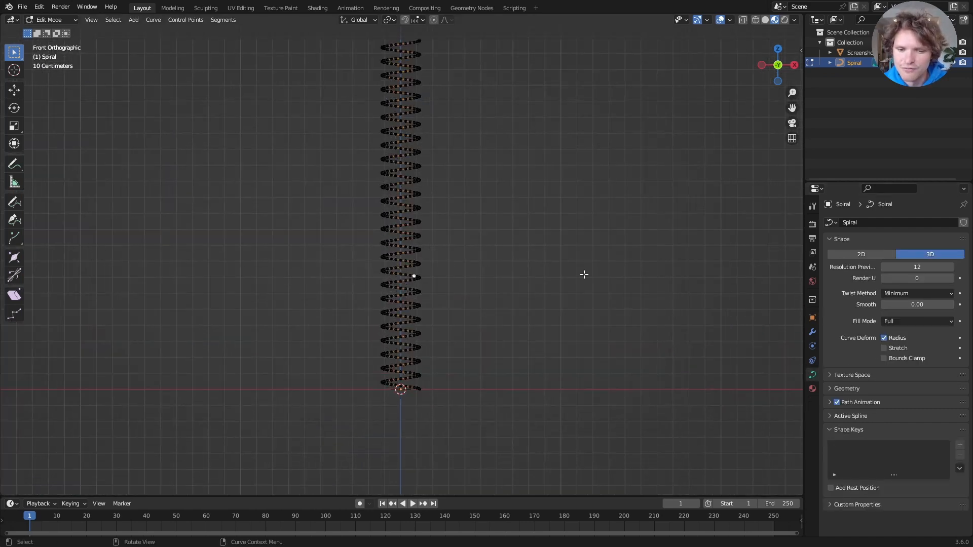
pyautogui.press('Tab')
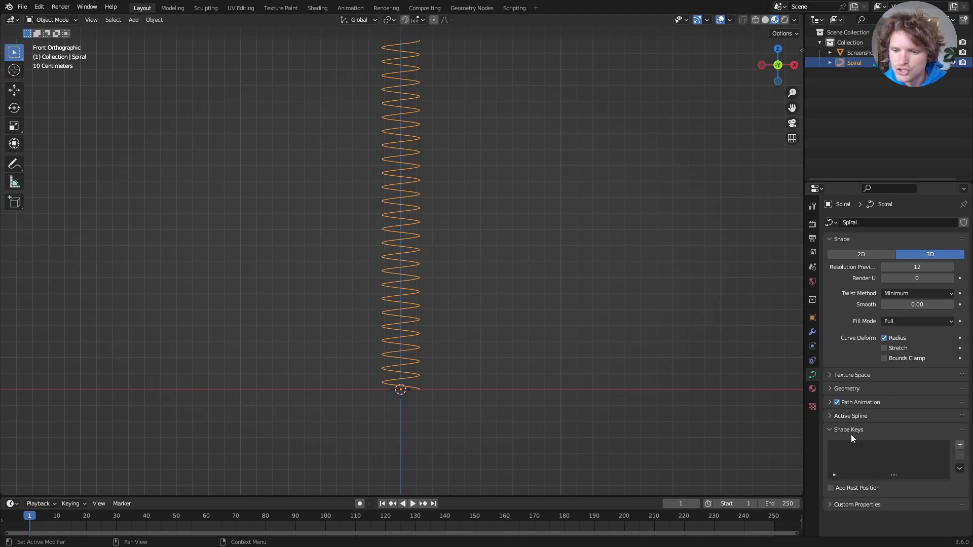
pyautogui.click(840, 388)
pyautogui.scroll(-4, 841, 388)
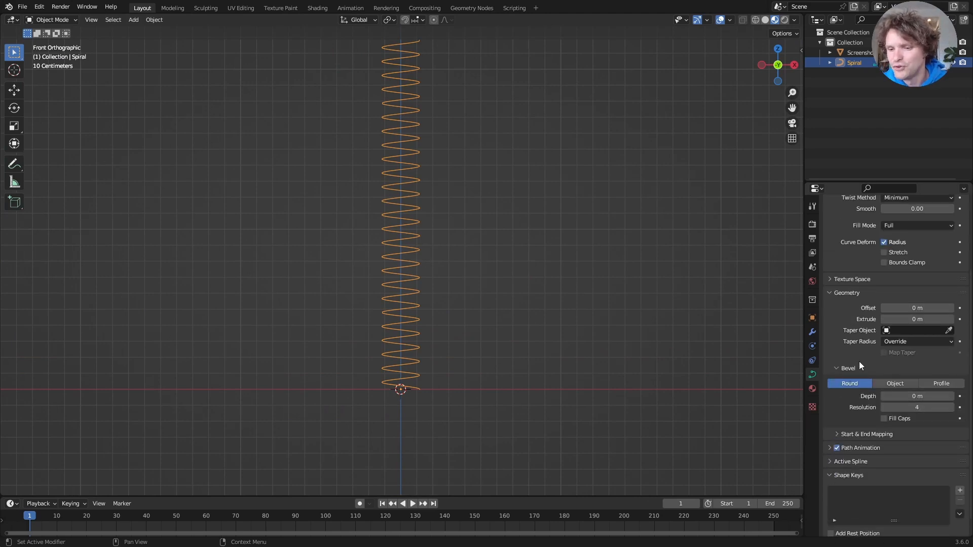
pyautogui.moveTo(916, 396)
pyautogui.mouseDown()
pyautogui.moveTo(948, 396)
pyautogui.moveTo(908, 392)
pyautogui.mouseUp()
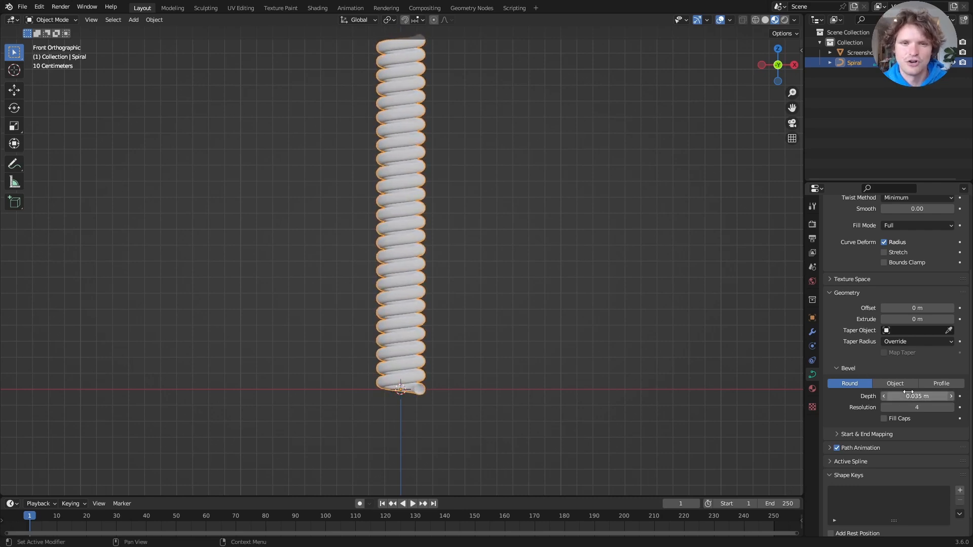
# Step: Examine the capsid in the reference image in relation to the thickened spiral
pyautogui.scroll(-1, 407, 214)
pyautogui.scroll(2, 408, 214)
pyautogui.scroll(-3, 407, 214)
pyautogui.scroll(-2, 406, 213)
pyautogui.keyDown('shift'); pyautogui.moveTo(60, 220); pyautogui.dragTo(74, 235, button='middle'); pyautogui.keyUp('shift')
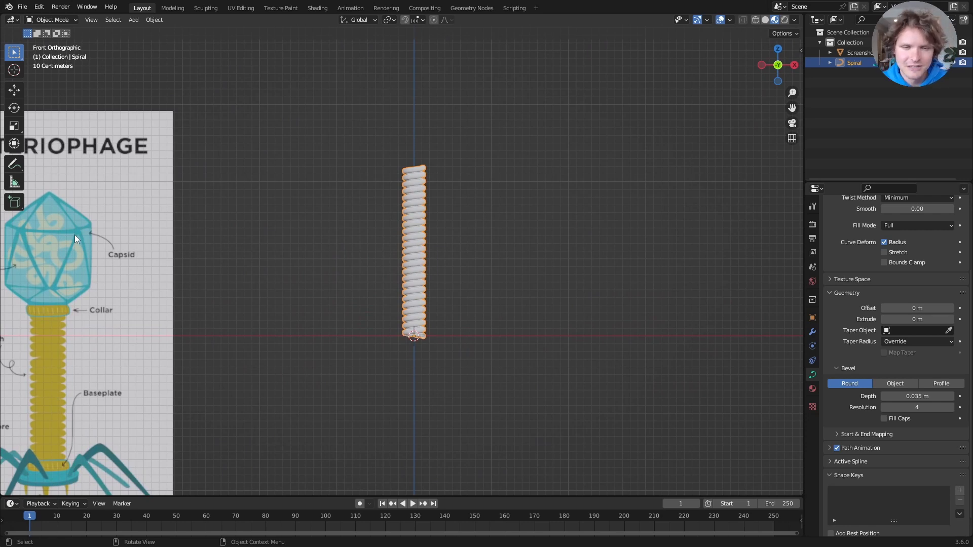
pyautogui.keyDown('shift'); pyautogui.moveTo(45, 219); pyautogui.dragTo(342, 205, button='middle'); pyautogui.keyUp('shift')
pyautogui.scroll(3, 336, 209)
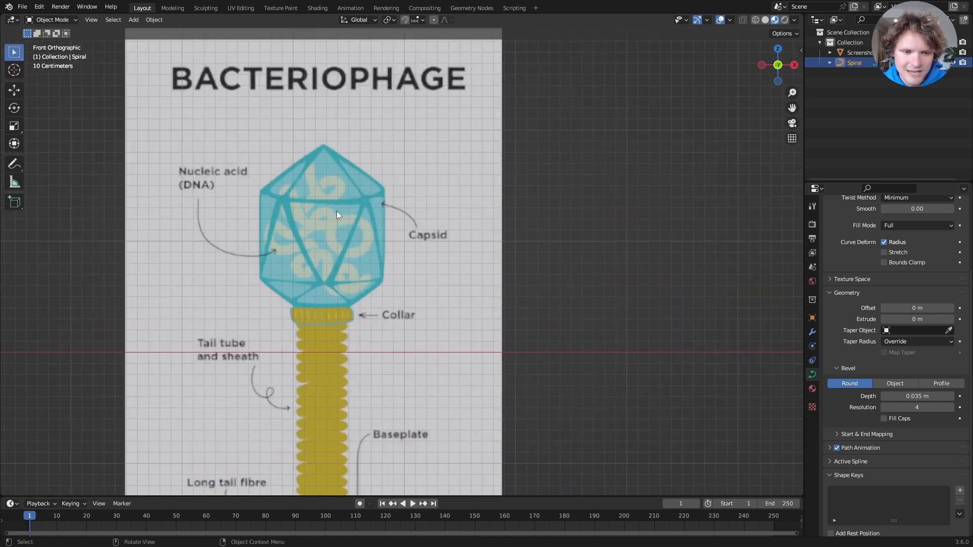
pyautogui.scroll(-2, 479, 204)
pyautogui.keyDown('shift'); pyautogui.moveTo(724, 173); pyautogui.dragTo(387, 260, button='middle'); pyautogui.keyUp('shift')
# Step: Add an icosphere with 1 subdivision and raise it about 3.17 m so it sits above the spiral
pyautogui.hotkey('shift', 'a')
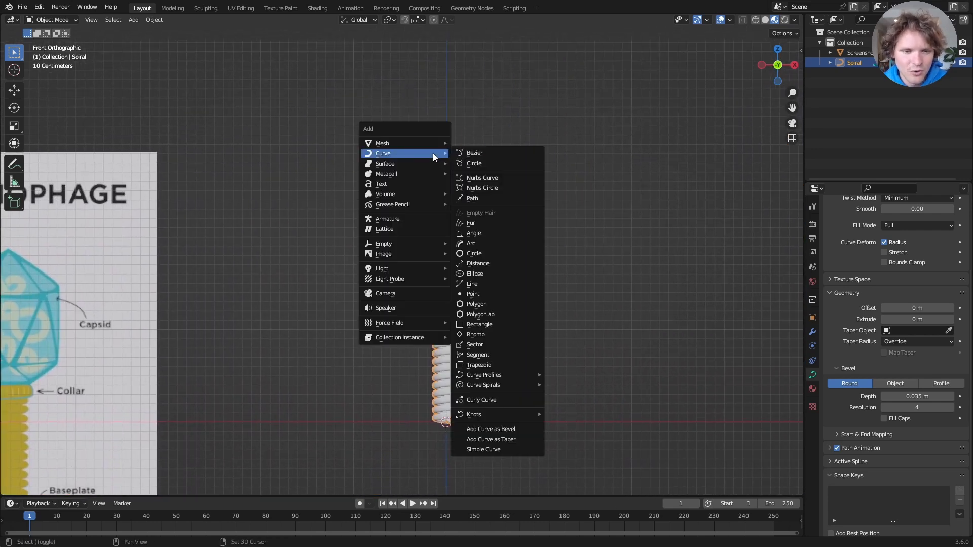
pyautogui.moveTo(418, 143)
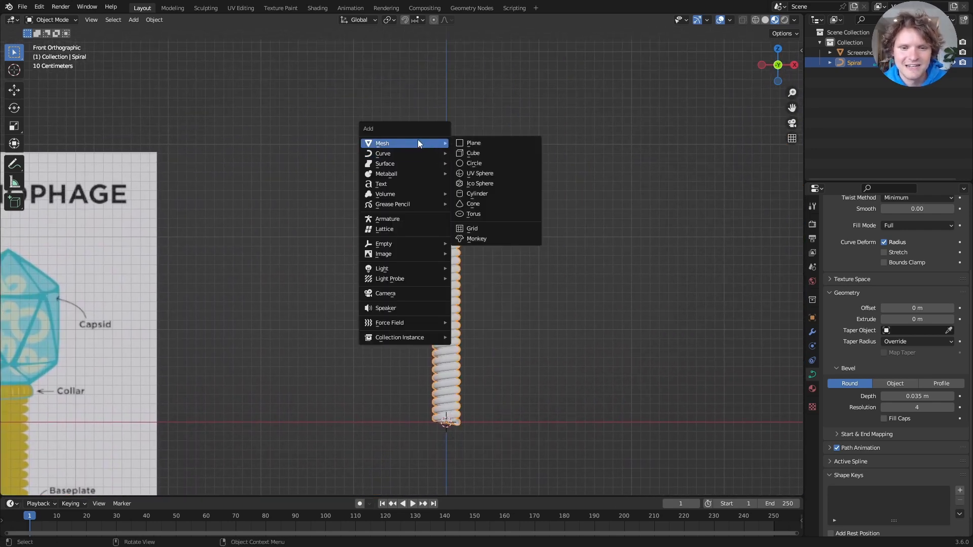
pyautogui.click(484, 183)
pyautogui.click(95, 389)
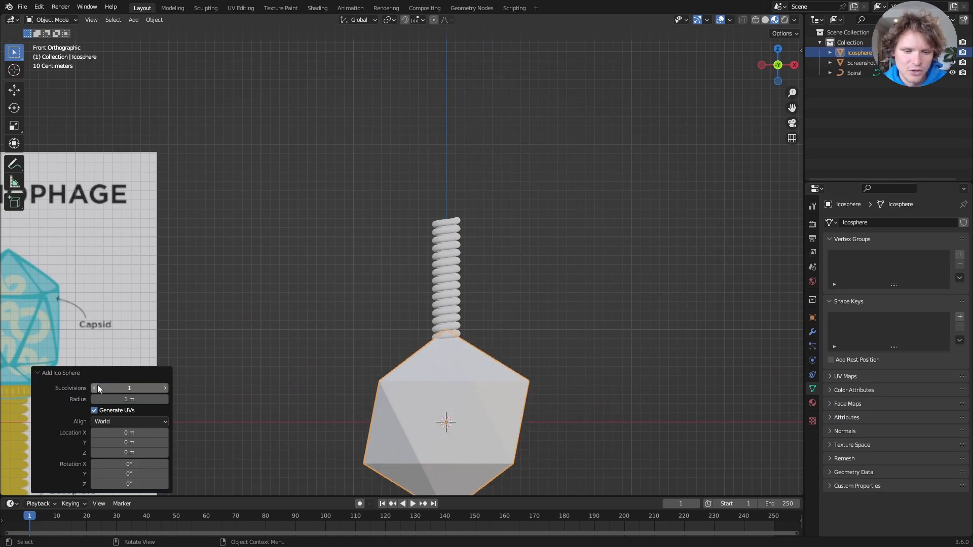
pyautogui.press('g')
pyautogui.press('z')
pyautogui.click(471, 66)
pyautogui.keyDown('shift'); pyautogui.moveTo(180, 177); pyautogui.dragTo(106, 242, button='middle'); pyautogui.keyUp('shift')
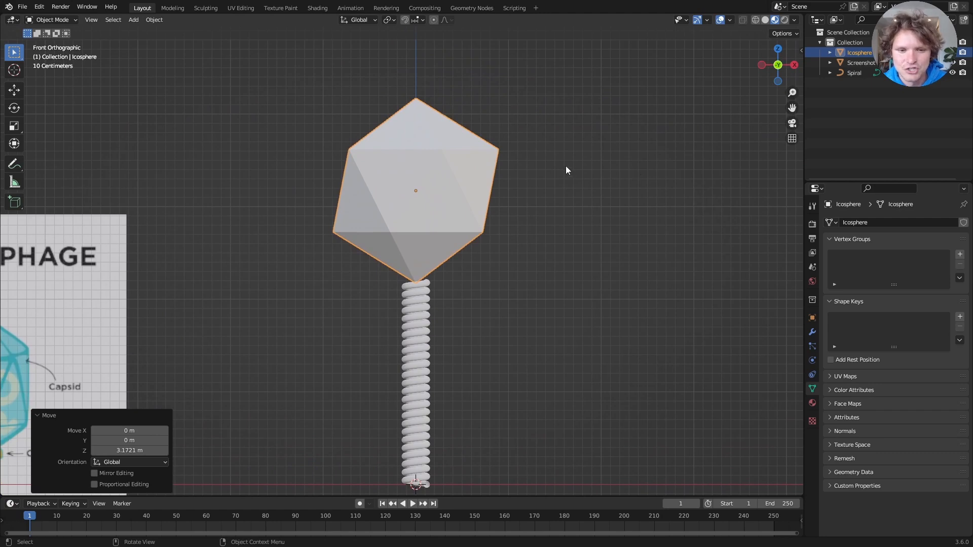
# Step: Resize the icosphere into a smaller, vertically elongated capsid and lower it about 0.26 m onto the spiral's top
pyautogui.press('s')
pyautogui.click(494, 175)
pyautogui.press('s')
pyautogui.press('z')
pyautogui.click(524, 165)
pyautogui.press('g')
pyautogui.press('z')
pyautogui.click(520, 187)
# Step: Widen the capsid by a factor of 1.082 in X and Y only, and fine-tune its height above the spiral
pyautogui.press('s')
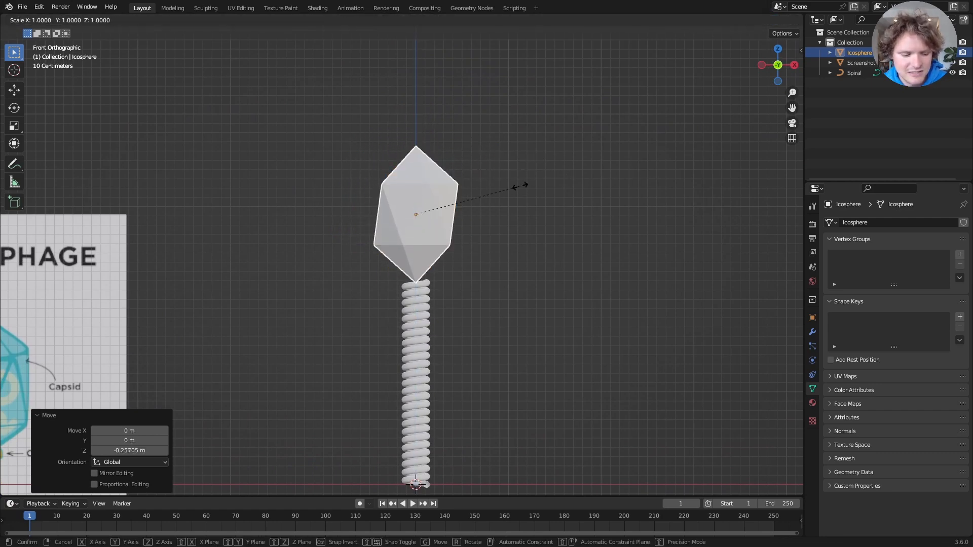
pyautogui.hotkey('shift', 'z')
pyautogui.click(535, 192)
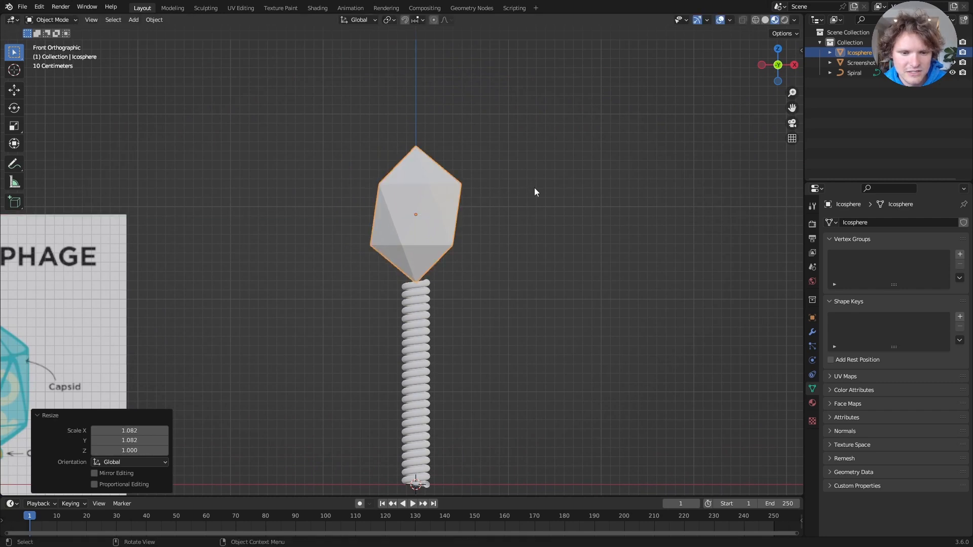
pyautogui.press('g')
pyautogui.press('z')
pyautogui.click(552, 233)
pyautogui.click(552, 230)
# Step: Compare the capsid and spiral with the reference image, looking at the collar and the lower tail parts
pyautogui.scroll(-6, 551, 233)
pyautogui.keyDown('shift'); pyautogui.moveTo(340, 268); pyautogui.dragTo(450, 260, button='middle'); pyautogui.keyUp('shift')
pyautogui.scroll(5, 449, 262)
pyautogui.keyDown('shift'); pyautogui.moveTo(329, 344); pyautogui.dragTo(416, 248, button='middle'); pyautogui.keyUp('shift')
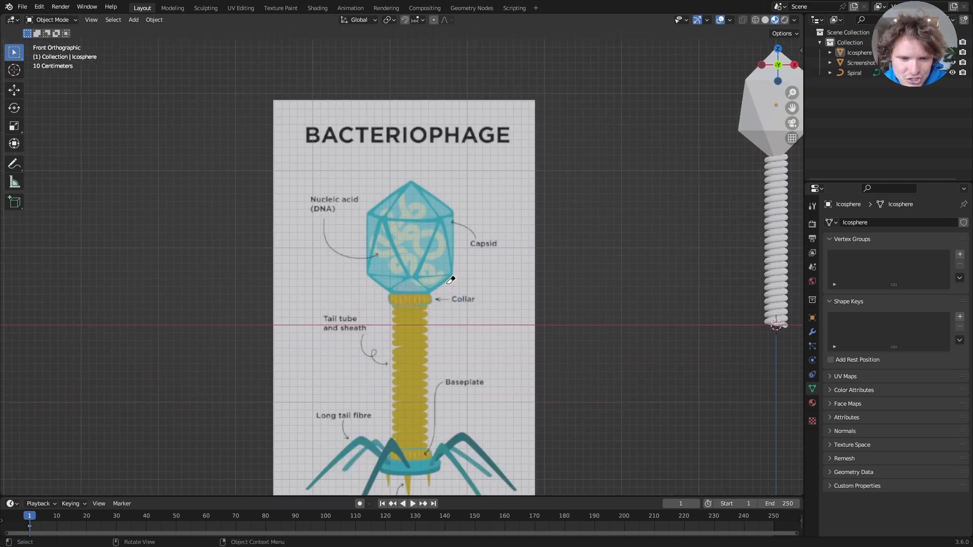
pyautogui.scroll(-1, 662, 189)
pyautogui.keyDown('shift'); pyautogui.moveTo(663, 189); pyautogui.dragTo(260, 274, button='middle'); pyautogui.keyUp('shift')
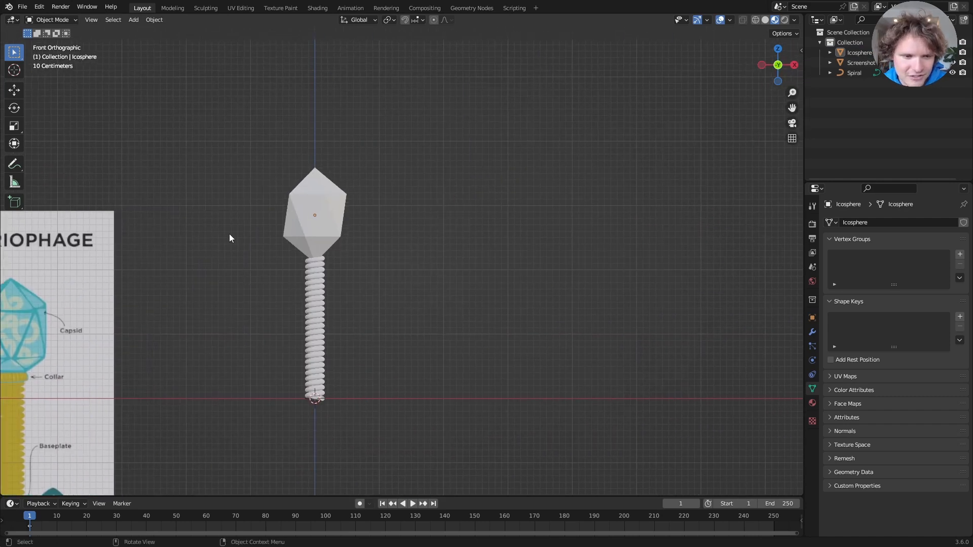
pyautogui.keyDown('shift'); pyautogui.moveTo(249, 217); pyautogui.dragTo(441, 169, button='middle'); pyautogui.keyUp('shift')
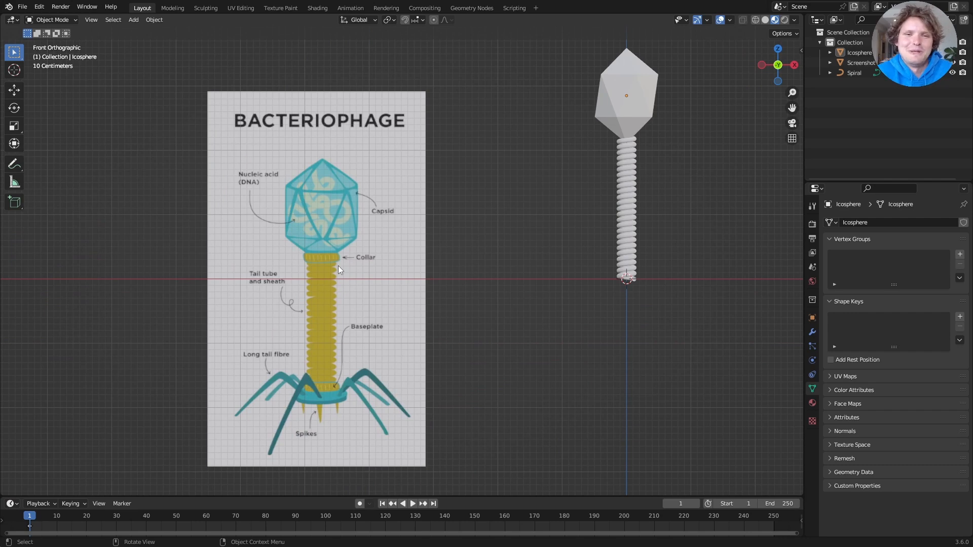
pyautogui.keyDown('shift'); pyautogui.moveTo(617, 172); pyautogui.dragTo(365, 257, button='middle'); pyautogui.keyUp('shift')
pyautogui.scroll(4, 369, 236)
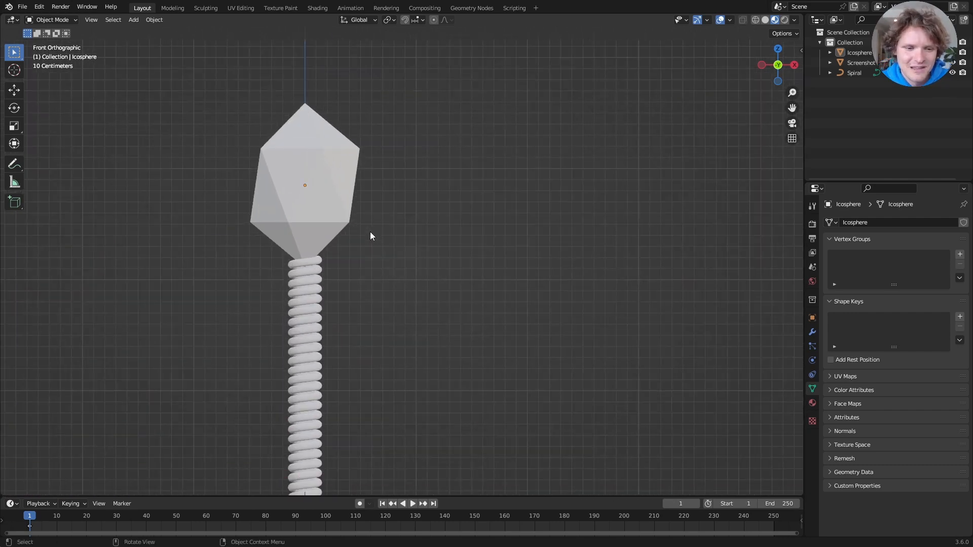
# Step: Add a torus, shrink it to collar size and raise it to the joint between the capsid and the spiral
pyautogui.hotkey('shift', 'a')
pyautogui.moveTo(328, 179)
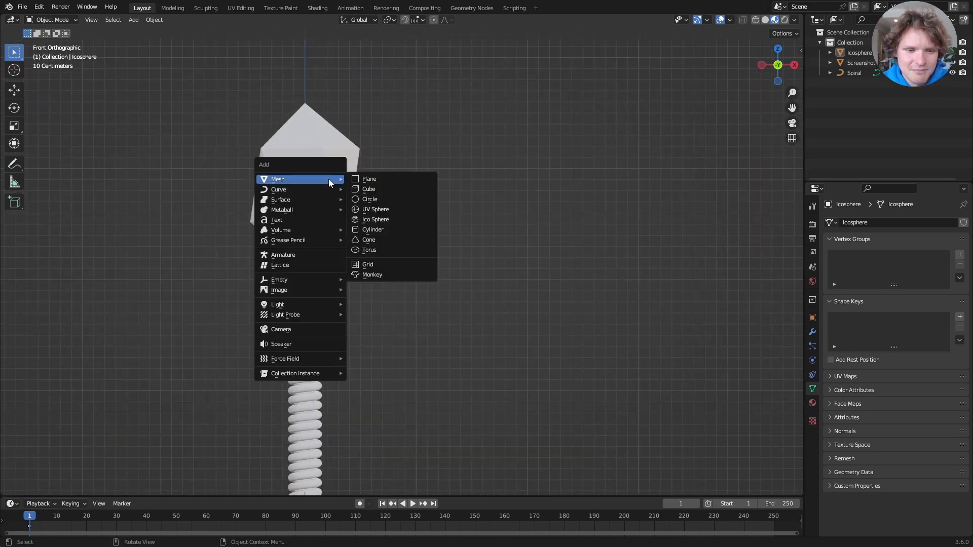
pyautogui.click(376, 248)
pyautogui.scroll(-1, 374, 251)
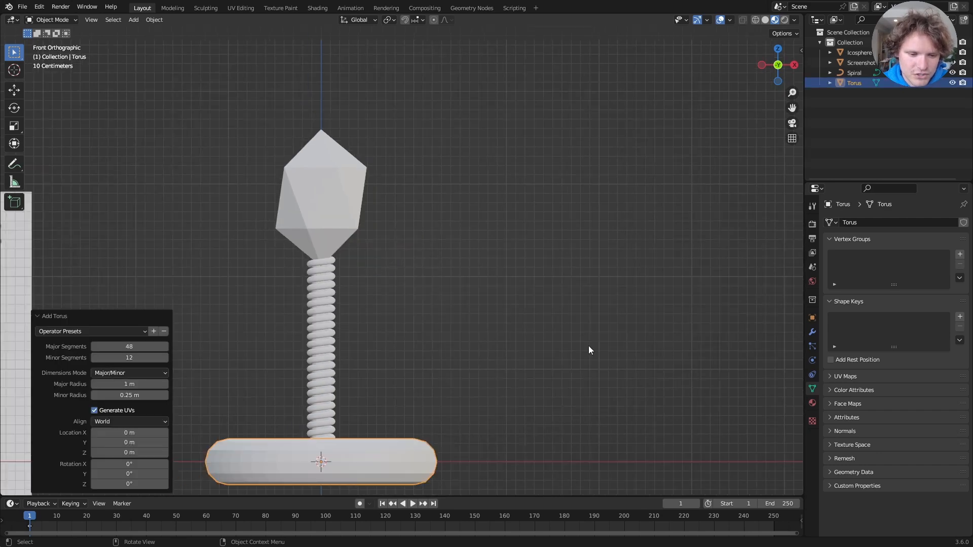
pyautogui.press('s')
pyautogui.click(346, 415)
pyautogui.press('g')
pyautogui.press('z')
pyautogui.click(376, 217)
# Step: Enlarge the torus collar by a factor of 1.049 and thicken it along Z by a factor of about 1.347
pyautogui.press('s')
pyautogui.click(379, 213)
pyautogui.press('s')
pyautogui.press('z')
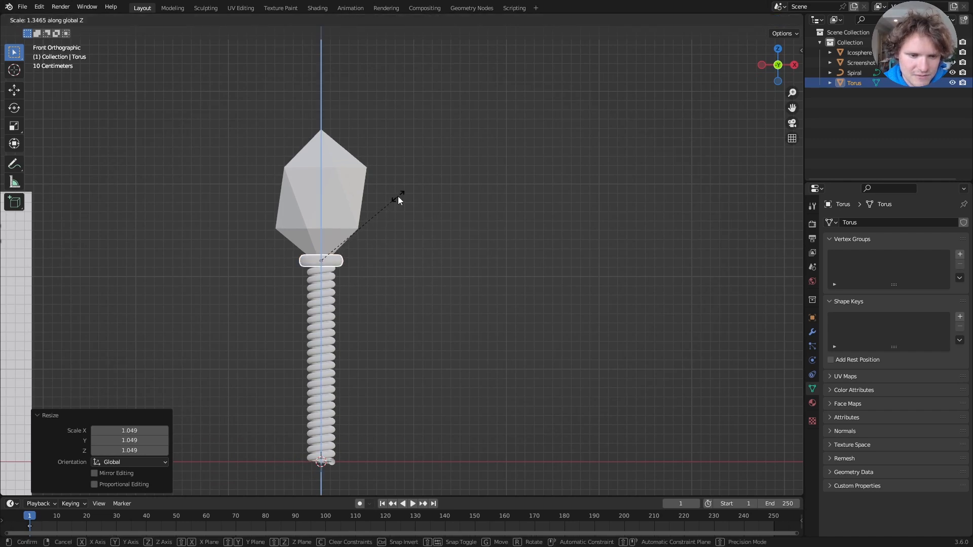
pyautogui.click(398, 196)
# Step: Join the torus collar and the icosphere capsid into one object, with the icosphere as the active object
pyautogui.scroll(3, 324, 217)
pyautogui.keyDown('shift'); pyautogui.moveTo(313, 210); pyautogui.dragTo(439, 253, button='middle'); pyautogui.keyUp('shift')
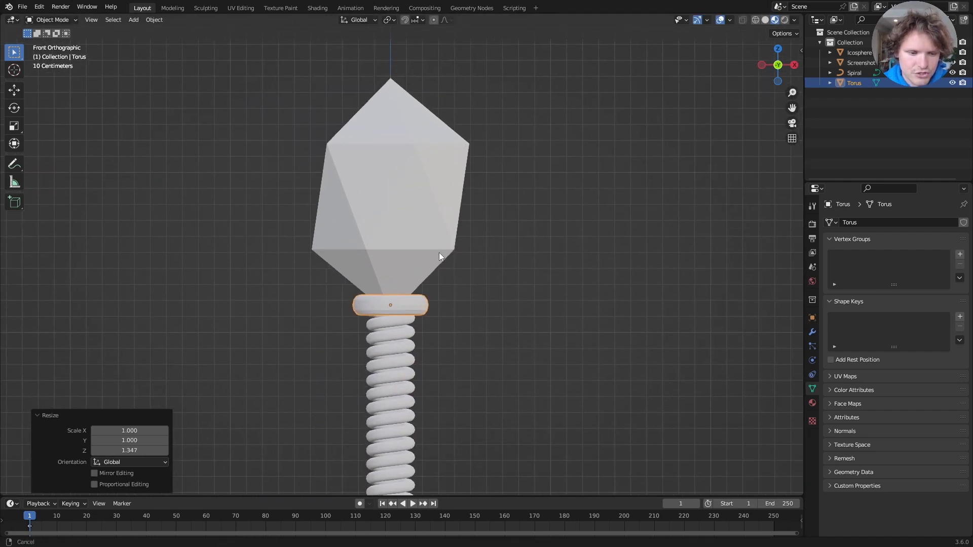
pyautogui.keyDown('shift'); pyautogui.click(391, 219); pyautogui.keyUp('shift')
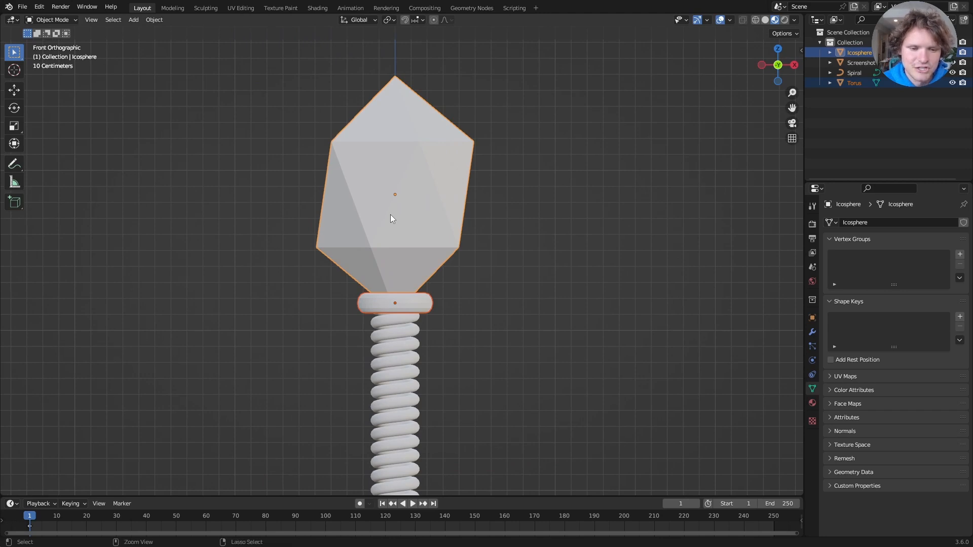
pyautogui.hotkey('ctrl', 'j')
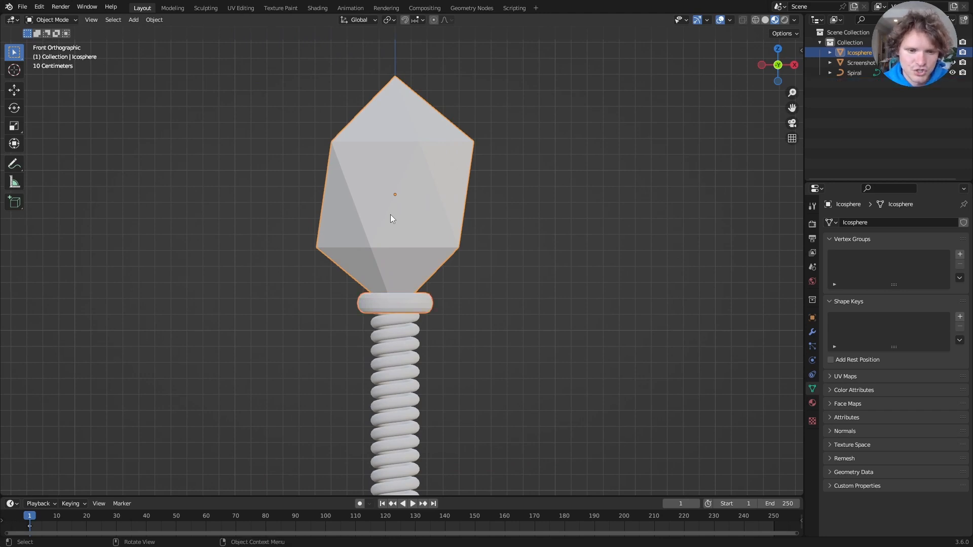
# Step: Try moving the joined capsid and collar as one piece, and undo the move
pyautogui.press('g')
pyautogui.click(540, 130)
pyautogui.hotkey('ctrl', 'z')
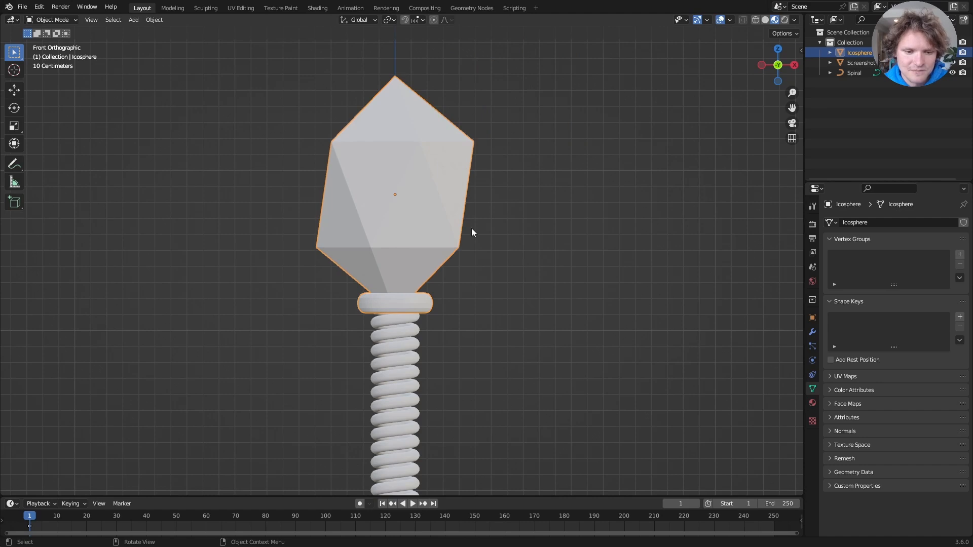
pyautogui.scroll(-5, 460, 236)
pyautogui.keyDown('shift'); pyautogui.moveTo(477, 273); pyautogui.dragTo(553, 216, button='middle'); pyautogui.keyUp('shift')
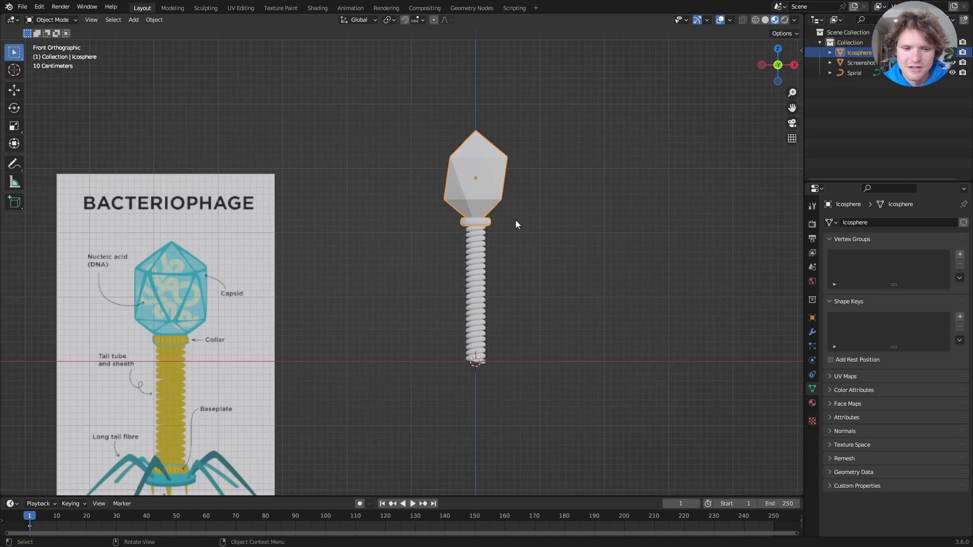
pyautogui.scroll(-4, 631, 161)
pyautogui.press('d')
pyautogui.moveTo(242, 358)
pyautogui.mouseDown()
pyautogui.moveTo(326, 260)
pyautogui.moveTo(240, 256)
pyautogui.mouseUp()
pyautogui.moveTo(244, 249)
pyautogui.mouseDown(button='right')
pyautogui.moveTo(211, 250)
pyautogui.moveTo(298, 296)
pyautogui.moveTo(265, 388)
pyautogui.moveTo(386, 314)
pyautogui.moveTo(286, 284)
pyautogui.moveTo(277, 253)
pyautogui.mouseUp(button='right')
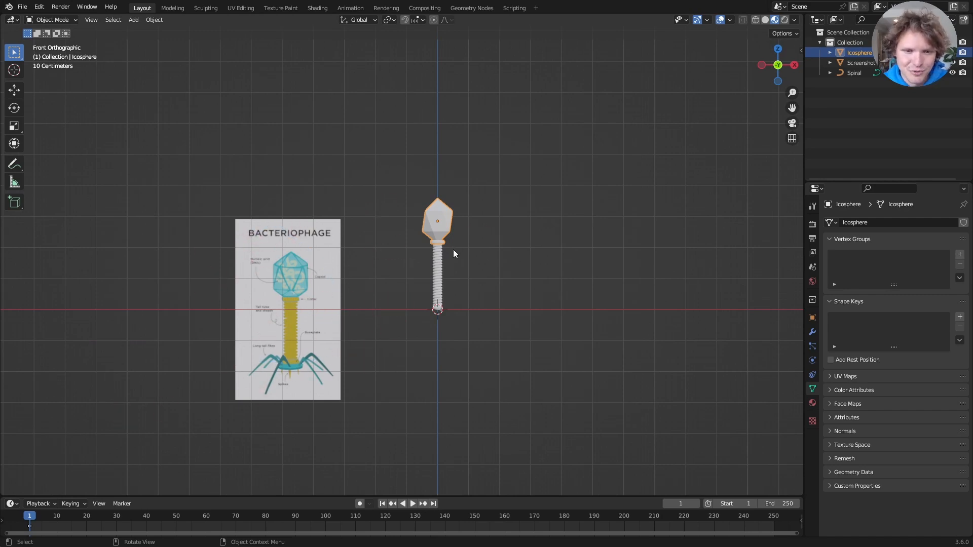
# Step: Convert the beveled spiral curve into a mesh
pyautogui.scroll(3, 453, 249)
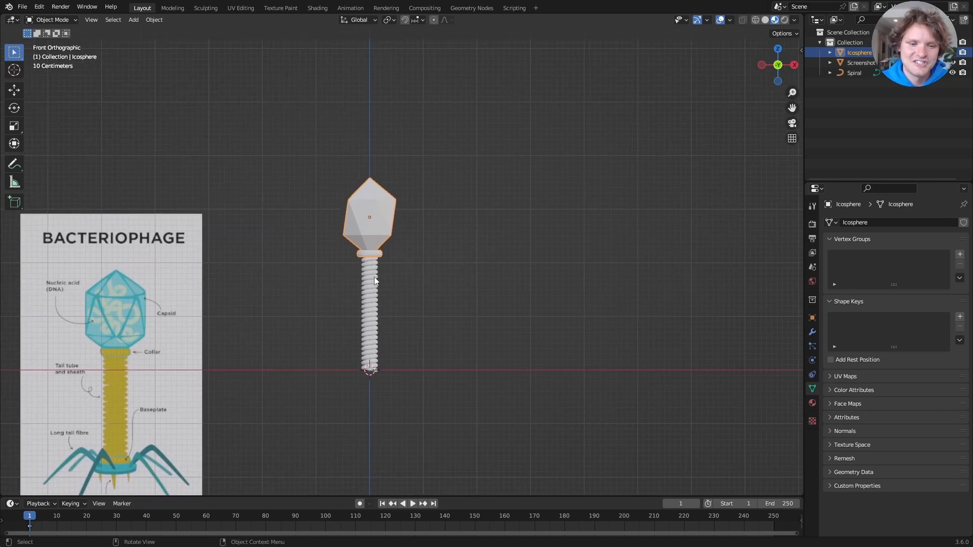
pyautogui.click(370, 280)
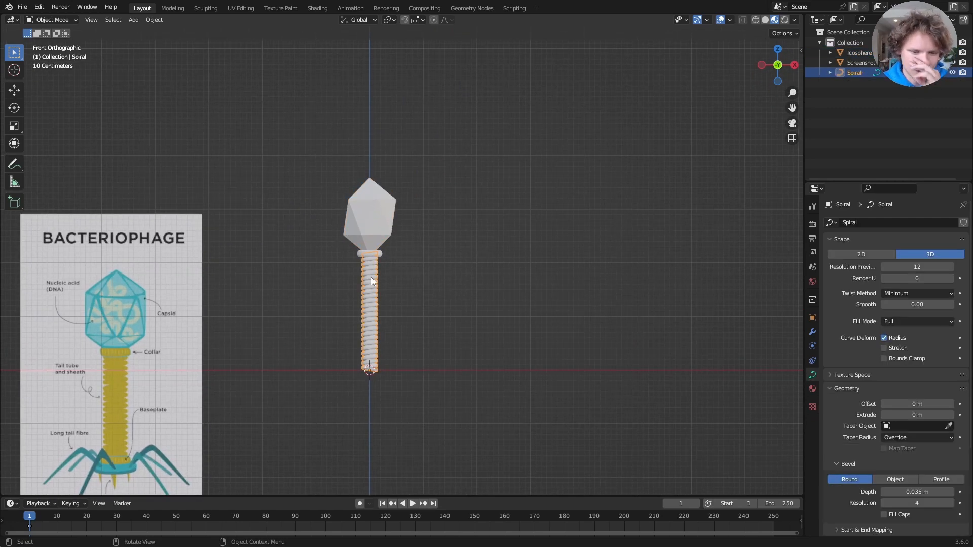
pyautogui.scroll(5, 371, 276)
pyautogui.keyDown('shift'); pyautogui.moveTo(371, 279); pyautogui.dragTo(381, 239, button='middle'); pyautogui.keyUp('shift')
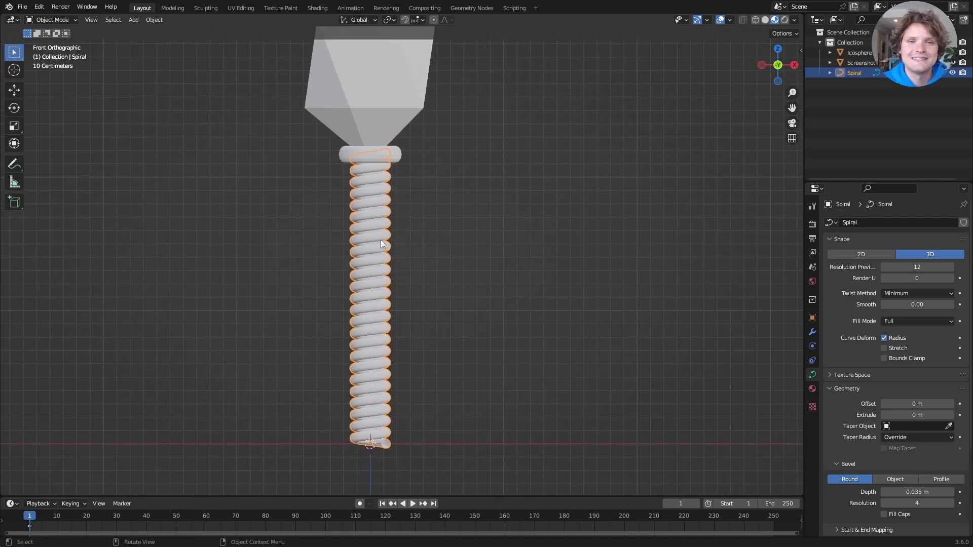
pyautogui.press('F3')
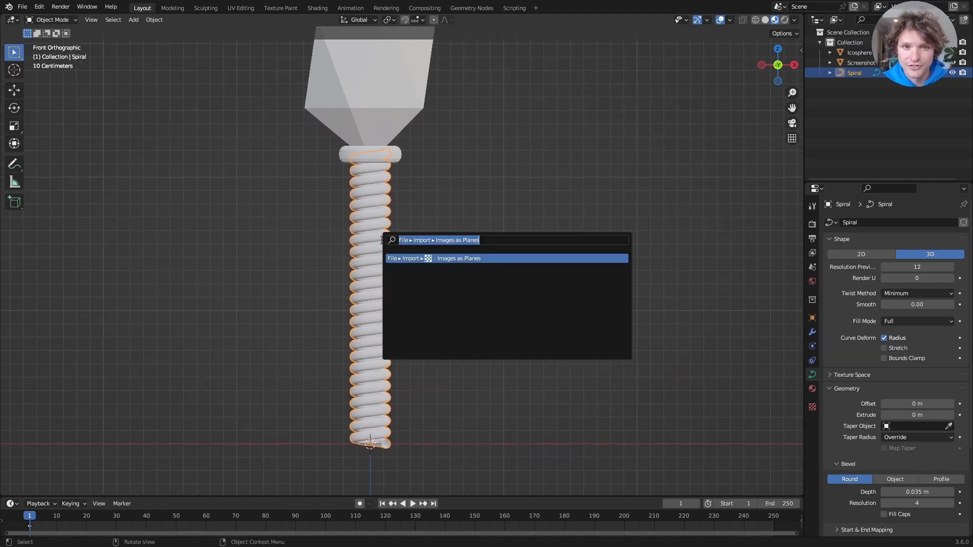
pyautogui.write('convert')
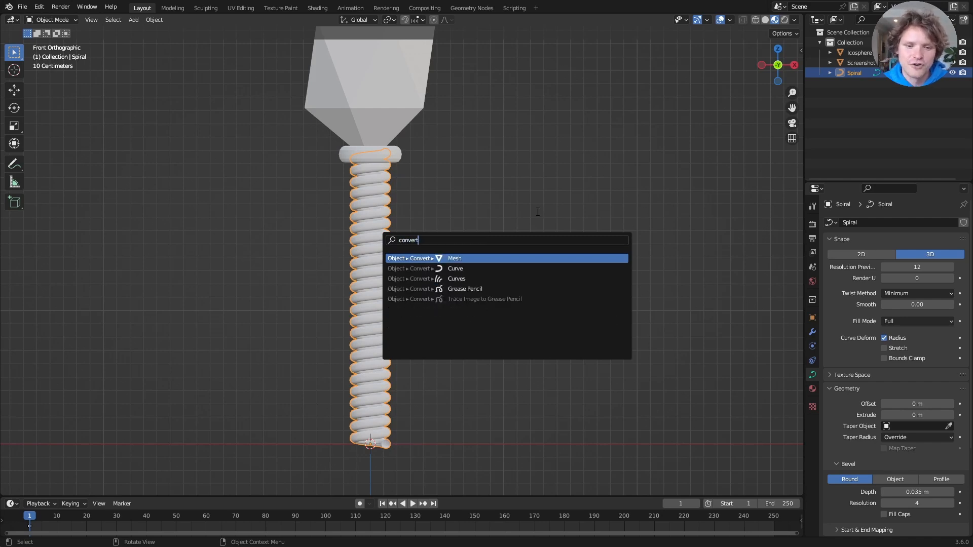
pyautogui.click(438, 258)
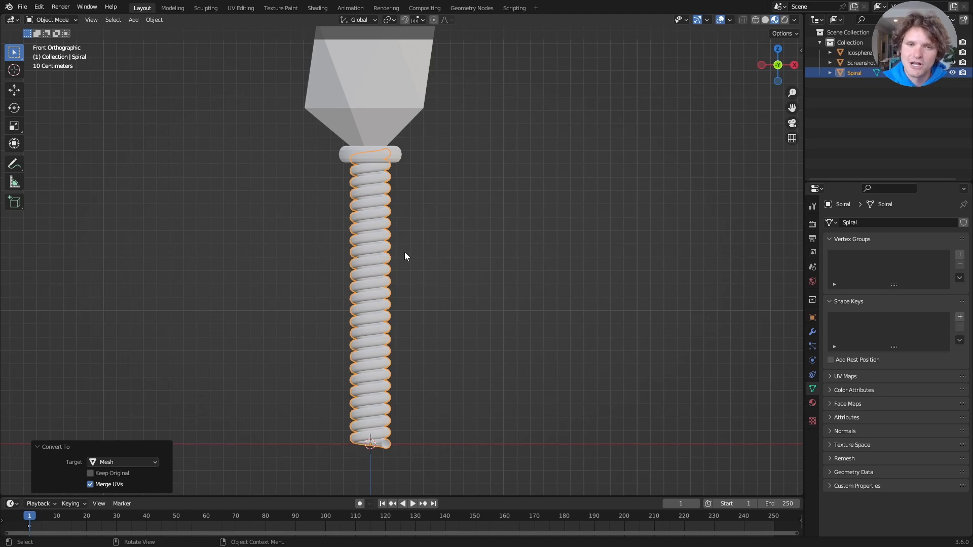
# Step: Add a Simple Deform modifier to the spiral mesh and set it to Bend mode
pyautogui.click(812, 332)
pyautogui.click(899, 222)
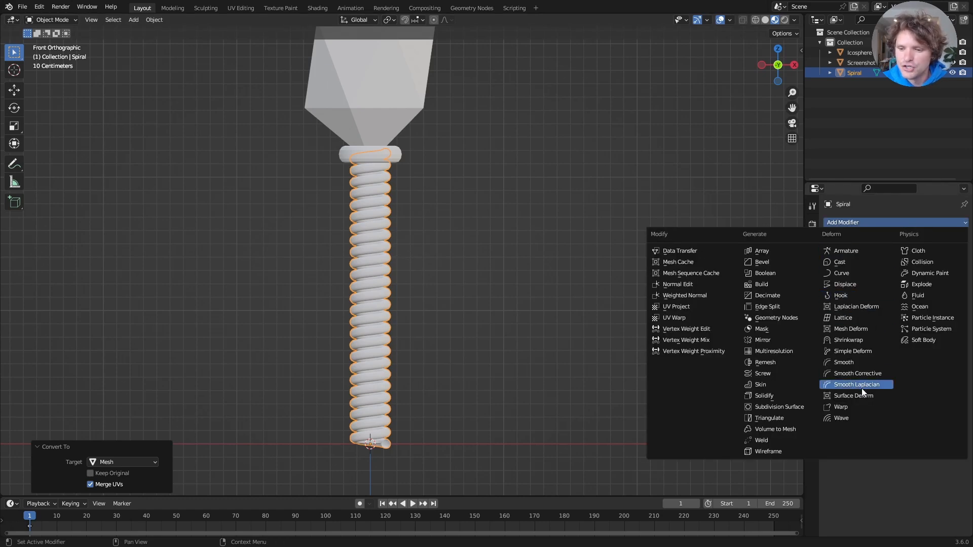
pyautogui.click(852, 351)
pyautogui.click(880, 254)
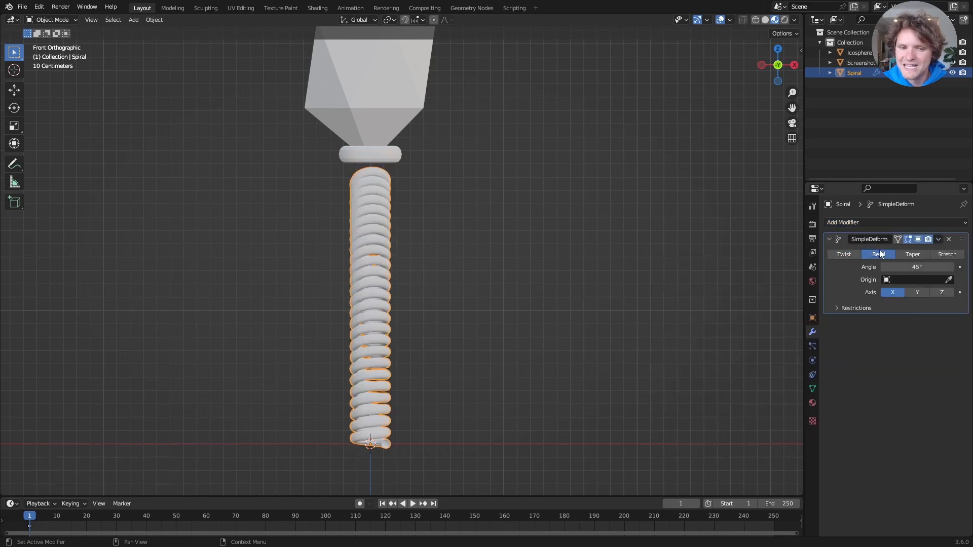
pyautogui.moveTo(373, 237); pyautogui.dragTo(251, 239, button='middle')
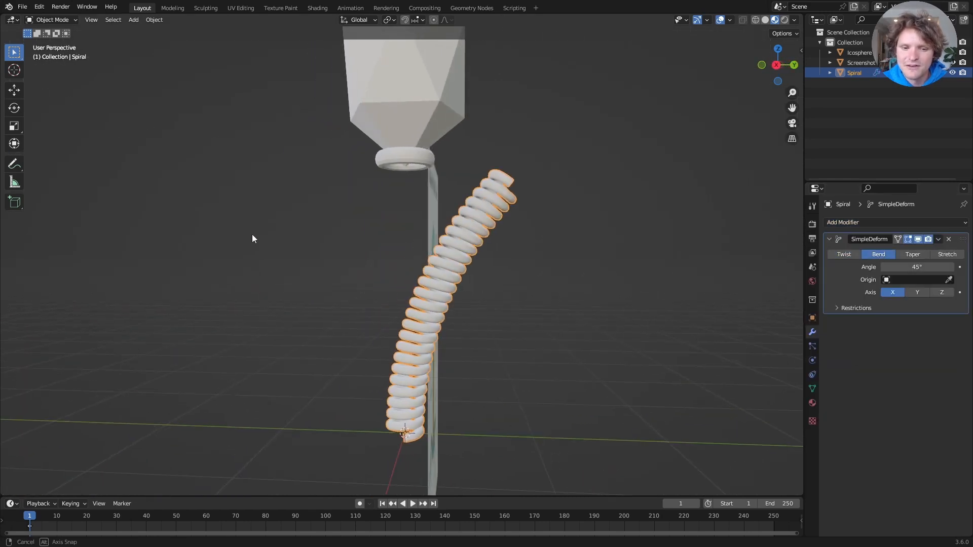
# Step: Try bending the spiral by -36.1°, undo that bend, and set the bend angle to 0°
pyautogui.moveTo(938, 271); pyautogui.dragTo(894, 270)
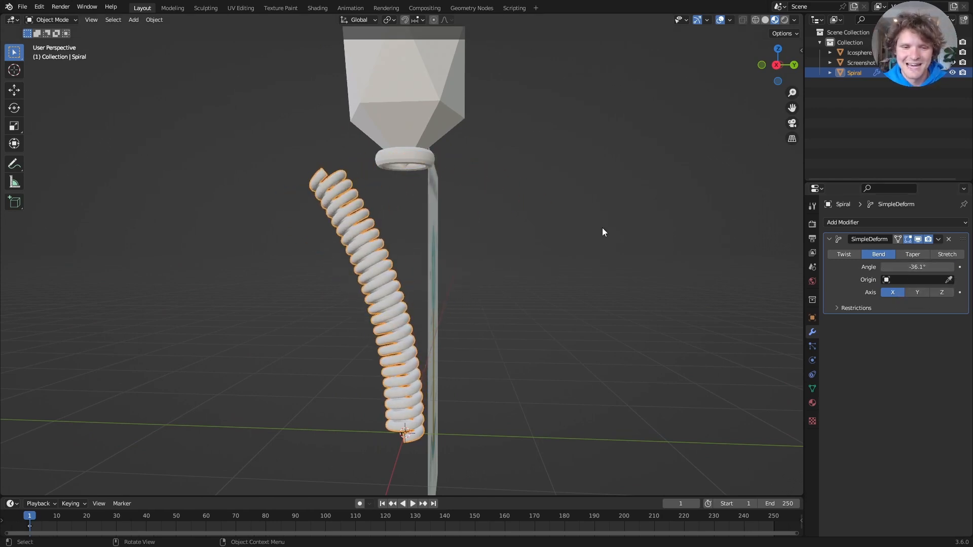
pyautogui.hotkey('ctrl', 'z')
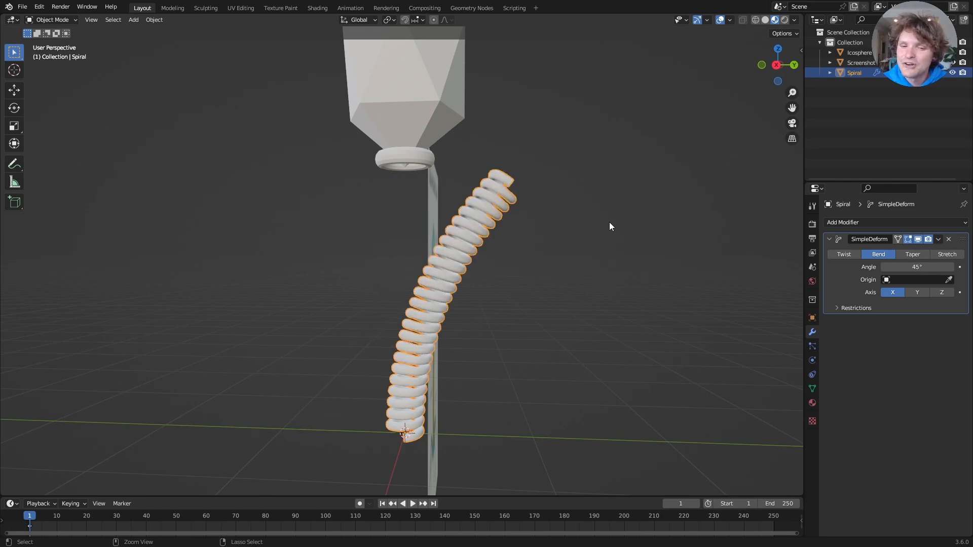
pyautogui.click(917, 267)
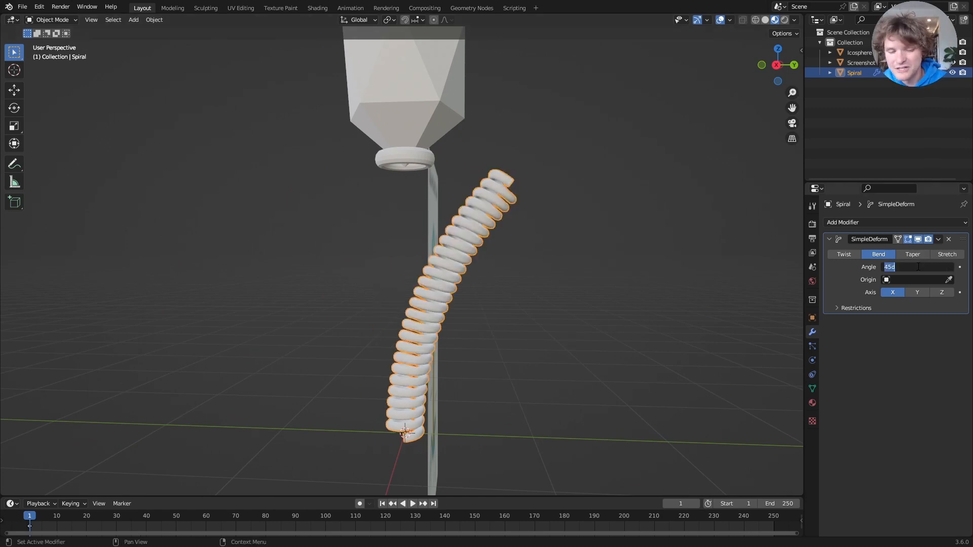
pyautogui.write('0')
pyautogui.press('Return')
pyautogui.keyDown('shift'); pyautogui.moveTo(397, 168); pyautogui.dragTo(411, 245, button='middle'); pyautogui.keyUp('shift')
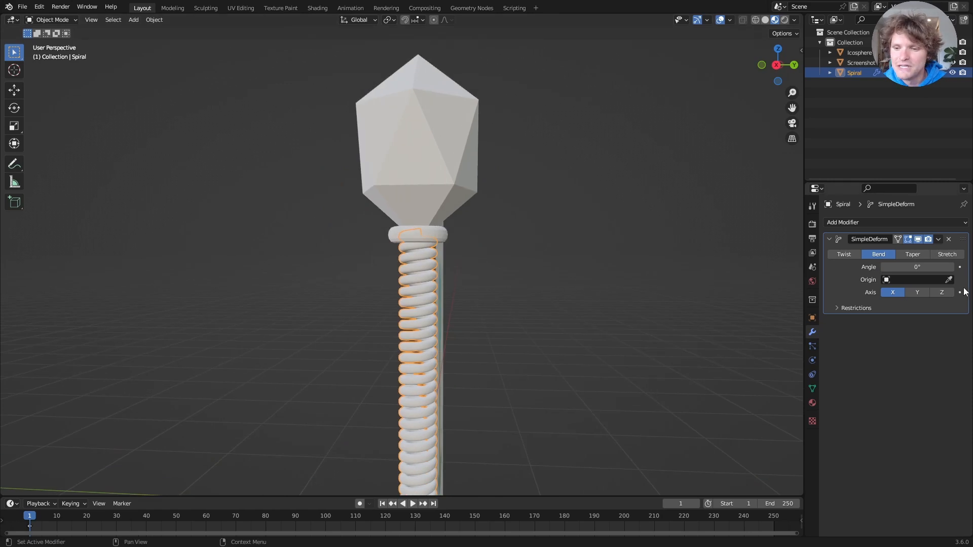
# Step: Try the Taper mode, return to Bend, and try a 57.7° bend angle before undoing it
pyautogui.click(902, 257)
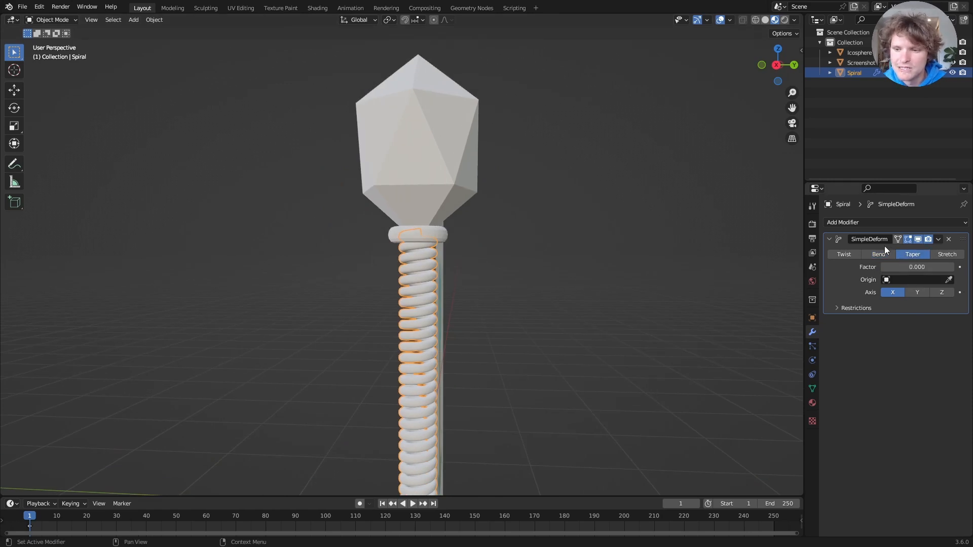
pyautogui.click(877, 254)
pyautogui.moveTo(895, 268)
pyautogui.mouseDown()
pyautogui.moveTo(917, 268)
pyautogui.moveTo(897, 268)
pyautogui.mouseUp()
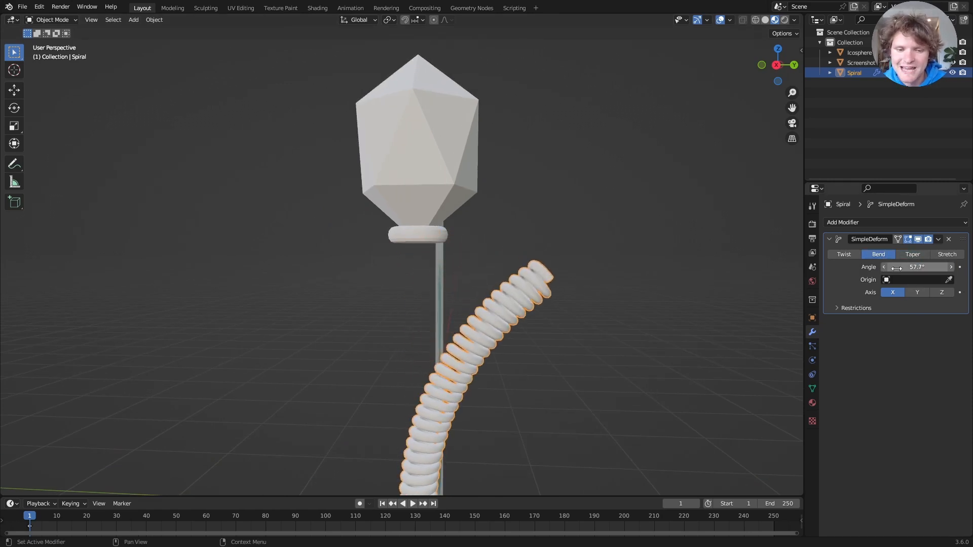
pyautogui.hotkey('ctrl', 'z')
# Step: Parent the joined capsid and collar to the spiral with the Object parent type
pyautogui.scroll(1, 311, 221)
pyautogui.click(395, 175)
pyautogui.keyDown('shift'); pyautogui.click(407, 256); pyautogui.keyUp('shift')
pyautogui.hotkey('ctrl', 'p')
pyautogui.click(407, 256)
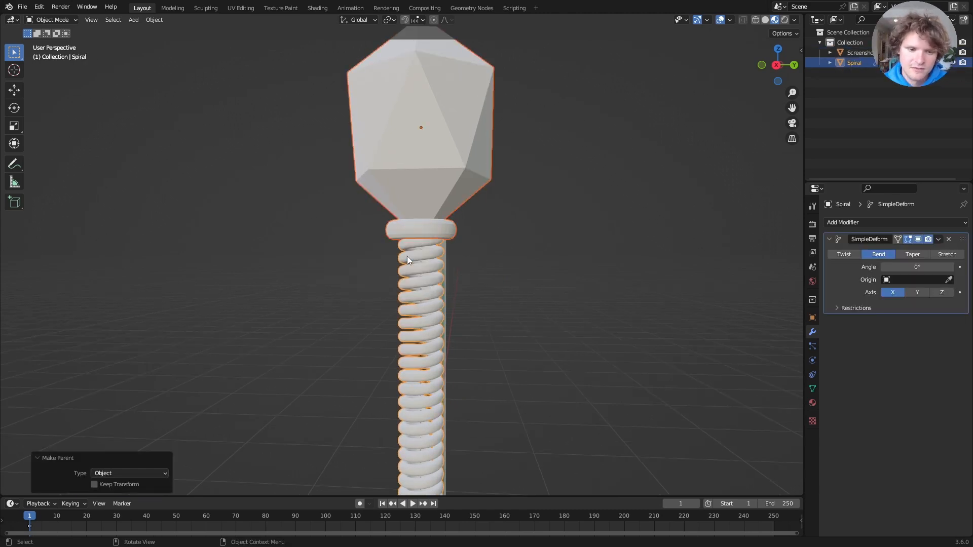
pyautogui.click(433, 296)
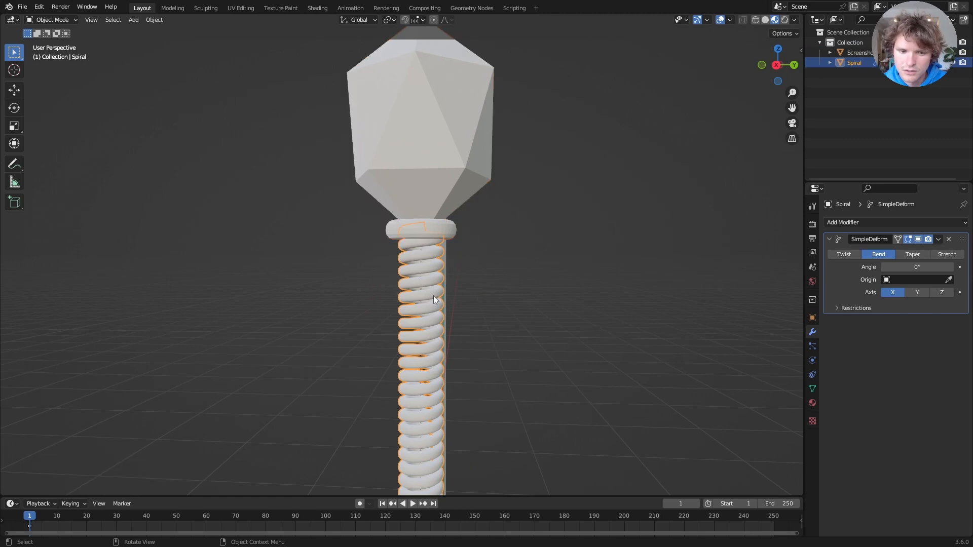
# Step: Try bending the spiral by 22°, and undo both the bend and the object parenting
pyautogui.moveTo(921, 267)
pyautogui.mouseDown()
pyautogui.moveTo(953, 268)
pyautogui.moveTo(921, 268)
pyautogui.mouseUp()
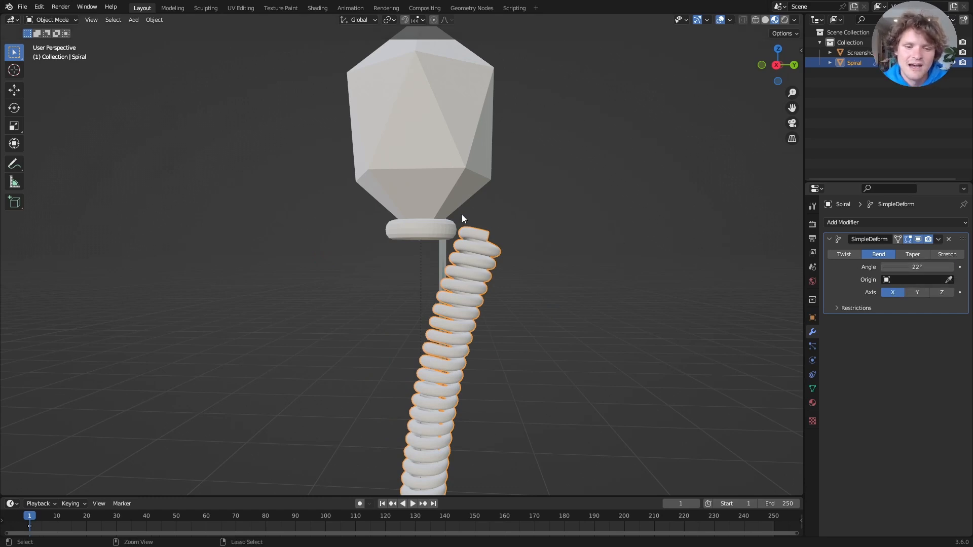
pyautogui.hotkey('ctrl', 'z')
pyautogui.hotkey('ctrl', 'z')
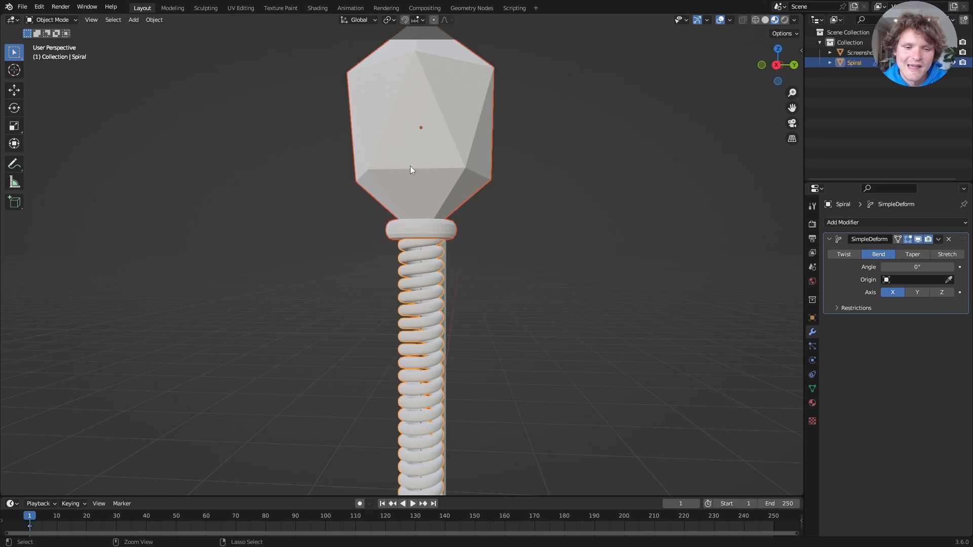
# Step: Vertex-parent the joined capsid and collar to the top coil of the spiral in Edit Mode
pyautogui.click(411, 245)
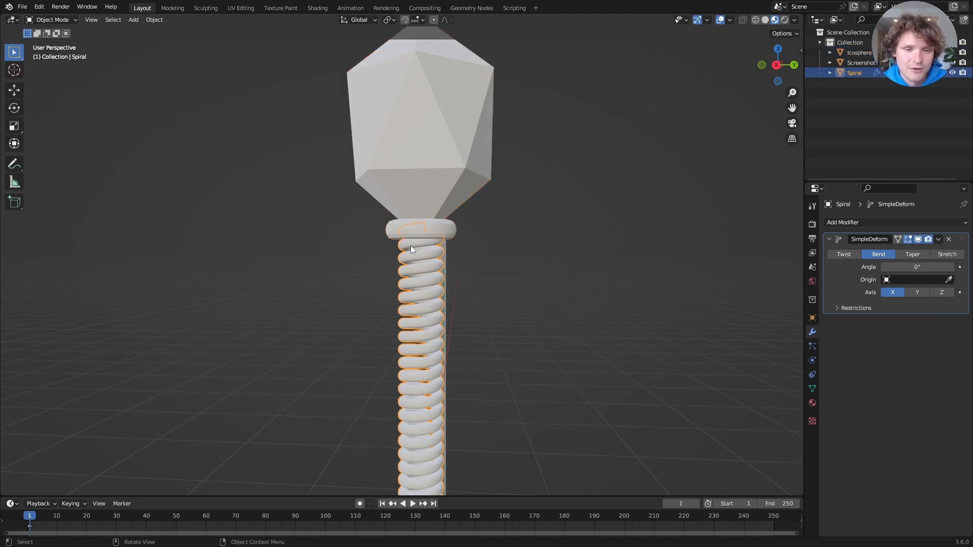
pyautogui.scroll(4, 410, 246)
pyautogui.press('Tab')
pyautogui.scroll(2, 410, 245)
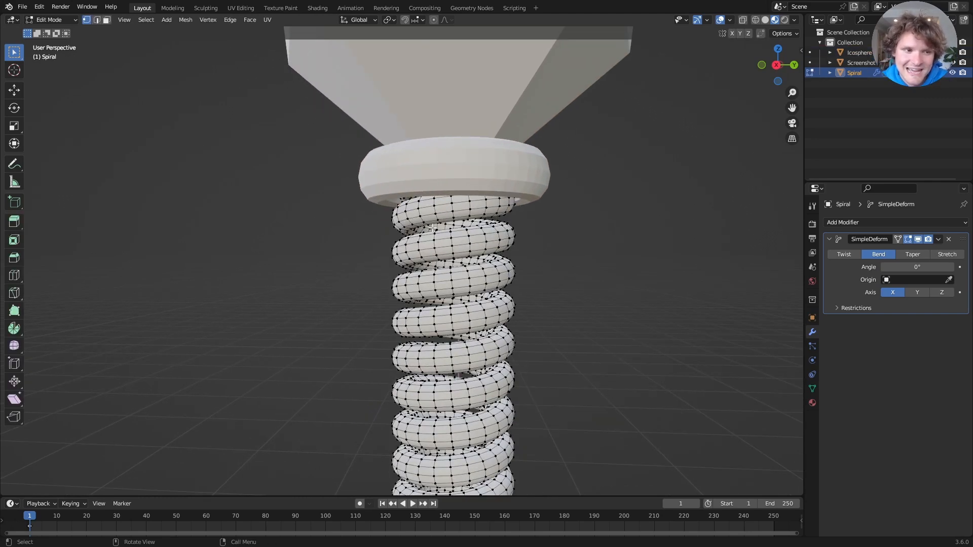
pyautogui.scroll(2, 421, 227)
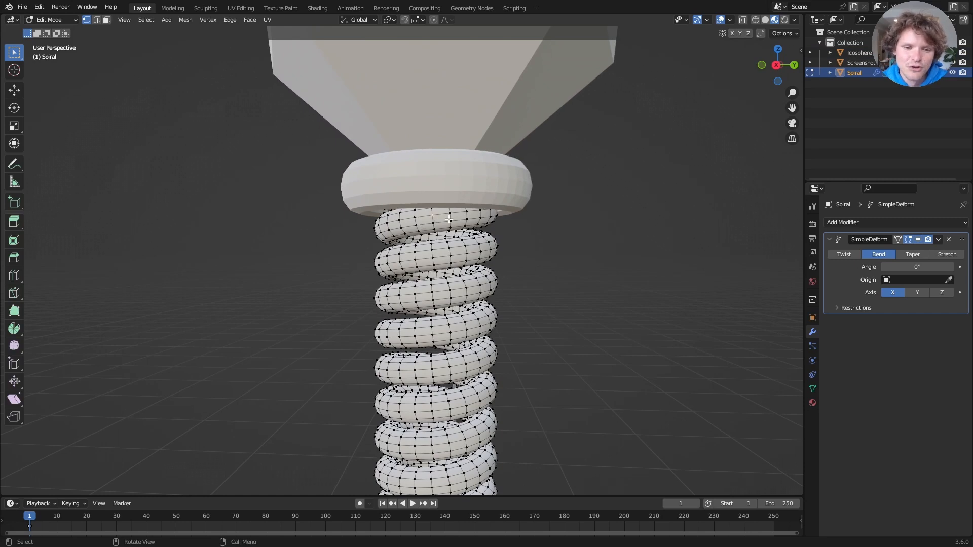
pyautogui.keyDown('ctrl'); pyautogui.click(465, 100); pyautogui.keyUp('ctrl')
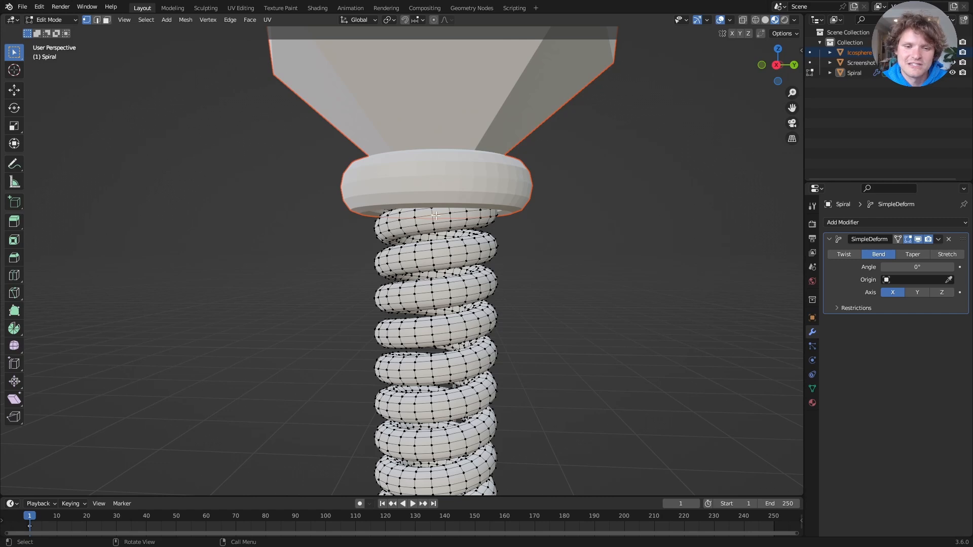
pyautogui.scroll(-1, 485, 96)
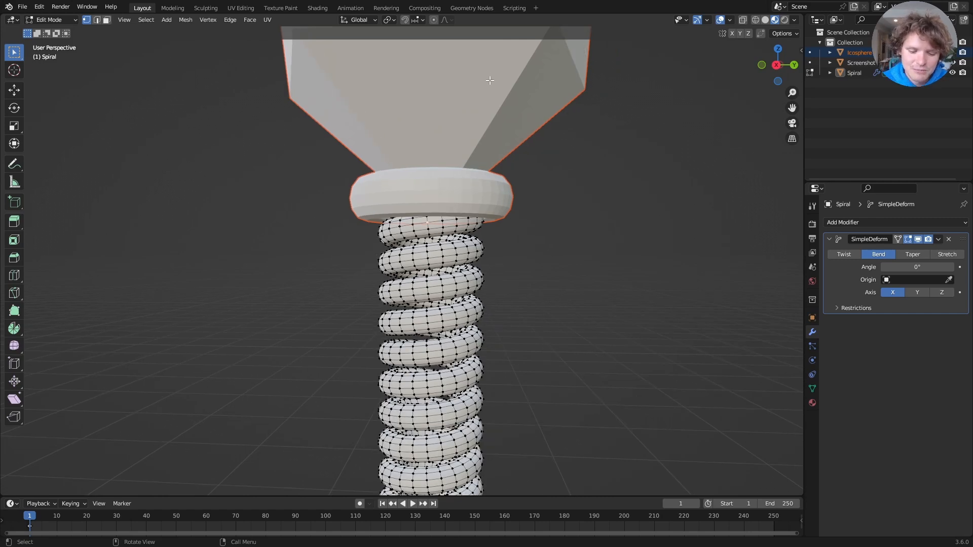
pyautogui.hotkey('ctrl', 'p')
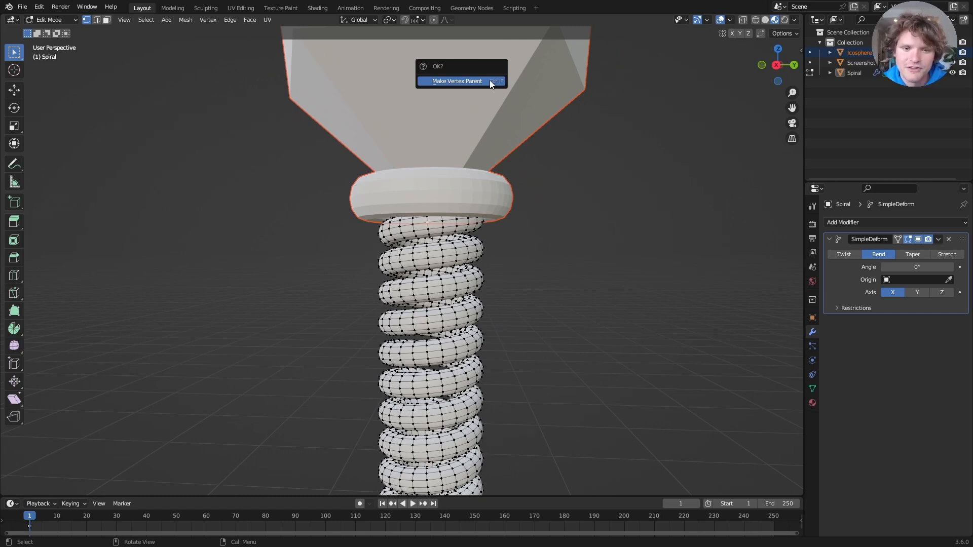
pyautogui.click(490, 81)
pyautogui.press('Tab')
pyautogui.scroll(-3, 456, 155)
pyautogui.scroll(-2, 455, 155)
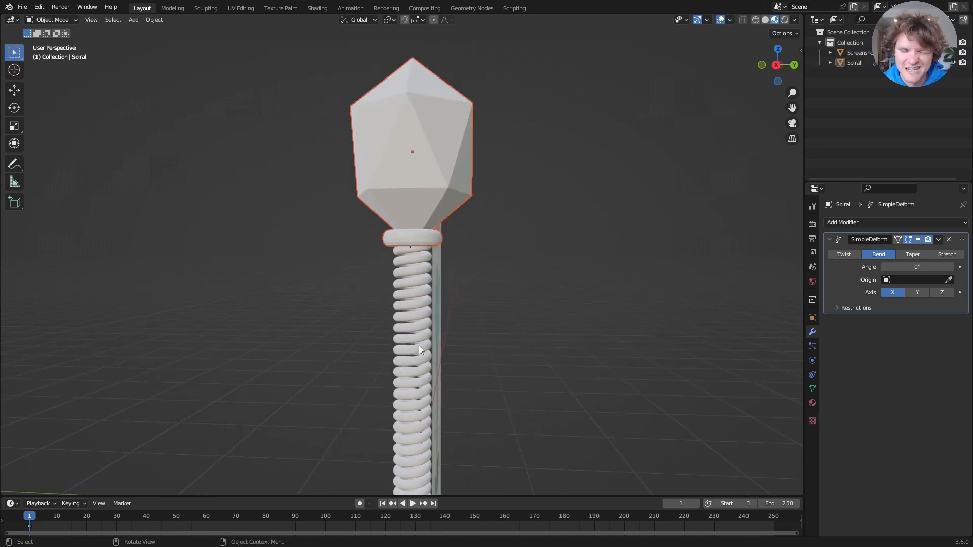
# Step: Try bending the spiral with the vertex-parented capsid, and undo the bend and the parenting
pyautogui.click(415, 327)
pyautogui.moveTo(913, 267); pyautogui.dragTo(839, 262)
pyautogui.click(418, 248)
# Step: Select several vertices around the spiral's top coil in Edit Mode, using wireframe shading to reach them and returning to solid
pyautogui.press('Tab')
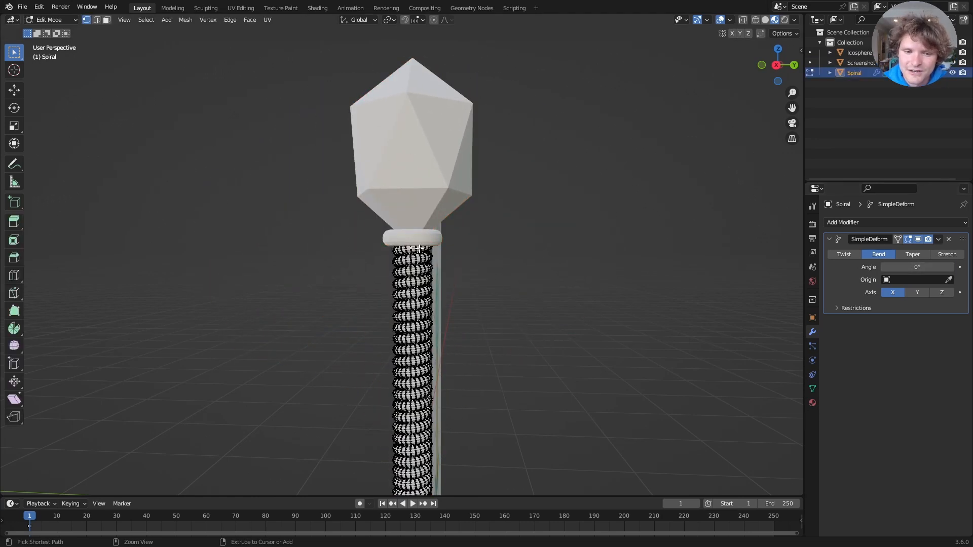
pyautogui.scroll(4, 418, 246)
pyautogui.scroll(1, 418, 244)
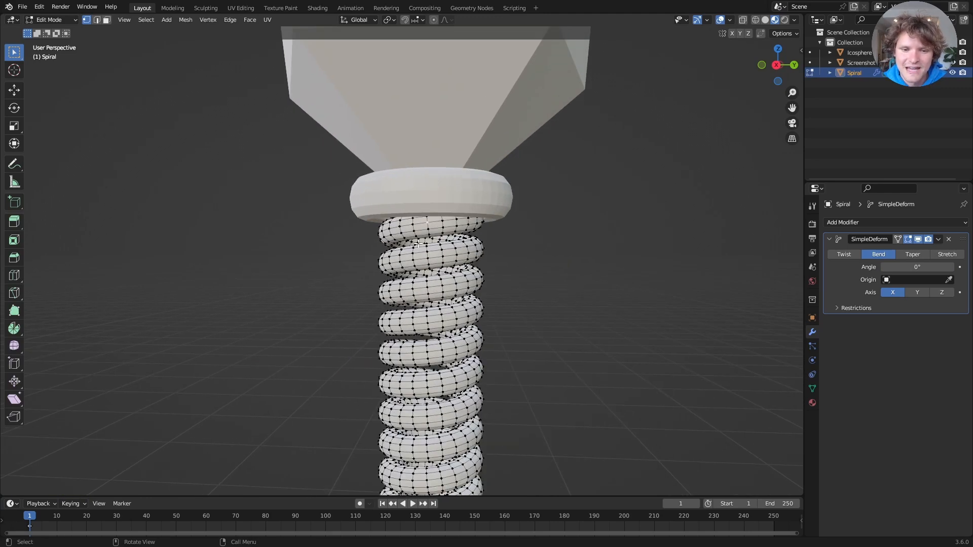
pyautogui.click(755, 20)
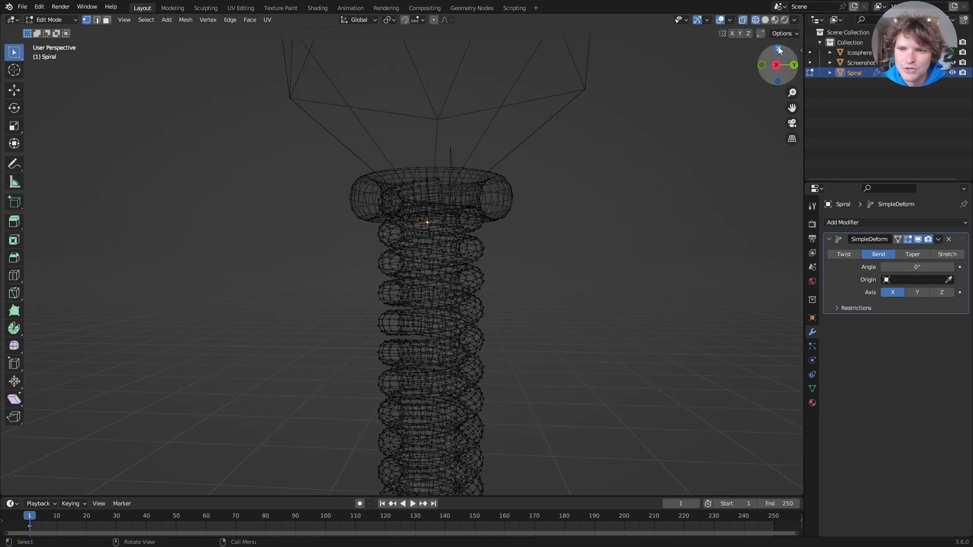
pyautogui.click(777, 48)
pyautogui.moveTo(330, 242); pyautogui.dragTo(741, 77, button='middle')
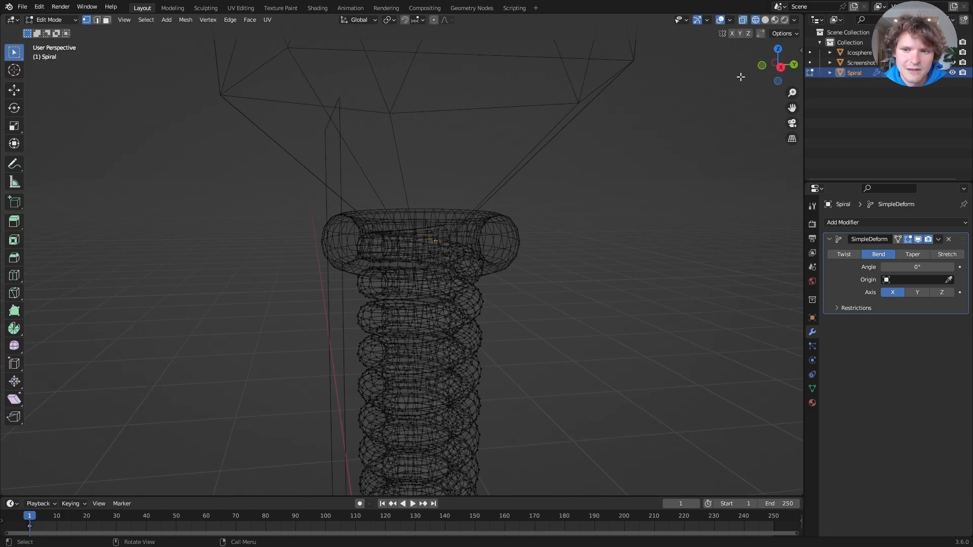
pyautogui.click(765, 19)
pyautogui.press('Tab')
pyautogui.press('Tab')
pyautogui.moveTo(402, 247); pyautogui.dragTo(393, 291, button='middle')
pyautogui.moveTo(472, 279); pyautogui.dragTo(442, 281, button='middle')
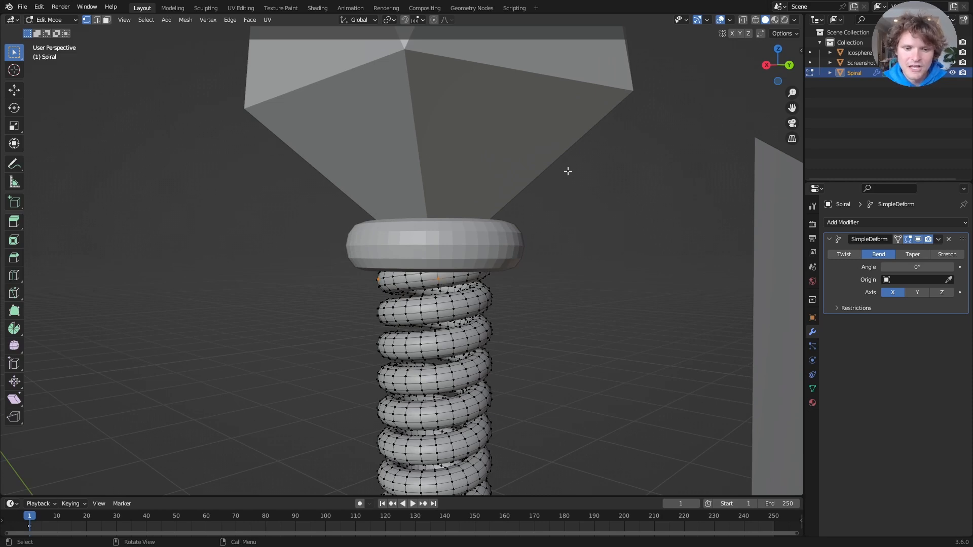
# Step: Make the selected top-coil vertices the vertex parent of the joined capsid and collar, and return to Object Mode
pyautogui.keyDown('ctrl'); pyautogui.click(436, 119); pyautogui.keyUp('ctrl')
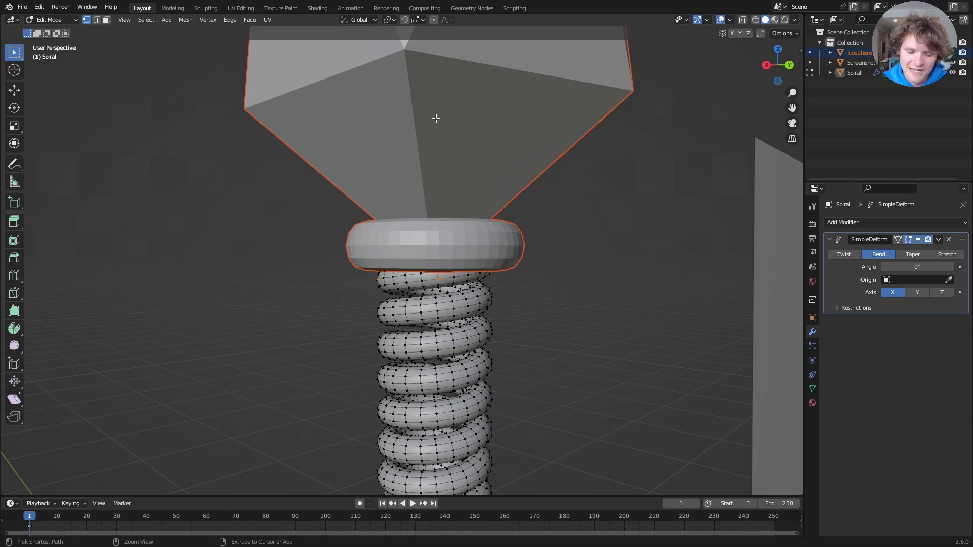
pyautogui.hotkey('ctrl', 'p')
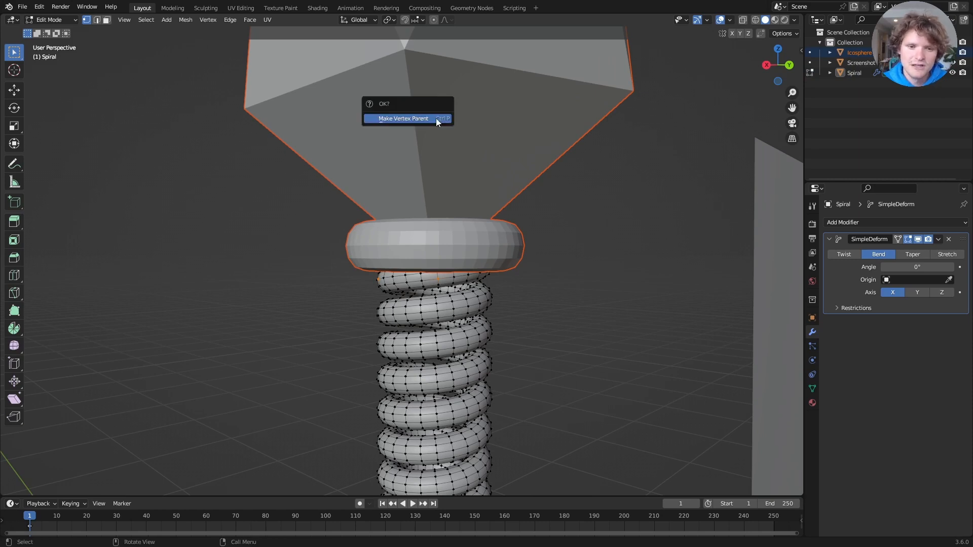
pyautogui.click(435, 117)
pyautogui.press('Tab')
pyautogui.scroll(-6, 455, 219)
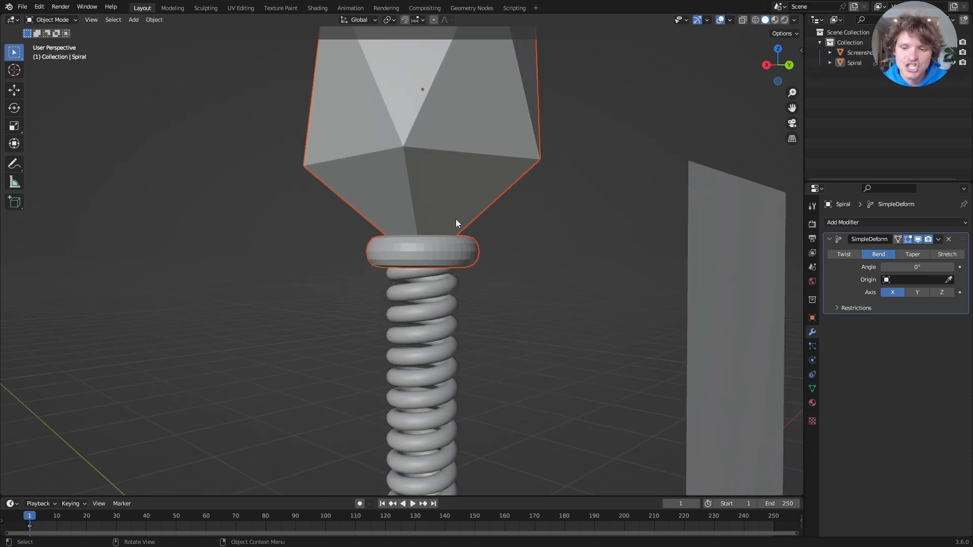
# Step: Test the vertex parenting by bending the spiral with different Simple Deform angles, undoing each bend
pyautogui.click(920, 268)
pyautogui.click(898, 349)
pyautogui.moveTo(918, 265)
pyautogui.mouseDown()
pyautogui.moveTo(962, 267)
pyautogui.moveTo(921, 267)
pyautogui.mouseUp()
pyautogui.hotkey('ctrl', 'z')
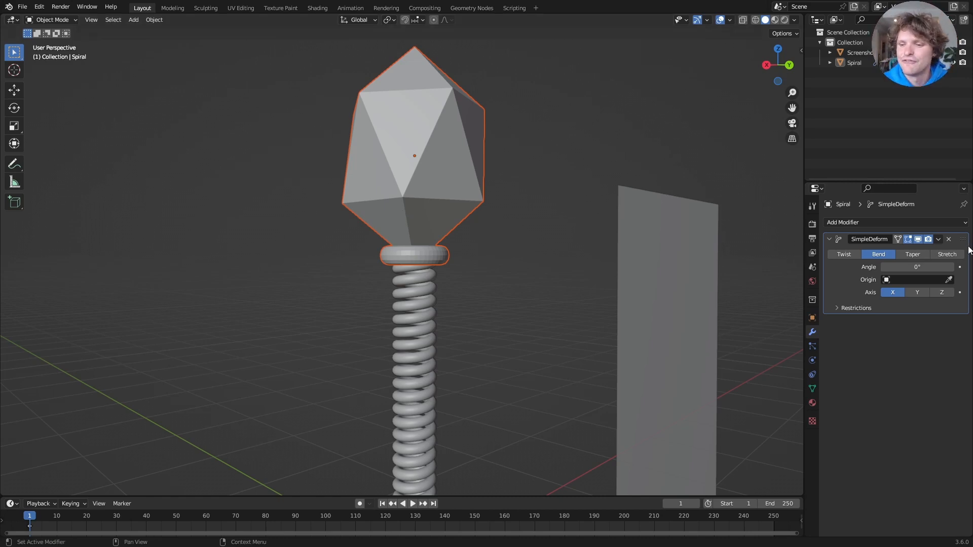
pyautogui.moveTo(918, 267); pyautogui.dragTo(945, 267)
pyautogui.hotkey('ctrl', 'z')
pyautogui.scroll(-2, 452, 215)
pyautogui.keyDown('shift'); pyautogui.moveTo(398, 277); pyautogui.dragTo(414, 254, button='middle'); pyautogui.keyUp('shift')
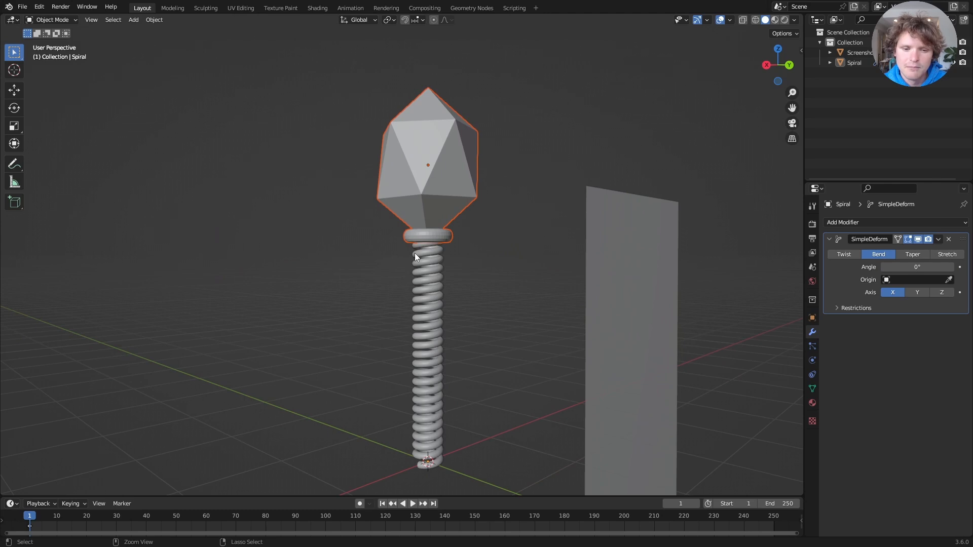
pyautogui.moveTo(917, 267)
pyautogui.mouseDown()
pyautogui.moveTo(899, 267)
pyautogui.moveTo(944, 267)
pyautogui.moveTo(926, 270)
pyautogui.mouseUp()
pyautogui.hotkey('ctrl', 'z')
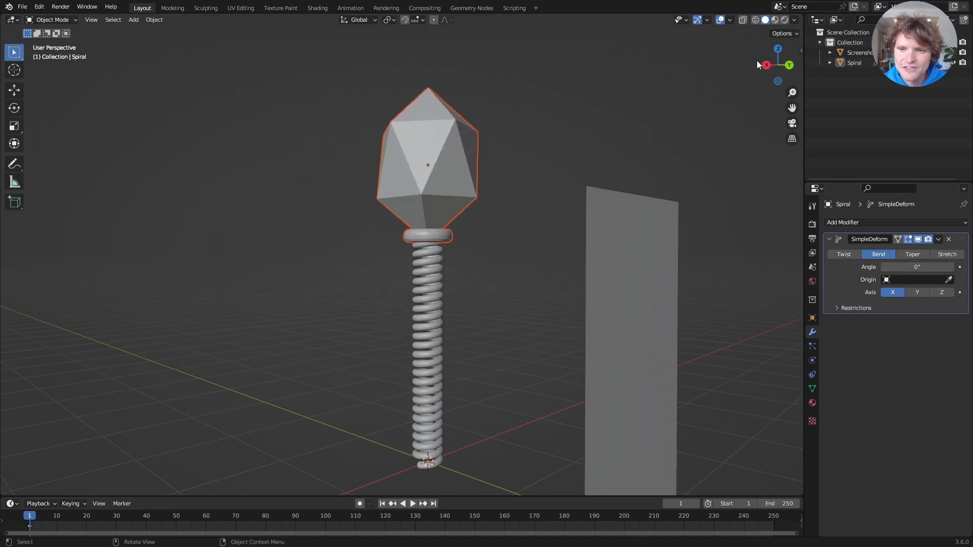
# Step: Show the model beside the bacteriophage reference image in front view with Material Preview shading
pyautogui.moveTo(505, 228); pyautogui.dragTo(422, 217, button='middle')
pyautogui.keyDown('shift'); pyautogui.moveTo(270, 225); pyautogui.dragTo(419, 219, button='middle'); pyautogui.keyUp('shift')
pyautogui.click(786, 71)
pyautogui.keyDown('shift'); pyautogui.moveTo(213, 230); pyautogui.dragTo(421, 169, button='middle'); pyautogui.keyUp('shift')
pyautogui.click(775, 20)
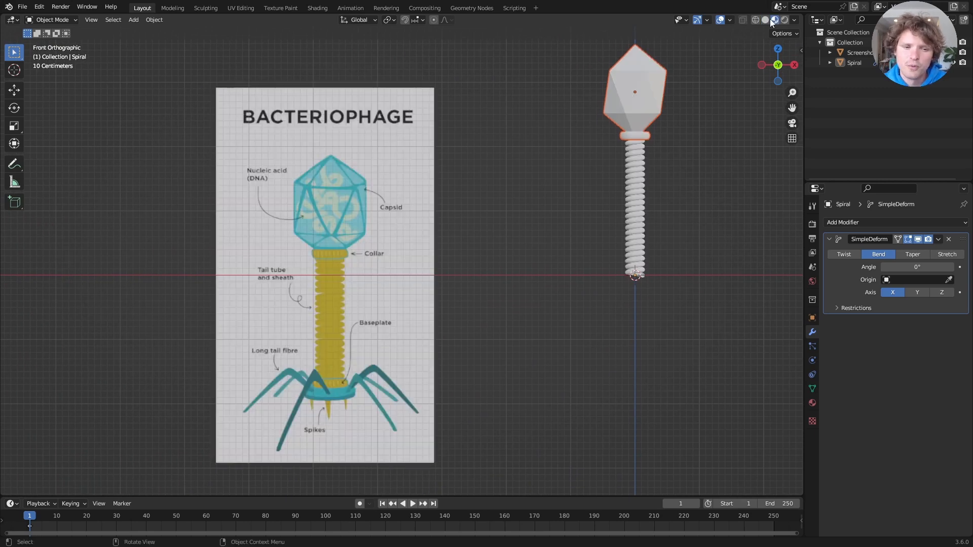
# Step: Duplicate the collar's linked mesh in place in Edit Mode, separate the copy into its own object, and return to Object Mode
pyautogui.keyDown('shift'); pyautogui.moveTo(572, 227); pyautogui.dragTo(401, 273, button='middle'); pyautogui.keyUp('shift')
pyautogui.scroll(4, 557, 204)
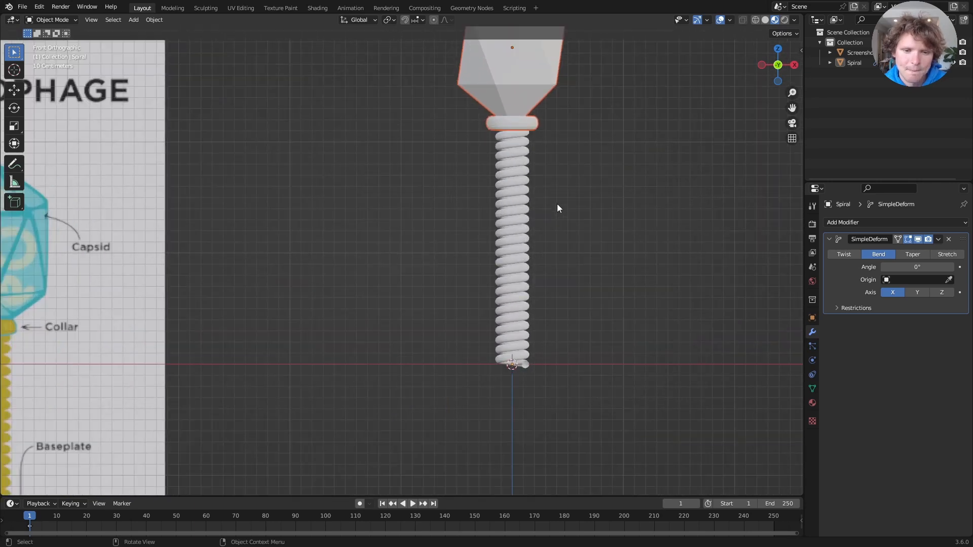
pyautogui.press('Tab')
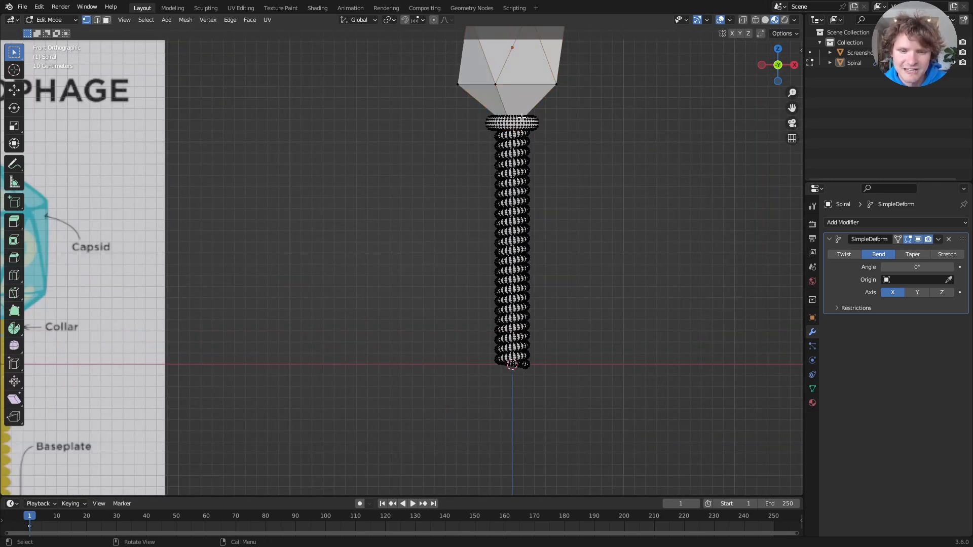
pyautogui.press('l')
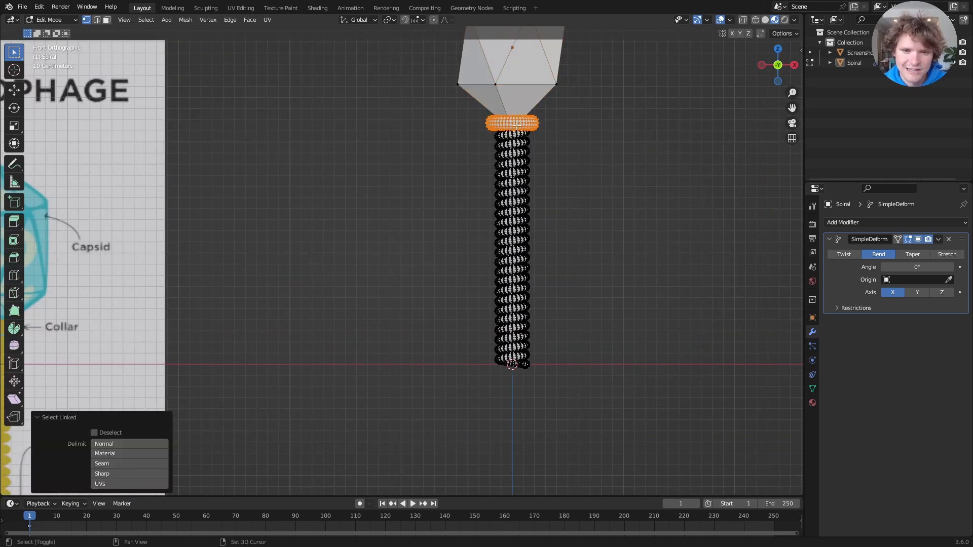
pyautogui.hotkey('shift', 'd')
pyautogui.rightClick(545, 122)
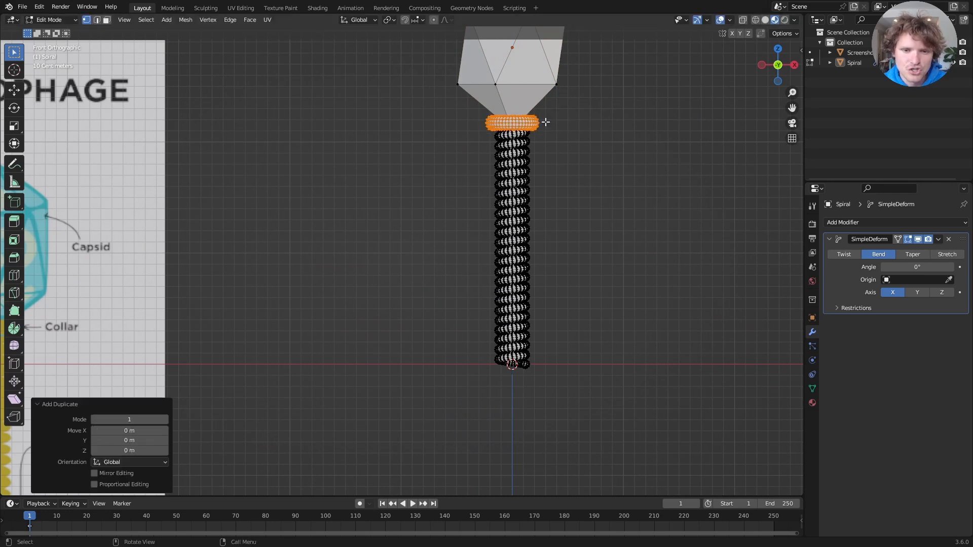
pyautogui.press('F3')
pyautogui.write('separ')
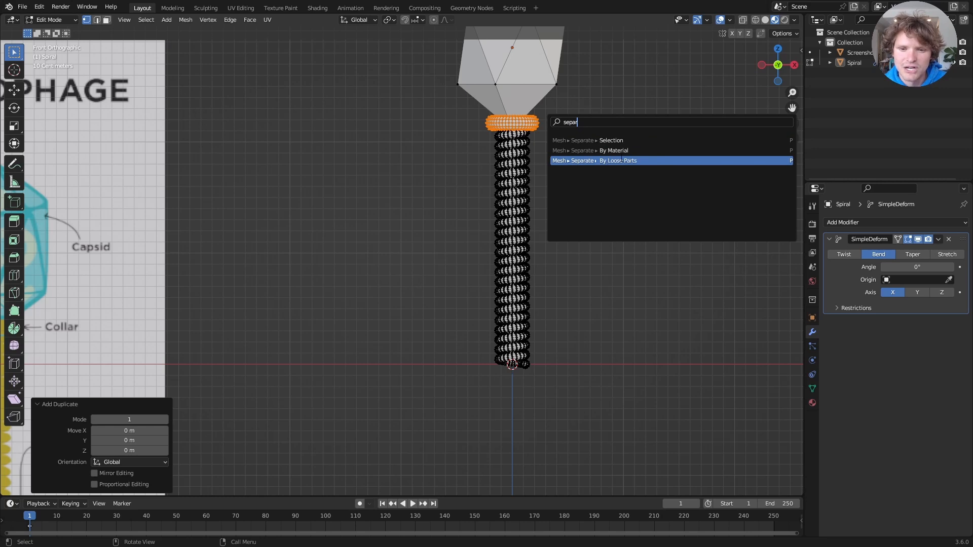
pyautogui.click(615, 140)
pyautogui.press('Tab')
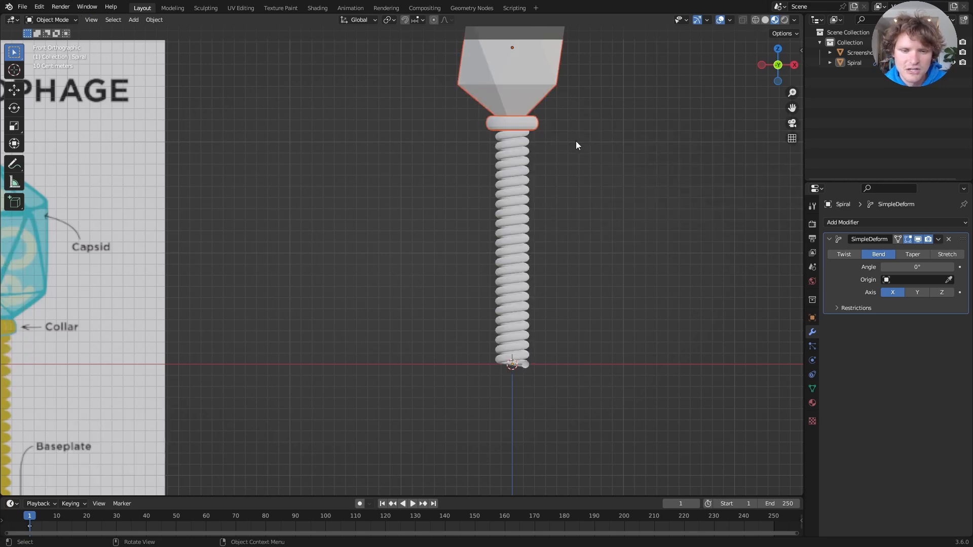
# Step: Move the separated collar copy down about 2.215 m along Z to the spiral's base and set its origin to its geometry
pyautogui.click(533, 125)
pyautogui.press('g')
pyautogui.press('z')
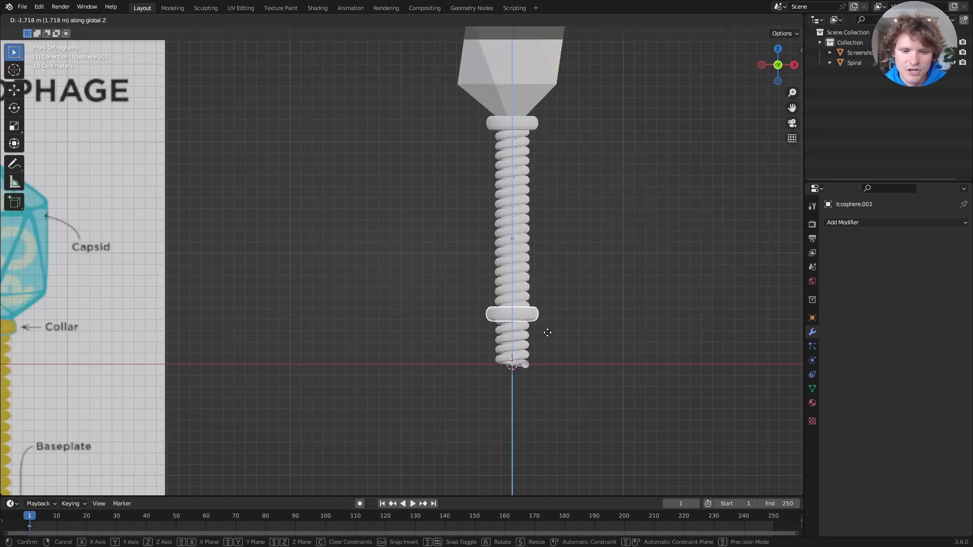
pyautogui.click(546, 373)
pyautogui.click(153, 20)
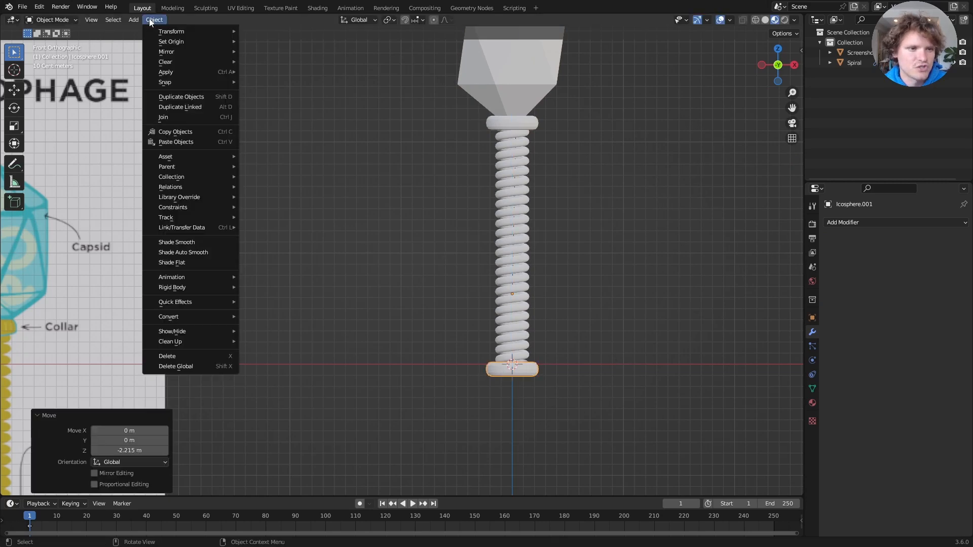
pyautogui.moveTo(154, 40)
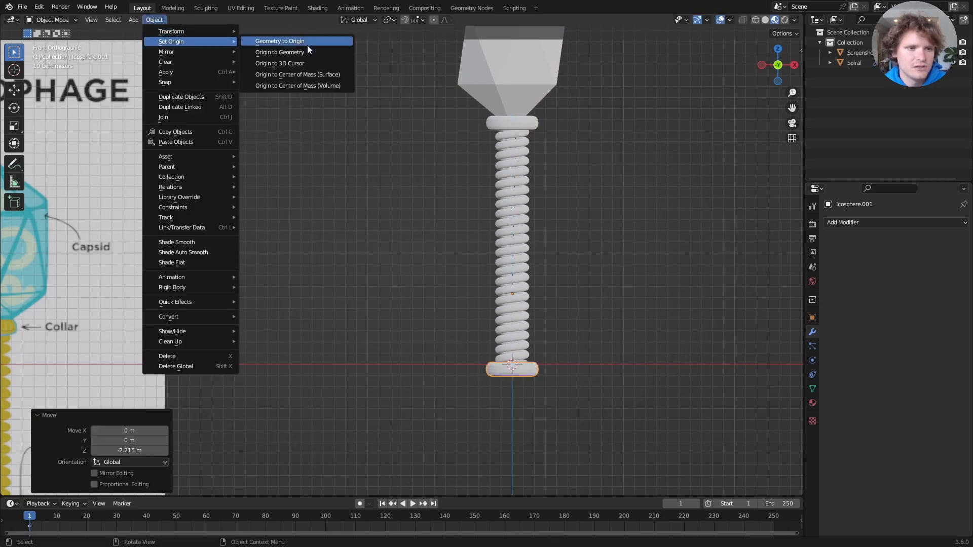
pyautogui.click(302, 53)
pyautogui.keyDown('shift'); pyautogui.moveTo(541, 308); pyautogui.dragTo(549, 307, button='middle'); pyautogui.keyUp('shift')
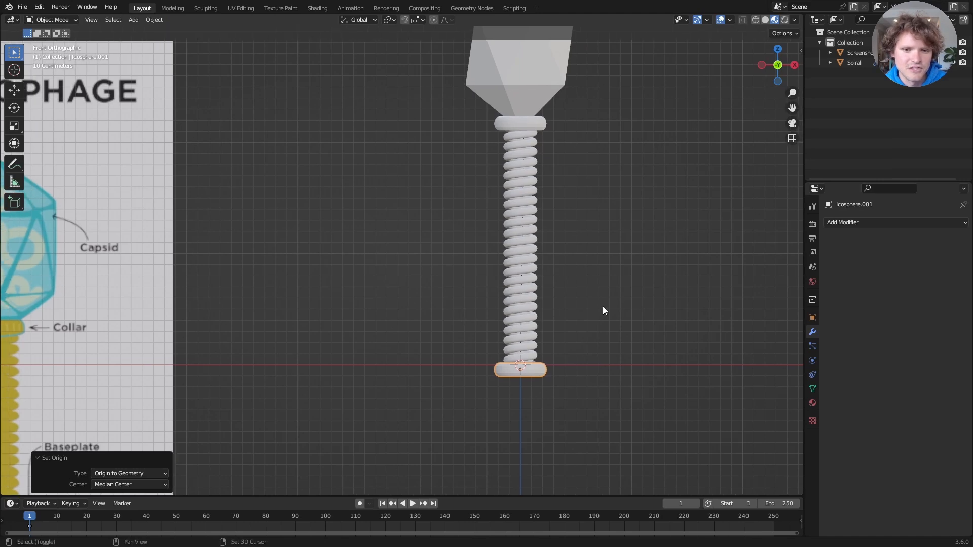
# Step: Add a cylinder at the spiral's base and scale it uniformly to about 0.231 to match the lower collar's width
pyautogui.scroll(-2, 358, 267)
pyautogui.keyDown('shift'); pyautogui.moveTo(106, 296); pyautogui.dragTo(307, 192, button='middle'); pyautogui.keyUp('shift')
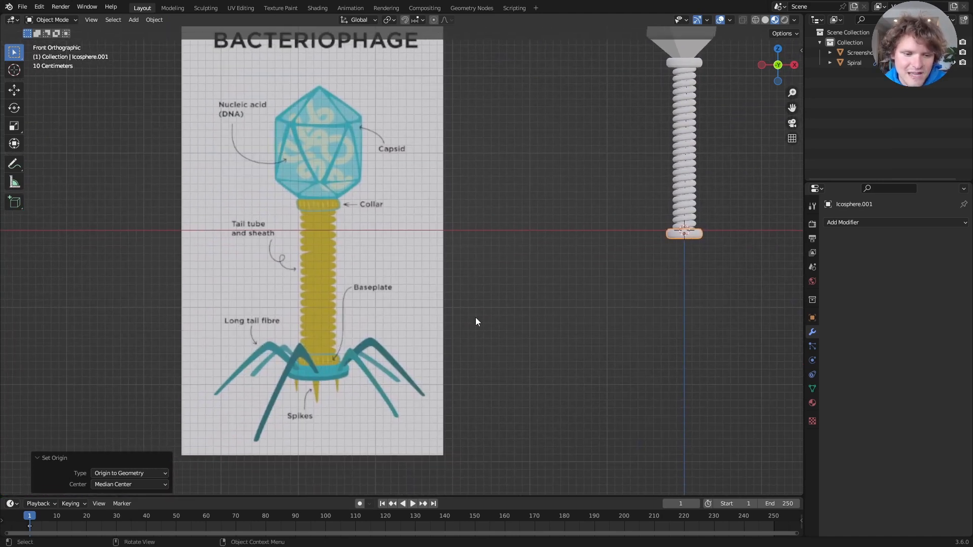
pyautogui.keyDown('shift'); pyautogui.moveTo(708, 219); pyautogui.dragTo(473, 233, button='middle'); pyautogui.keyUp('shift')
pyautogui.scroll(7, 473, 235)
pyautogui.keyDown('shift'); pyautogui.moveTo(579, 193); pyautogui.dragTo(439, 212, button='middle'); pyautogui.keyUp('shift')
pyautogui.hotkey('shift', 'a')
pyautogui.moveTo(438, 213)
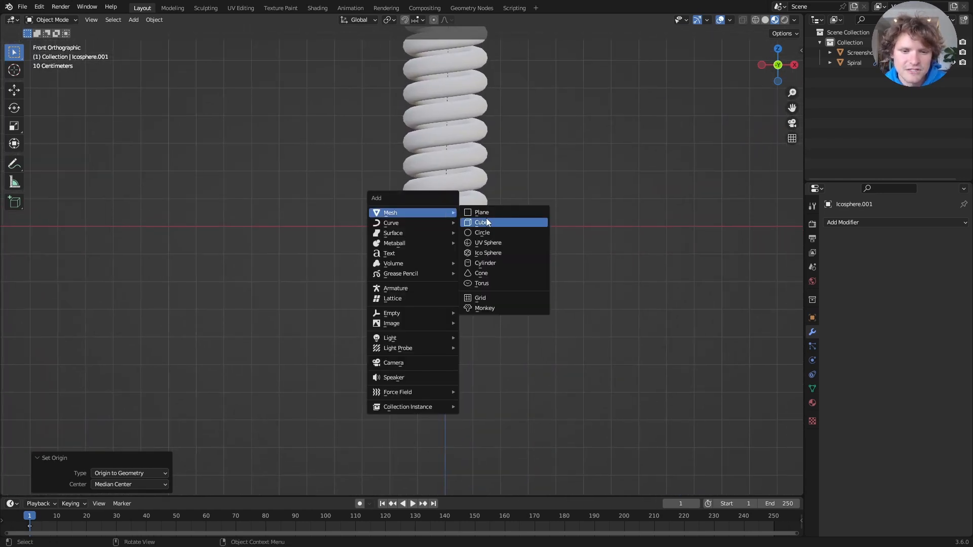
pyautogui.click(487, 264)
pyautogui.press('s')
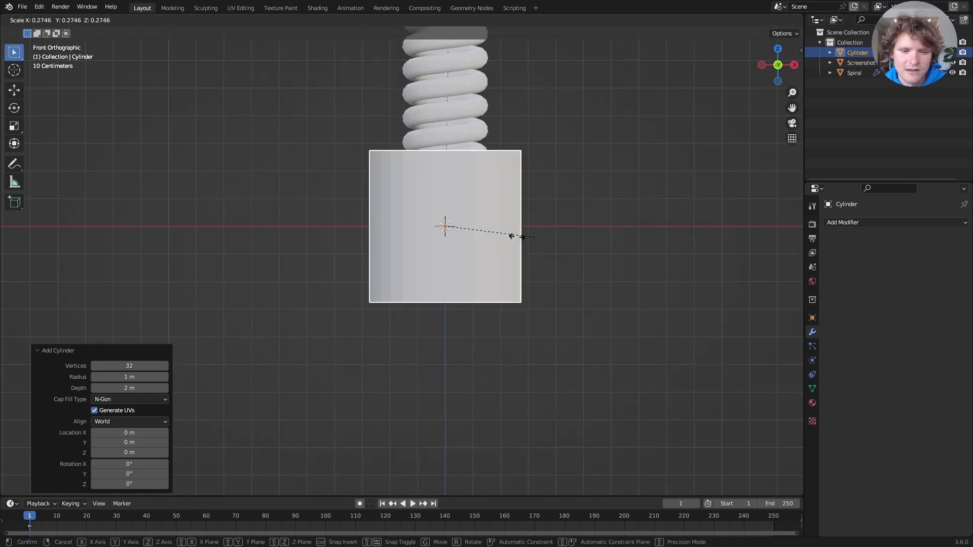
pyautogui.click(519, 236)
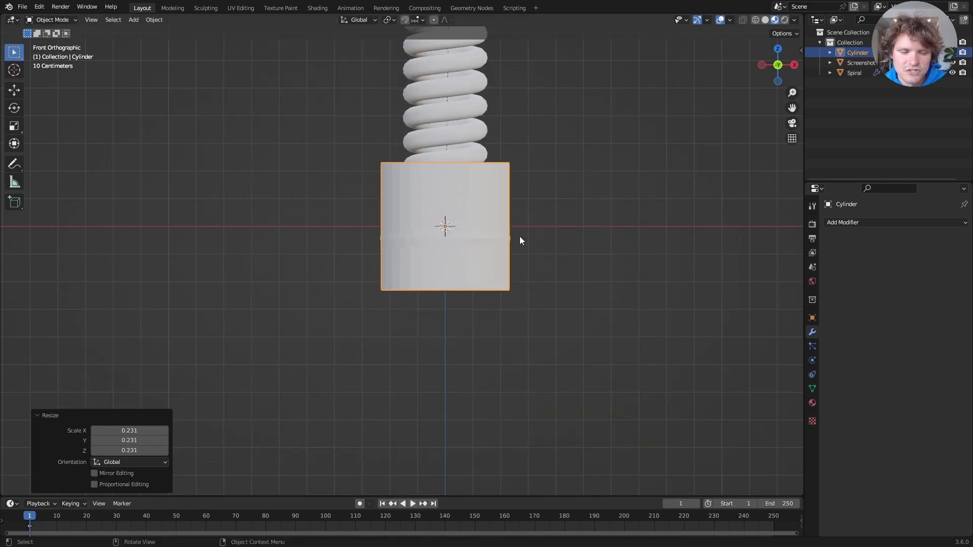
# Step: Flatten the cylinder's mesh along Z into a thin disc in Edit Mode and move it down about 0.106 m beneath the lower collar
pyautogui.press('Tab')
pyautogui.press('s')
pyautogui.press('z')
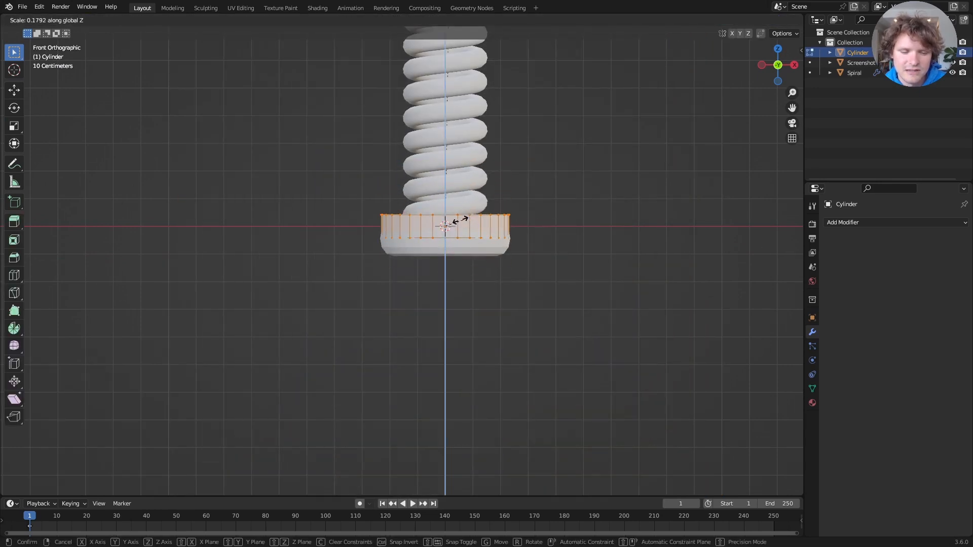
pyautogui.click(458, 220)
pyautogui.press('g')
pyautogui.press('z')
pyautogui.click(457, 248)
# Step: Widen the disc by a factor of about 1.16 in X and Y only, keeping its thickness
pyautogui.press('s')
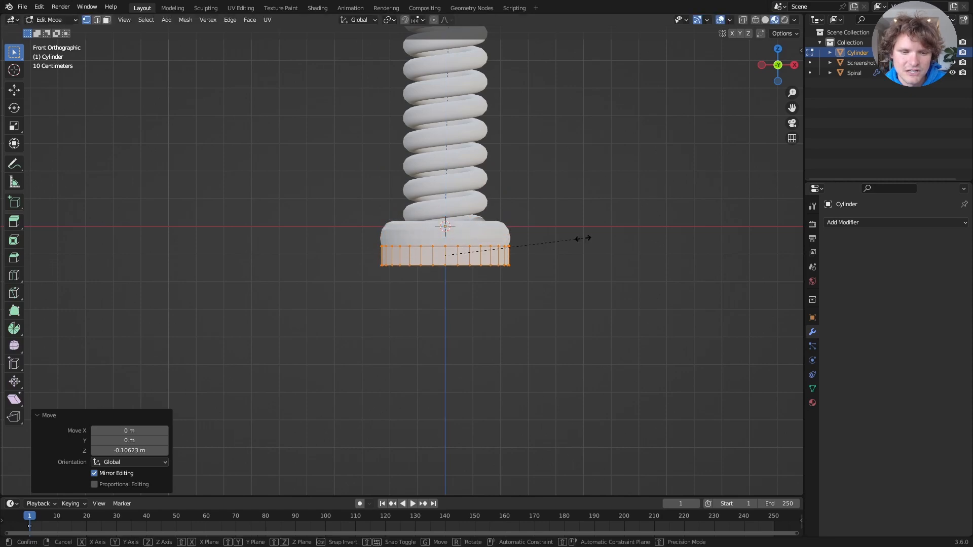
pyautogui.hotkey('shift', 'z')
pyautogui.click(579, 241)
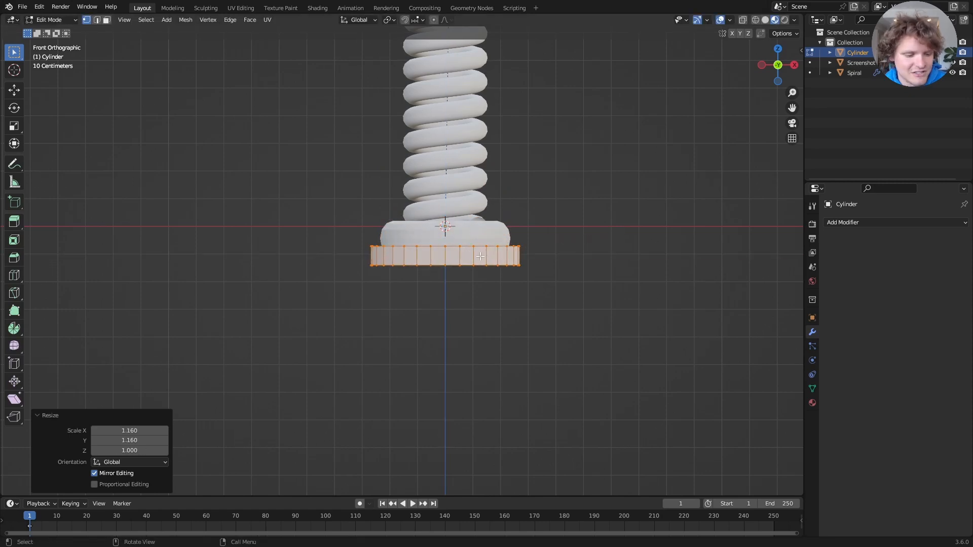
# Step: Extrude the disc's bottom edge loop down about 0.088 m along Z and scale it up to form a flared skirt
pyautogui.hotkey('alt', 'a')
pyautogui.press('2')
pyautogui.press('super')
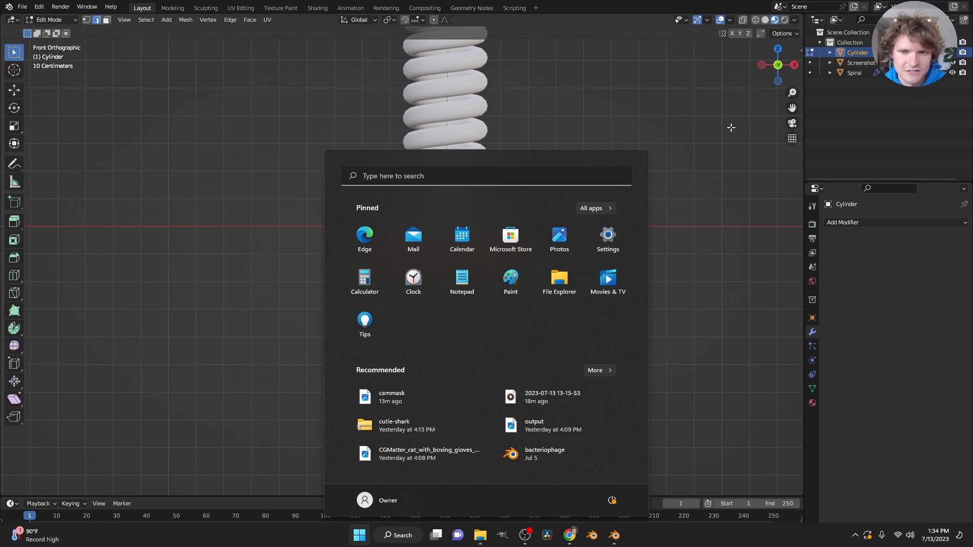
pyautogui.press('Escape')
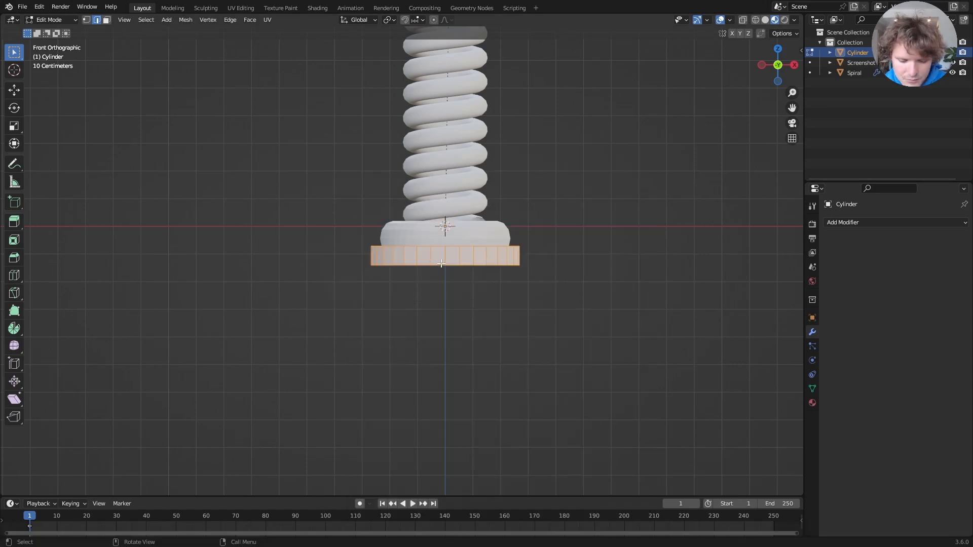
pyautogui.keyDown('alt'); pyautogui.click(440, 264); pyautogui.keyUp('alt')
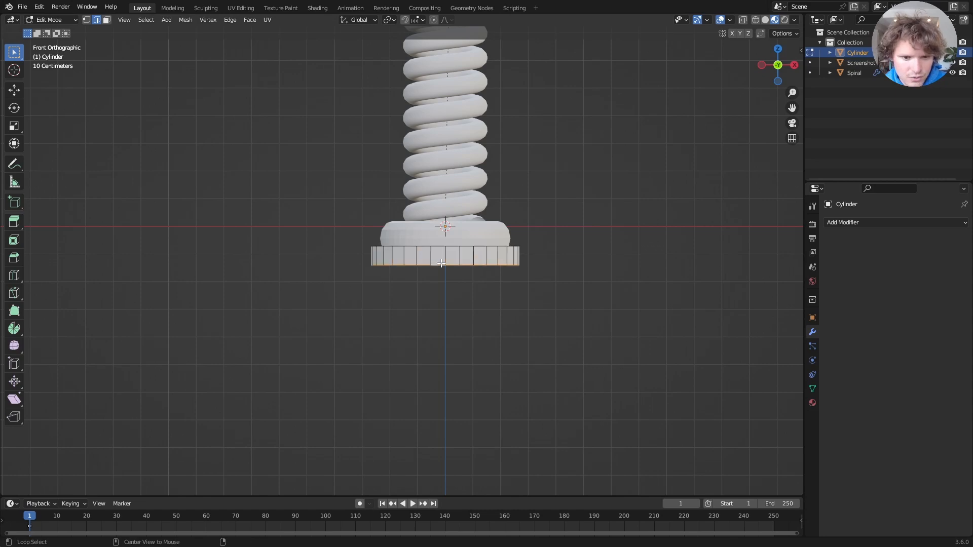
pyautogui.press('e')
pyautogui.press('z')
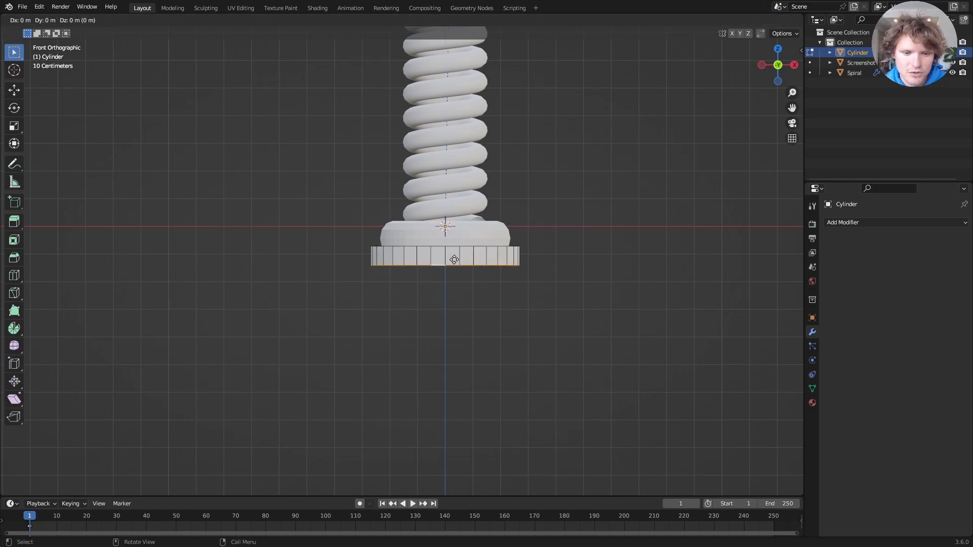
pyautogui.click(453, 283)
pyautogui.press('s')
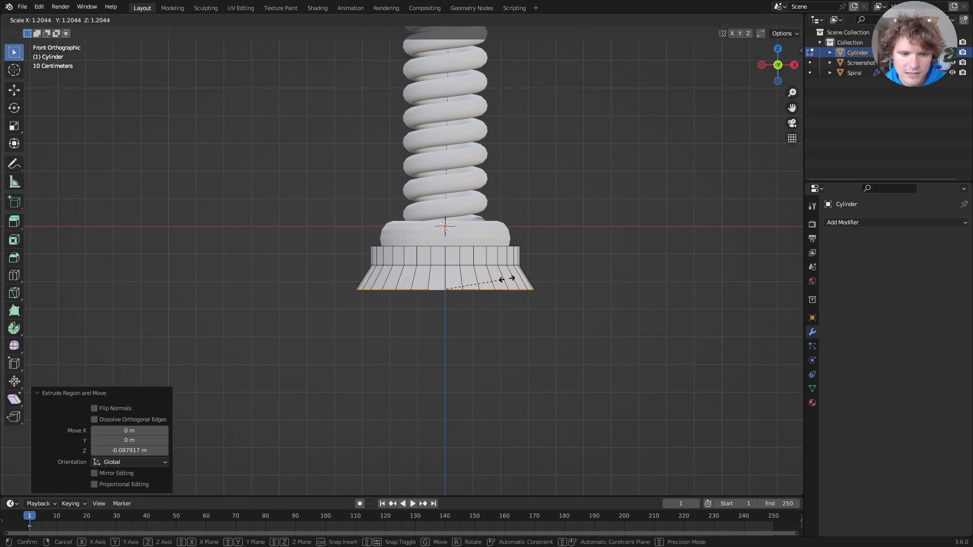
pyautogui.click(513, 276)
# Step: Extrude the skirt's lower edge loop about 0.051 m straight down along Z to form a vertical rim
pyautogui.press('g')
pyautogui.press('Escape')
pyautogui.press('e')
pyautogui.press('z')
pyautogui.click(515, 291)
# Step: Bevel the edge loop around the top of the baseplate cylinder and return to Object Mode
pyautogui.scroll(6, 494, 268)
pyautogui.moveTo(464, 228); pyautogui.dragTo(476, 260, button='middle')
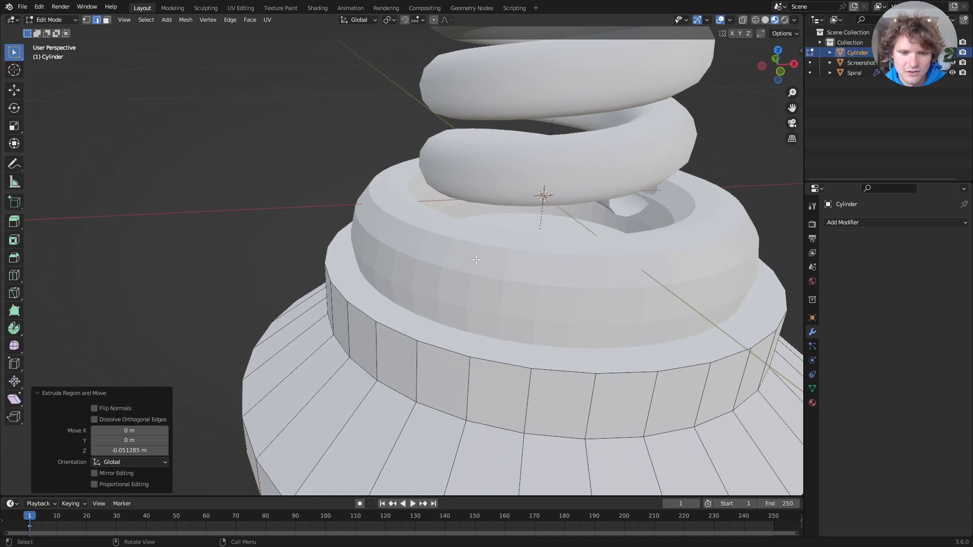
pyautogui.keyDown('alt'); pyautogui.click(496, 369); pyautogui.keyUp('alt')
pyautogui.hotkey('ctrl', 'b')
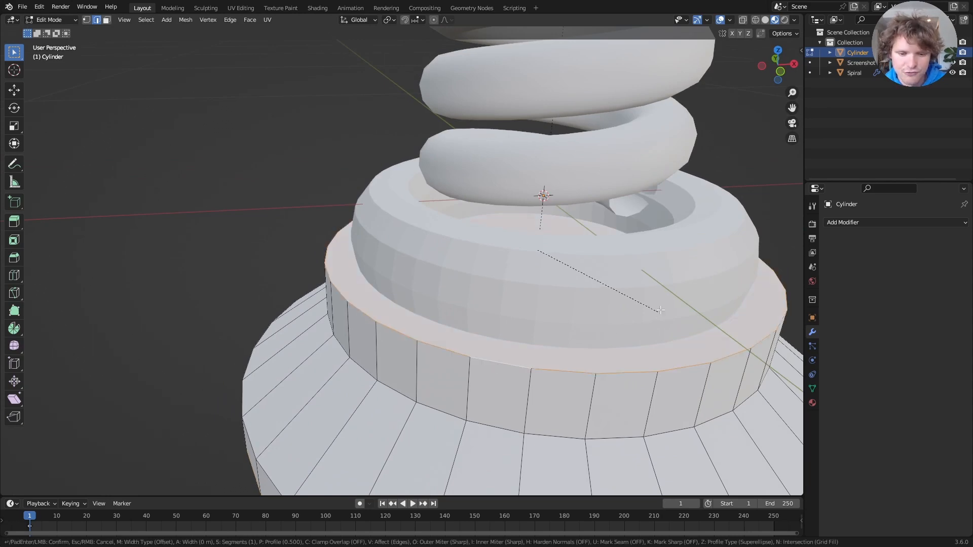
pyautogui.click(659, 314)
pyautogui.press('Tab')
# Step: Join the baseplate cylinder with the lower collar into one object
pyautogui.scroll(-5, 604, 279)
pyautogui.scroll(-3, 604, 279)
pyautogui.scroll(3, 463, 253)
pyautogui.keyDown('shift'); pyautogui.click(456, 269); pyautogui.keyUp('shift')
pyautogui.hotkey('ctrl', 'j')
pyautogui.scroll(-6, 496, 222)
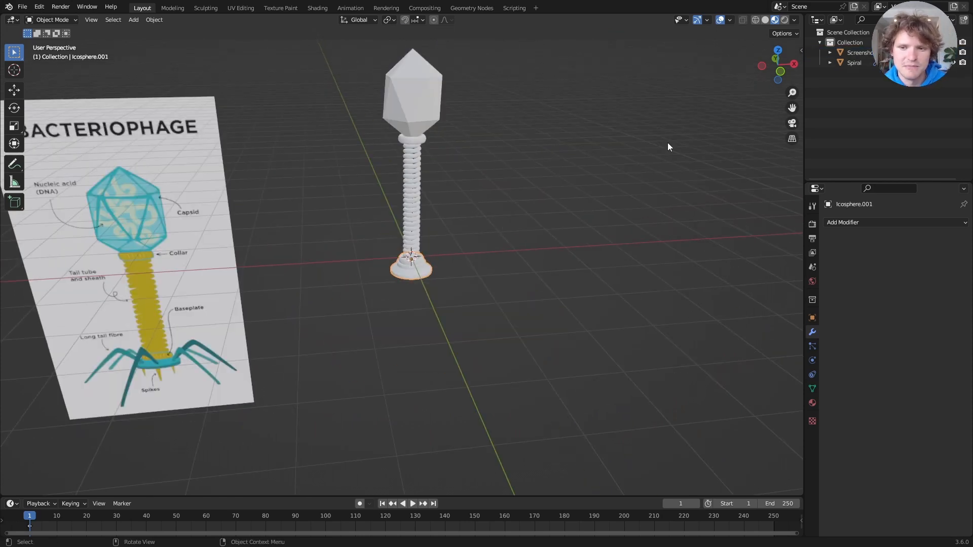
# Step: Test-bend the spiral with its Simple Deform angle to check how the baseplate reacts, and undo the bend
pyautogui.press('KP_1')
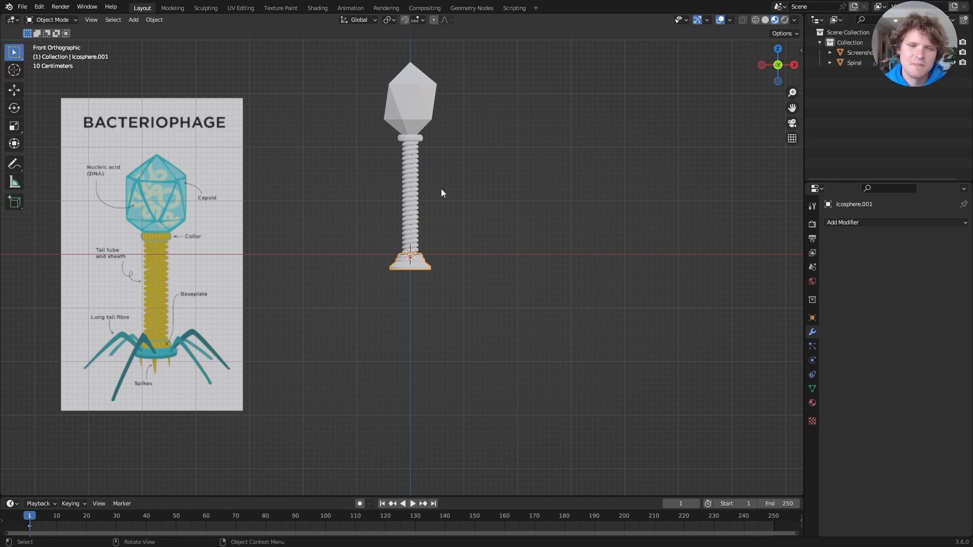
pyautogui.scroll(3, 422, 216)
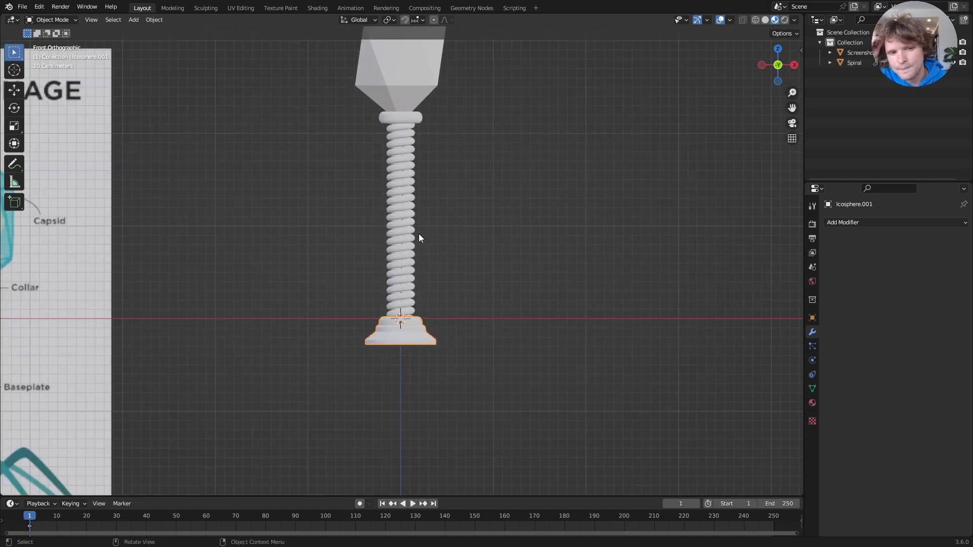
pyautogui.click(400, 240)
pyautogui.moveTo(400, 240); pyautogui.dragTo(366, 232, button='middle')
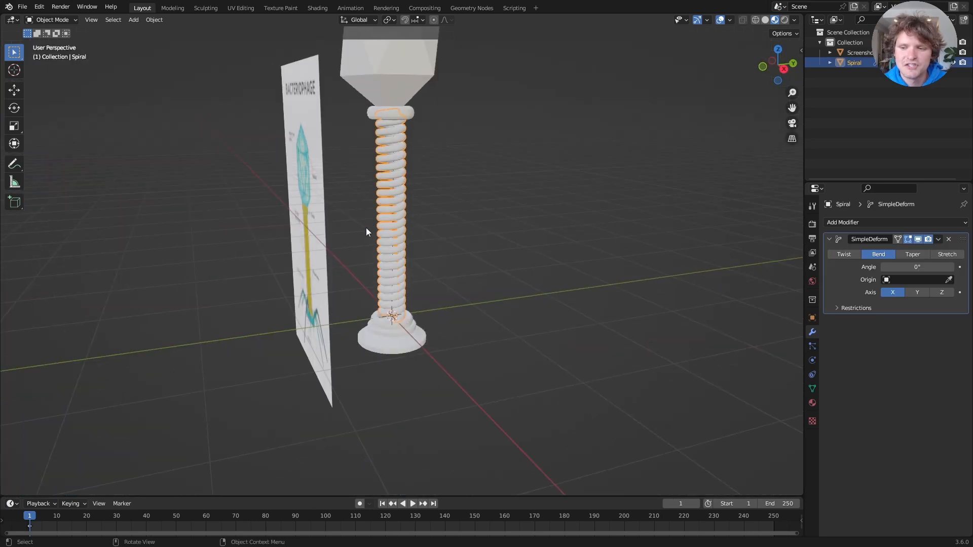
pyautogui.moveTo(917, 267); pyautogui.dragTo(888, 267)
pyautogui.hotkey('ctrl', 'z')
# Step: Clear the Spiral parent from the joined baseplate object in its object relations
pyautogui.click(393, 338)
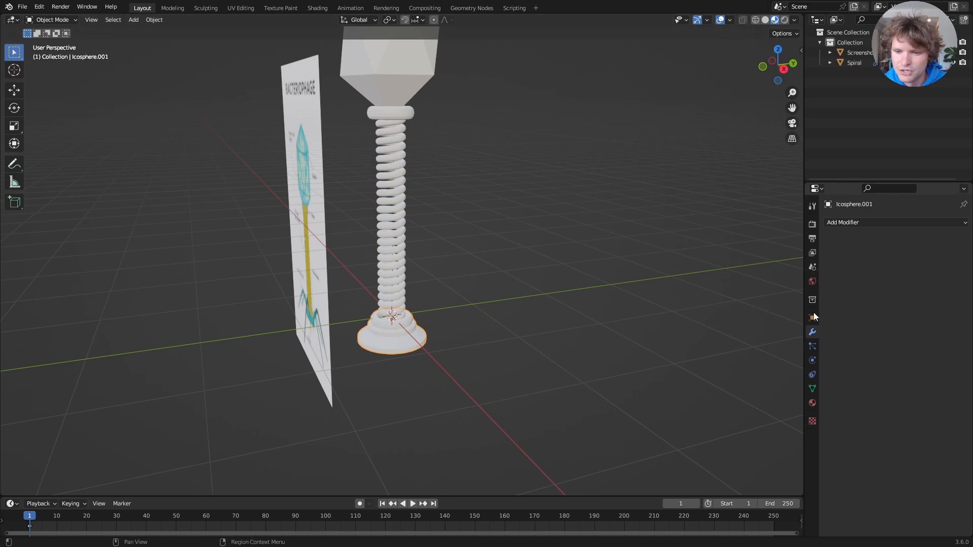
pyautogui.click(812, 389)
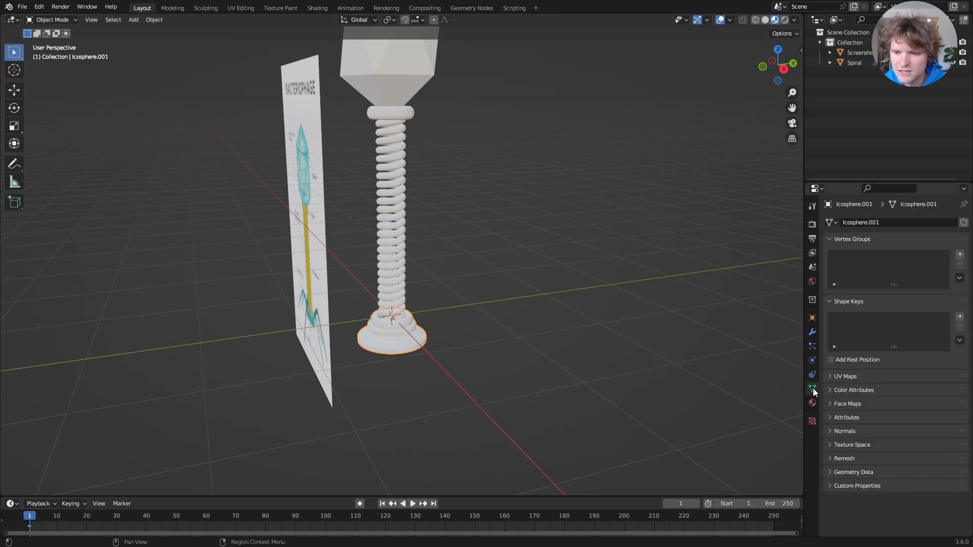
pyautogui.click(813, 318)
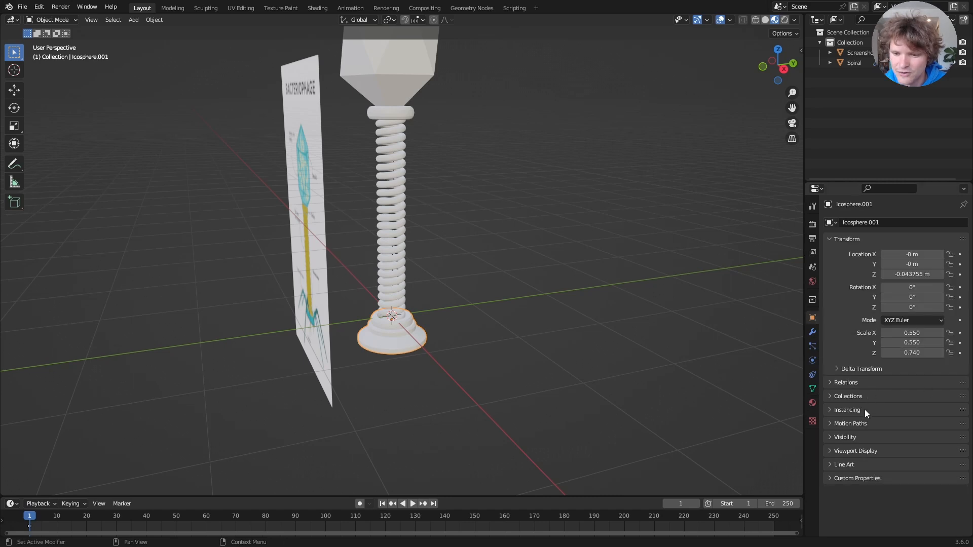
pyautogui.click(842, 382)
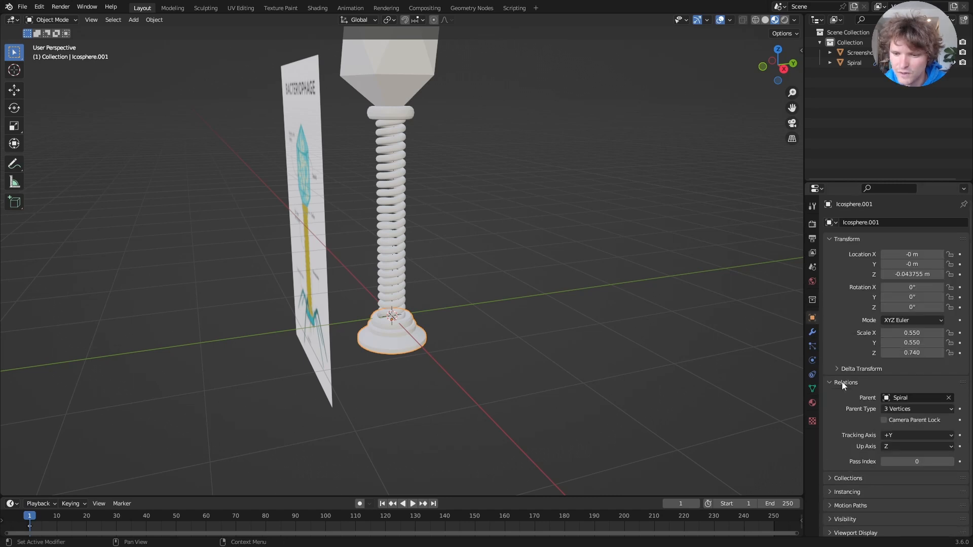
pyautogui.click(947, 398)
# Step: Bend the spiral by 30.7° with Simple Deform, trying the Y axis and setting the bend axis back to X
pyautogui.click(390, 275)
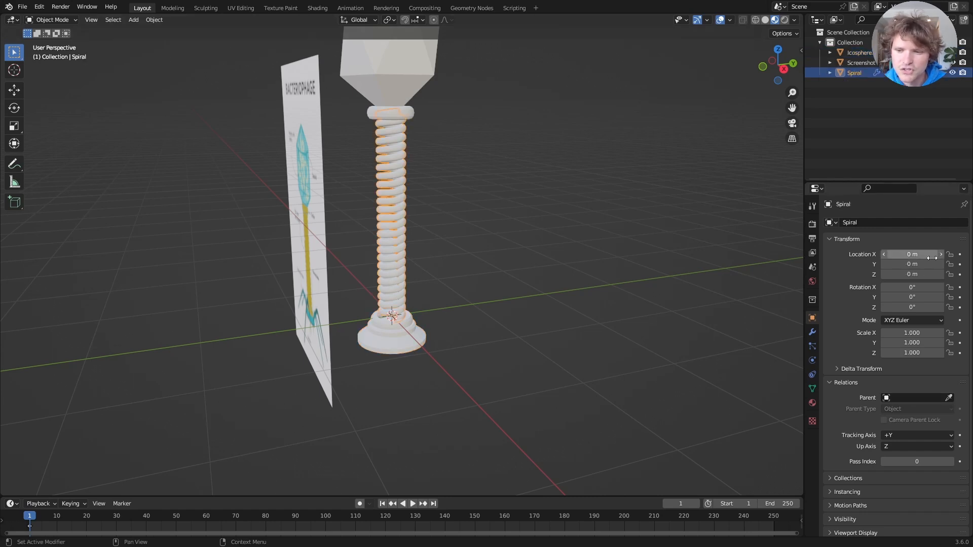
pyautogui.click(812, 332)
pyautogui.moveTo(908, 268)
pyautogui.mouseDown()
pyautogui.moveTo(927, 268)
pyautogui.moveTo(879, 269)
pyautogui.moveTo(927, 269)
pyautogui.moveTo(877, 269)
pyautogui.moveTo(906, 270)
pyautogui.mouseUp()
pyautogui.hotkey('ctrl', 'z')
pyautogui.click(920, 295)
pyautogui.hotkey('ctrl', 'z')
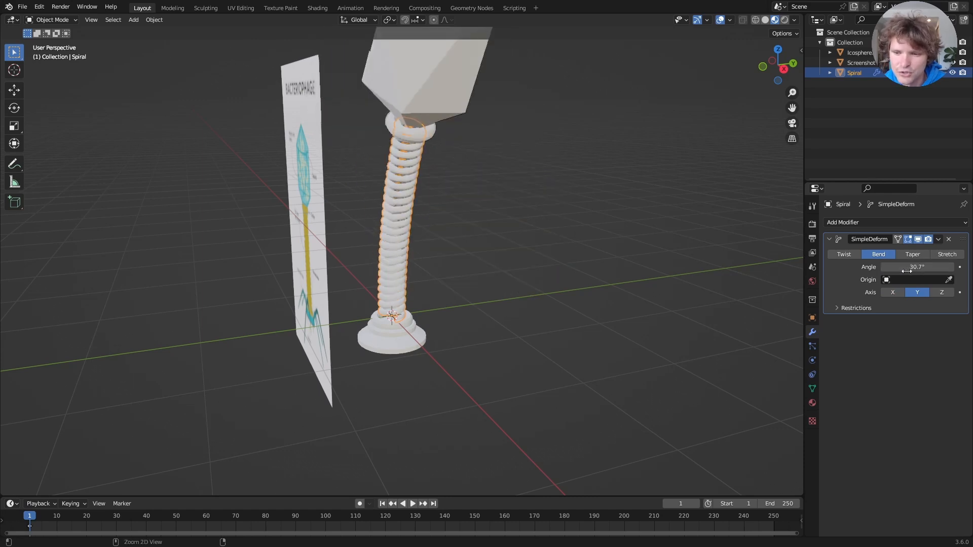
pyautogui.click(892, 294)
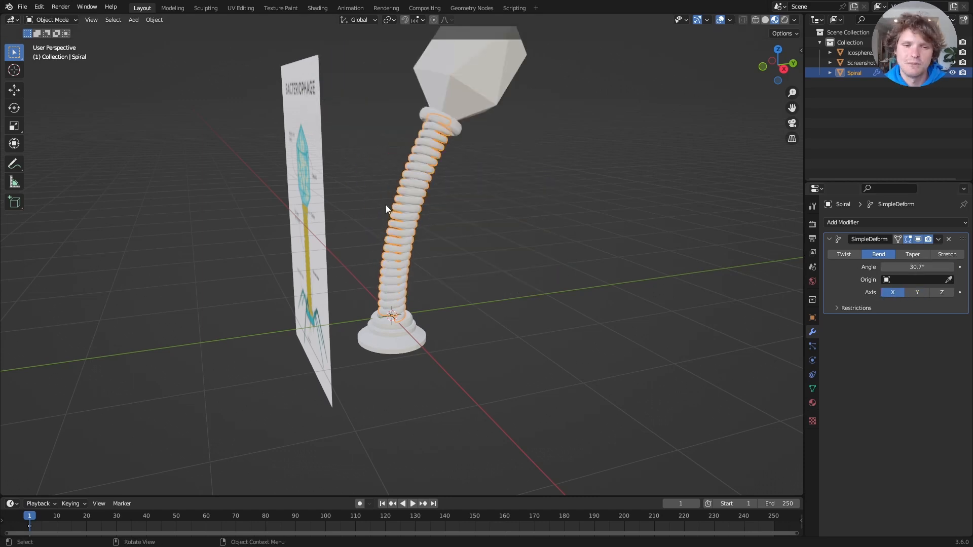
# Step: Add a plain axes empty at the world origin and assign it as the origin of the spiral's Simple Deform modifier
pyautogui.hotkey('shift', 'a')
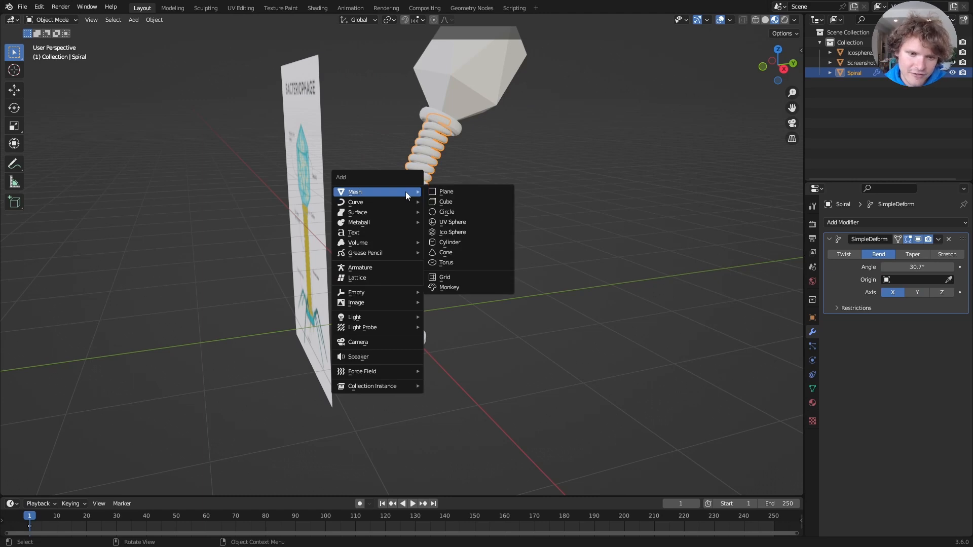
pyautogui.moveTo(353, 294)
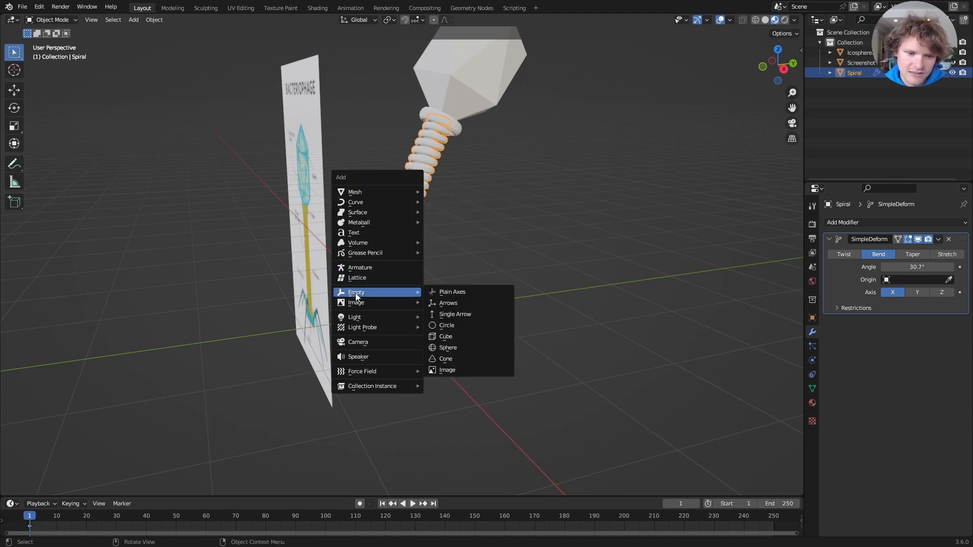
pyautogui.click(441, 293)
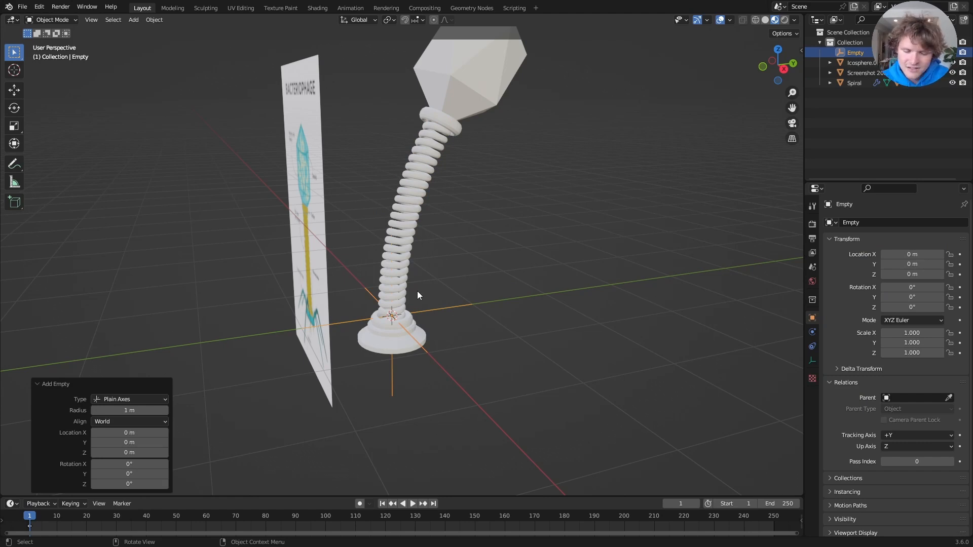
pyautogui.click(404, 251)
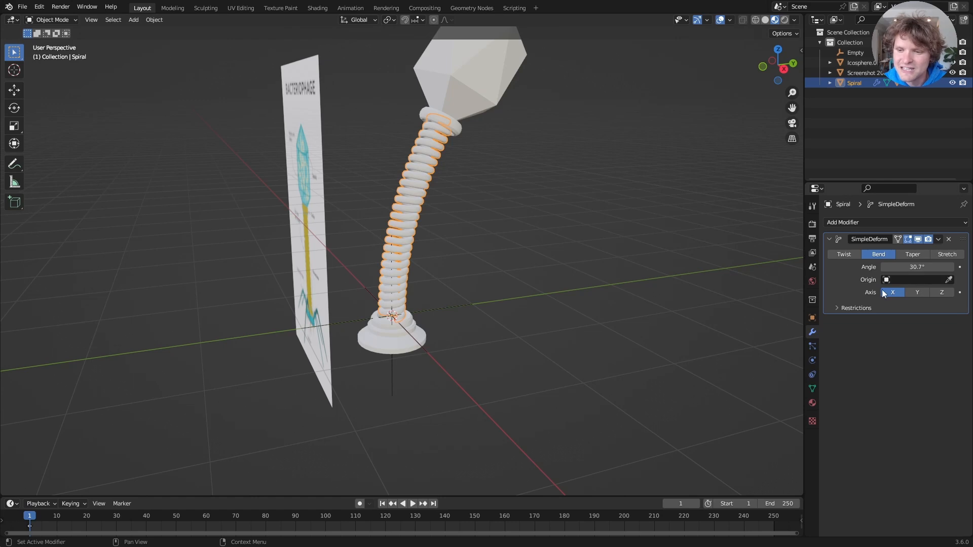
pyautogui.click(910, 280)
pyautogui.click(868, 296)
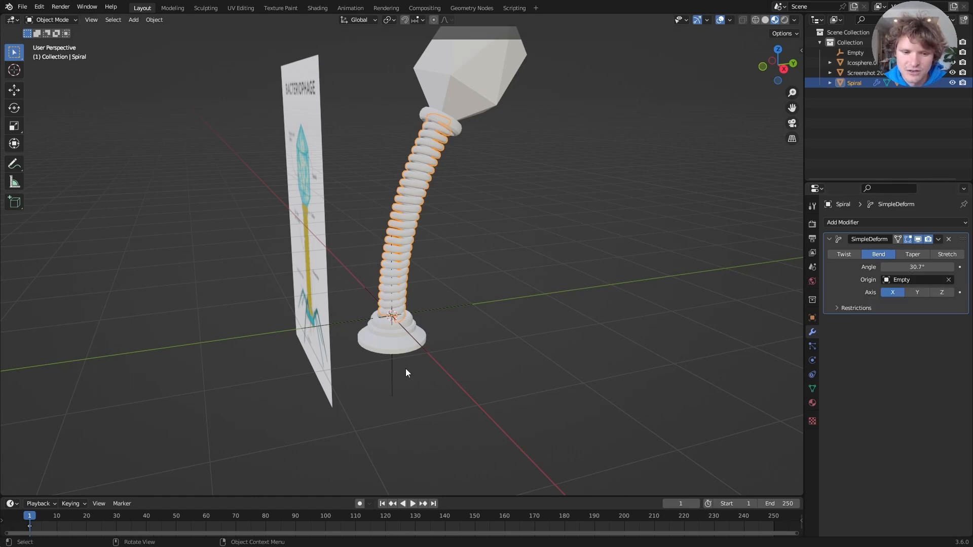
# Step: Test-rotate the empty about the Z axis to check how the spiral's bend direction turns, and undo the rotation
pyautogui.click(394, 377)
pyautogui.press('r')
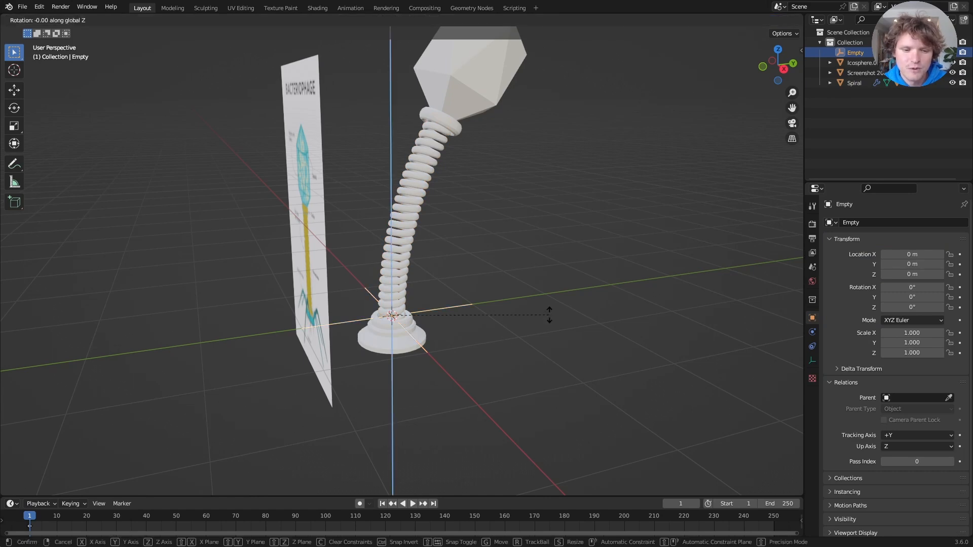
pyautogui.press('z')
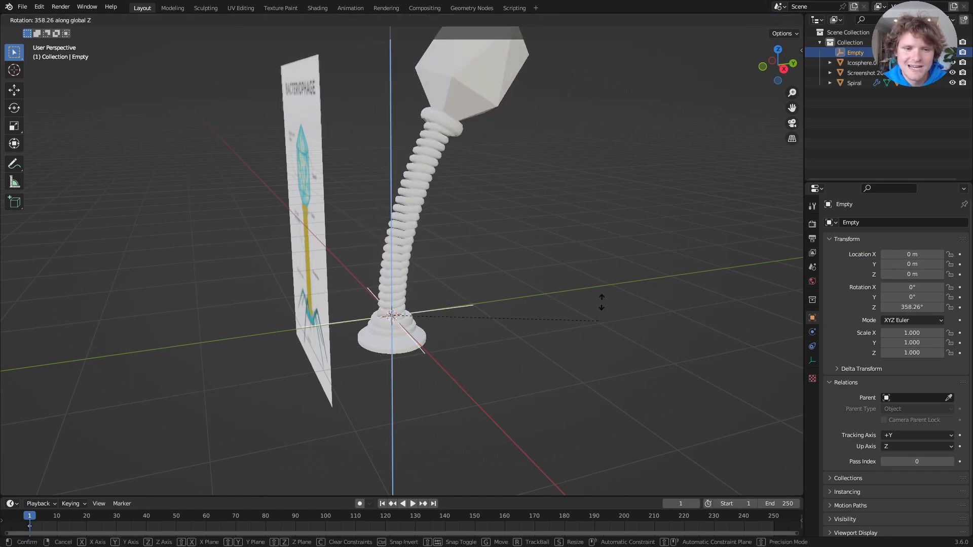
pyautogui.click(229, 282)
pyautogui.hotkey('ctrl', 'z')
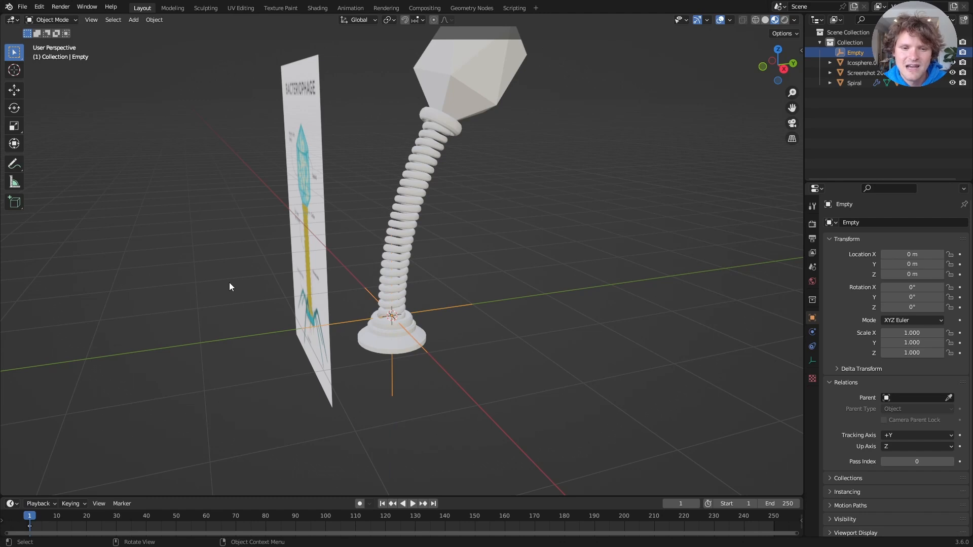
# Step: Open a Graph Editor beneath the 3D viewport and keyframe the spiral's Simple Deform angle at frame 1
pyautogui.click(413, 215)
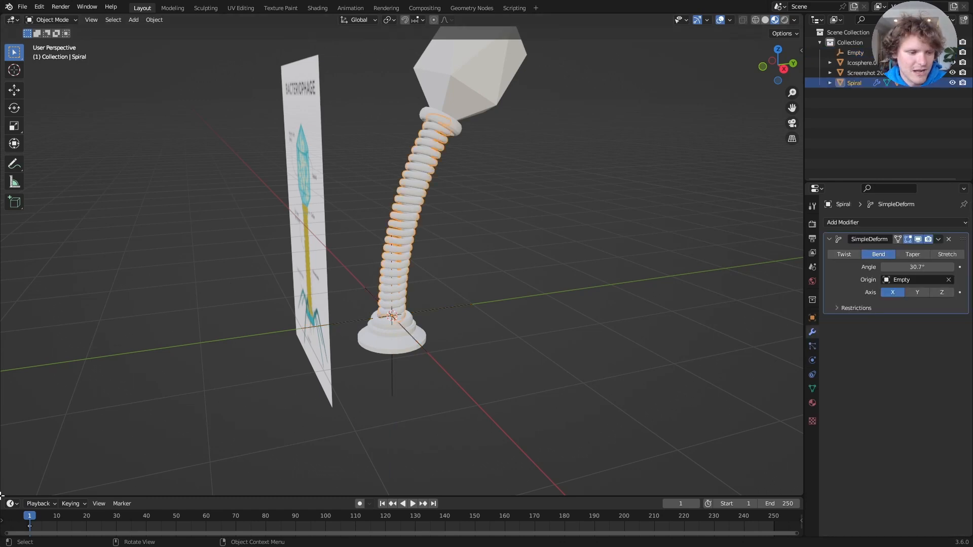
pyautogui.moveTo(3, 492); pyautogui.dragTo(27, 328)
pyautogui.click(13, 337)
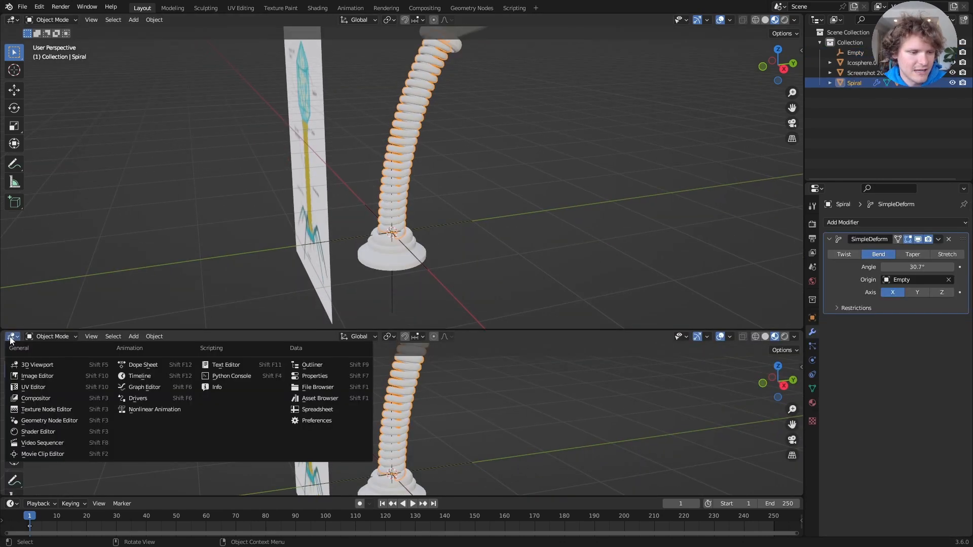
pyautogui.click(152, 388)
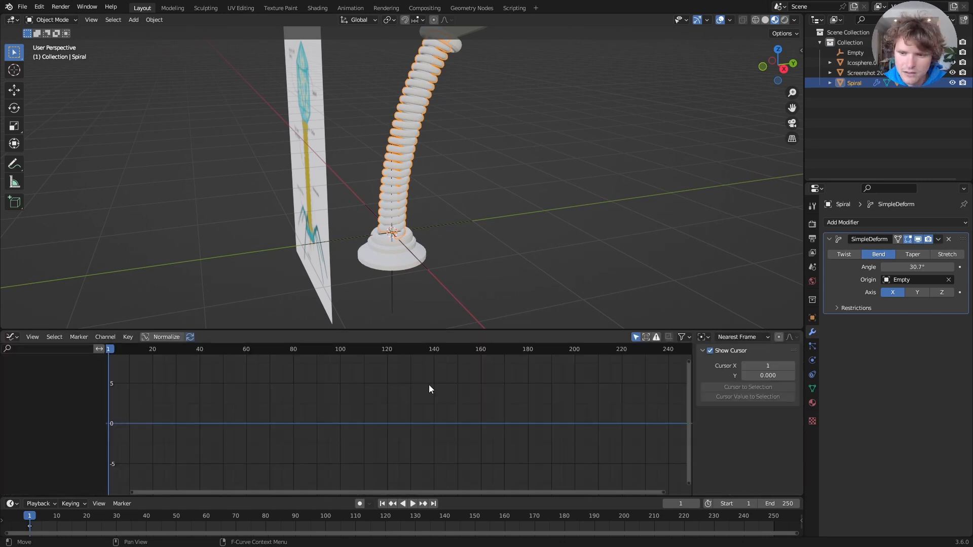
pyautogui.press('i')
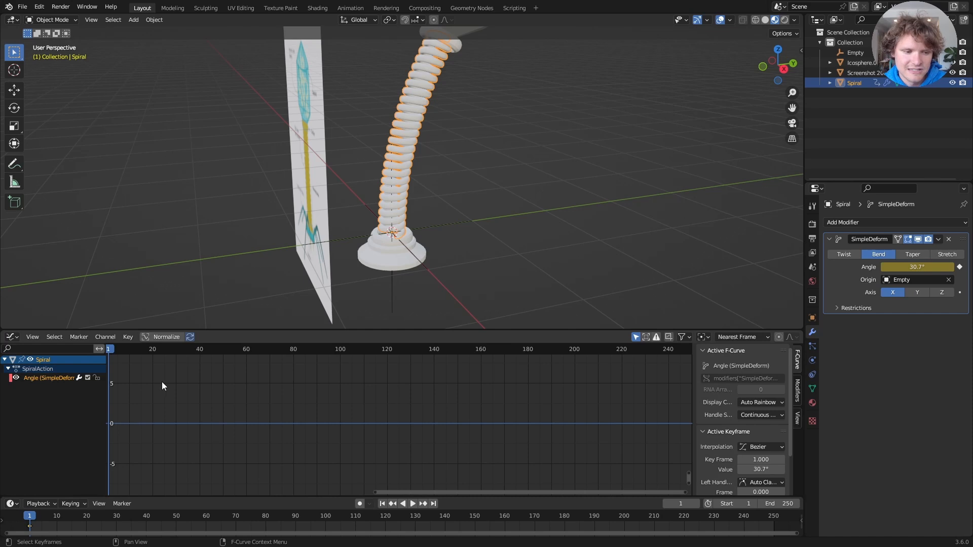
pyautogui.click(12, 337)
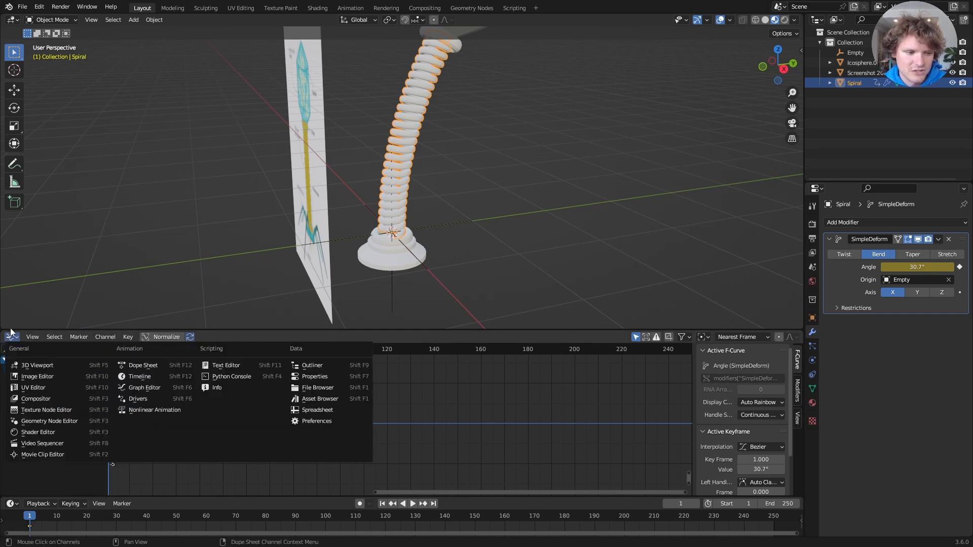
pyautogui.click(145, 387)
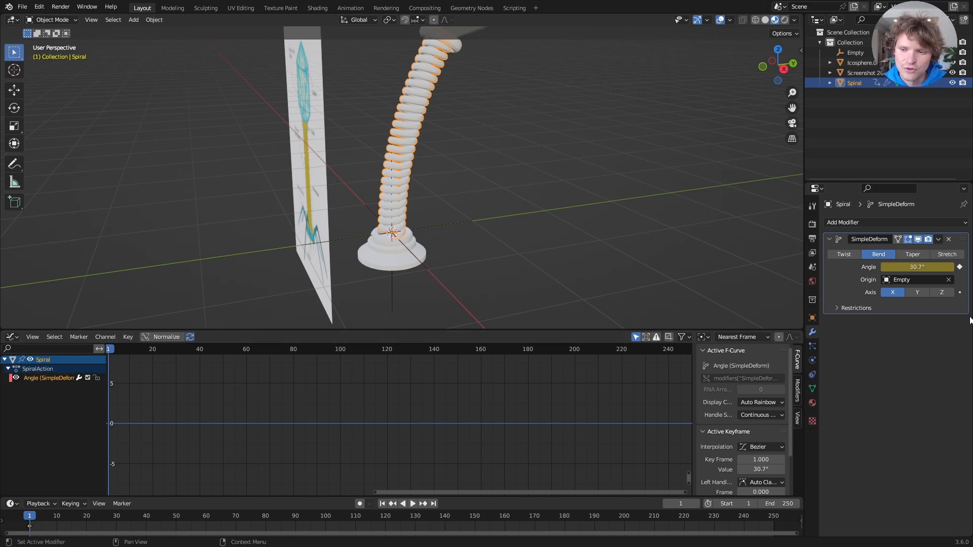
# Step: Add a Noise modifier to the F-curve of the spiral's bend angle
pyautogui.click(797, 388)
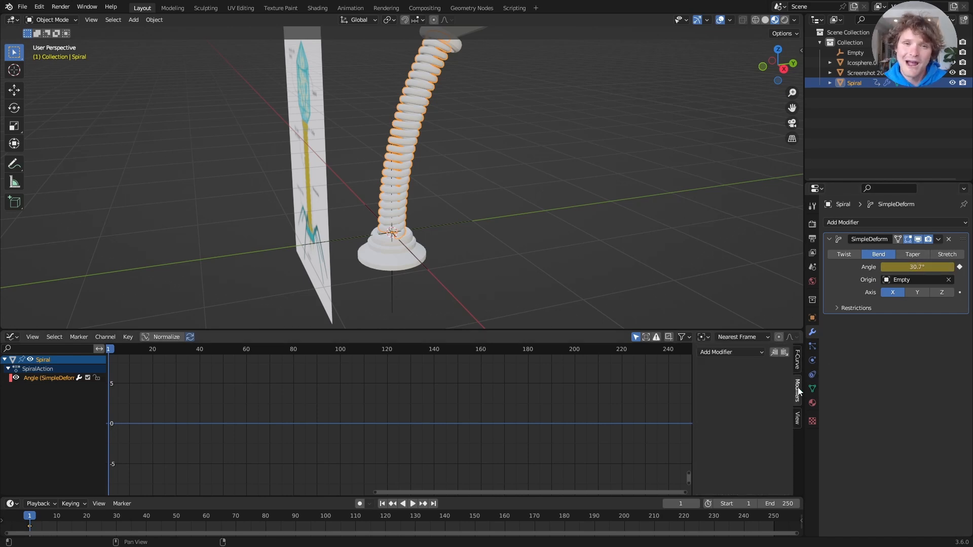
pyautogui.click(706, 351)
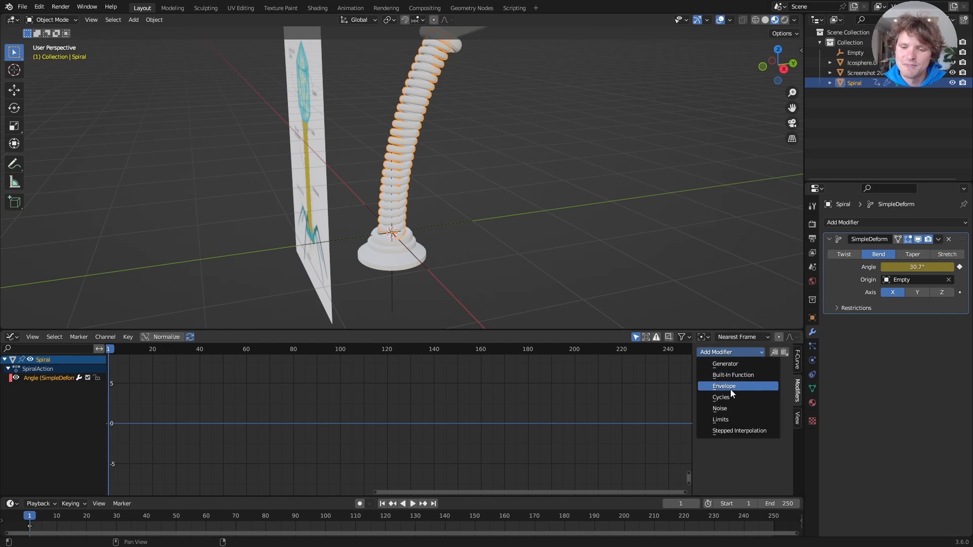
pyautogui.click(730, 408)
pyautogui.press('Home')
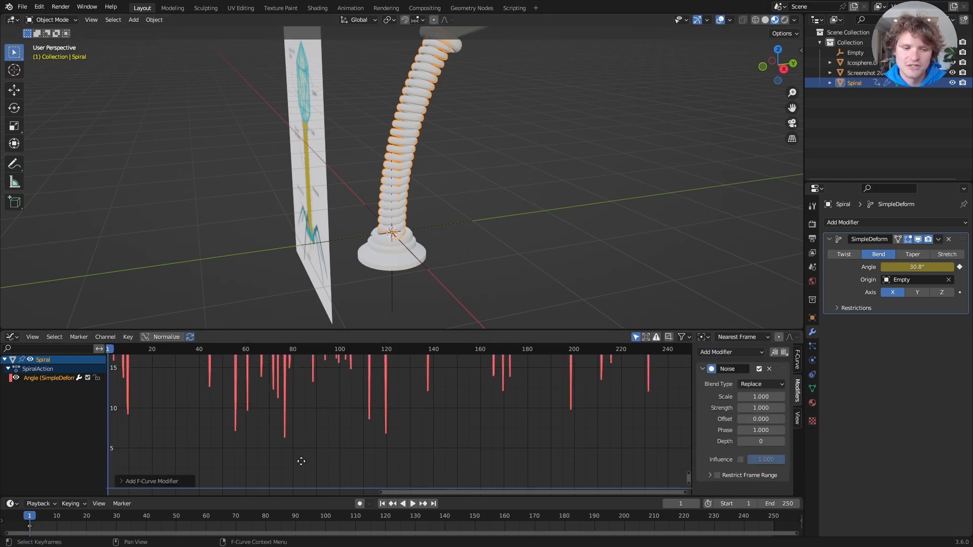
pyautogui.keyDown('ctrl'); pyautogui.scroll(-1, 381, 400); pyautogui.keyUp('ctrl')
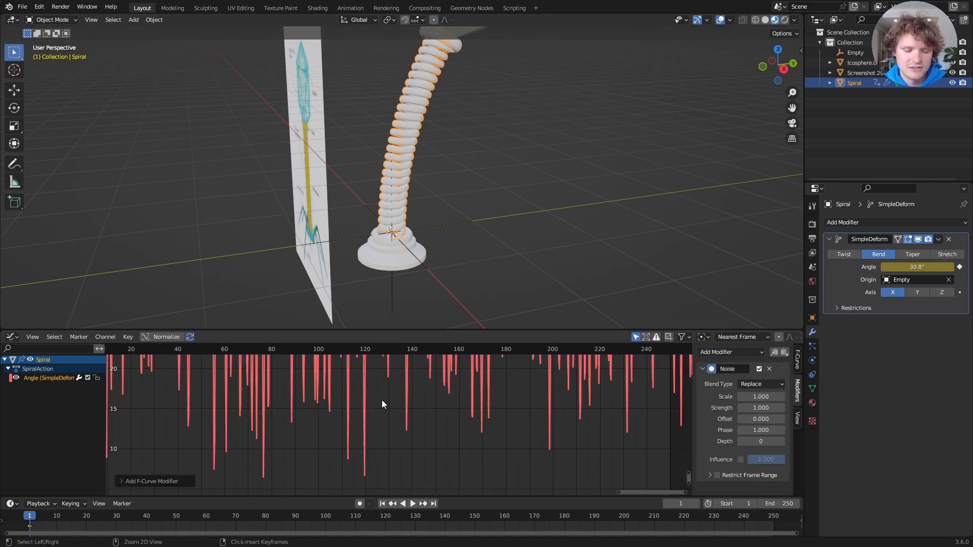
pyautogui.keyDown('ctrl'); pyautogui.scroll(5, 381, 400); pyautogui.keyUp('ctrl')
pyautogui.keyDown('ctrl'); pyautogui.scroll(-3, 381, 400); pyautogui.keyUp('ctrl')
pyautogui.moveTo(382, 400); pyautogui.dragTo(365, 341, button='middle')
# Step: Reselect the Angle channel and play the animation to examine the spiral's noise-driven bending
pyautogui.press('super')
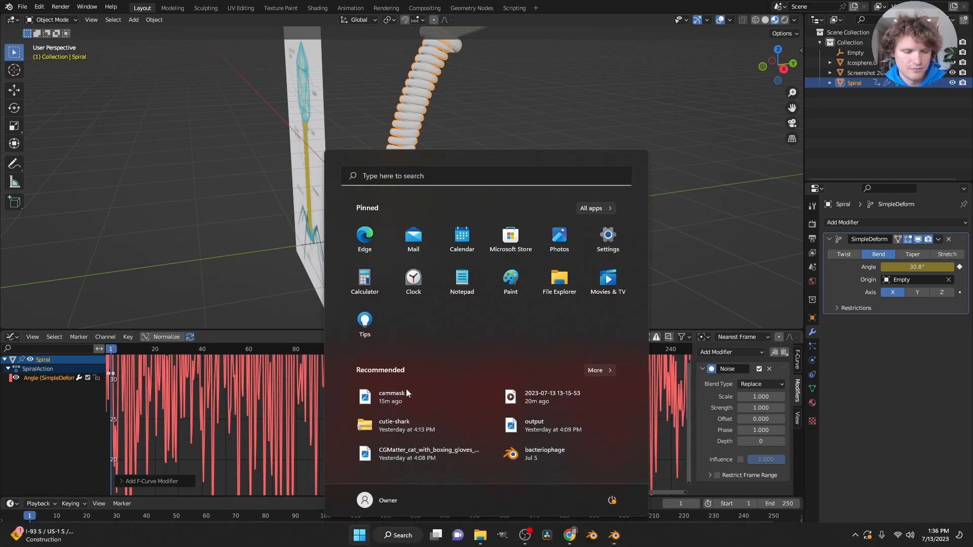
pyautogui.click(183, 382)
pyautogui.keyDown('ctrl'); pyautogui.scroll(-2, 311, 382); pyautogui.keyUp('ctrl')
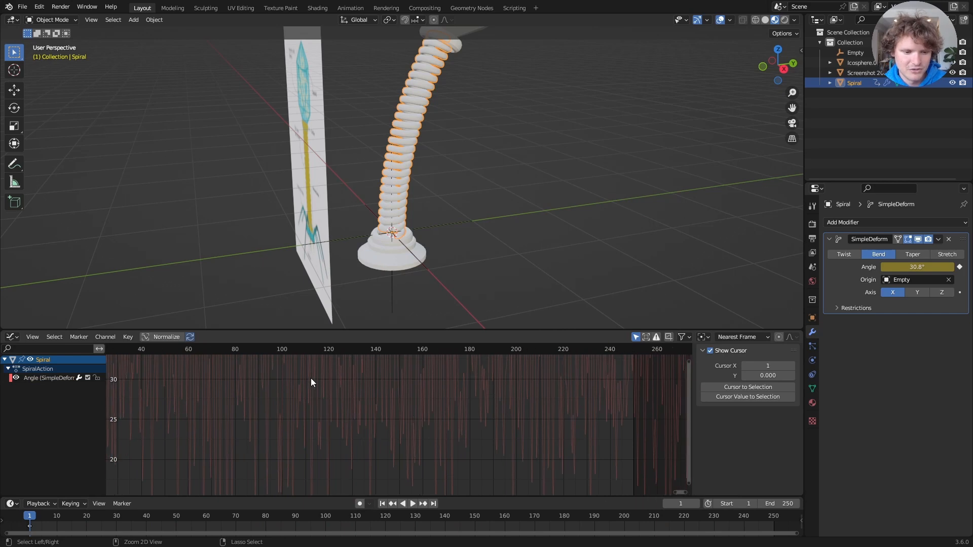
pyautogui.scroll(2, 314, 379)
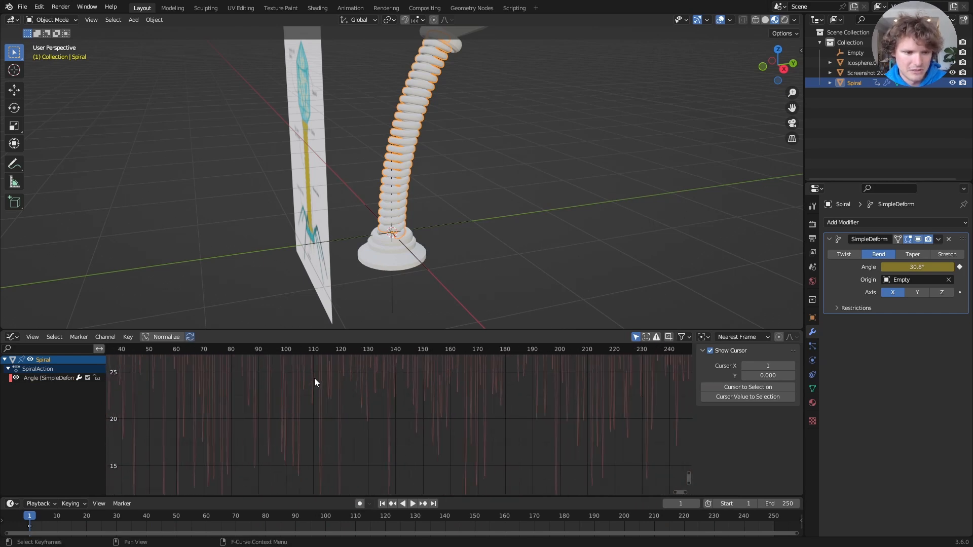
pyautogui.scroll(-4, 314, 382)
pyautogui.moveTo(314, 382); pyautogui.dragTo(314, 423, button='middle')
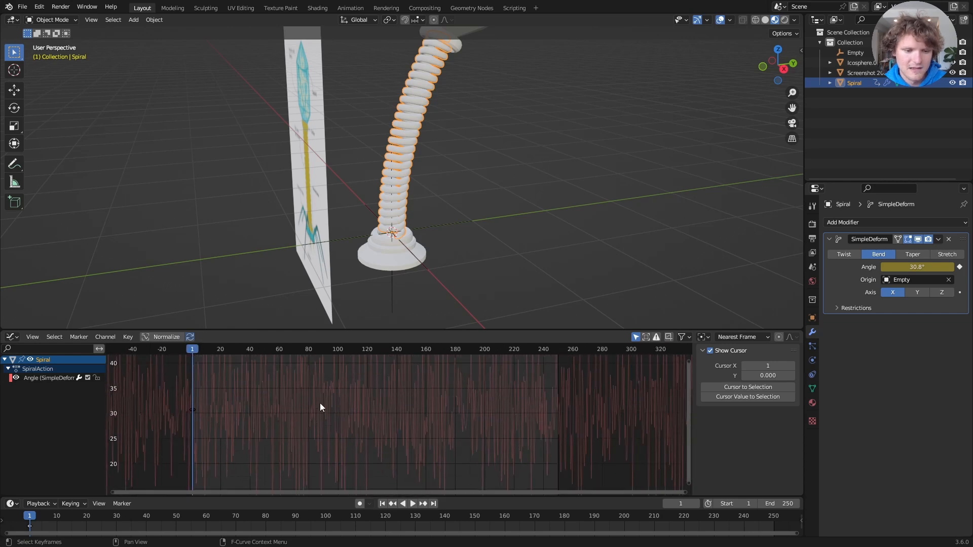
pyautogui.click(43, 378)
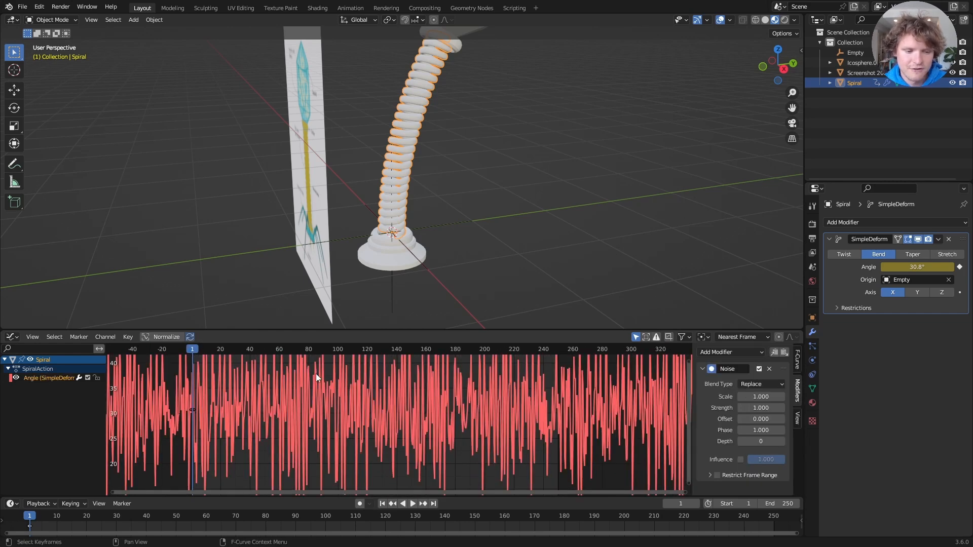
pyautogui.press('space')
pyautogui.scroll(-1, 418, 110)
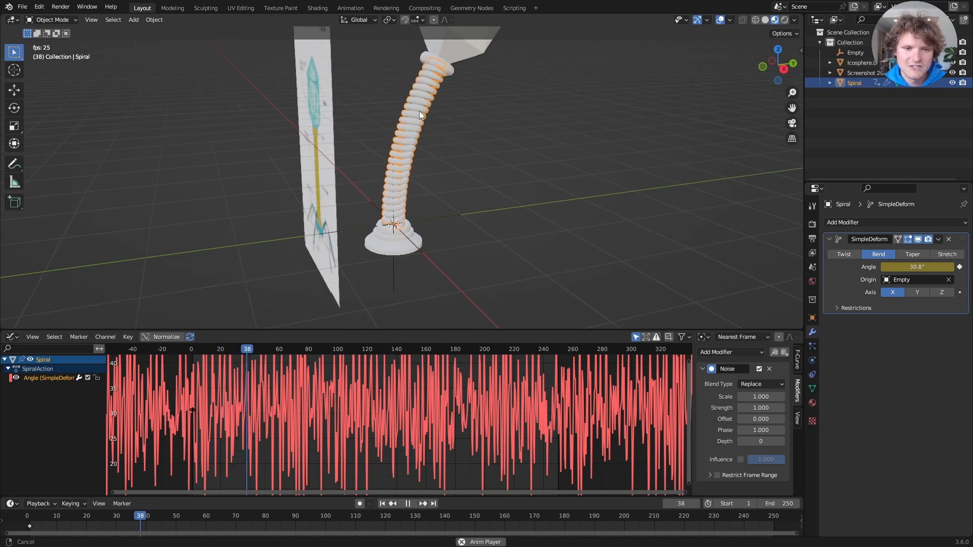
pyautogui.moveTo(418, 110); pyautogui.dragTo(405, 181, button='middle')
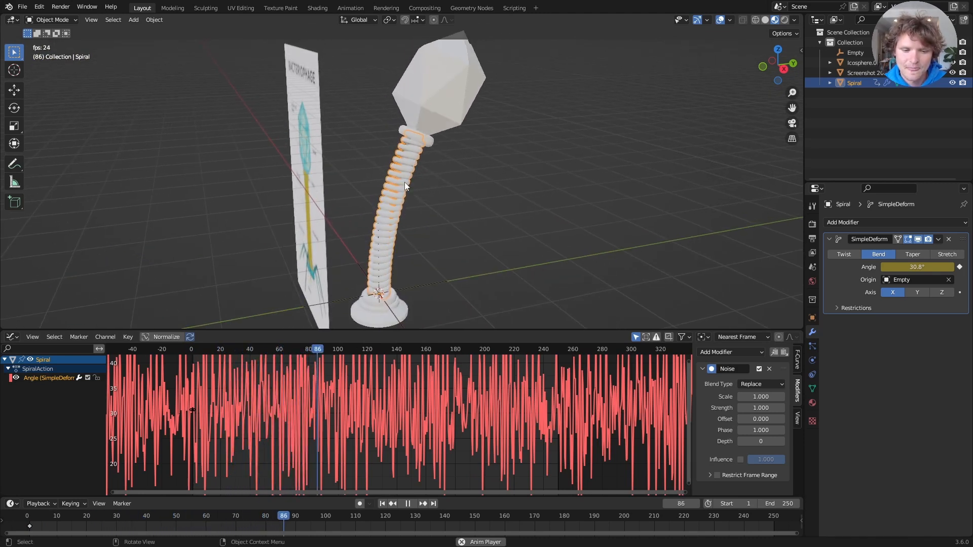
pyautogui.press('Escape')
# Step: Set the spiral's Simple Deform angle to 0° and briefly play the animation with the noise centred on zero
pyautogui.click(900, 267)
pyautogui.write('0')
pyautogui.press('Return')
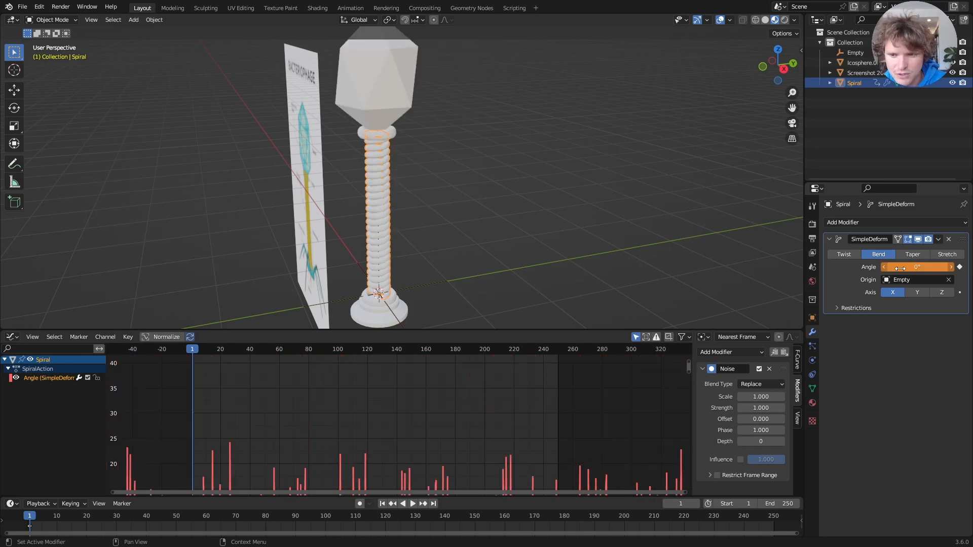
pyautogui.moveTo(354, 425); pyautogui.dragTo(392, 450, button='middle')
pyautogui.press('space')
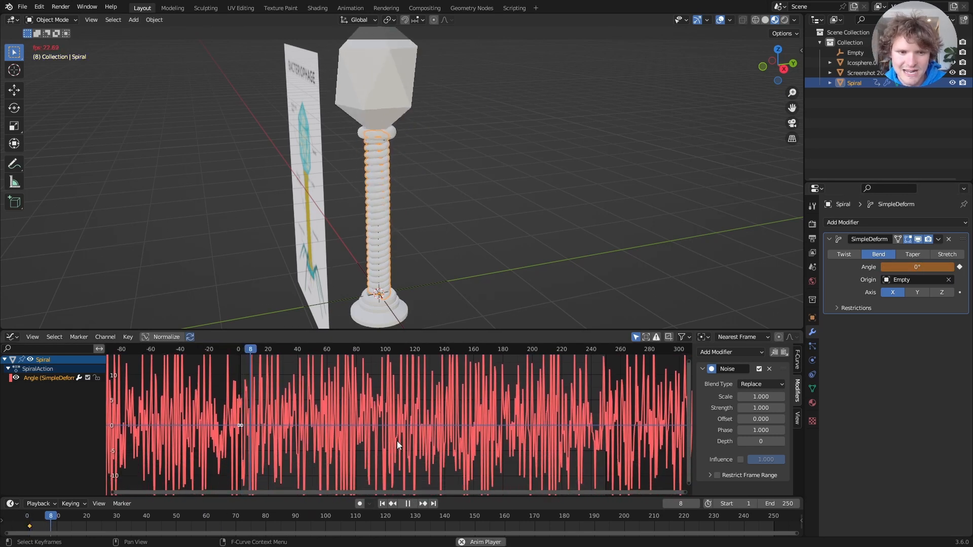
pyautogui.press('space')
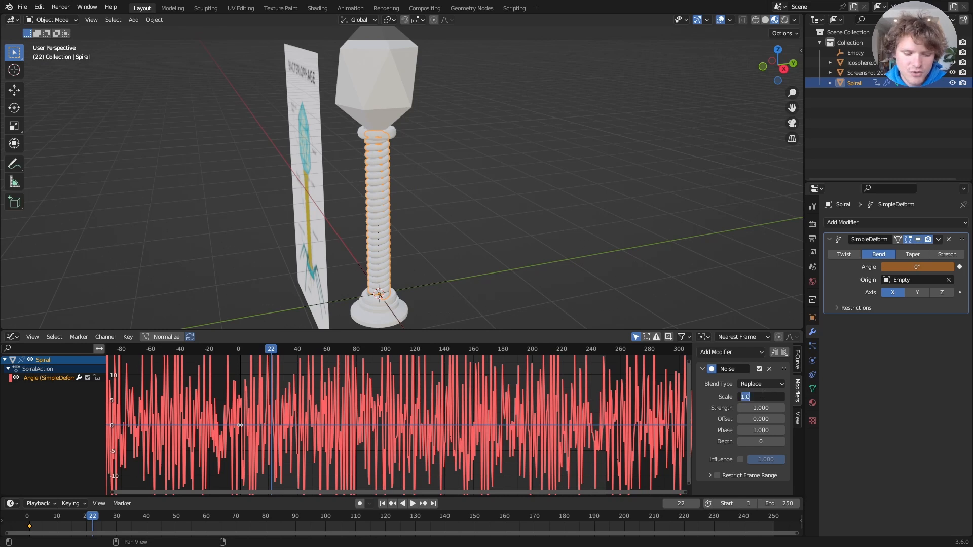
# Step: Tune the angle curve's Noise modifier during playback, trying scale 5 and strength 1.5, and settling on scale 9 and strength 1.3
pyautogui.press('Return')
pyautogui.press('space')
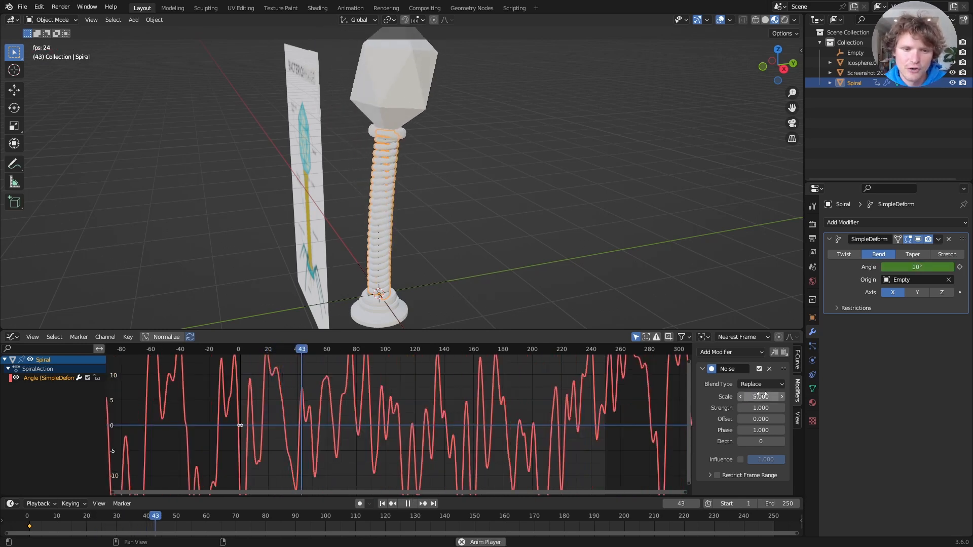
pyautogui.click(759, 408)
pyautogui.write('1')
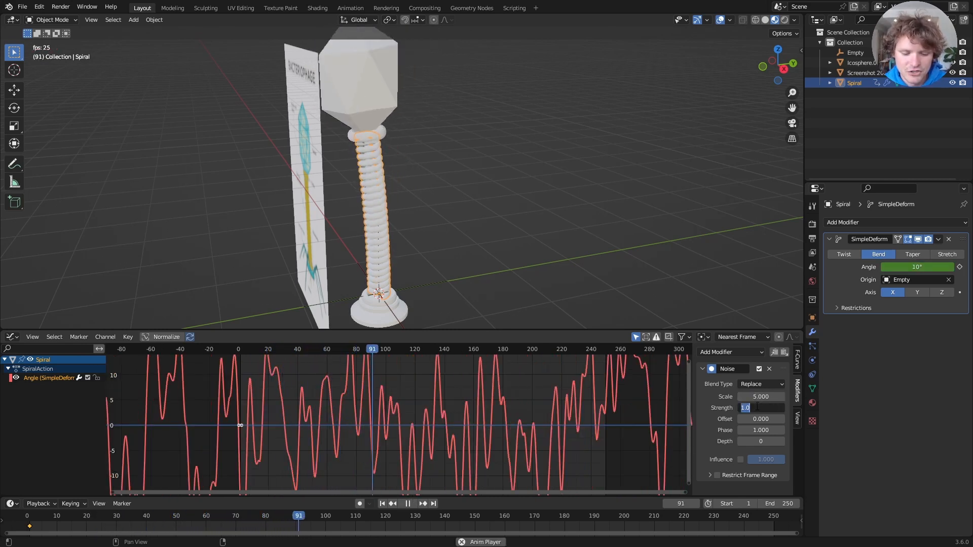
pyautogui.press('Return')
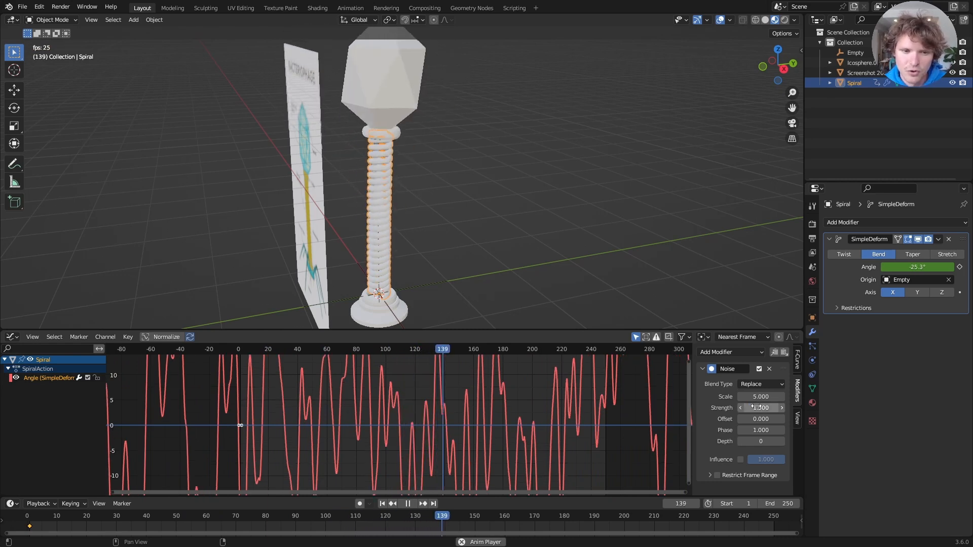
pyautogui.click(760, 398)
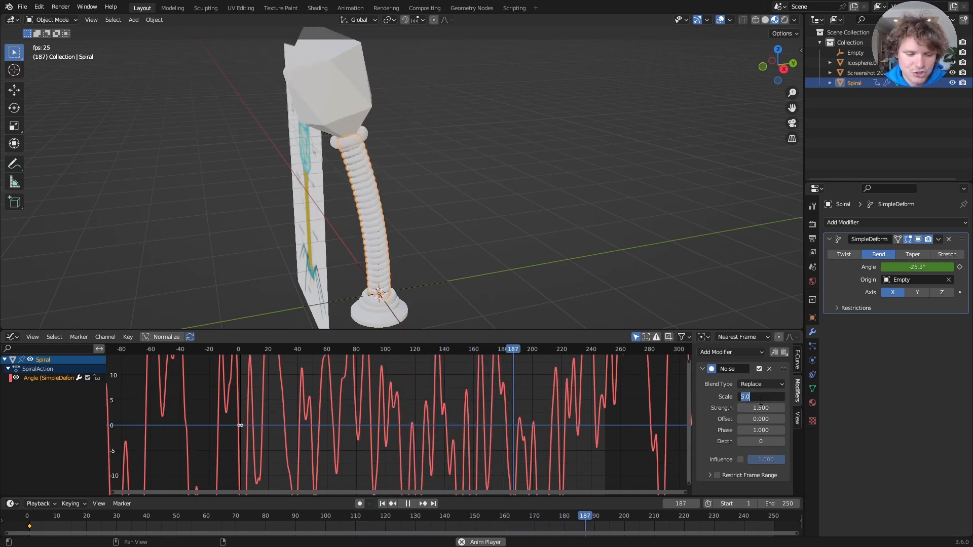
pyautogui.write('9')
pyautogui.press('Return')
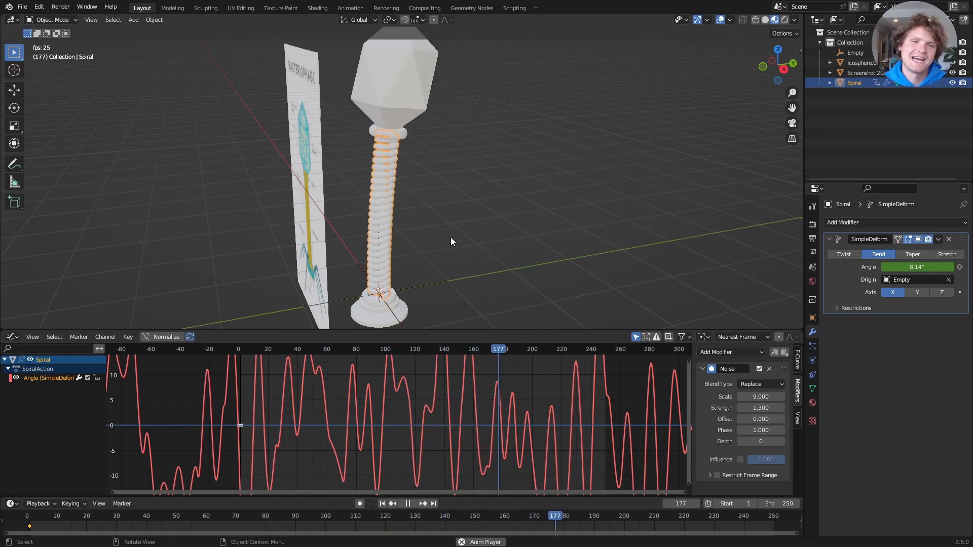
# Step: Stop the playback and insert a rotation keyframe on the empty at frame 1
pyautogui.click(405, 287)
pyautogui.press('Escape')
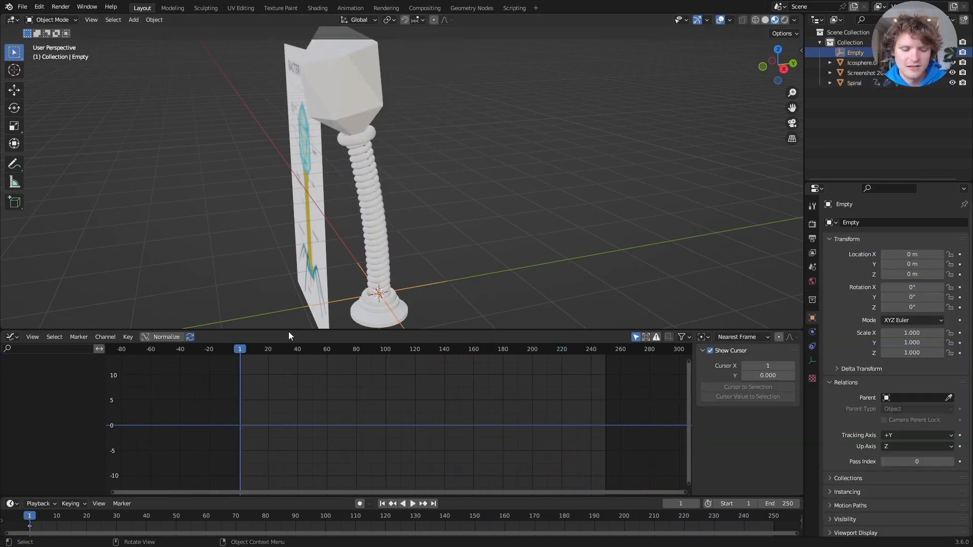
pyautogui.press('space')
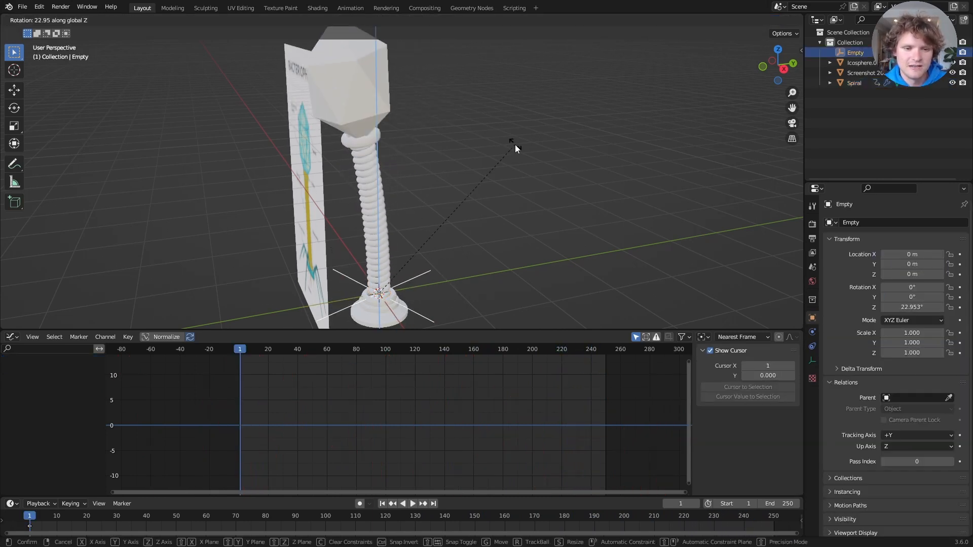
pyautogui.press('Escape')
pyautogui.press('i')
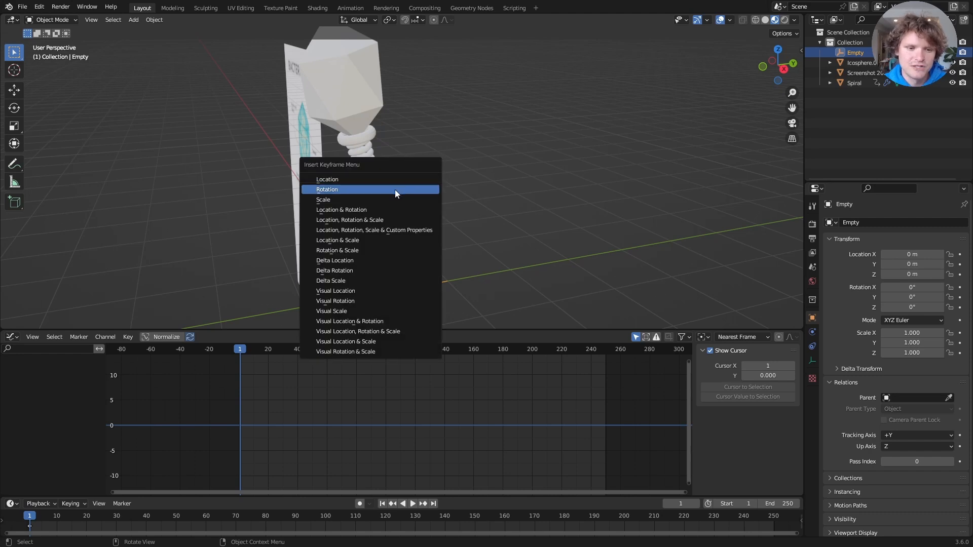
pyautogui.click(395, 189)
pyautogui.click(51, 379)
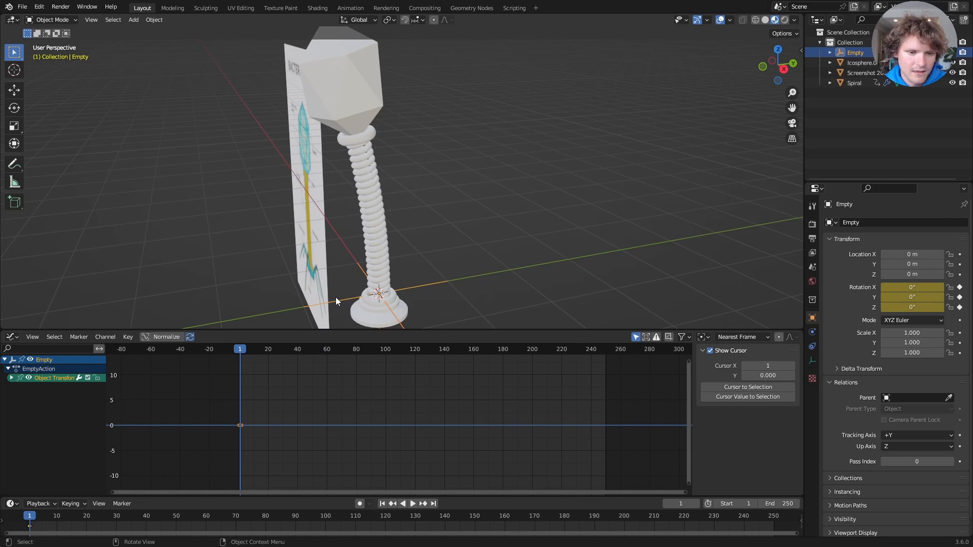
# Step: Add a Noise modifier to the F-curve of the empty's Z Euler Rotation
pyautogui.keyDown('shift'); pyautogui.moveTo(348, 293); pyautogui.dragTo(350, 274, button='middle'); pyautogui.keyUp('shift')
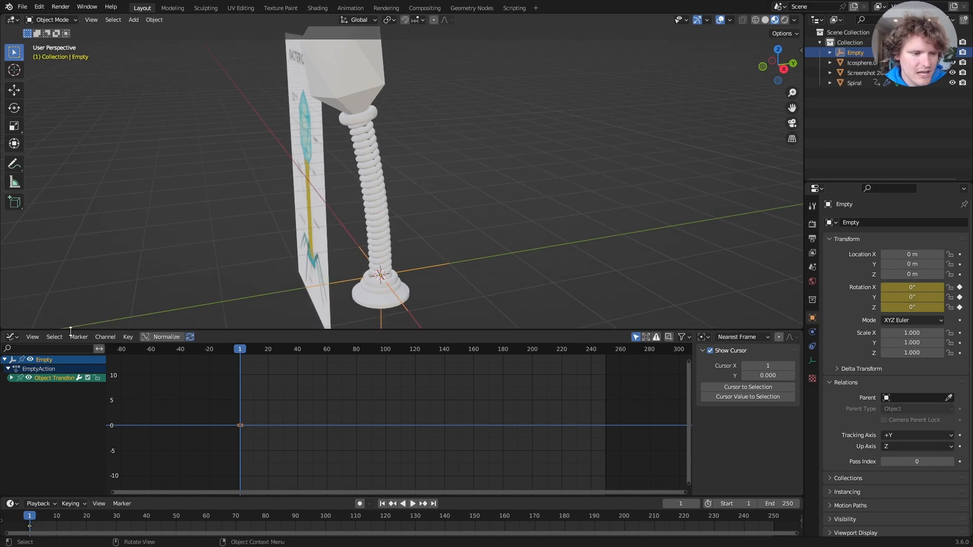
pyautogui.click(11, 378)
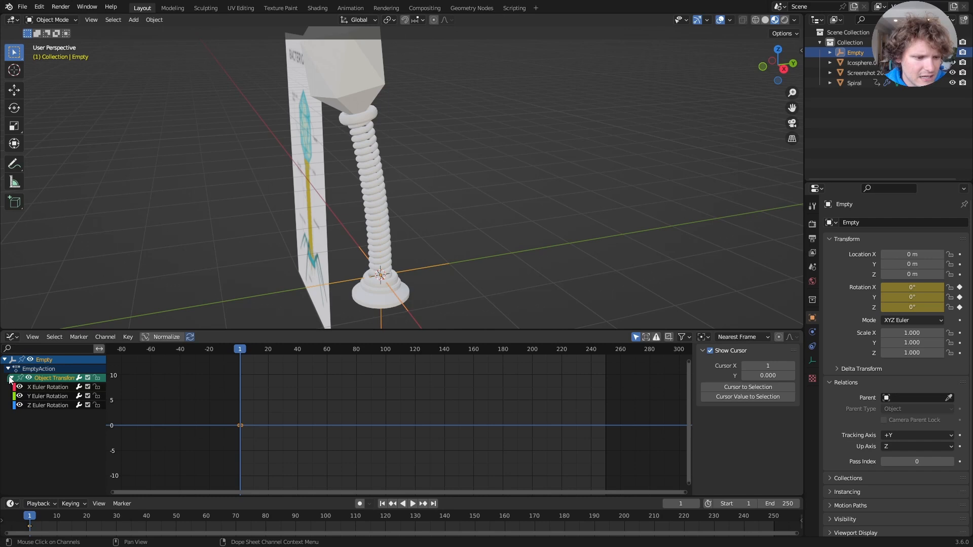
pyautogui.click(44, 406)
pyautogui.click(731, 352)
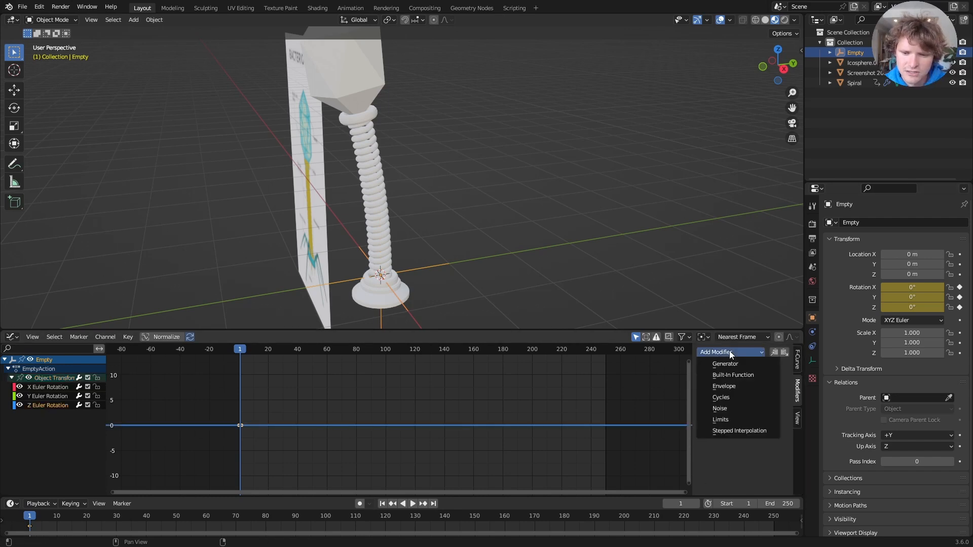
pyautogui.click(726, 408)
# Step: Play the animation and try scale 5 and strength 5 on the Z rotation's Noise modifier
pyautogui.press('space')
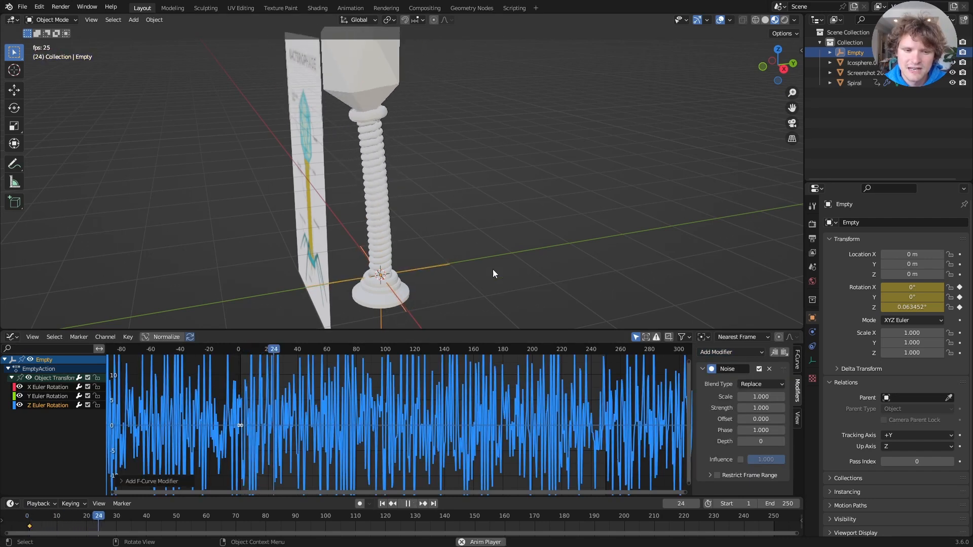
pyautogui.click(758, 396)
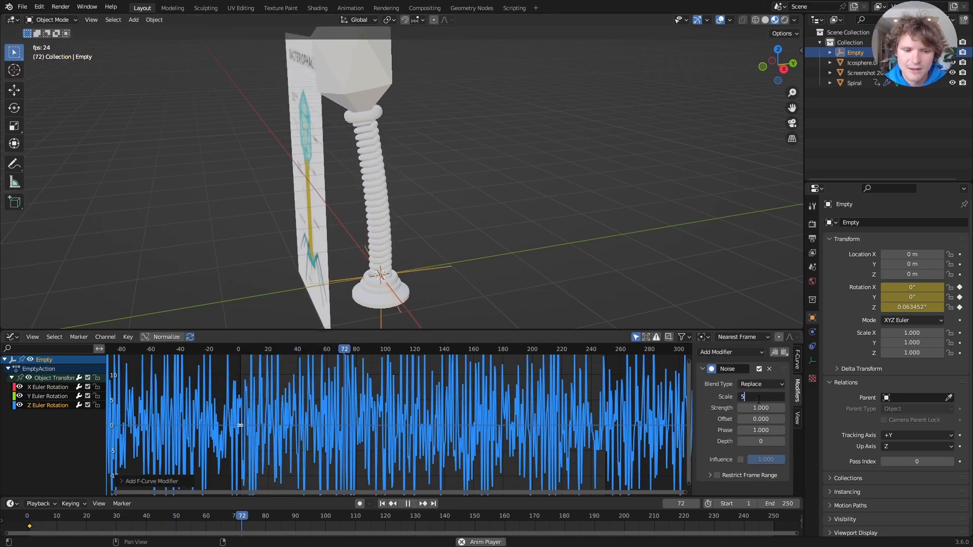
pyautogui.write('5')
pyautogui.press('Return')
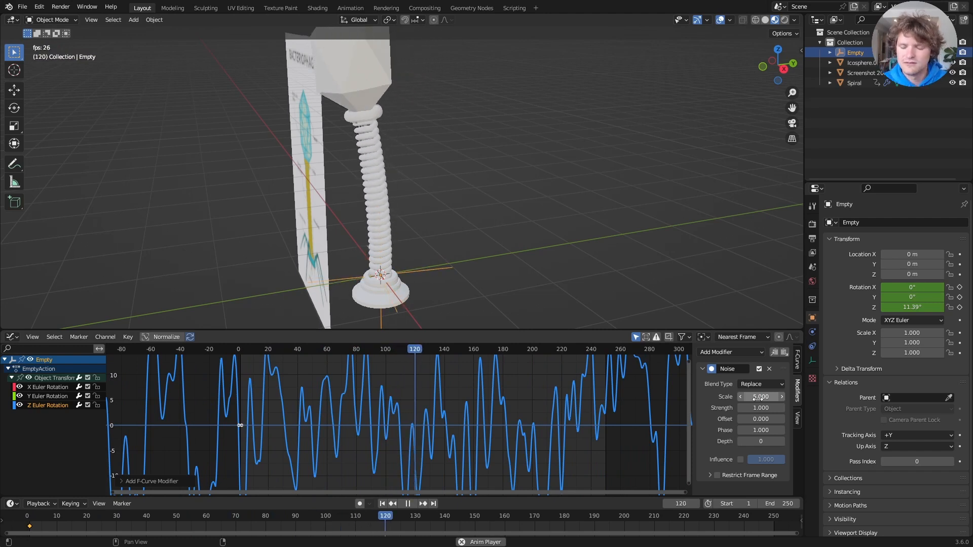
pyautogui.click(761, 408)
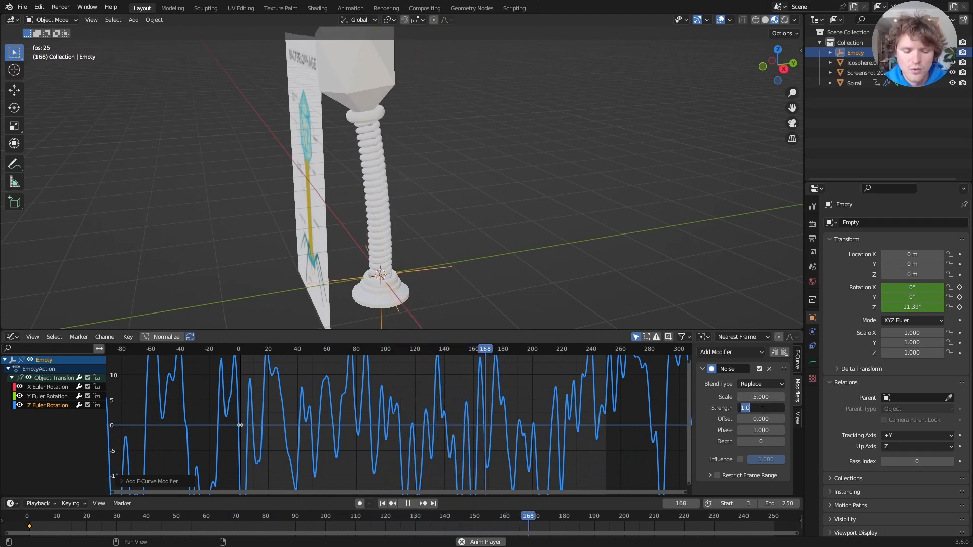
pyautogui.write('5')
pyautogui.press('Return')
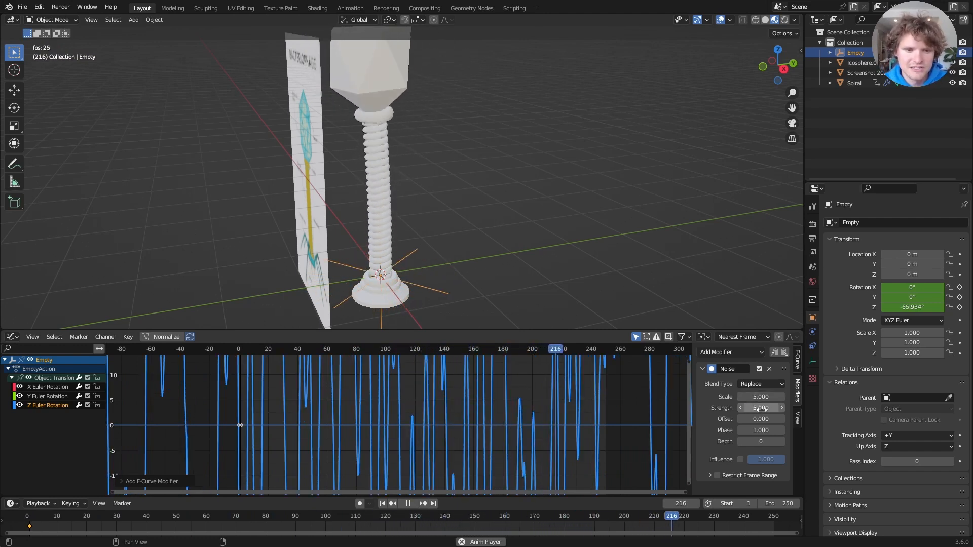
# Step: Set the Z rotation's Noise modifier to strength 3 and scale 10 during playback
pyautogui.scroll(-2, 572, 205)
pyautogui.moveTo(370, 175)
pyautogui.mouseDown(button='middle')
pyautogui.moveTo(393, 167)
pyautogui.moveTo(378, 171)
pyautogui.mouseUp(button='middle')
pyautogui.click(761, 408)
pyautogui.write('3')
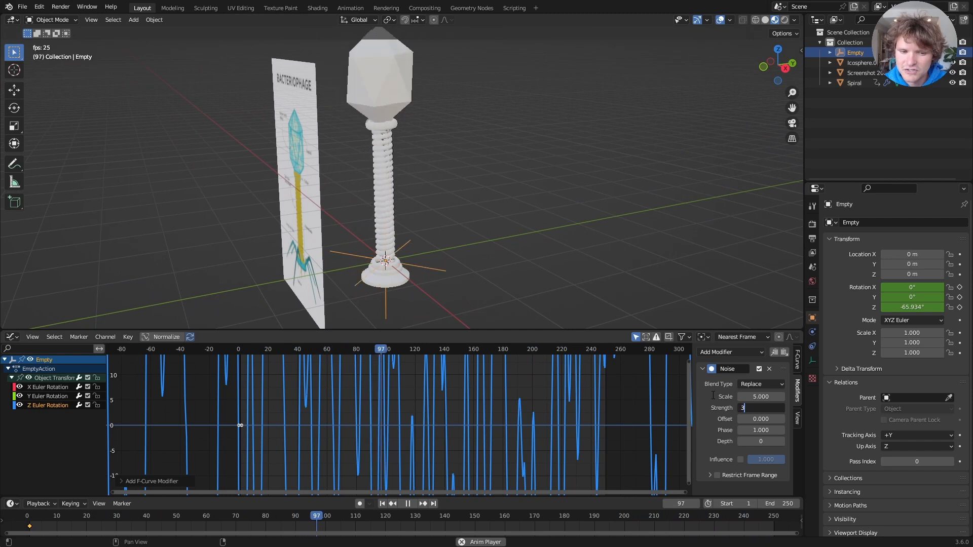
pyautogui.press('Return')
pyautogui.click(756, 396)
pyautogui.write('10')
pyautogui.press('Return')
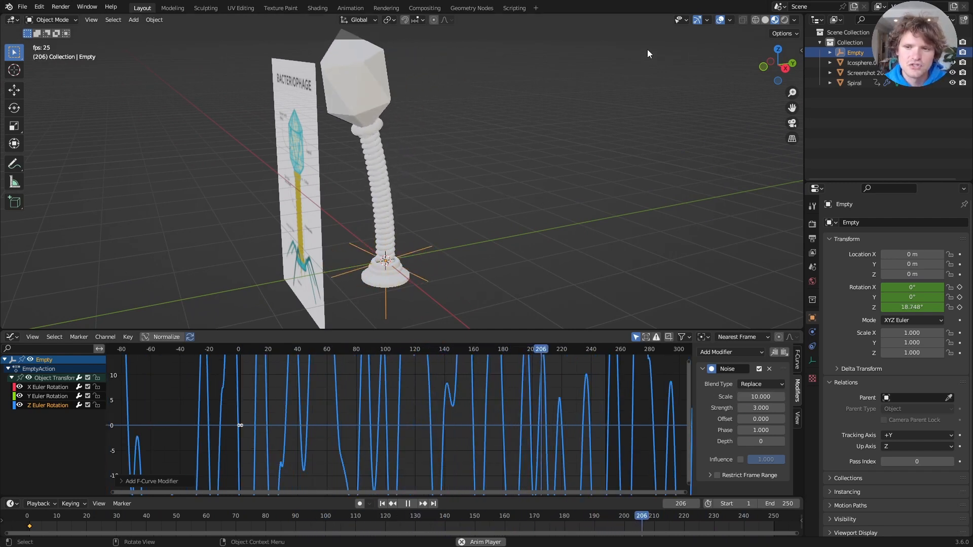
# Step: Switch the viewport to Solid shading and examine the phage's swaying motion from another angle
pyautogui.click(765, 20)
pyautogui.scroll(-1, 445, 186)
pyautogui.moveTo(445, 186); pyautogui.dragTo(413, 188, button='middle')
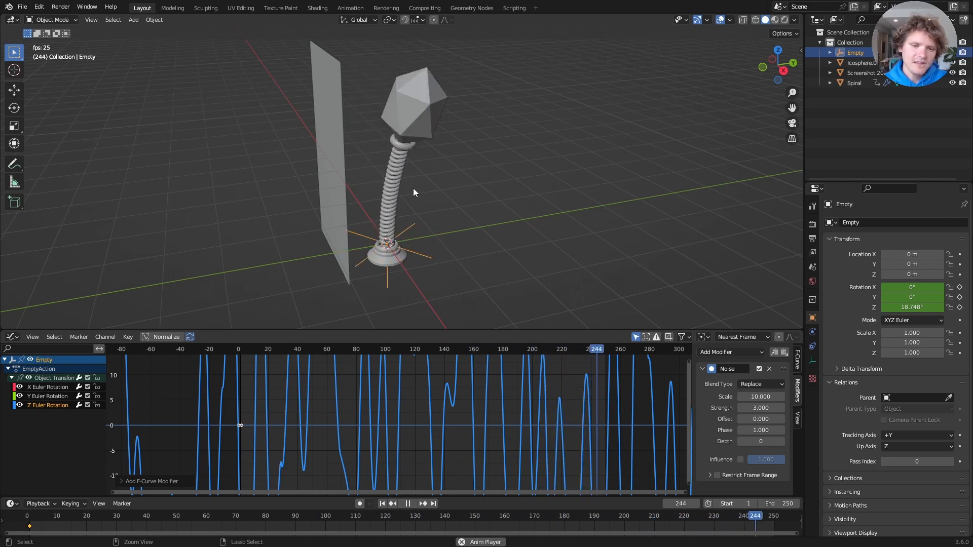
# Step: Save the project on the Desktop as bacteriophage.blend
pyautogui.hotkey('ctrl', 's')
pyautogui.click(359, 414)
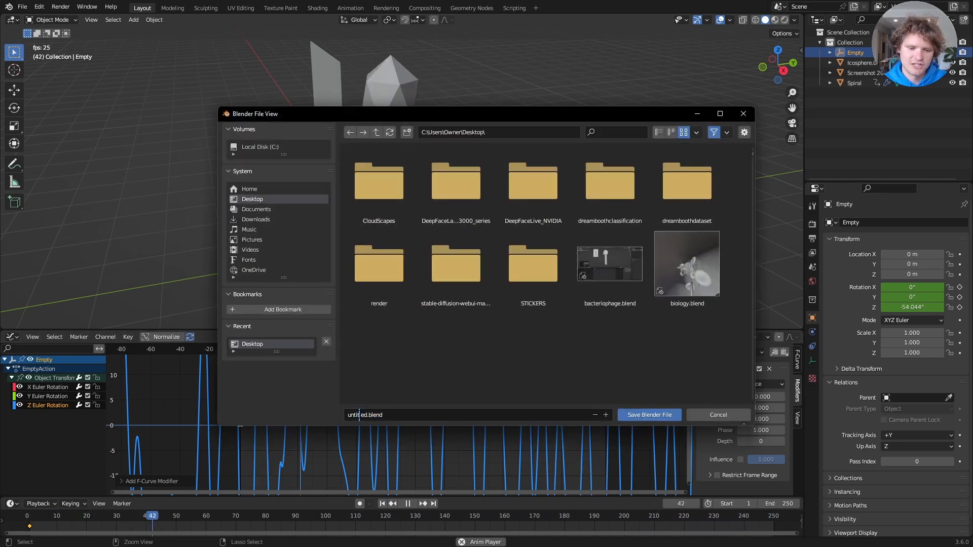
pyautogui.write('badter')
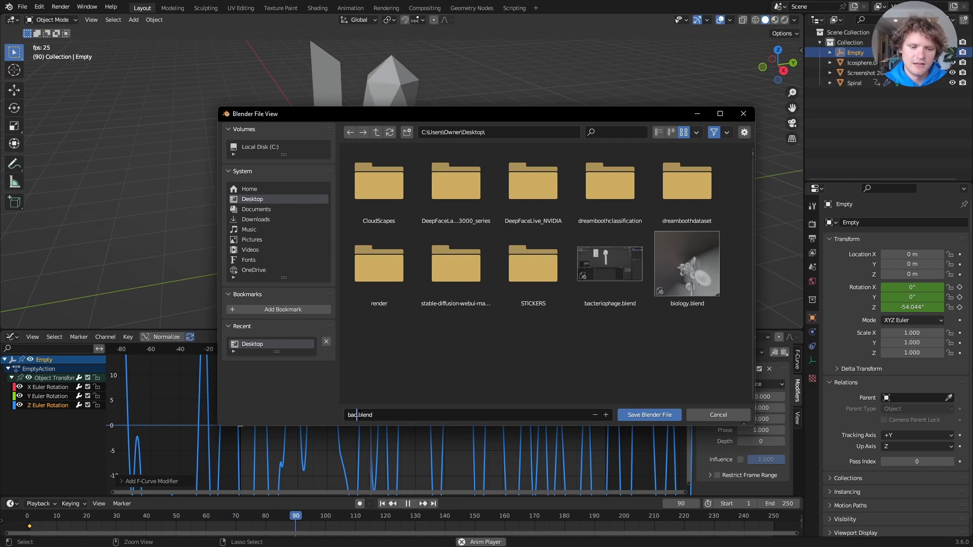
pyautogui.write('iophage')
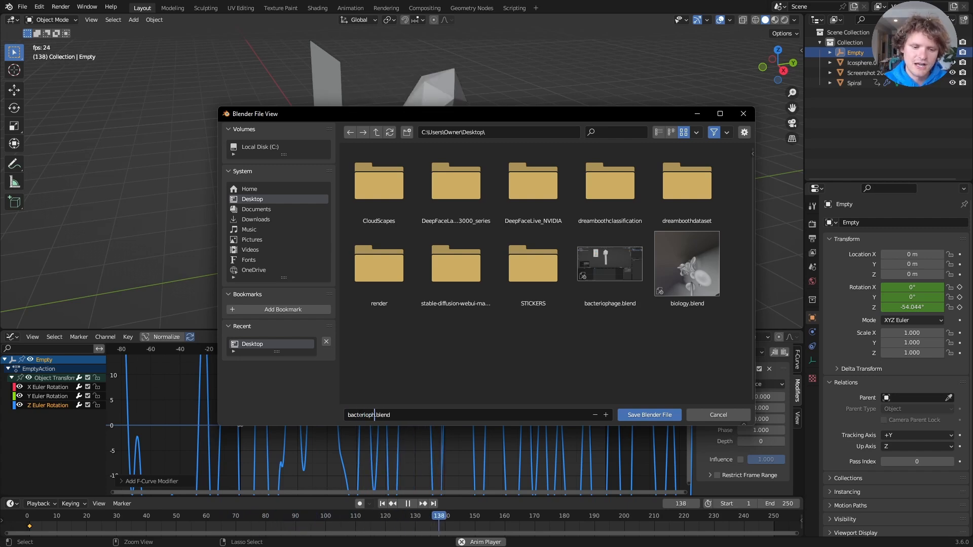
pyautogui.press('Return')
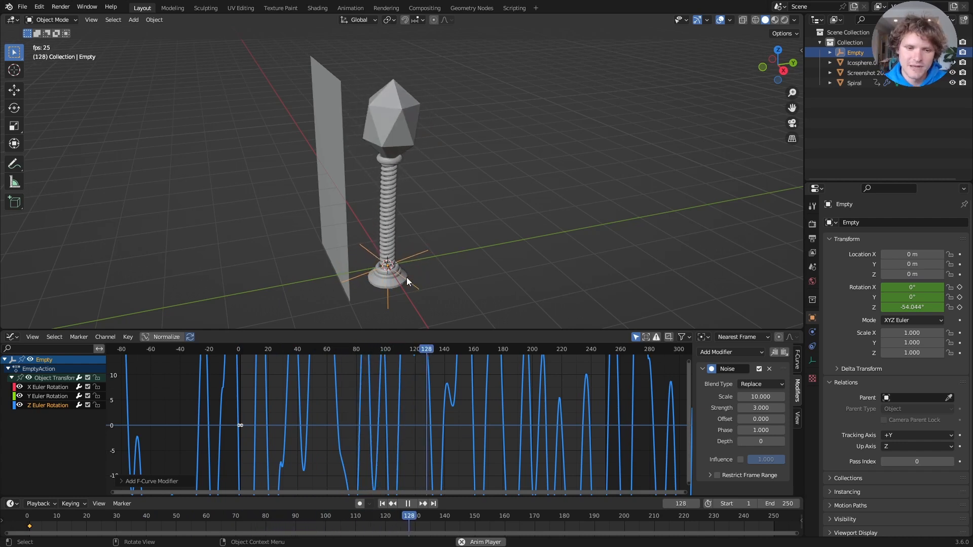
# Step: Stop the playback, try to parent the spiral, capsid and empty to the baseplate, and undo the parenting
pyautogui.press('space')
pyautogui.click(407, 190)
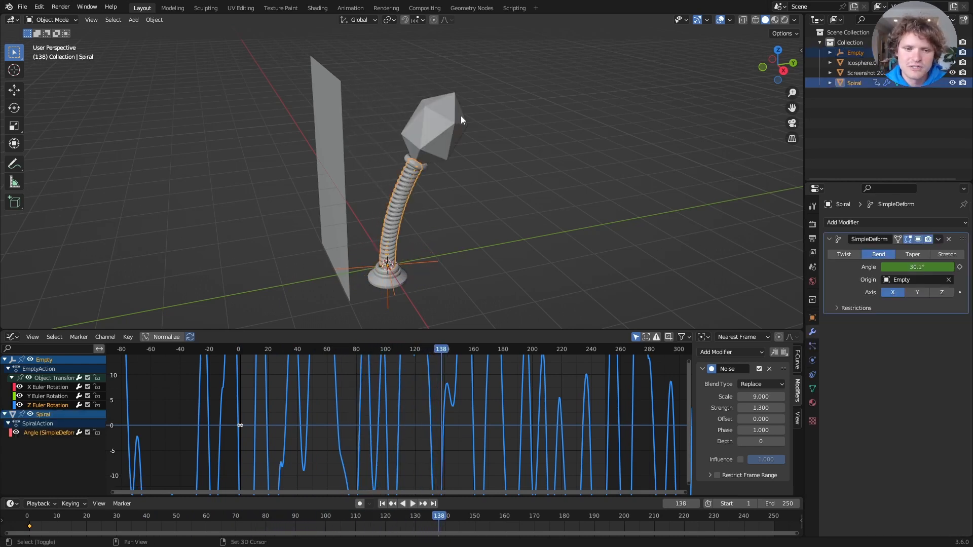
pyautogui.keyDown('shift'); pyautogui.click(436, 123); pyautogui.keyUp('shift')
pyautogui.keyDown('shift'); pyautogui.click(402, 277); pyautogui.keyUp('shift')
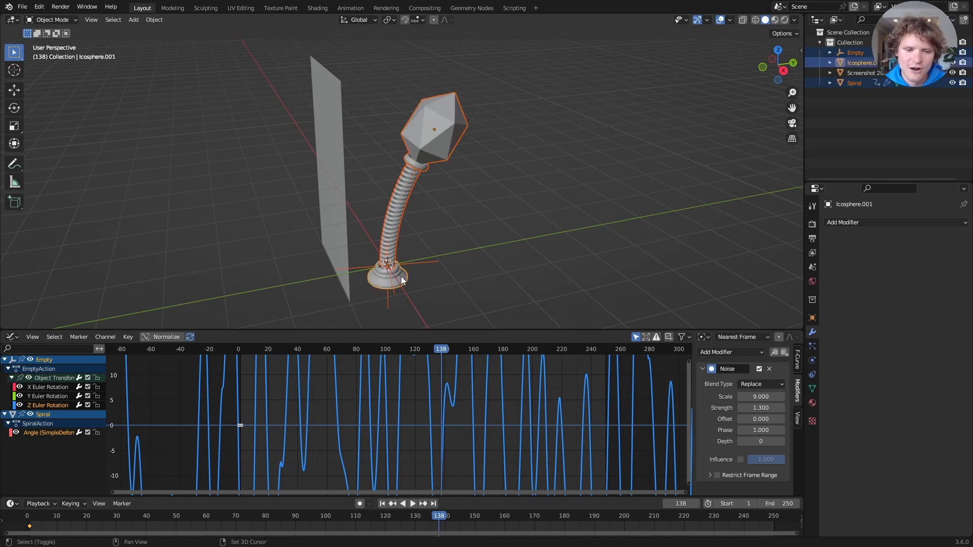
pyautogui.hotkey('ctrl', 'p')
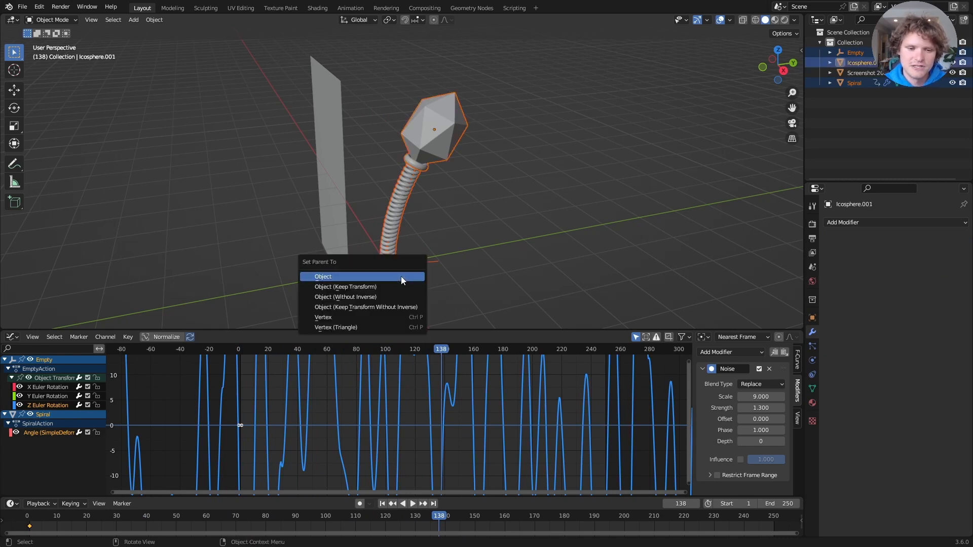
pyautogui.click(402, 279)
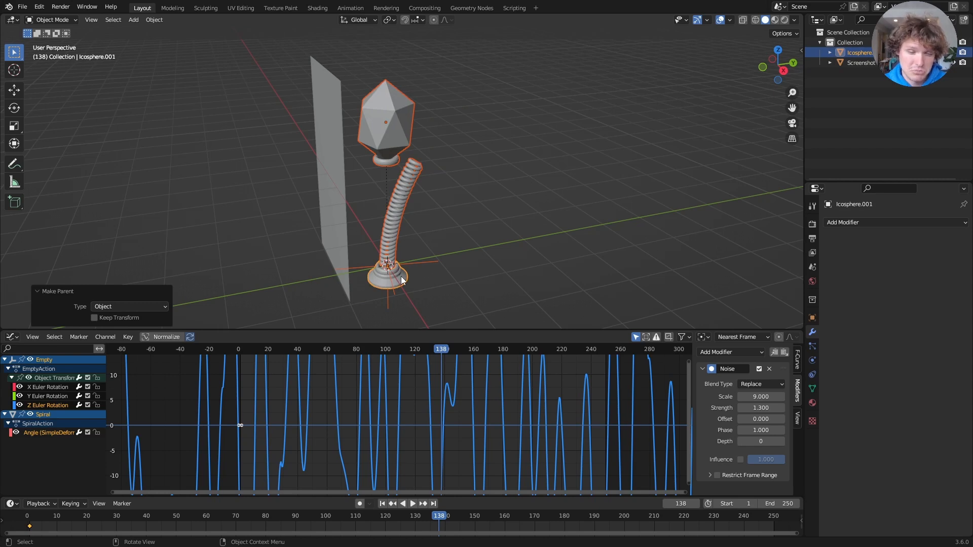
pyautogui.hotkey('ctrl', 'z')
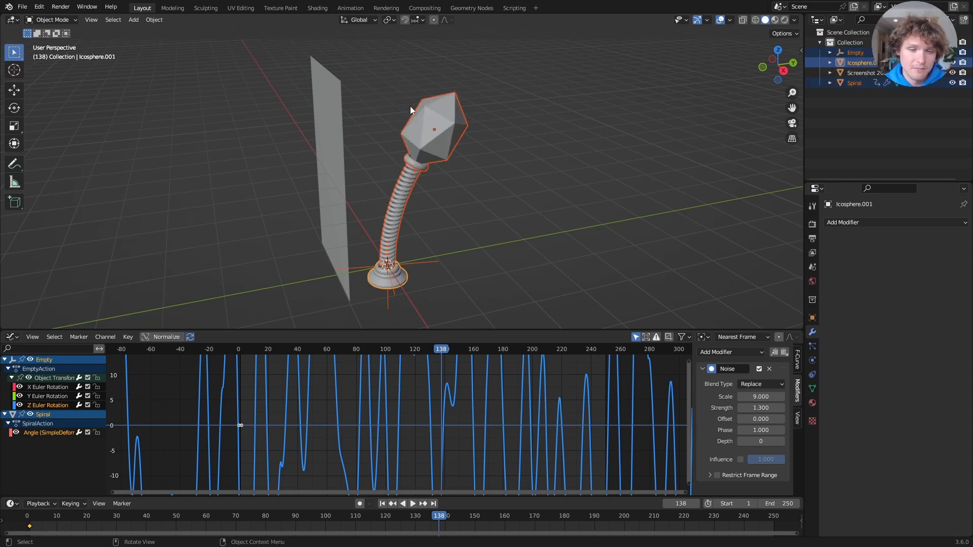
# Step: Parent only the spiral and the empty to the baseplate, using the Object option
pyautogui.click(397, 199)
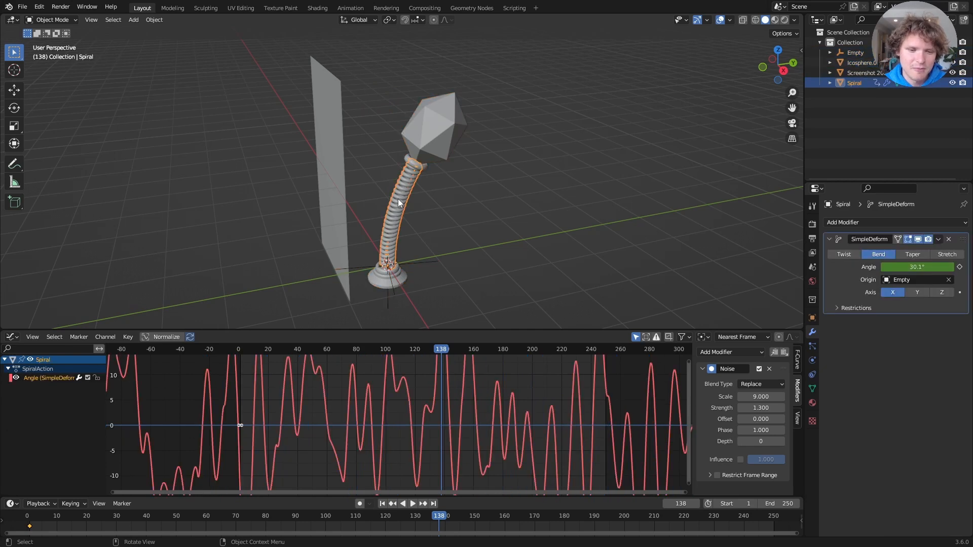
pyautogui.keyDown('shift'); pyautogui.click(418, 262); pyautogui.keyUp('shift')
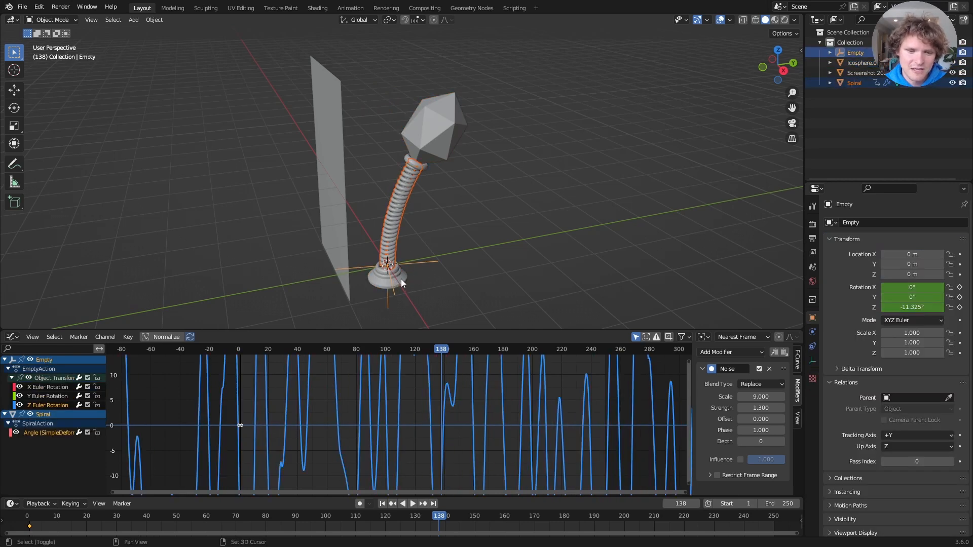
pyautogui.keyDown('shift'); pyautogui.click(400, 278); pyautogui.keyUp('shift')
pyautogui.hotkey('ctrl', 'p')
pyautogui.click(400, 278)
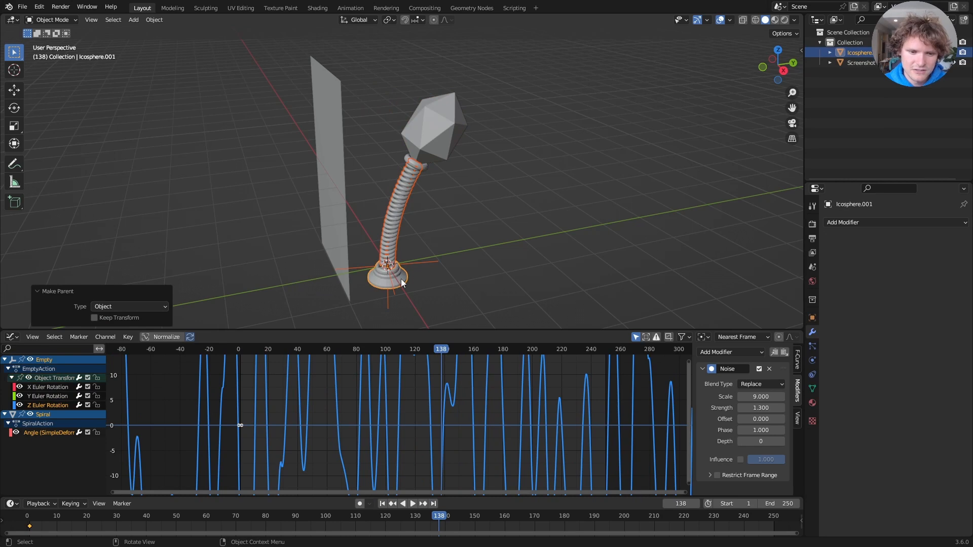
# Step: Play the animation, move the baseplate freely to test the parenting, and undo the move
pyautogui.press('space')
pyautogui.click(389, 284)
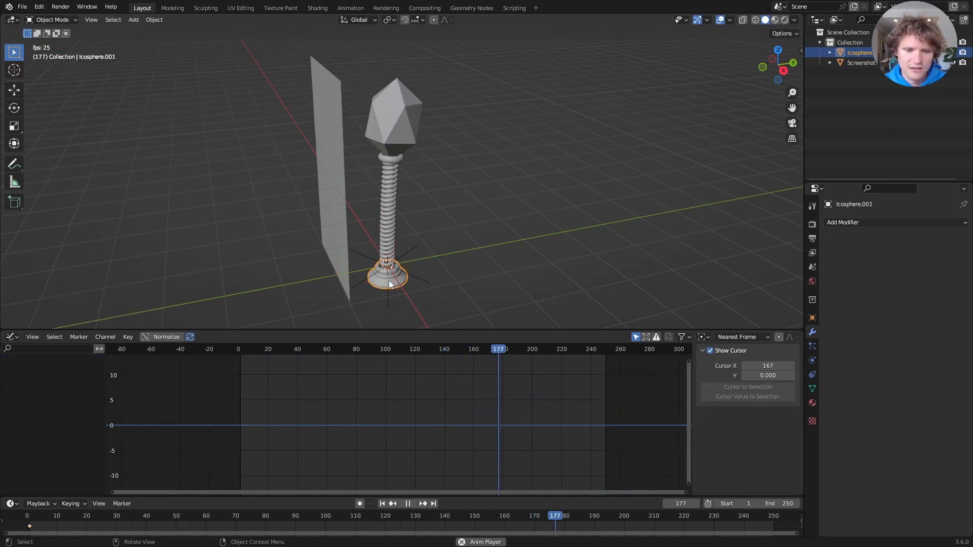
pyautogui.press('g')
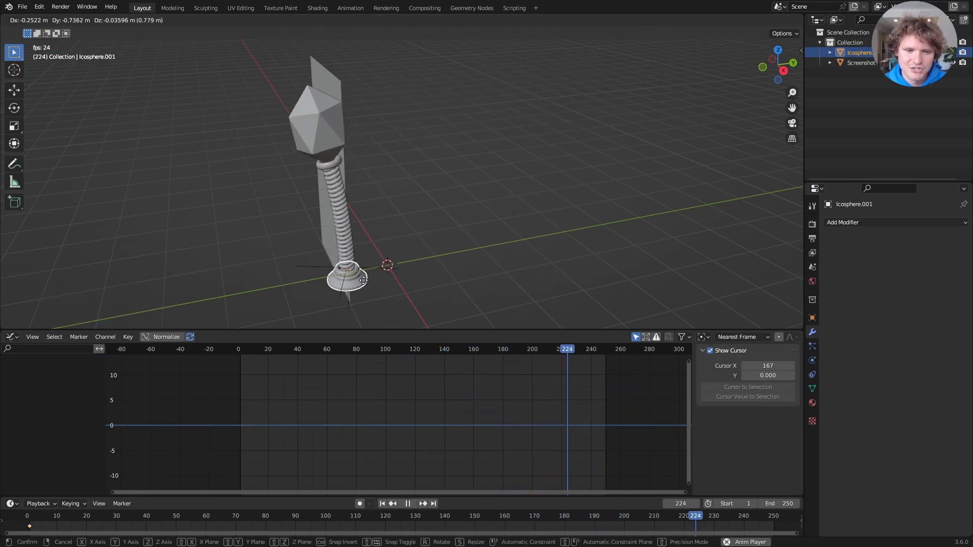
pyautogui.click(490, 272)
pyautogui.hotkey('ctrl', 'z')
# Step: Move the reference image about -2.16 m along X and switch the viewport to Material Preview shading
pyautogui.click(335, 205)
pyautogui.moveTo(335, 204); pyautogui.dragTo(380, 194, button='middle')
pyautogui.press('g')
pyautogui.press('x')
pyautogui.click(320, 195)
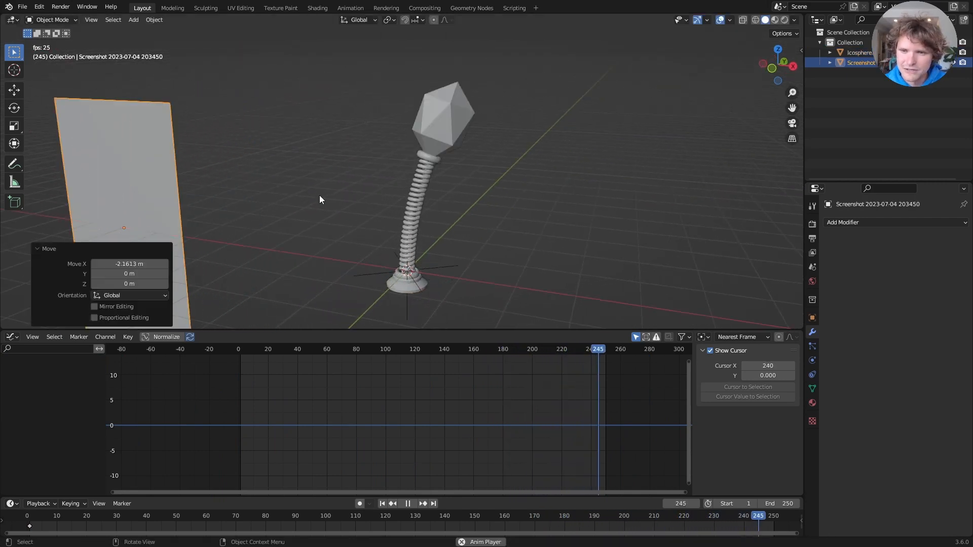
pyautogui.click(776, 19)
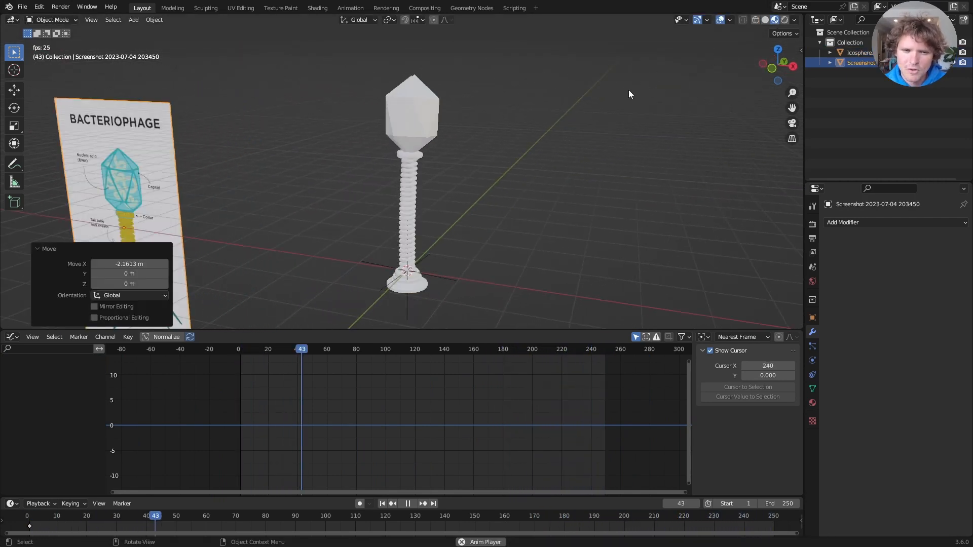
# Step: Try to move the baseplate along the X axis and undo the move
pyautogui.click(416, 248)
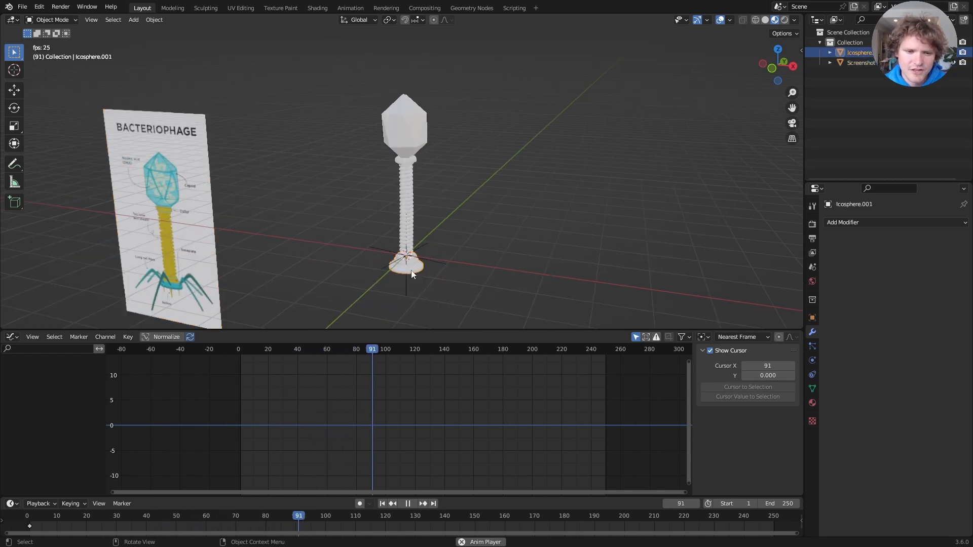
pyautogui.press('g')
pyautogui.press('x')
pyautogui.click(405, 236)
pyautogui.hotkey('ctrl', 'z')
# Step: Examine the legs in the reference image, save the file and stop the playback
pyautogui.keyDown('shift'); pyautogui.moveTo(271, 229); pyautogui.dragTo(424, 144, button='middle'); pyautogui.keyUp('shift')
pyautogui.scroll(2, 271, 172)
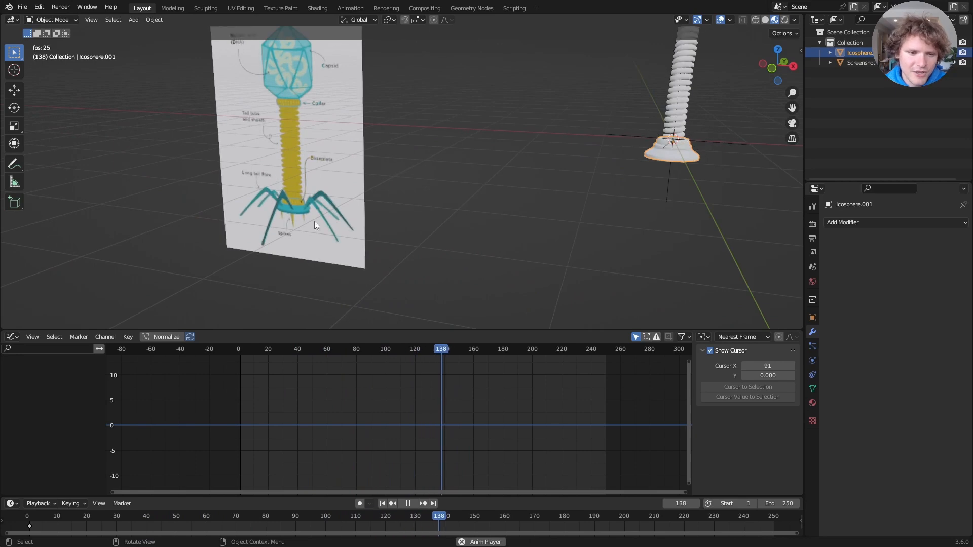
pyautogui.moveTo(290, 196); pyautogui.dragTo(435, 168, button='middle')
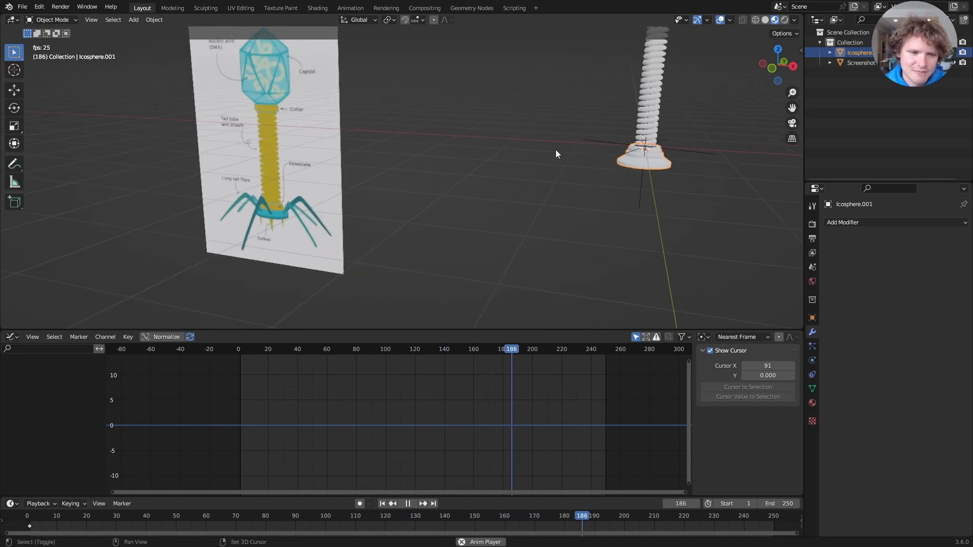
pyautogui.moveTo(517, 157); pyautogui.dragTo(364, 196, button='middle')
pyautogui.hotkey('ctrl', 's')
pyautogui.press('space')
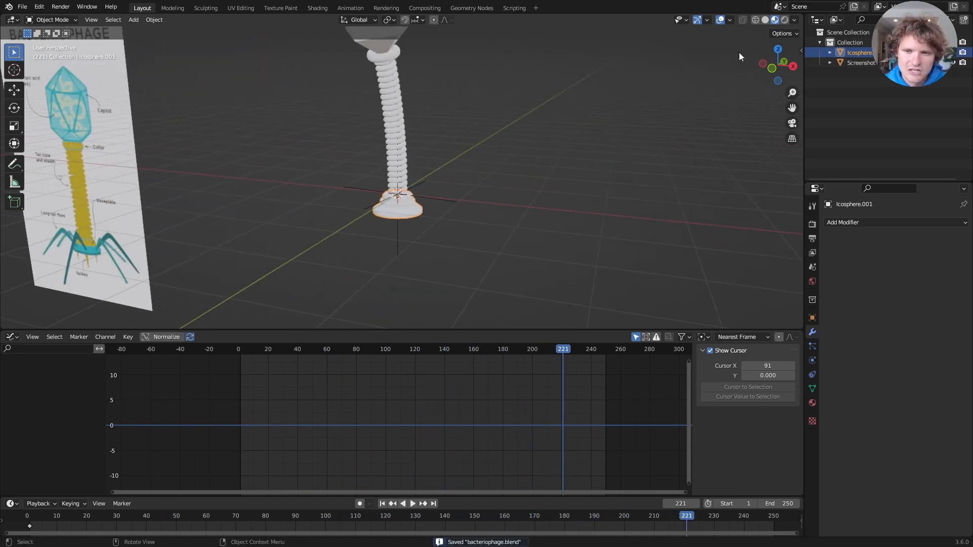
# Step: Add a plane at the world origin and merge all its vertices at the center into a single vertex
pyautogui.click(771, 69)
pyautogui.scroll(3, 355, 172)
pyautogui.hotkey('shift', 'a')
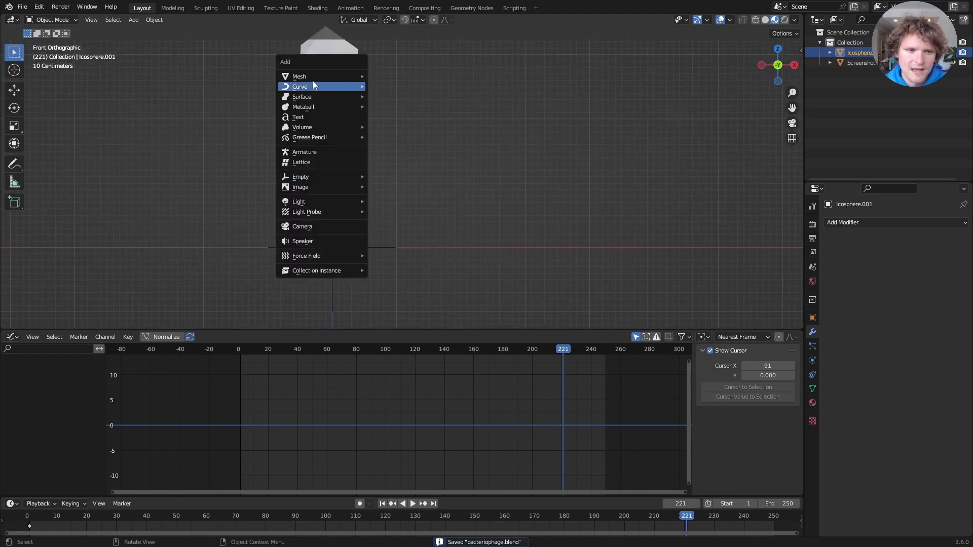
pyautogui.moveTo(313, 81)
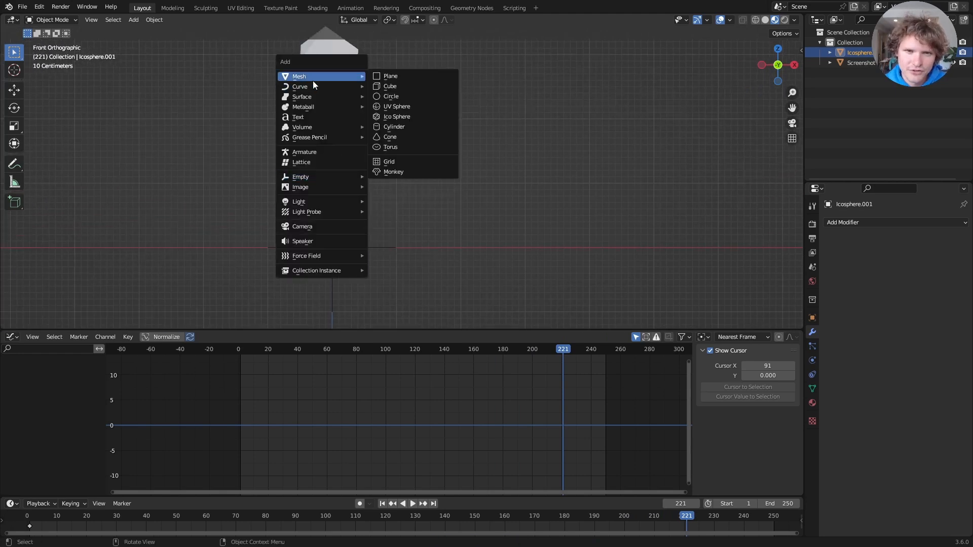
pyautogui.click(442, 77)
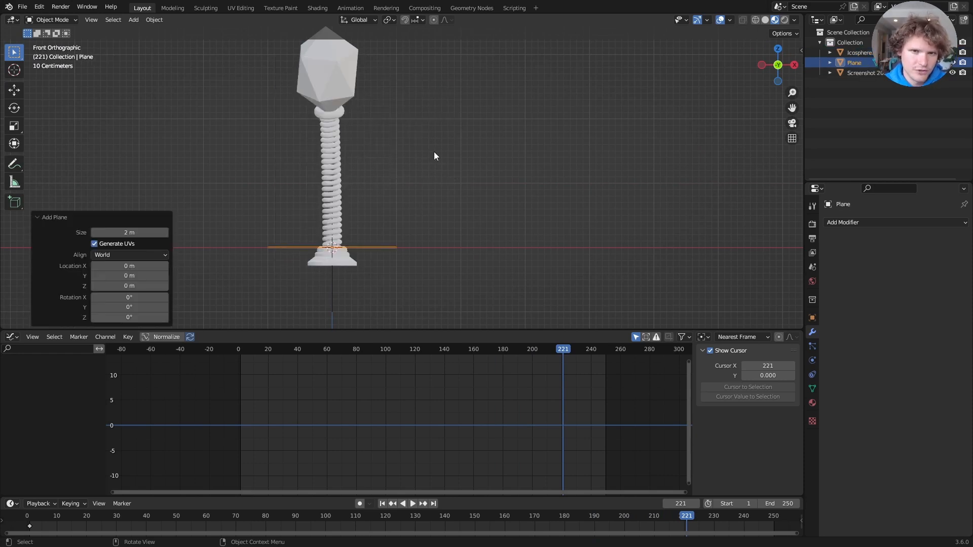
pyautogui.moveTo(434, 156); pyautogui.dragTo(366, 200, button='middle')
pyautogui.press('Tab')
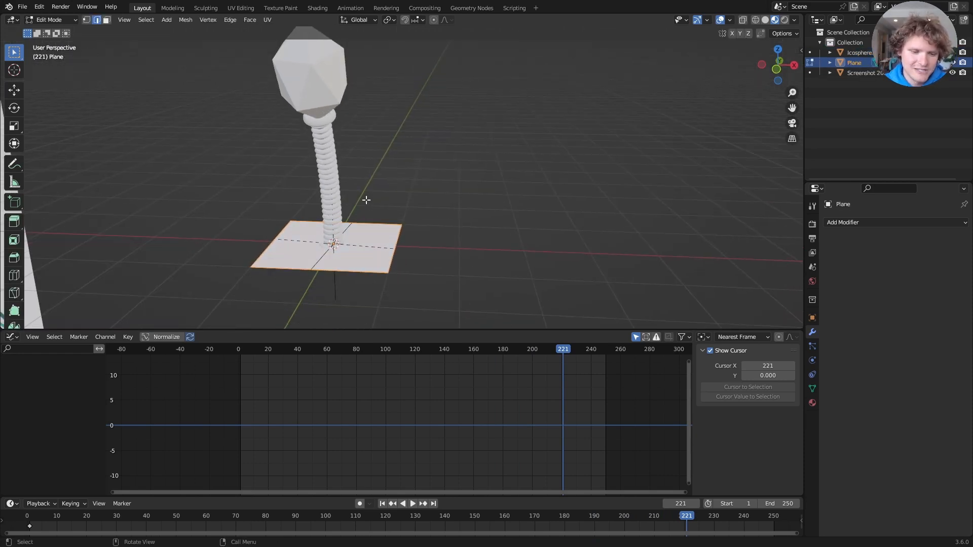
pyautogui.press('m')
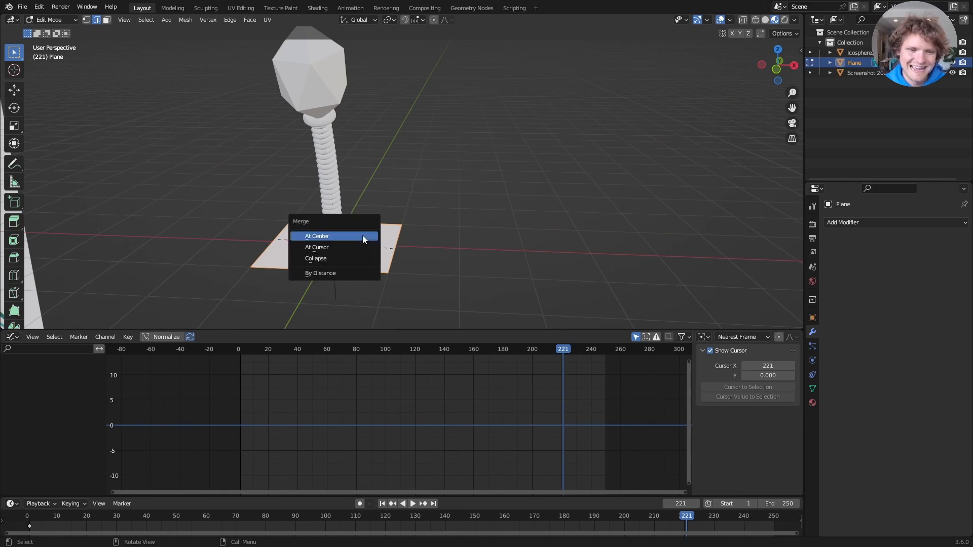
pyautogui.click(320, 234)
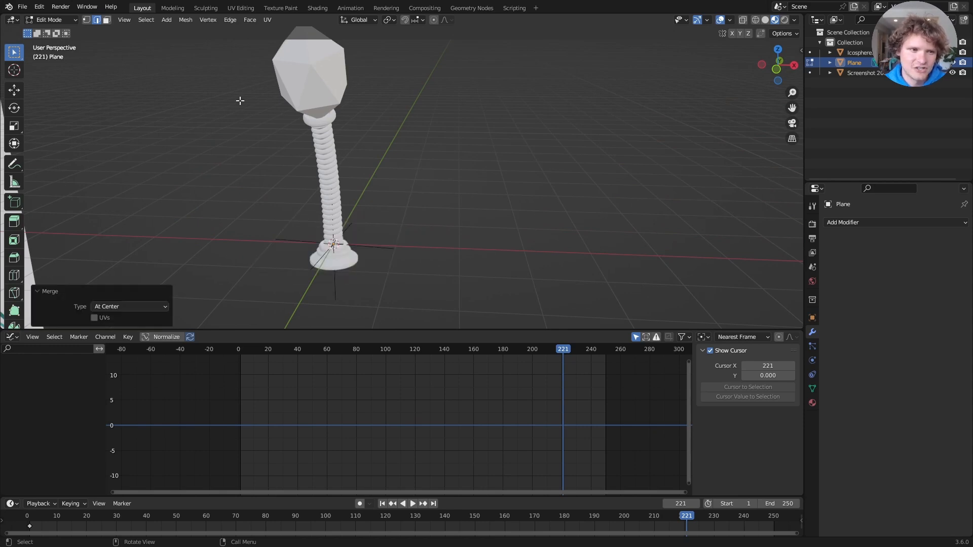
# Step: Move the single vertex to the baseplate's outer edge in front view, about 0.36 m along X and -0.24 m along Z
pyautogui.press('1')
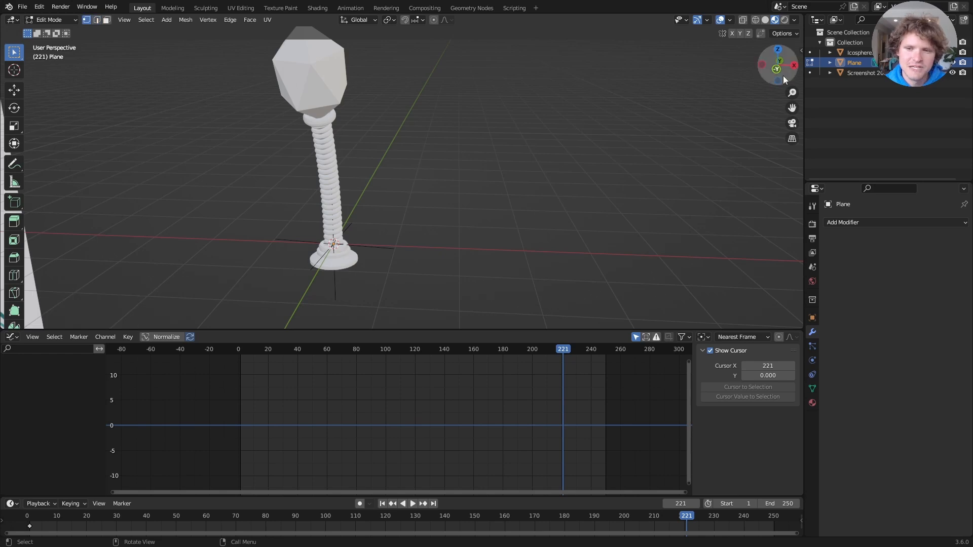
pyautogui.click(776, 69)
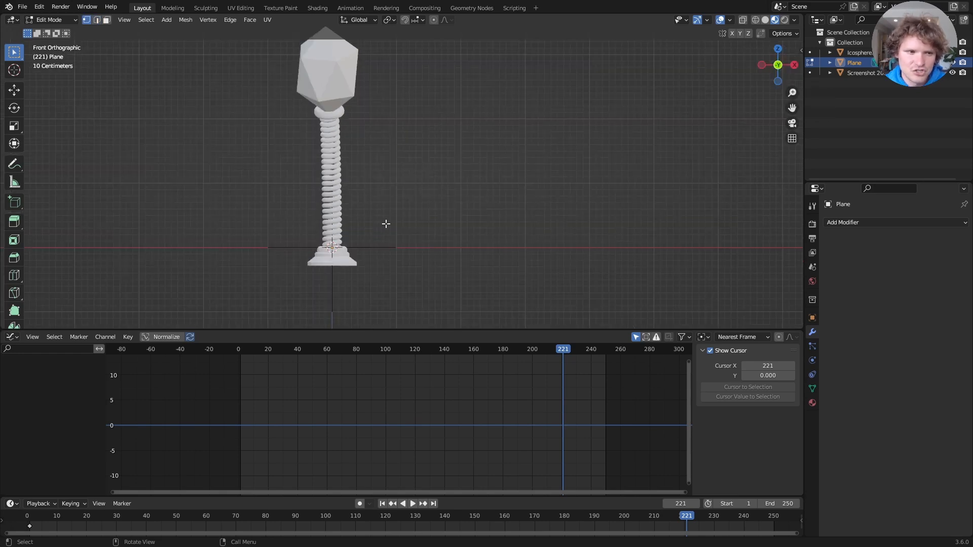
pyautogui.scroll(3, 385, 220)
pyautogui.press('g')
pyautogui.click(404, 218)
pyautogui.scroll(1, 351, 264)
pyautogui.keyDown('shift'); pyautogui.moveTo(363, 252); pyautogui.dragTo(384, 220, button='middle'); pyautogui.keyUp('shift')
pyautogui.press('g')
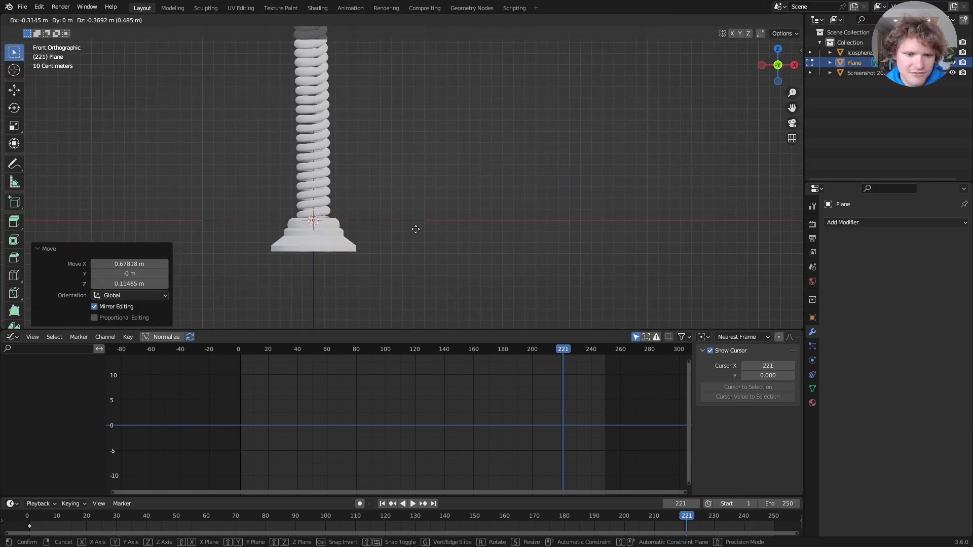
pyautogui.click(415, 227)
# Step: Extrude the vertex about 0.31 m outward and upward, and again outward and downward, to outline a bent leg
pyautogui.press('e')
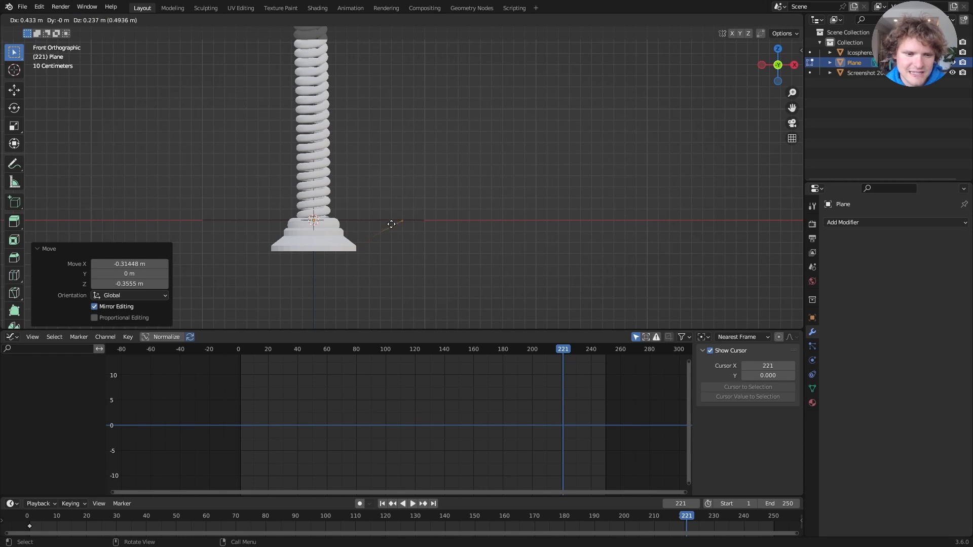
pyautogui.click(377, 217)
pyautogui.press('e')
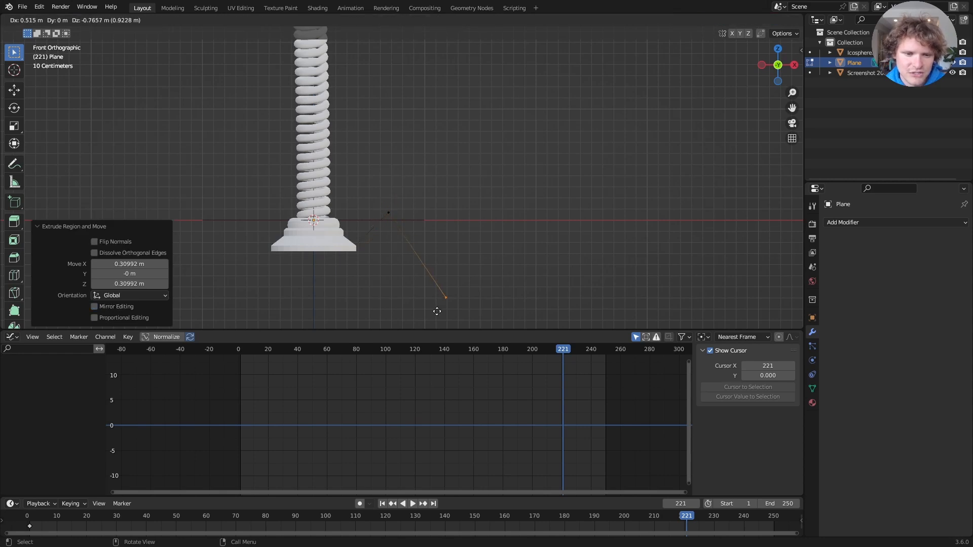
pyautogui.click(447, 311)
# Step: Scale the whole leg outline to about 0.682 and move it about -0.134 m along X against the baseplate
pyautogui.scroll(-3, 415, 197)
pyautogui.keyDown('shift'); pyautogui.moveTo(408, 169); pyautogui.dragTo(416, 197, button='middle'); pyautogui.keyUp('shift')
pyautogui.press('a')
pyautogui.press('s')
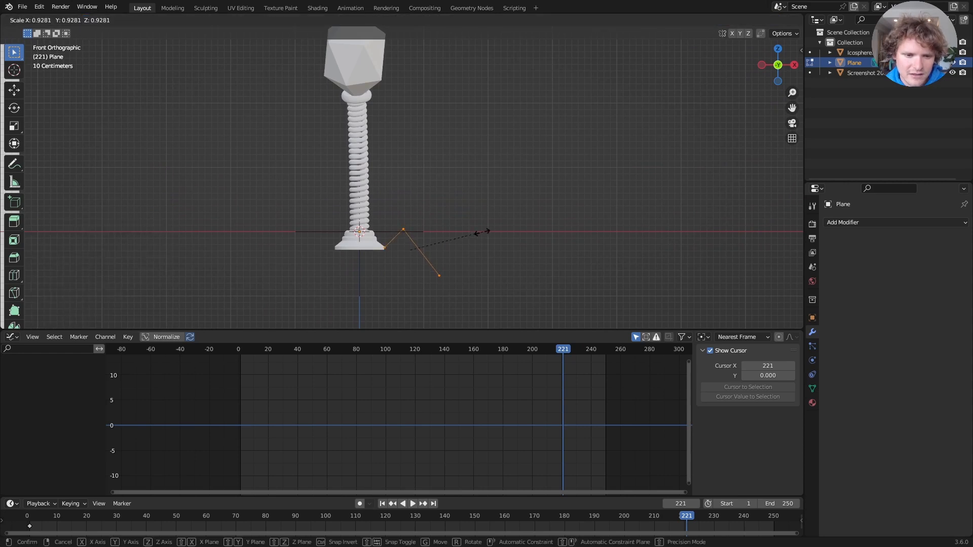
pyautogui.click(463, 233)
pyautogui.press('g')
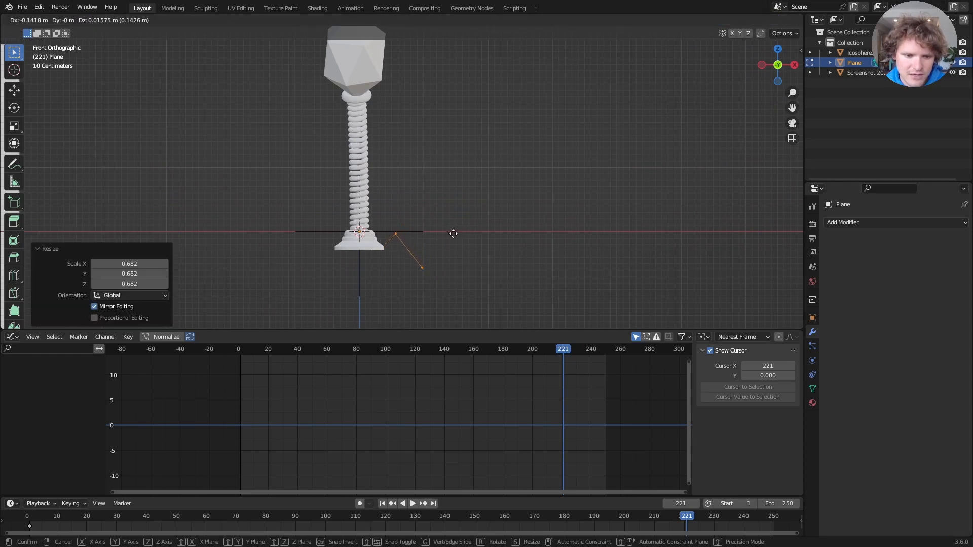
pyautogui.click(453, 234)
# Step: Move the leg's foot vertex slightly down along the Z axis
pyautogui.scroll(5, 430, 234)
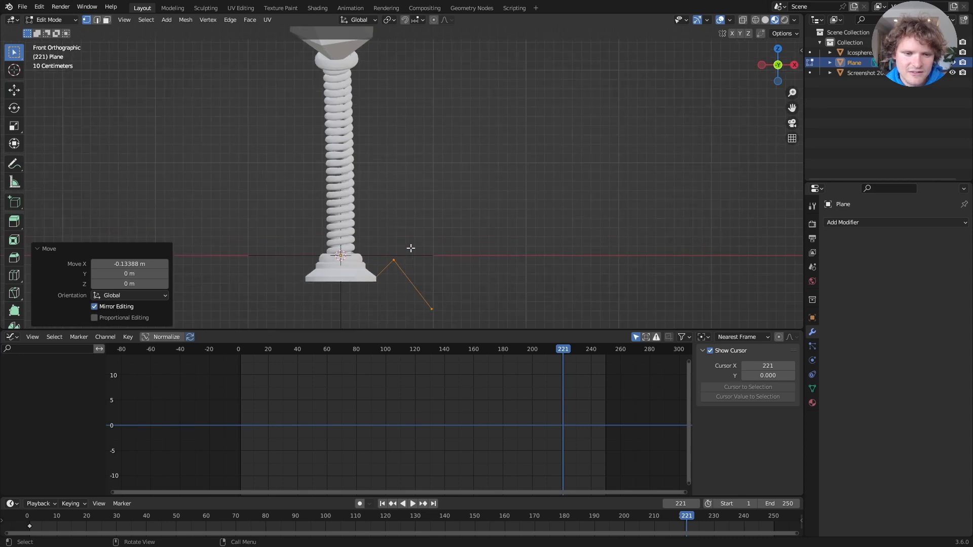
pyautogui.keyDown('shift'); pyautogui.moveTo(398, 259); pyautogui.dragTo(390, 171, button='middle'); pyautogui.keyUp('shift')
pyautogui.click(438, 285)
pyautogui.press('g')
pyautogui.press('z')
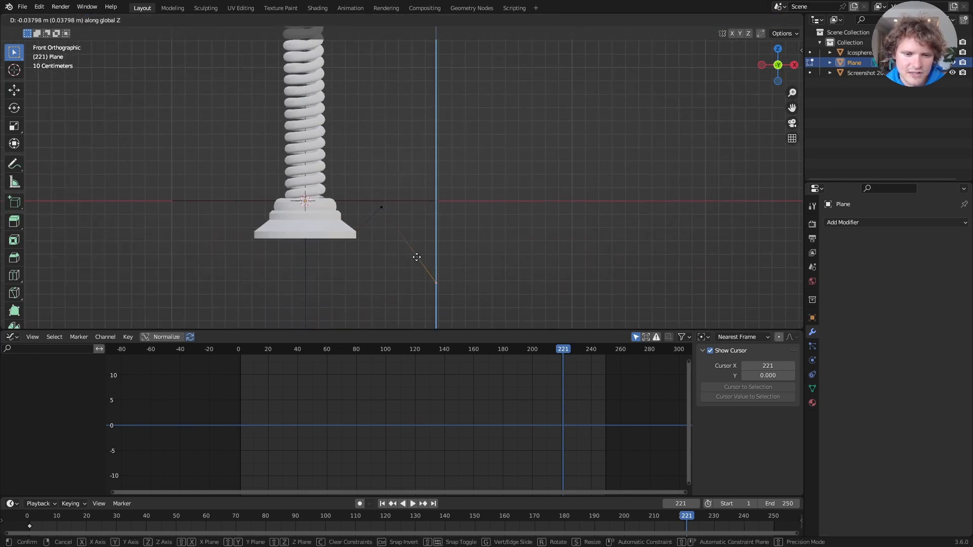
pyautogui.click(417, 256)
# Step: Round the leg's knee with a 10-segment vertex bevel about 0.06 m wide and return to Object Mode
pyautogui.click(381, 207)
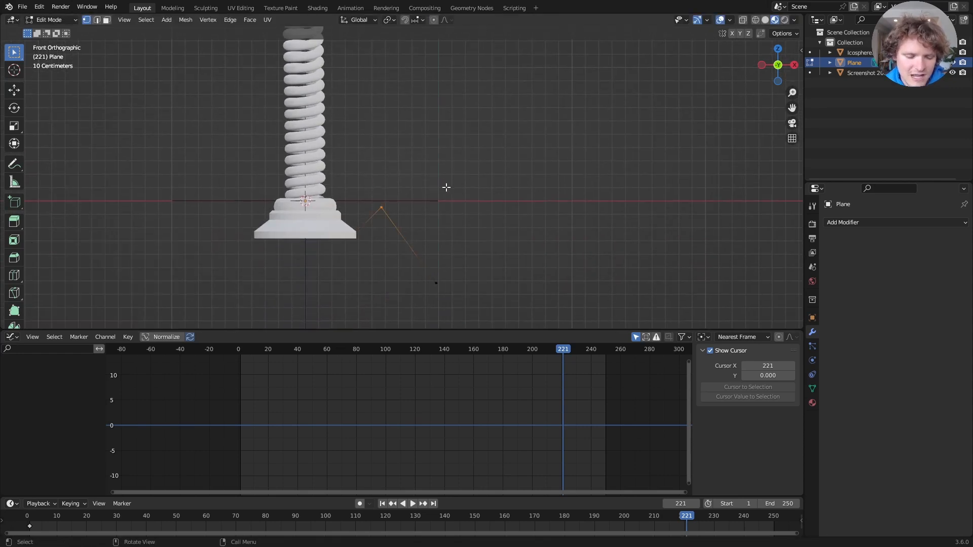
pyautogui.scroll(3, 407, 220)
pyautogui.hotkey('ctrl', 'b')
pyautogui.press('v')
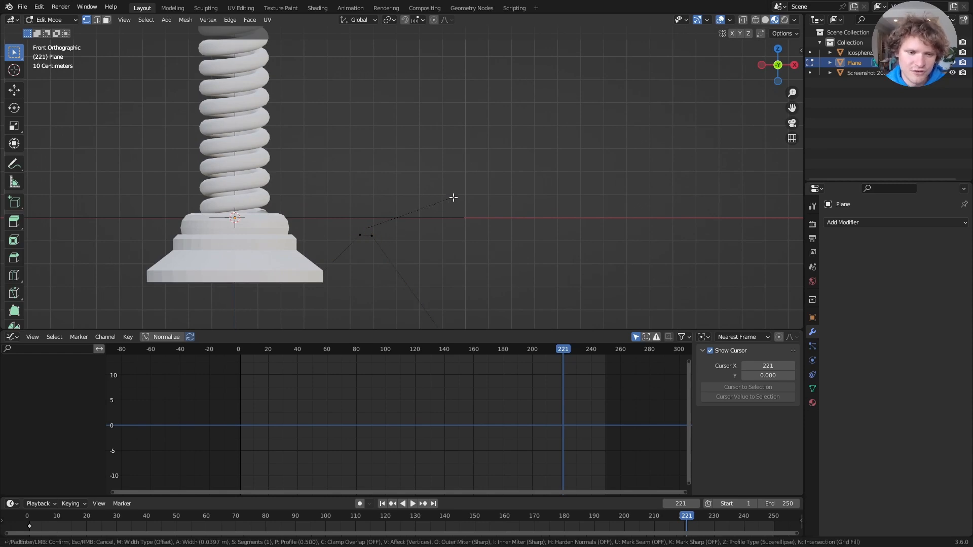
pyautogui.scroll(9, 463, 194)
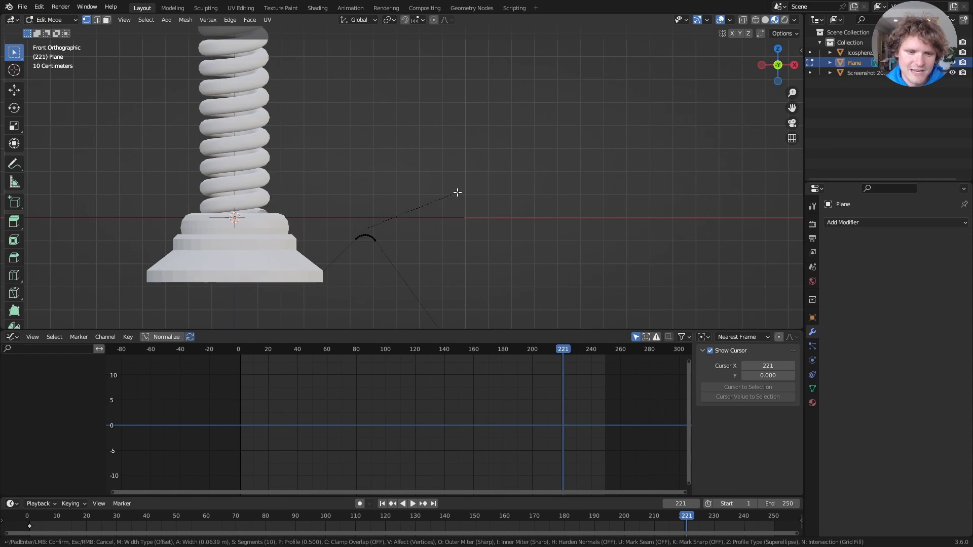
pyautogui.click(460, 193)
pyautogui.press('Tab')
# Step: Convert the leg outline to a curve and give it a round bevel with a depth of 0.017 m
pyautogui.scroll(-2, 397, 205)
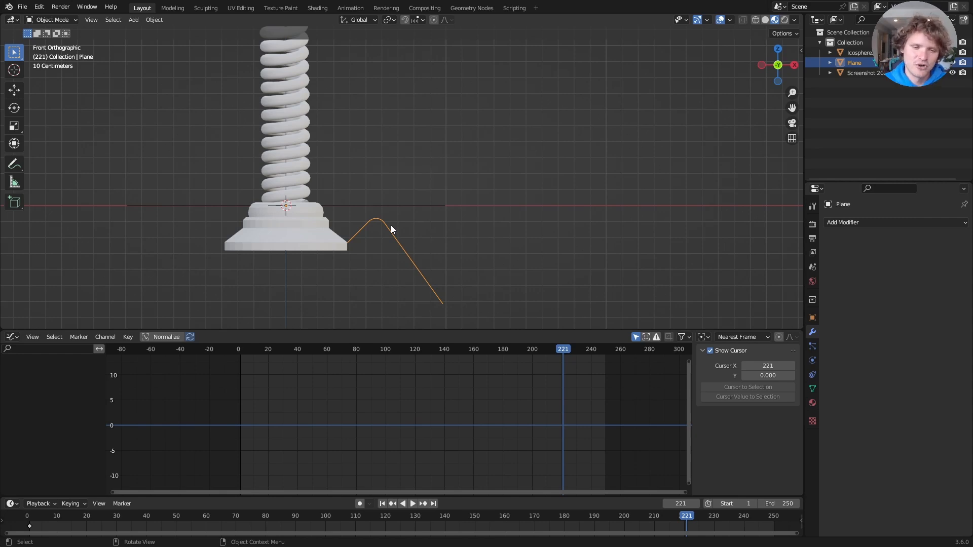
pyautogui.press('F3')
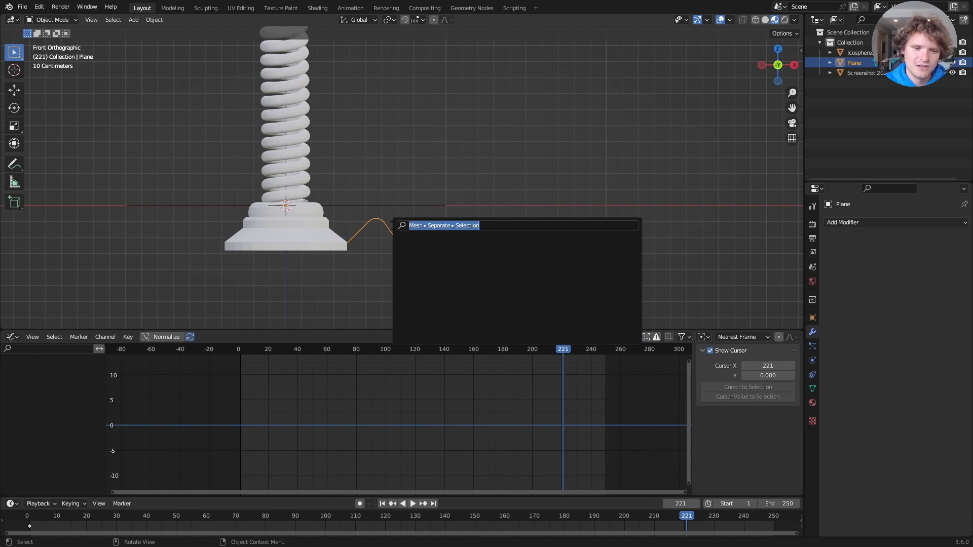
pyautogui.write('conver')
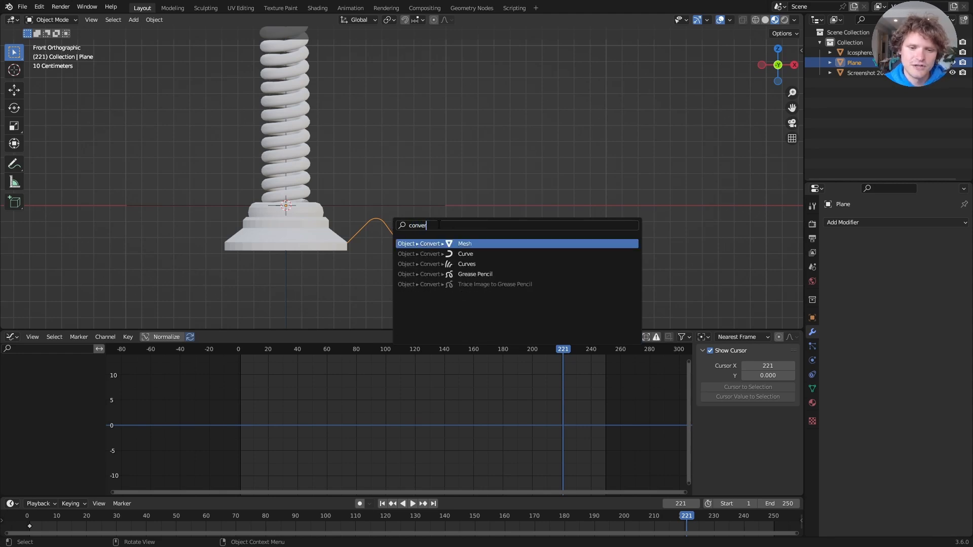
pyautogui.click(478, 256)
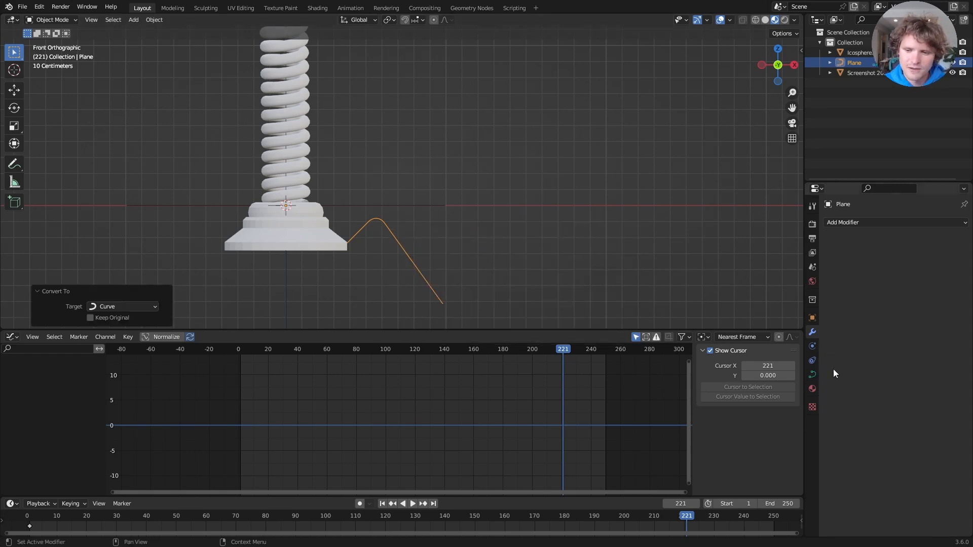
pyautogui.click(812, 375)
pyautogui.scroll(-5, 862, 355)
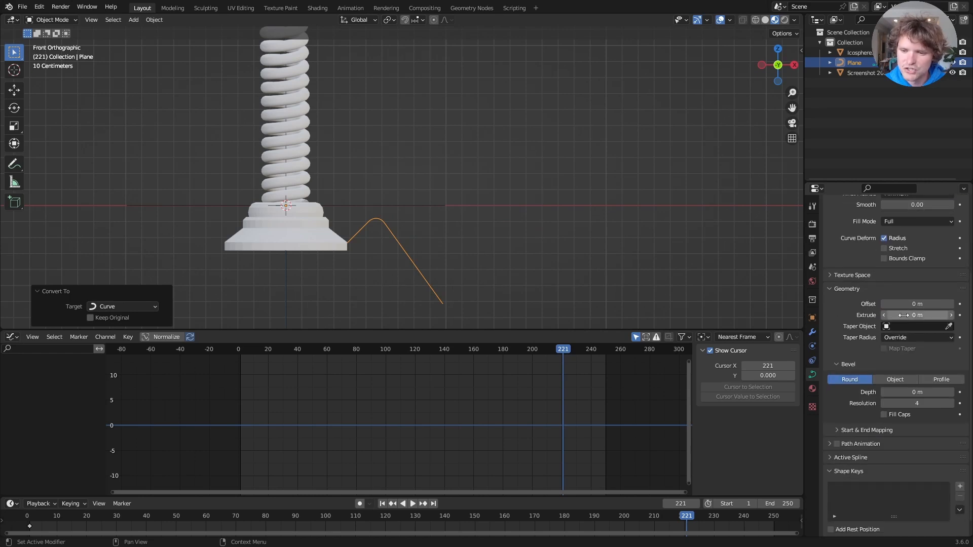
pyautogui.moveTo(917, 392); pyautogui.dragTo(929, 393)
# Step: Convert the thickened leg curve to a mesh and save the file
pyautogui.press('F3')
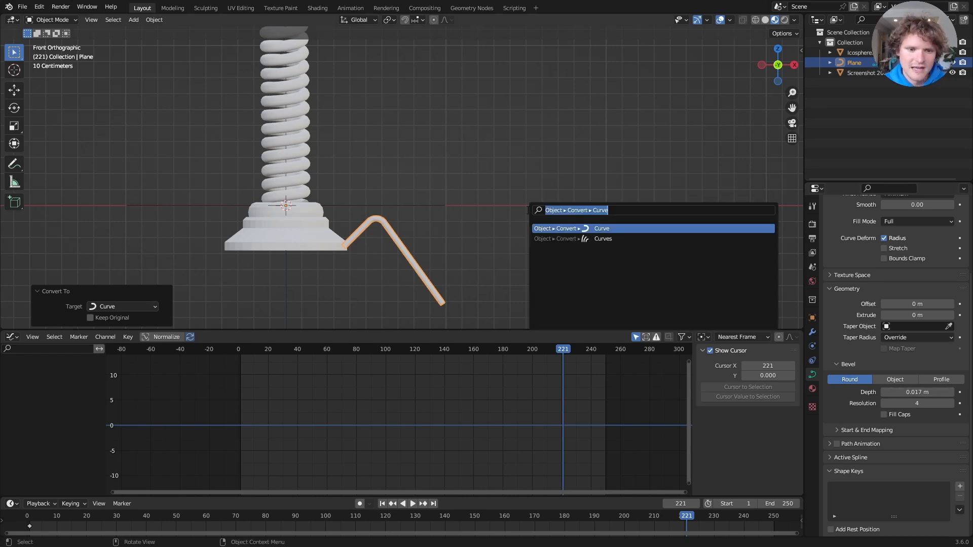
pyautogui.write('mesh')
pyautogui.press('Return')
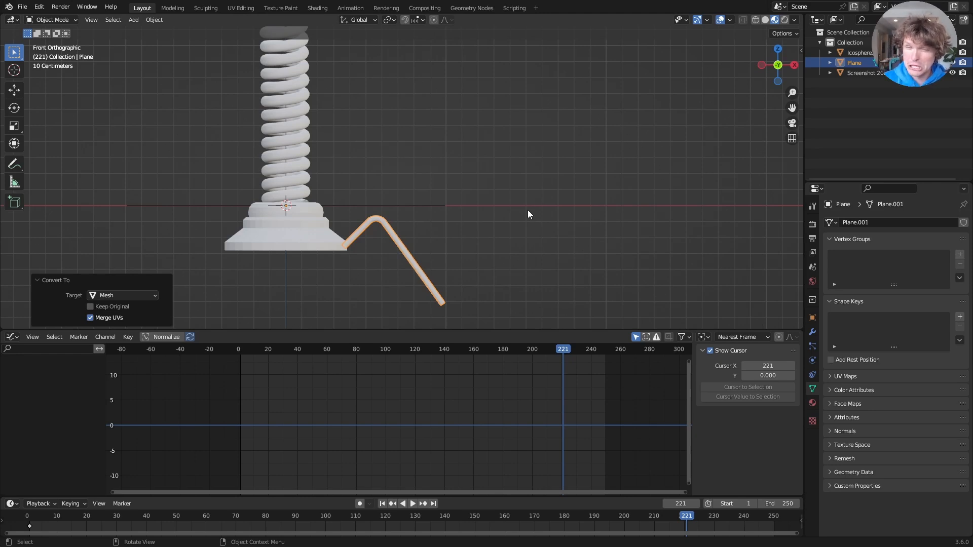
pyautogui.moveTo(528, 210); pyautogui.dragTo(351, 222, button='middle')
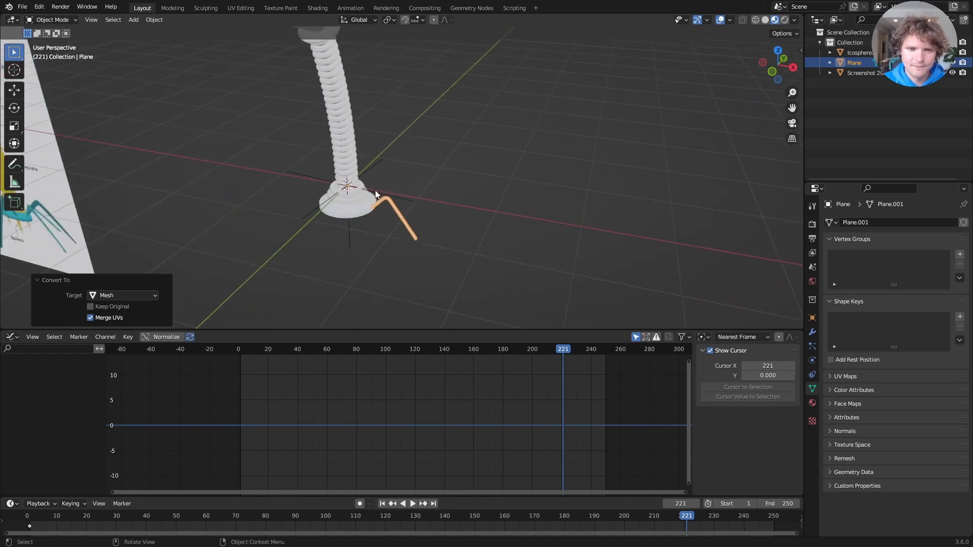
pyautogui.hotkey('ctrl', 's')
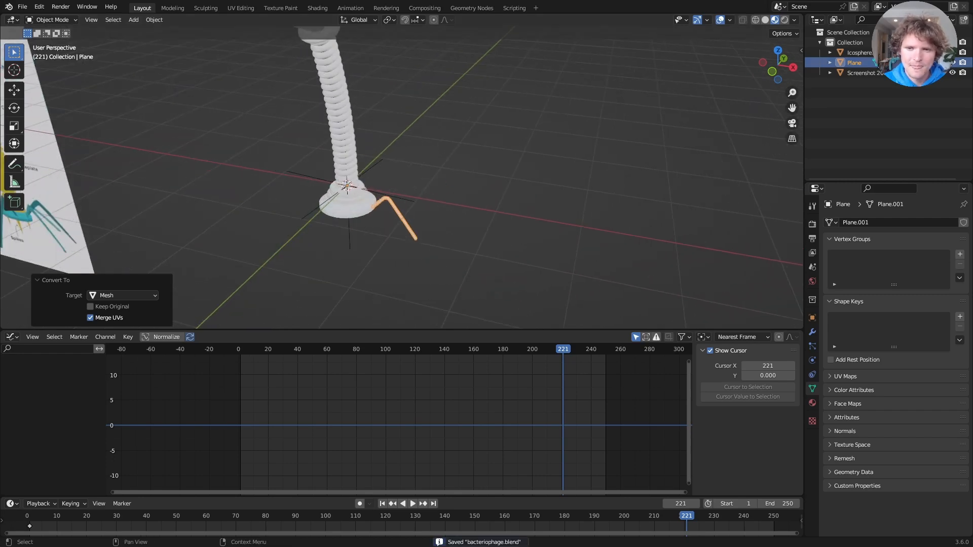
# Step: Check the leg's mesh in front view and add an armature at the world origin
pyautogui.click(771, 72)
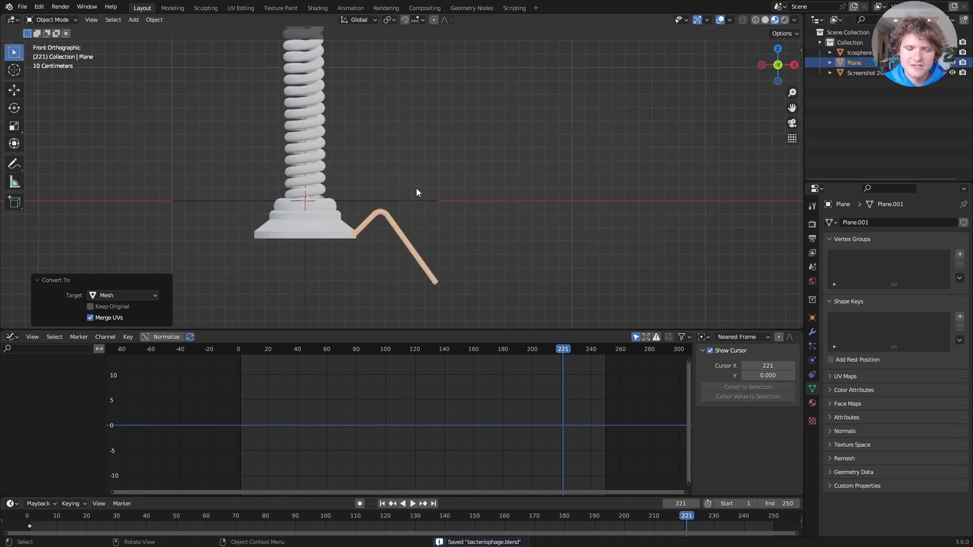
pyautogui.keyDown('shift'); pyautogui.moveTo(419, 188); pyautogui.dragTo(422, 154, button='middle'); pyautogui.keyUp('shift')
pyautogui.press('Tab')
pyautogui.scroll(7, 385, 178)
pyautogui.press('Tab')
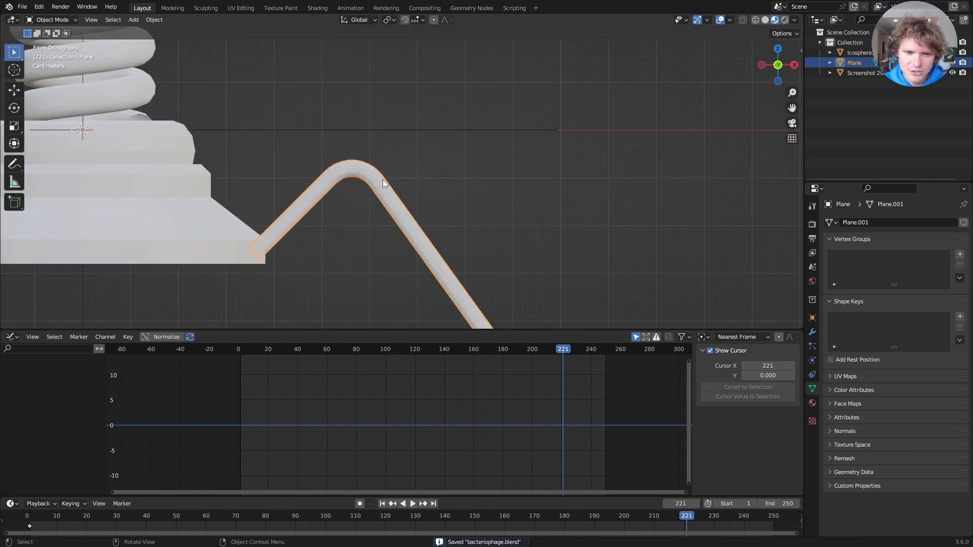
pyautogui.scroll(-3, 383, 183)
pyautogui.scroll(-4, 384, 184)
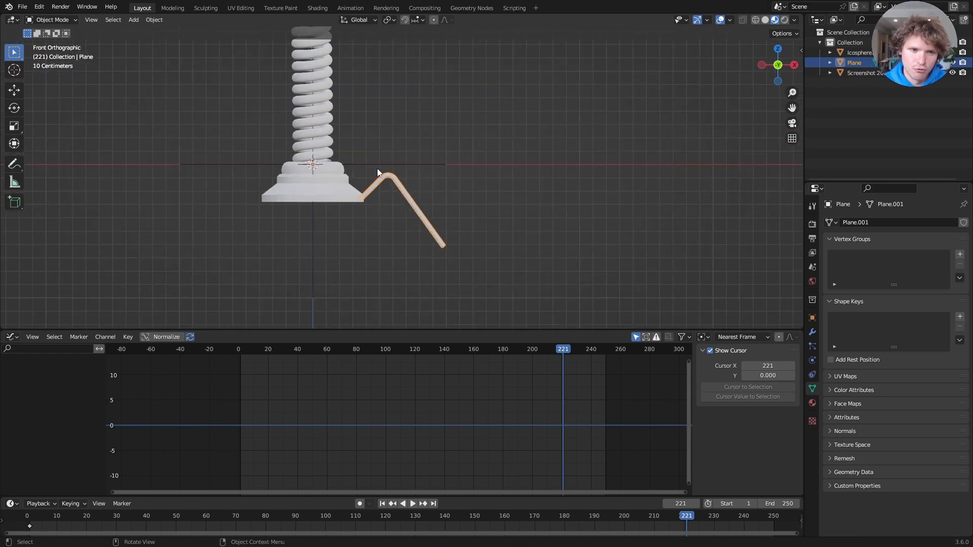
pyautogui.hotkey('shift', 'a')
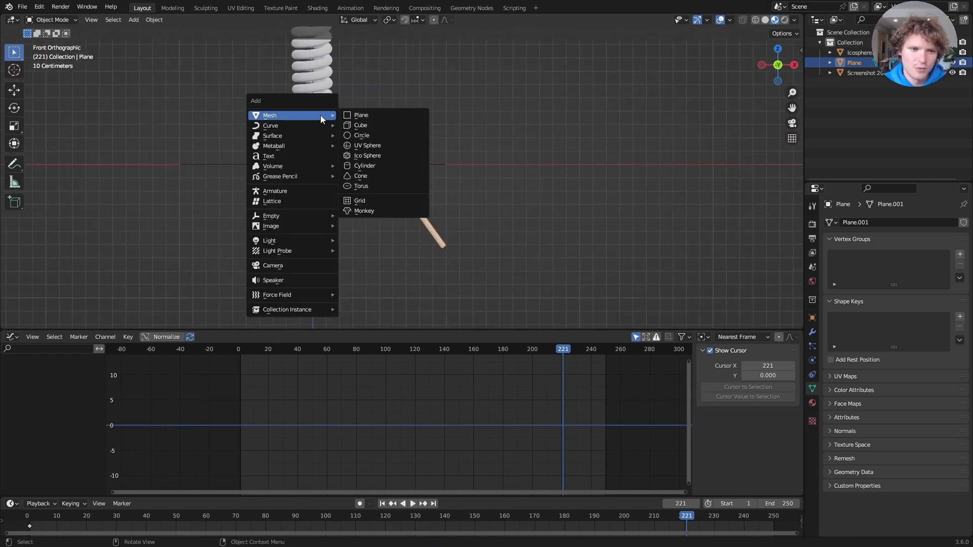
pyautogui.click(275, 191)
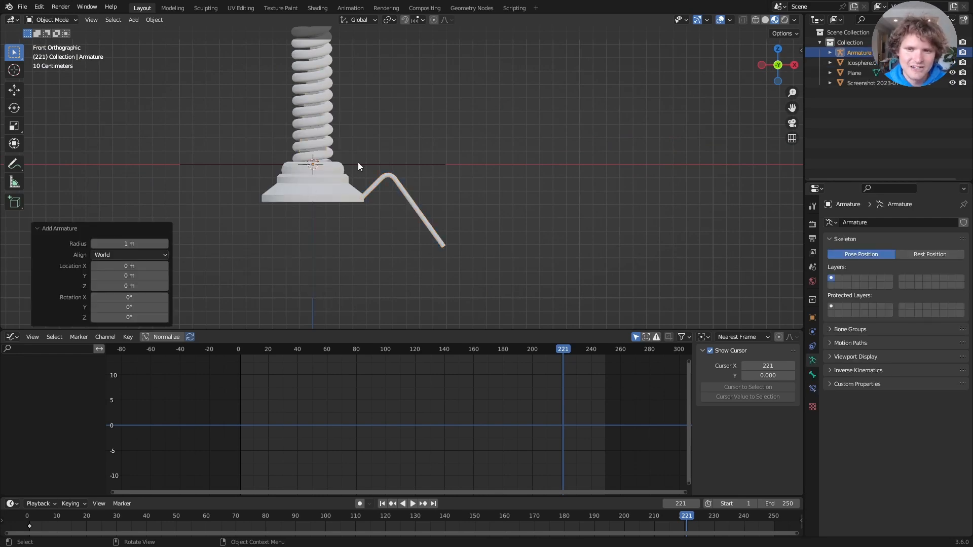
# Step: Switch to wireframe shading and move the armature about 0.36 m along X and -0.25 m along Z to the leg's base
pyautogui.click(755, 19)
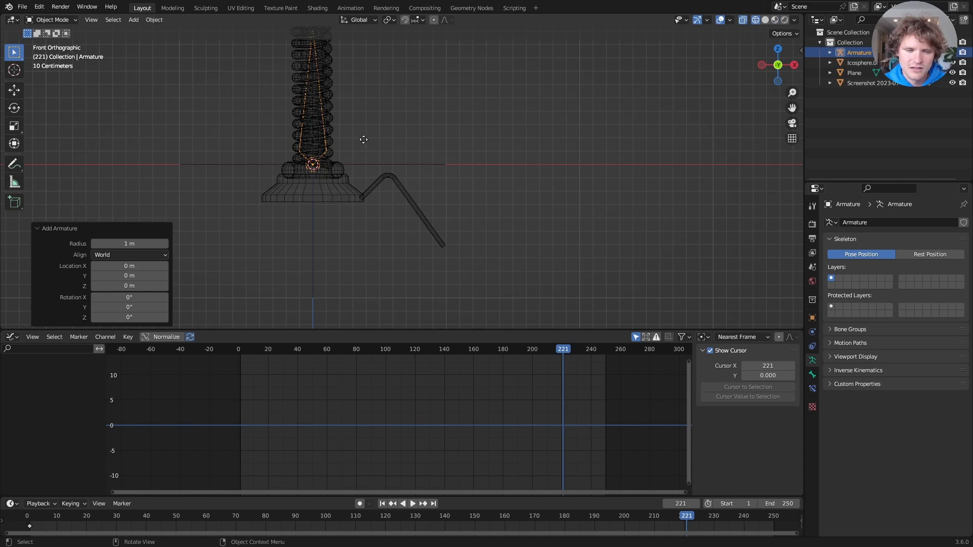
pyautogui.press('g')
pyautogui.click(411, 170)
pyautogui.scroll(5, 384, 187)
pyautogui.scroll(3, 384, 186)
pyautogui.keyDown('shift'); pyautogui.moveTo(272, 214); pyautogui.dragTo(494, 90, button='middle'); pyautogui.keyUp('shift')
pyautogui.press('g')
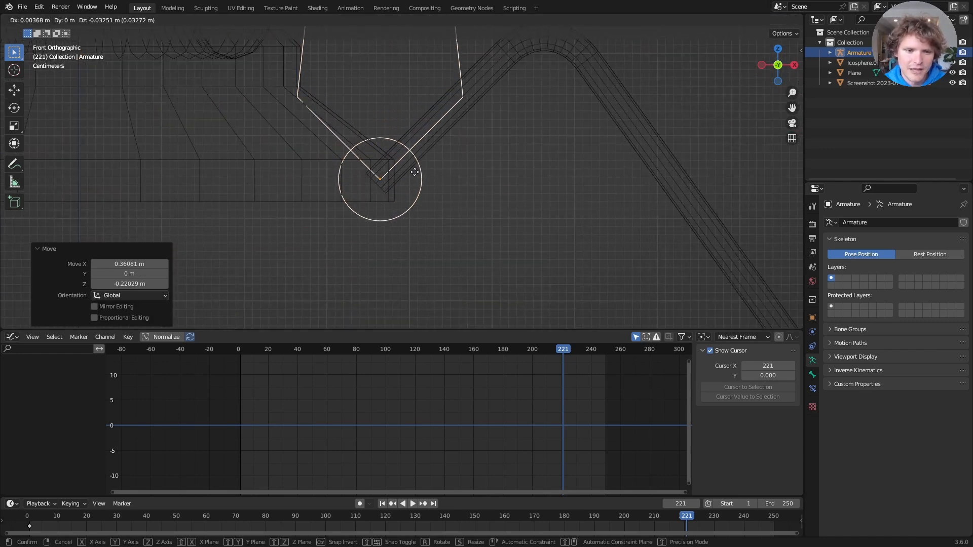
pyautogui.click(413, 175)
pyautogui.scroll(-8, 425, 168)
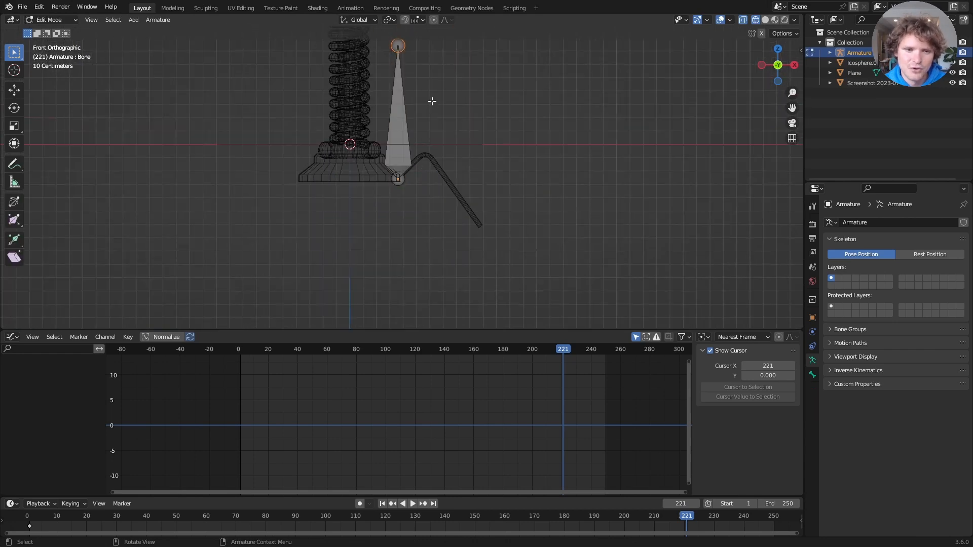
# Step: Move the bone's tip about 0.21 m in X and -0.82 m in Z to the leg's bend, and extrude a second bone to the leg's end
pyautogui.keyDown('shift'); pyautogui.moveTo(431, 103); pyautogui.dragTo(423, 143, button='middle'); pyautogui.keyUp('shift')
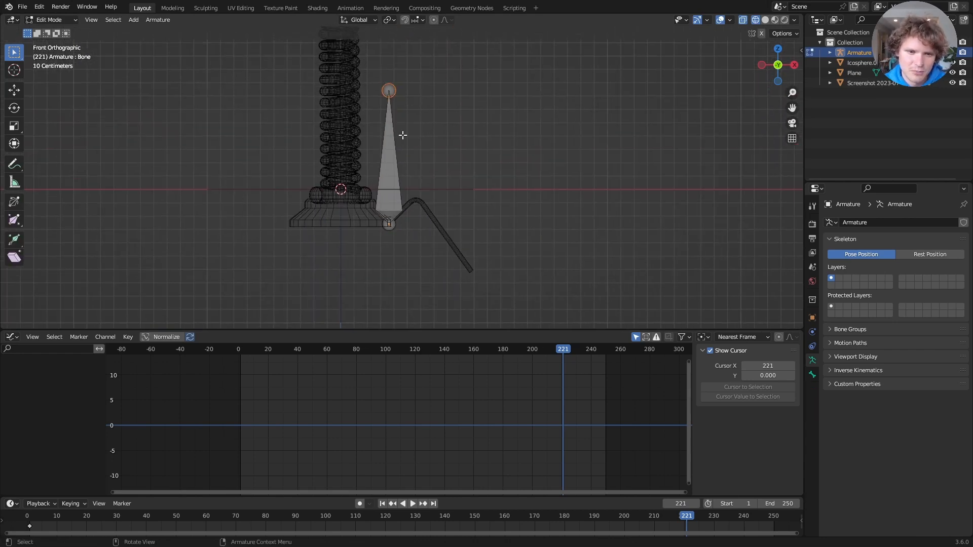
pyautogui.scroll(3, 402, 135)
pyautogui.press('g')
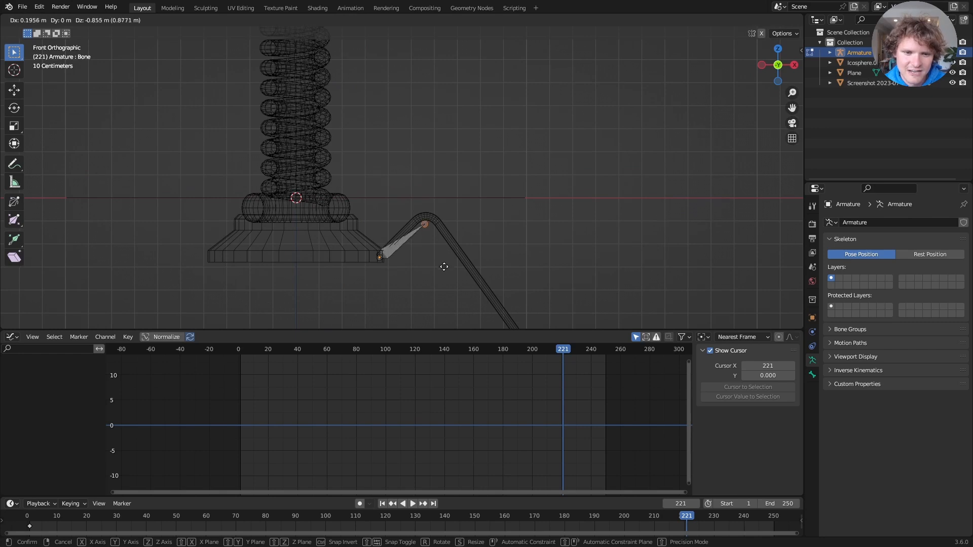
pyautogui.click(446, 257)
pyautogui.keyDown('shift'); pyautogui.moveTo(424, 229); pyautogui.dragTo(409, 147, button='middle'); pyautogui.keyUp('shift')
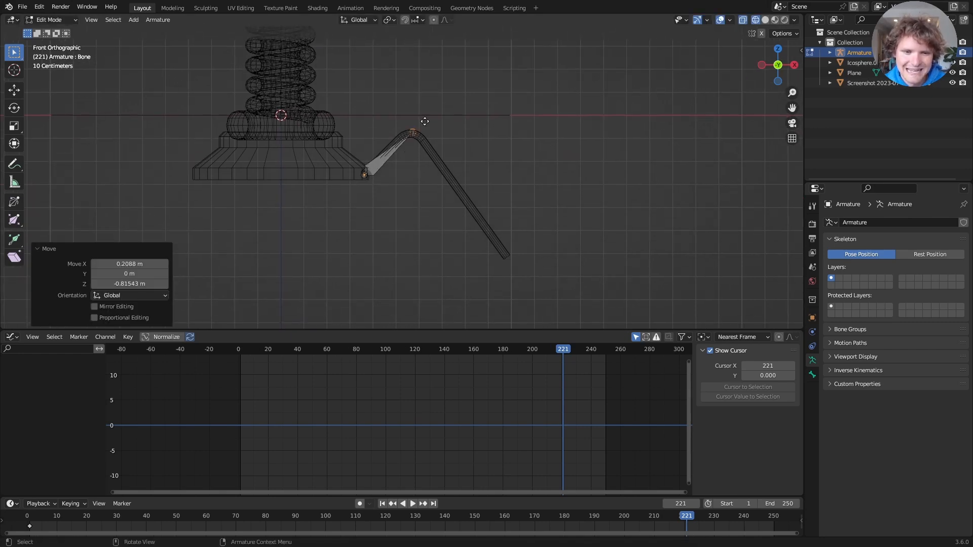
pyautogui.press('e')
pyautogui.click(517, 244)
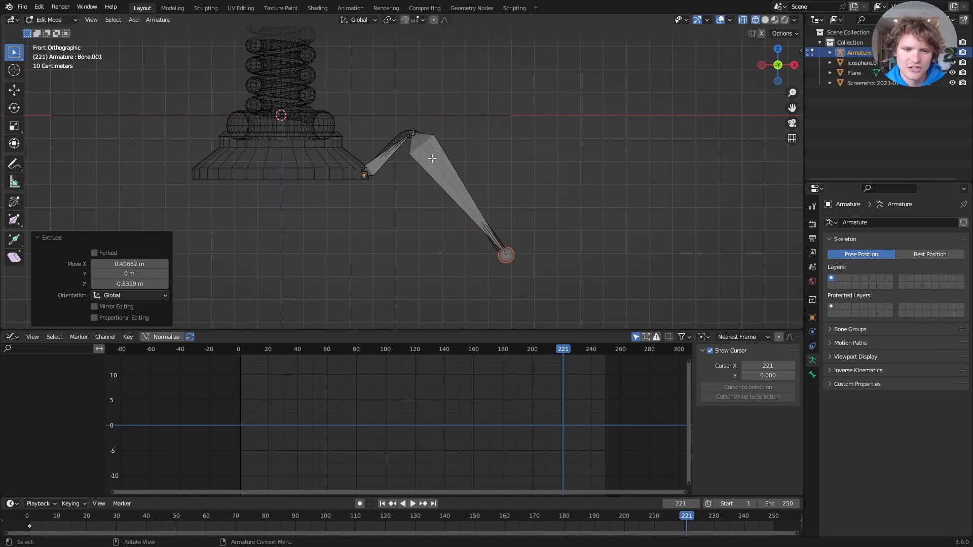
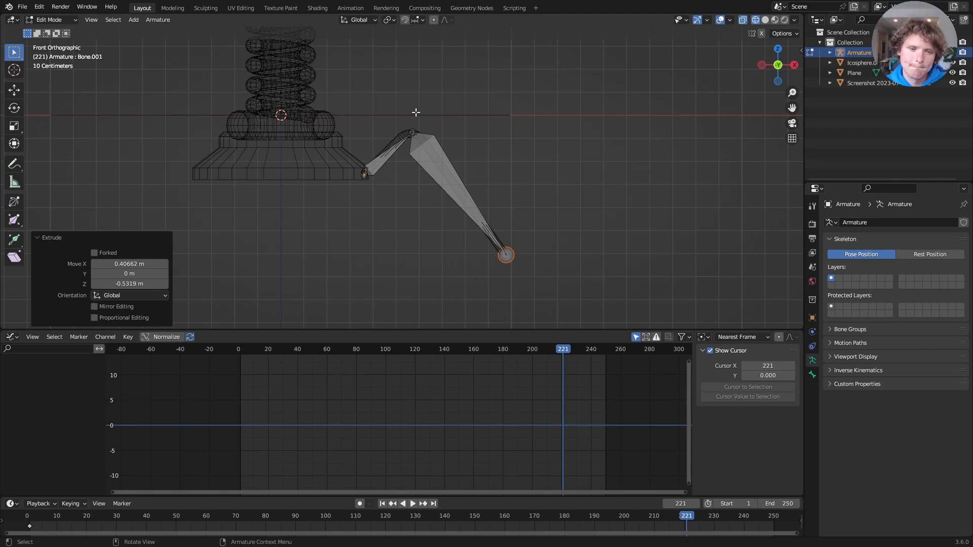
# Step: Return to object mode with solid shading and parent the leg mesh to the armature with automatic weights
pyautogui.press('Tab')
pyautogui.moveTo(421, 125); pyautogui.dragTo(673, 66, button='middle')
pyautogui.click(765, 19)
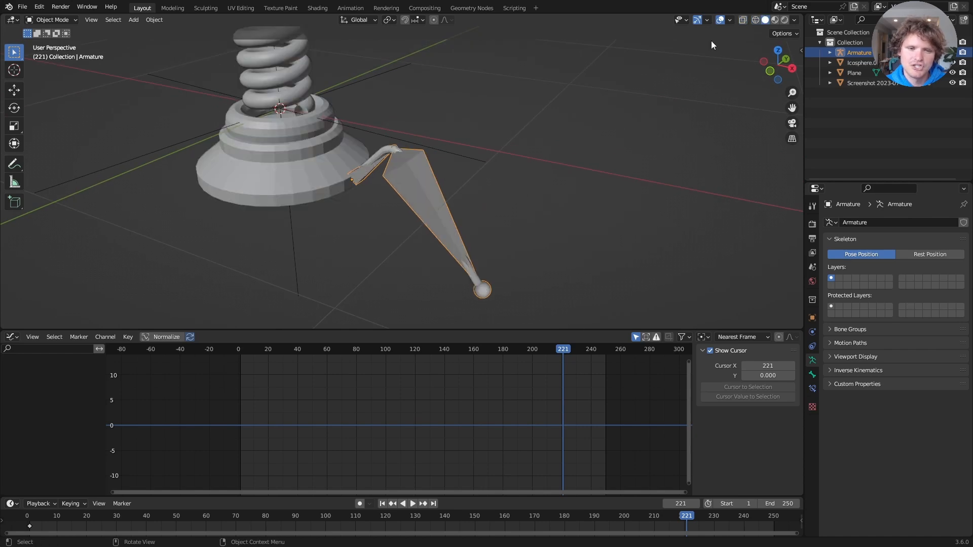
pyautogui.scroll(5, 353, 170)
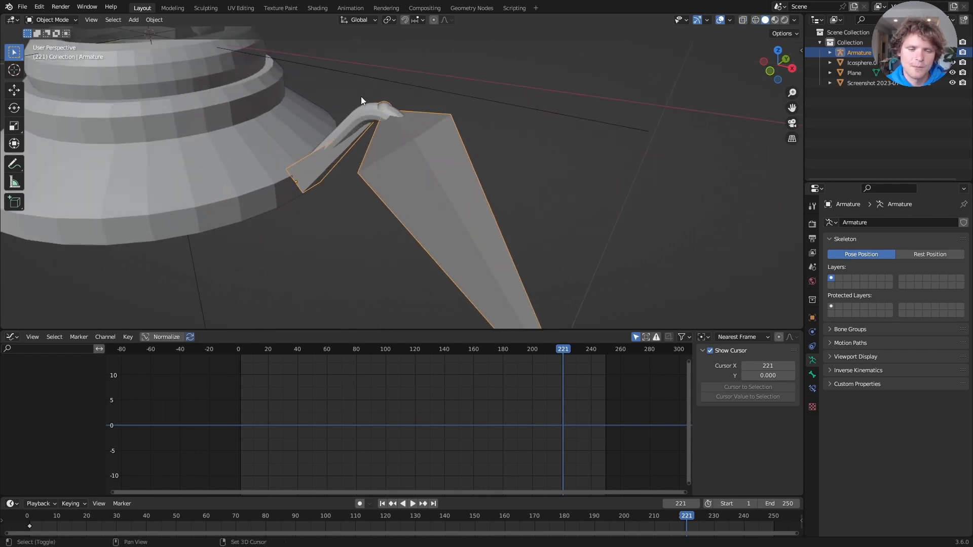
pyautogui.moveTo(361, 96); pyautogui.dragTo(390, 111, button='middle')
pyautogui.click(392, 132)
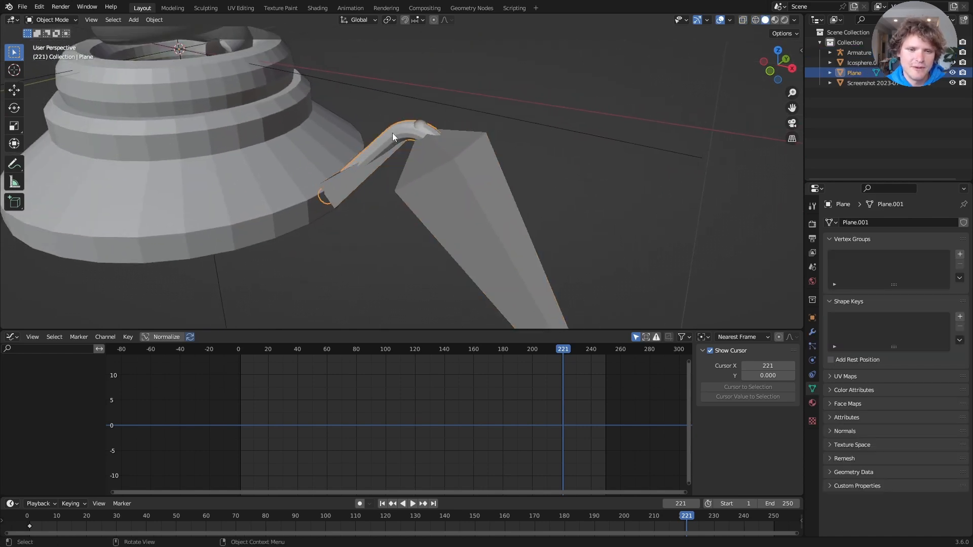
pyautogui.keyDown('shift'); pyautogui.click(469, 145); pyautogui.keyUp('shift')
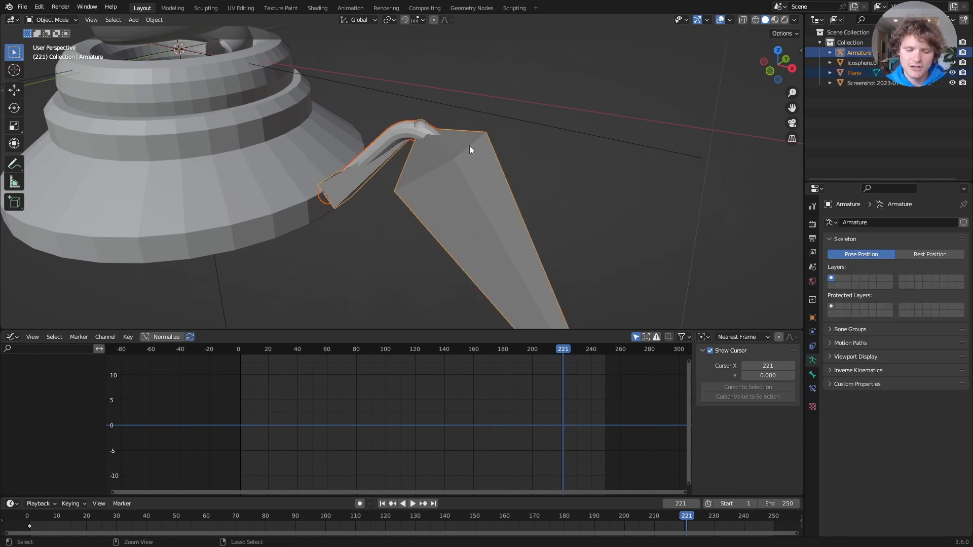
pyautogui.hotkey('ctrl', 'p')
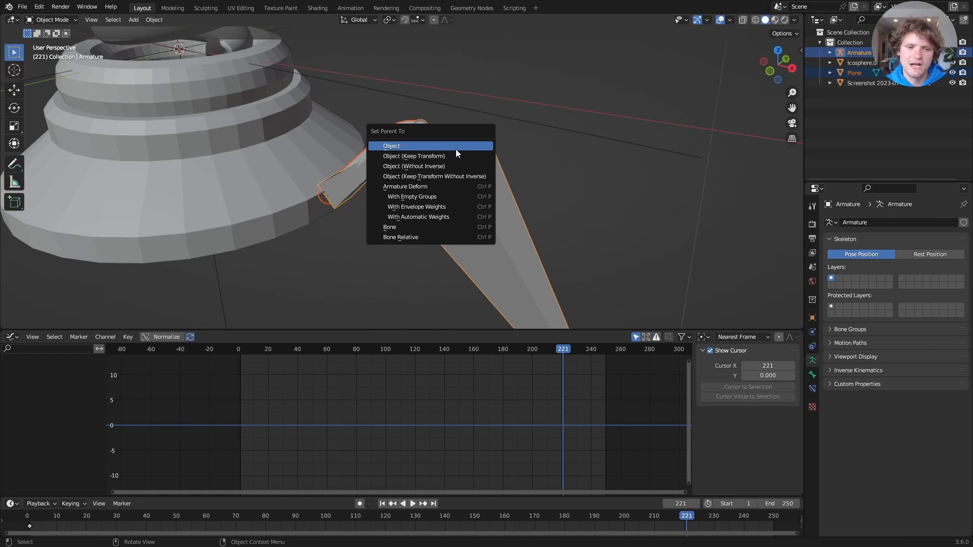
pyautogui.click(433, 217)
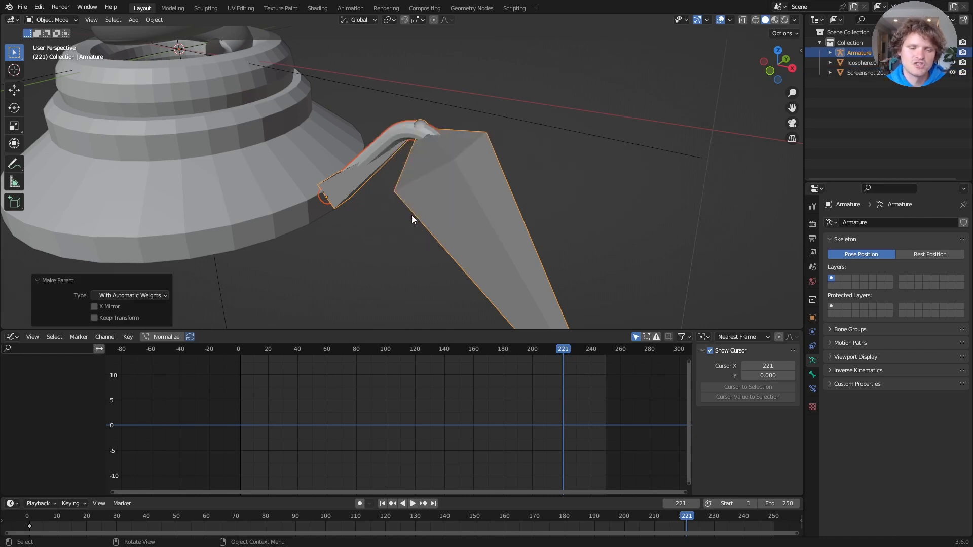
# Step: Try moving the armature to test the attached leg, and undo the move
pyautogui.hotkey('ctrl', 'Tab')
pyautogui.press('g')
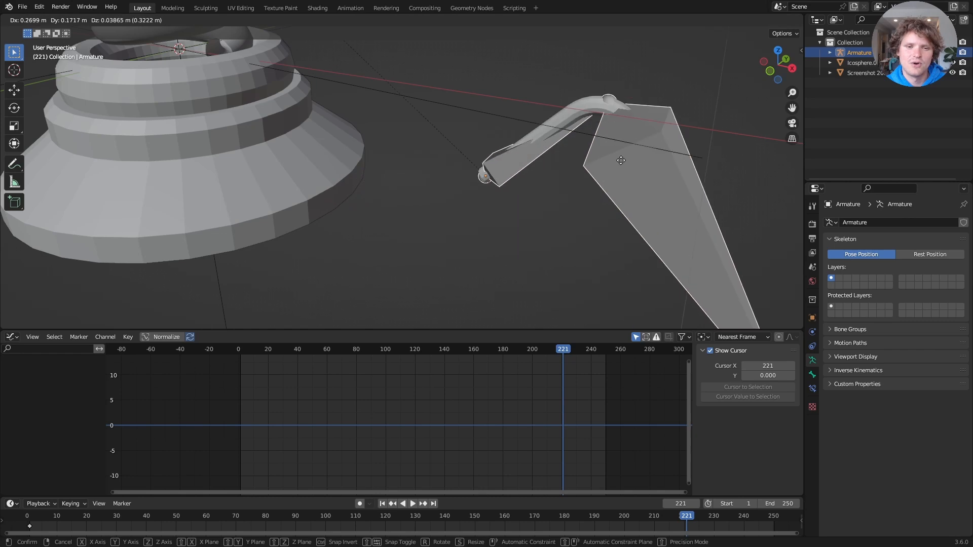
pyautogui.click(562, 122)
pyautogui.hotkey('ctrl', 'z')
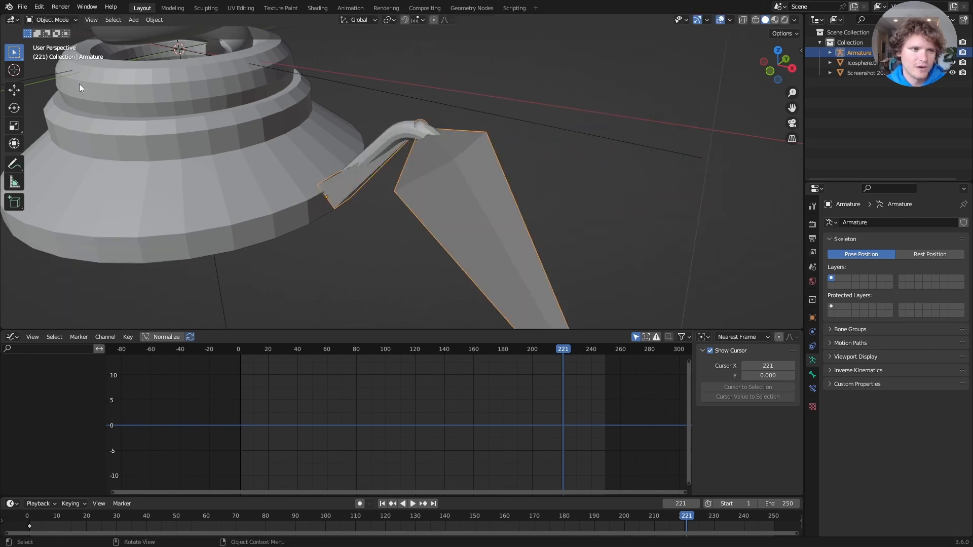
# Step: Put the armature in pose mode and select the lower leg bone in front view with wireframe shading
pyautogui.click(51, 20)
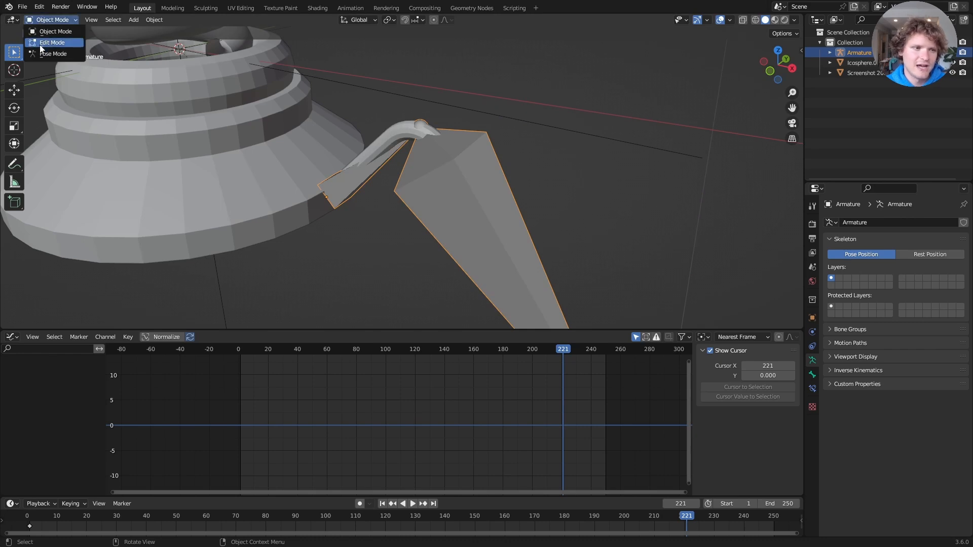
pyautogui.click(51, 54)
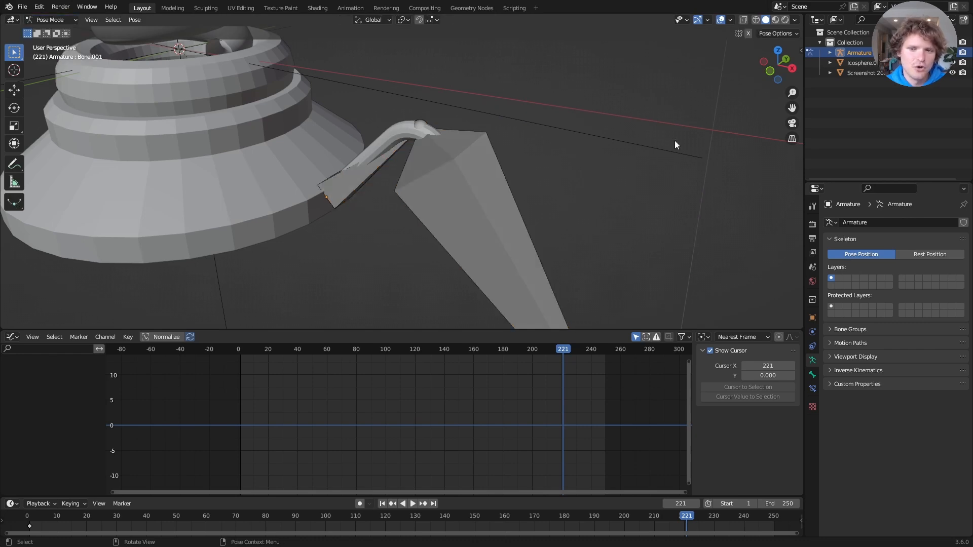
pyautogui.click(770, 70)
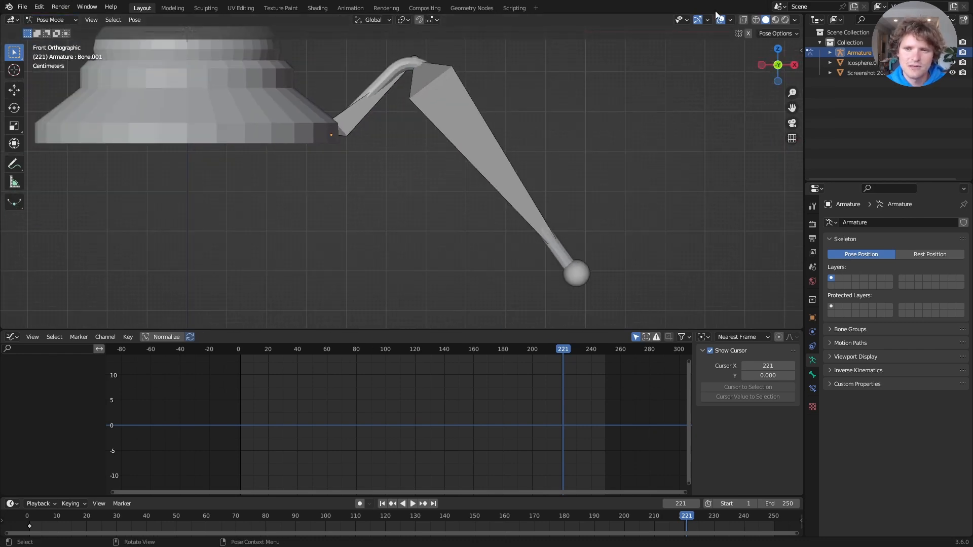
pyautogui.click(755, 20)
pyautogui.click(578, 276)
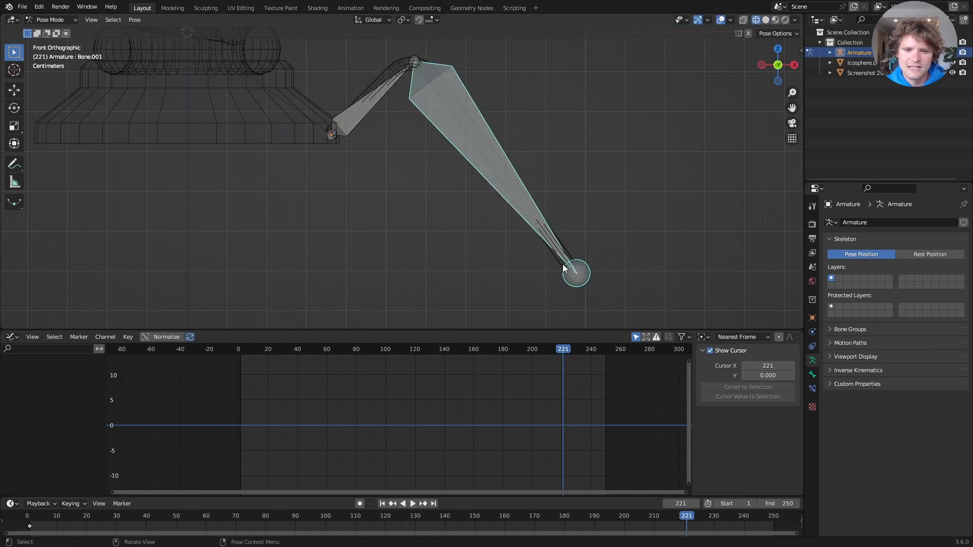
# Step: Rotate the lower leg bone about the knee as a test and undo the rotation
pyautogui.press('r')
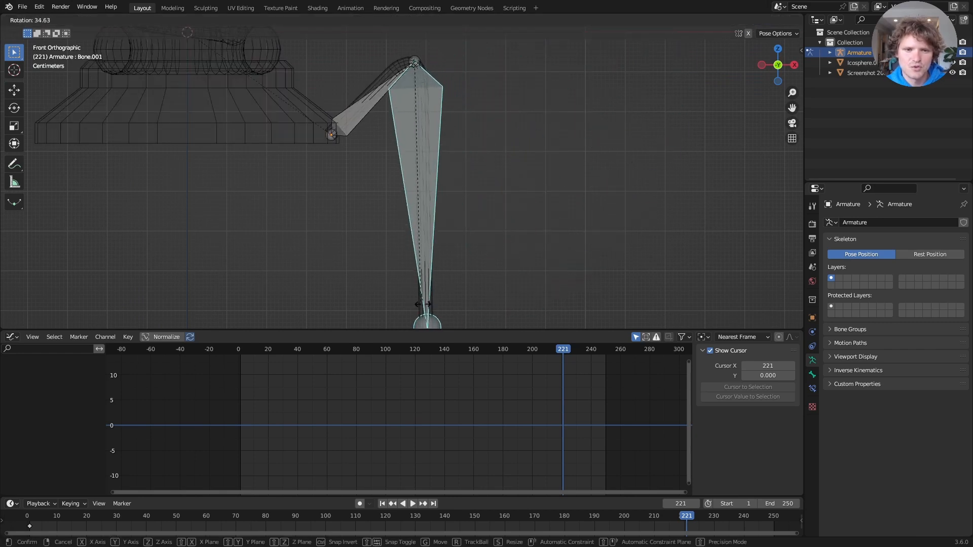
pyautogui.click(581, 226)
pyautogui.hotkey('ctrl', 'z')
# Step: Add the upper leg bone to the selection as the active bone, keeping the lower bone selected
pyautogui.keyDown('shift'); pyautogui.click(401, 59); pyautogui.keyUp('shift')
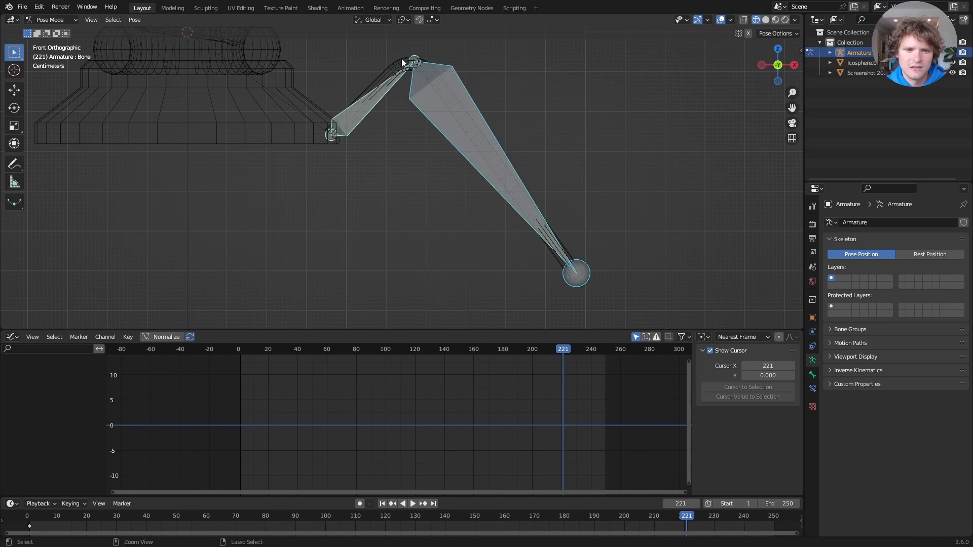
# Step: Try rotating the long bone in solid shading, undo the rotation, and test hiding and revealing the bone
pyautogui.moveTo(593, 294); pyautogui.dragTo(564, 266)
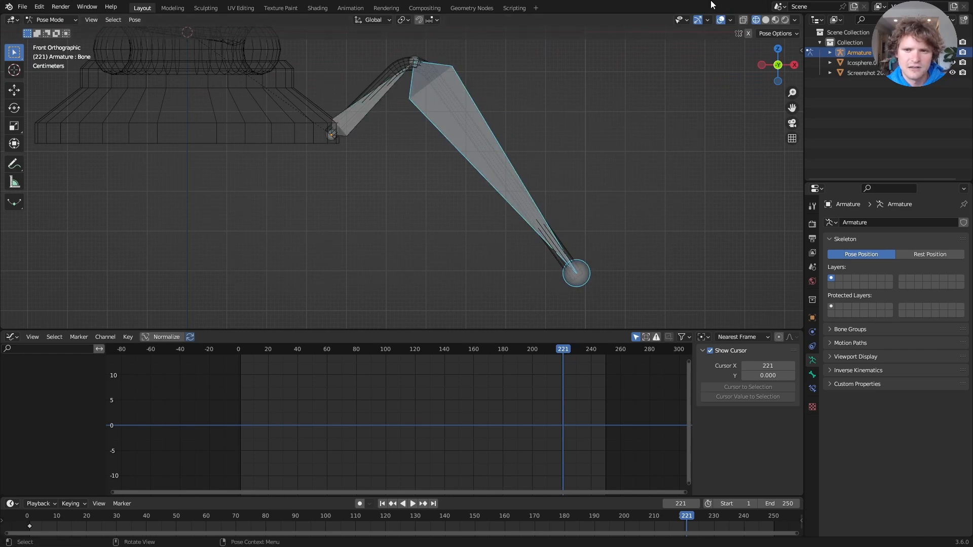
pyautogui.click(765, 22)
pyautogui.press('r')
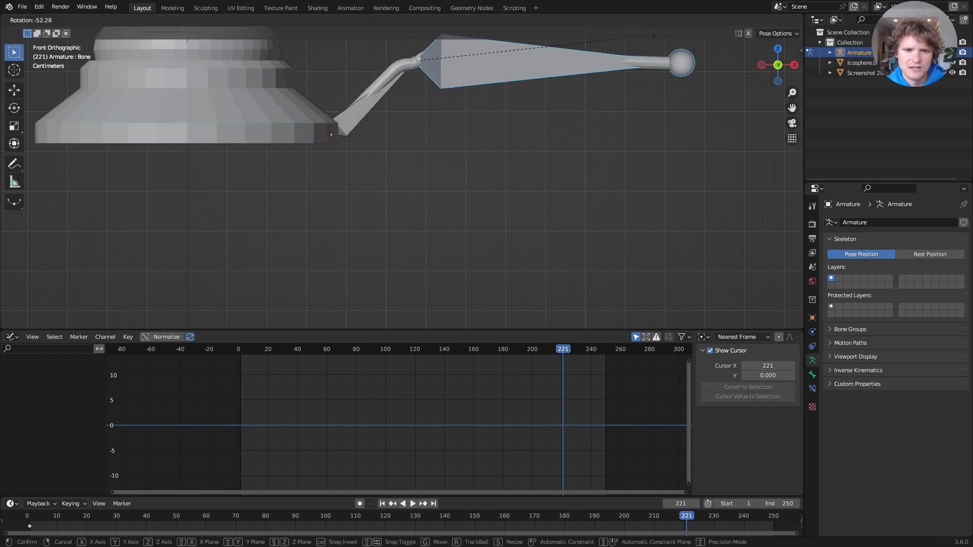
pyautogui.click(503, 231)
pyautogui.hotkey('ctrl', 'z')
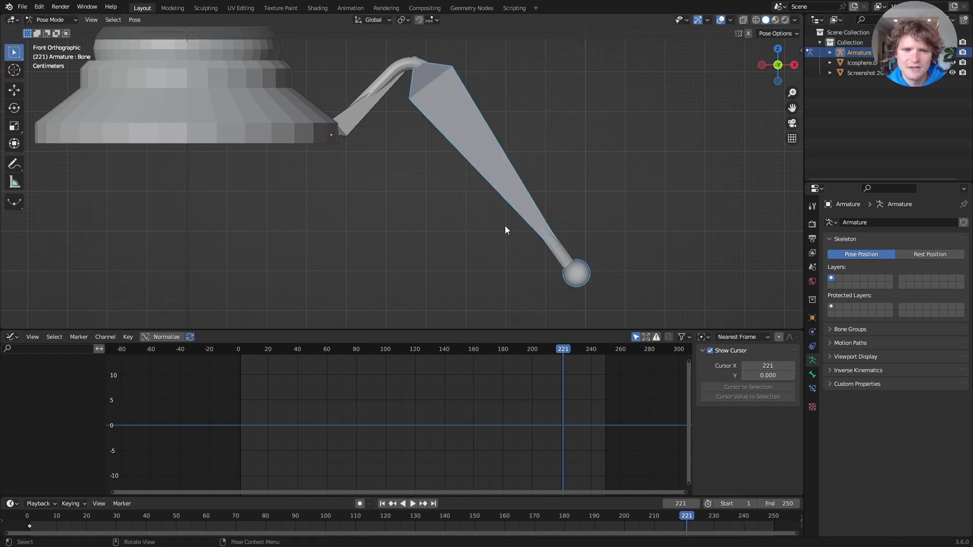
pyautogui.press('h')
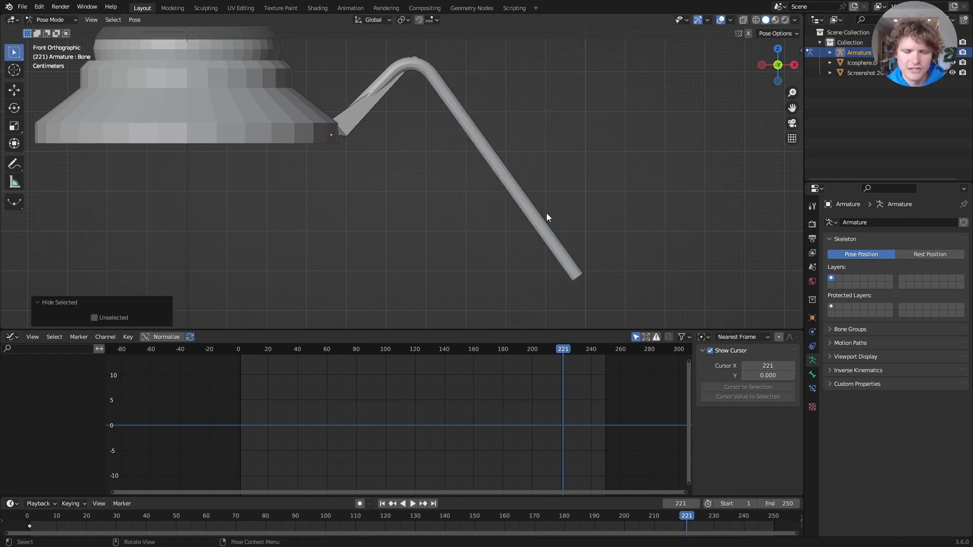
pyautogui.hotkey('alt', 'h')
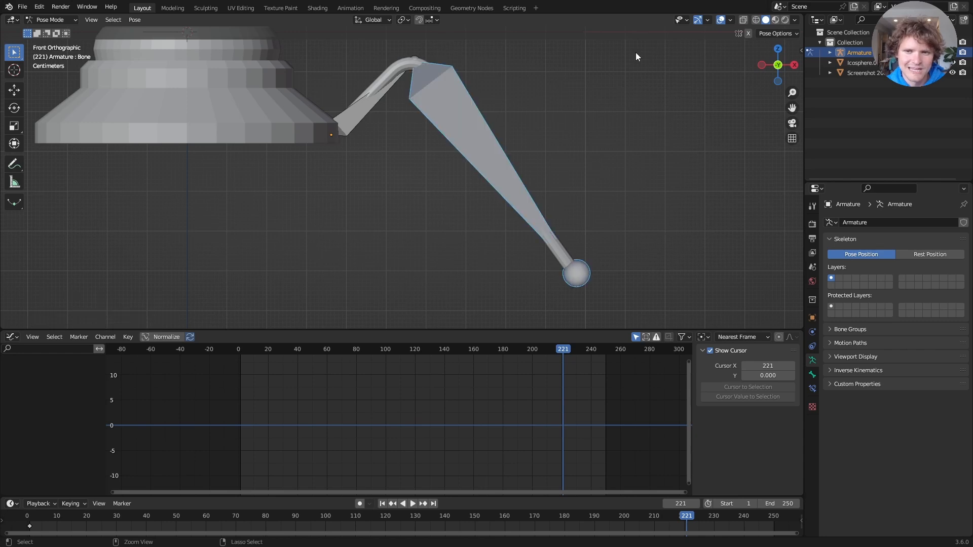
# Step: Try rotating the long bone and the short bone in wireframe shading, undoing each rotation
pyautogui.click(756, 20)
pyautogui.press('r')
pyautogui.click(734, 96)
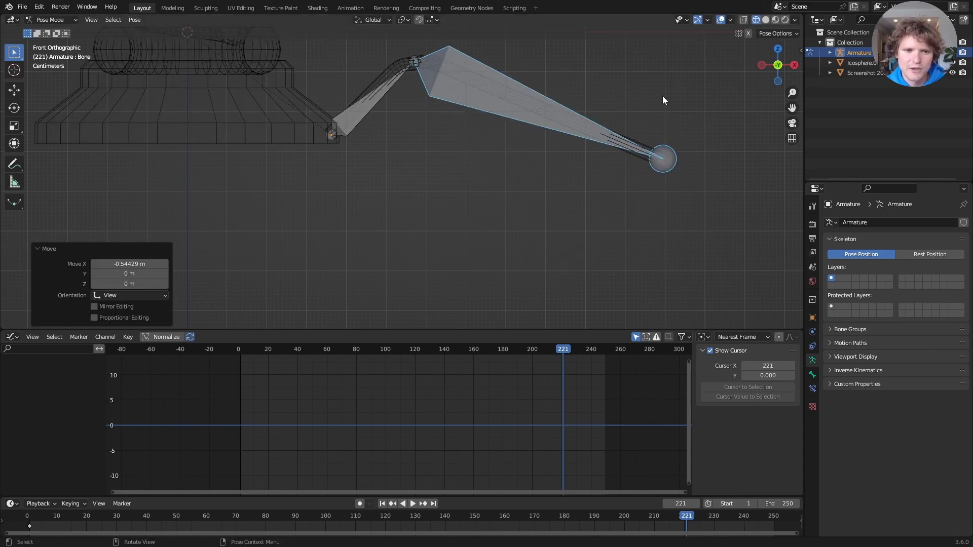
pyautogui.hotkey('ctrl', 'z')
pyautogui.keyDown('shift'); pyautogui.click(413, 63); pyautogui.keyUp('shift')
pyautogui.press('r')
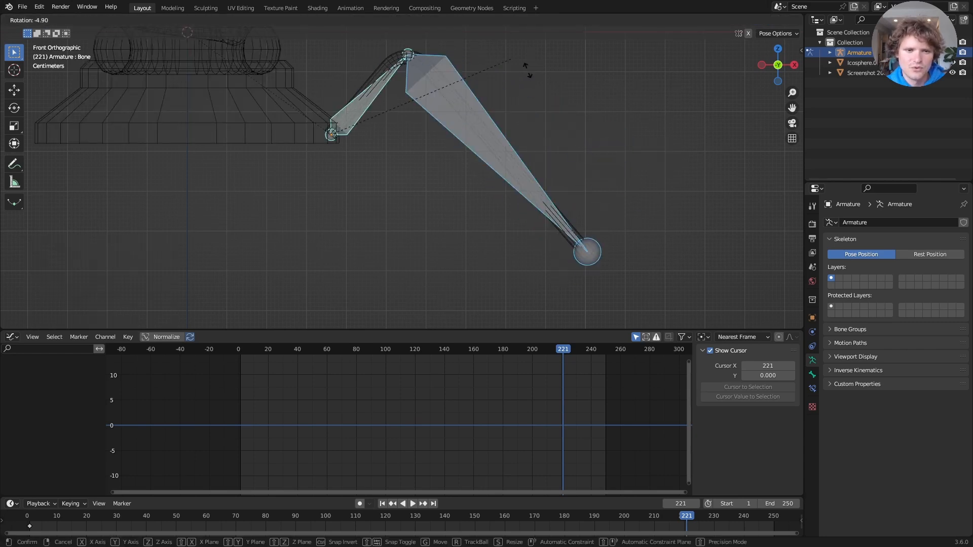
pyautogui.click(503, 59)
pyautogui.hotkey('ctrl', 'z')
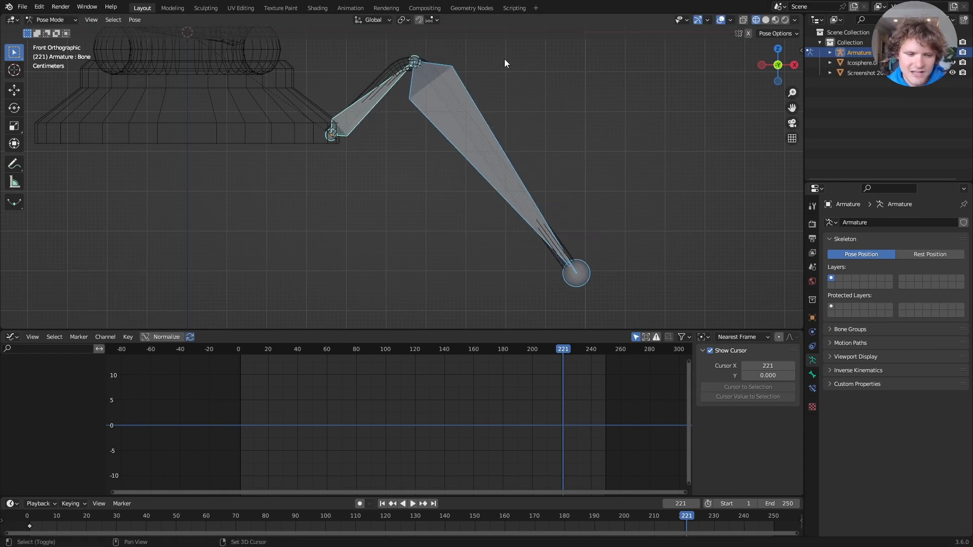
# Step: Insert a Location & Rotation keyframe for both bones of the armature at frame 1
pyautogui.hotkey('shift', 'Left')
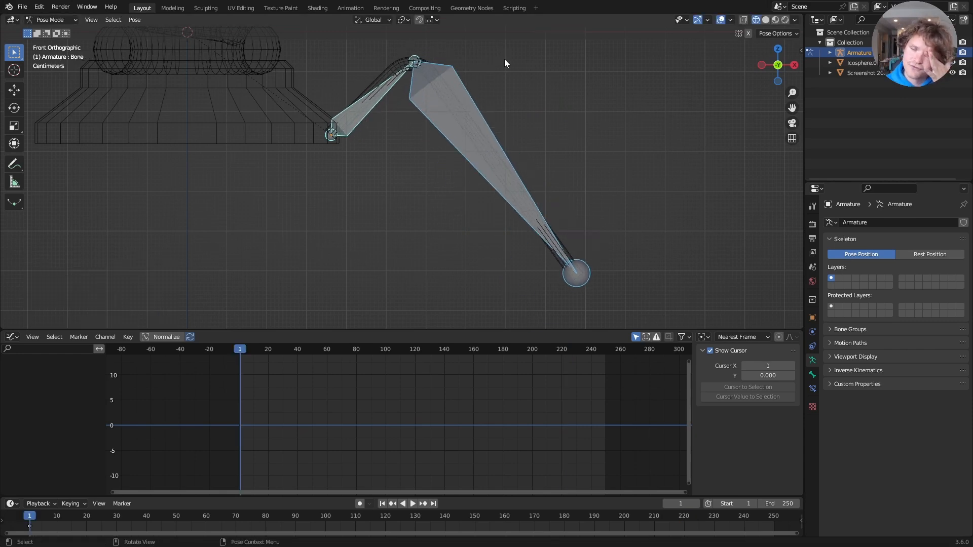
pyautogui.scroll(-6, 482, 93)
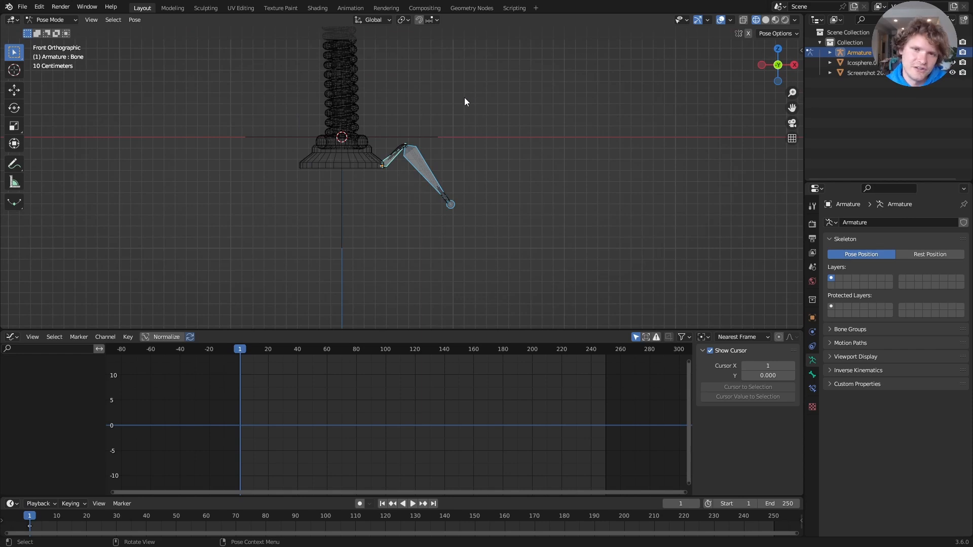
pyautogui.scroll(5, 464, 98)
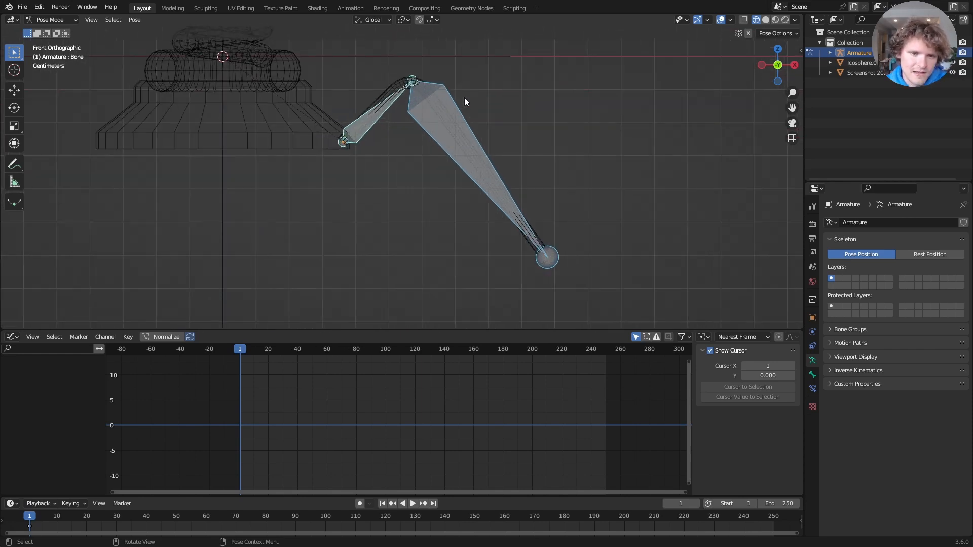
pyautogui.keyDown('shift'); pyautogui.moveTo(458, 111); pyautogui.dragTo(447, 119, button='middle'); pyautogui.keyUp('shift')
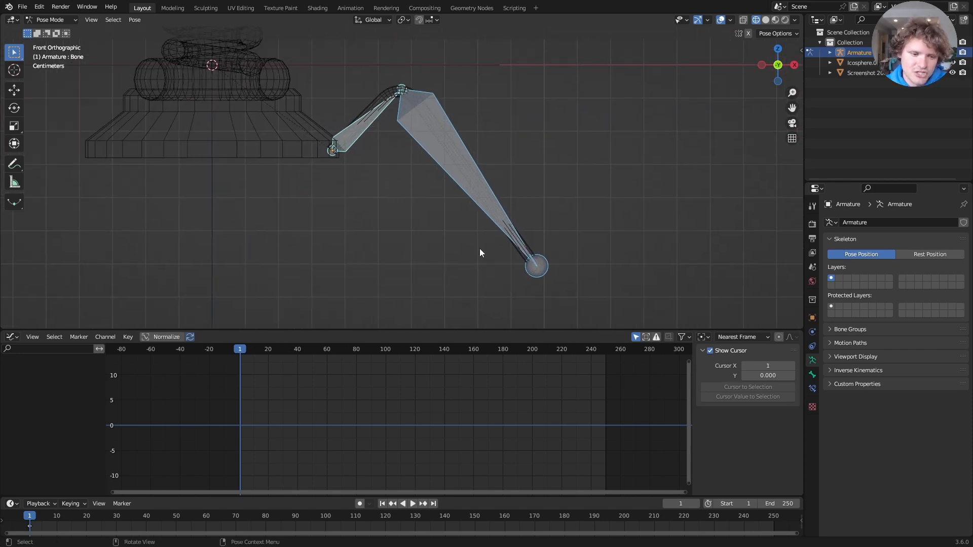
pyautogui.moveTo(612, 300); pyautogui.dragTo(233, 43)
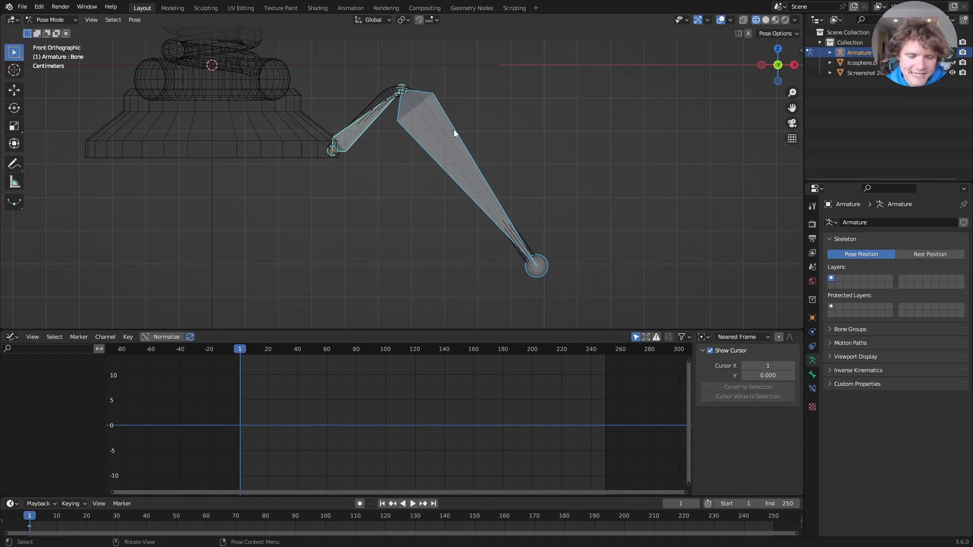
pyautogui.press('i')
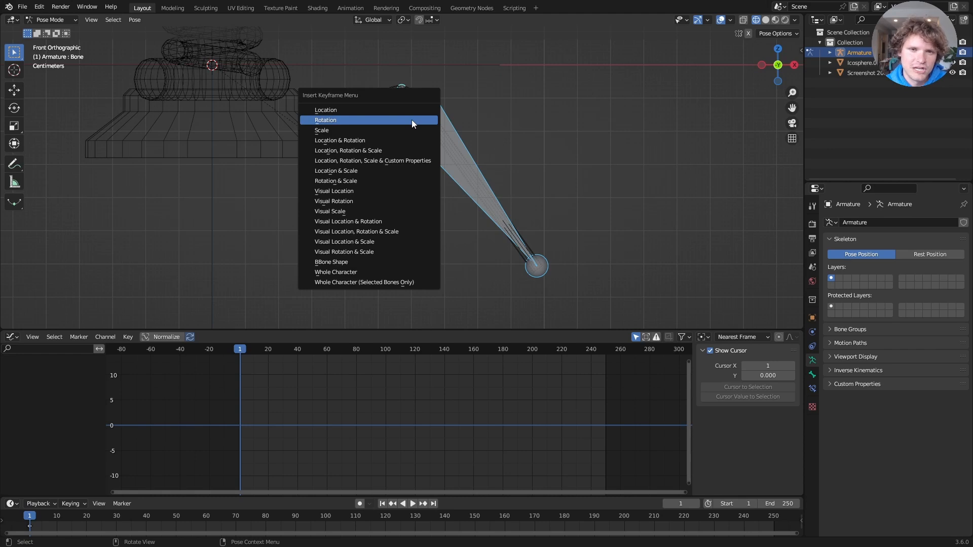
pyautogui.click(358, 146)
# Step: At frame 5, rotate the short bone attached to the base by about -13.9°
pyautogui.press('Home')
pyautogui.scroll(2, 349, 405)
pyautogui.moveTo(358, 410); pyautogui.dragTo(370, 437, button='middle')
pyautogui.scroll(3, 357, 389)
pyautogui.scroll(2, 357, 354)
pyautogui.moveTo(340, 351); pyautogui.dragTo(344, 351)
pyautogui.moveTo(406, 130)
pyautogui.mouseDown()
pyautogui.moveTo(401, 47)
pyautogui.moveTo(391, 48)
pyautogui.mouseUp()
pyautogui.moveTo(401, 91); pyautogui.dragTo(426, 48)
pyautogui.moveTo(401, 91); pyautogui.dragTo(396, 78)
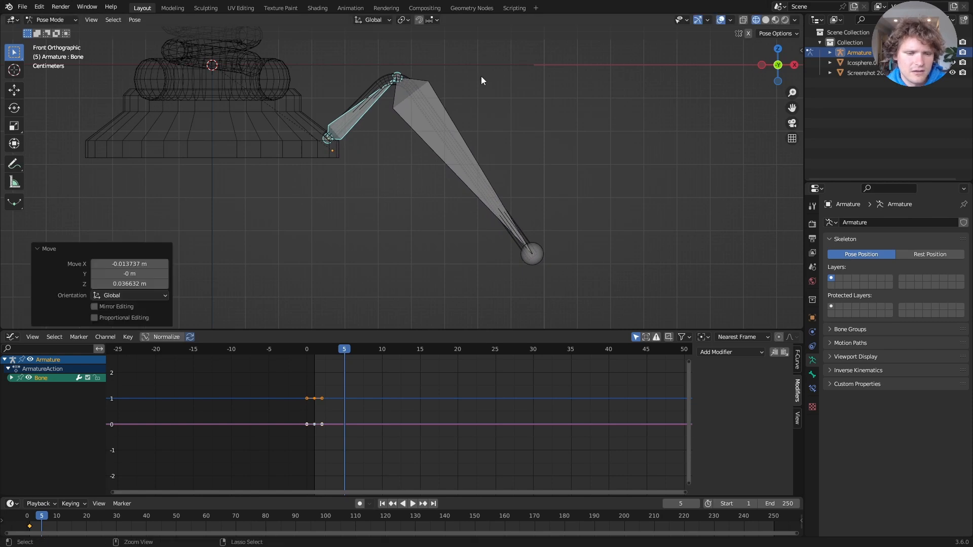
pyautogui.hotkey('ctrl', 'z')
pyautogui.press('r')
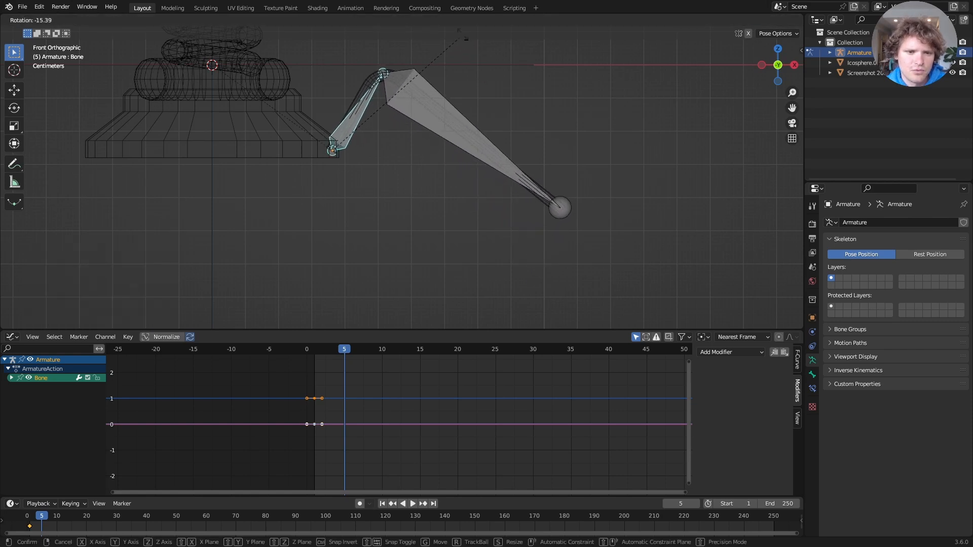
pyautogui.click(547, 202)
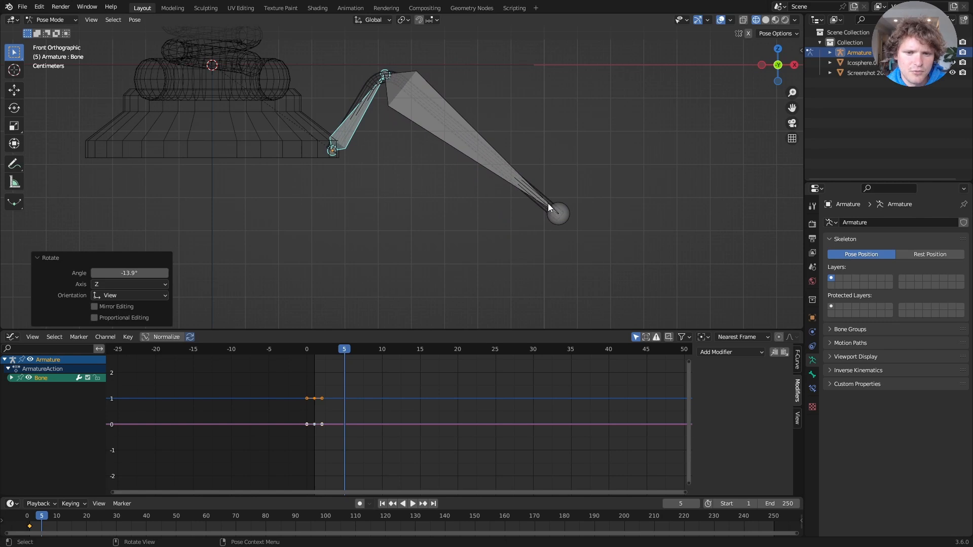
# Step: Rotate the long bone upward in the view plane at frame 5 to extend the leg outward
pyautogui.click(547, 203)
pyautogui.press('r')
pyautogui.press('z')
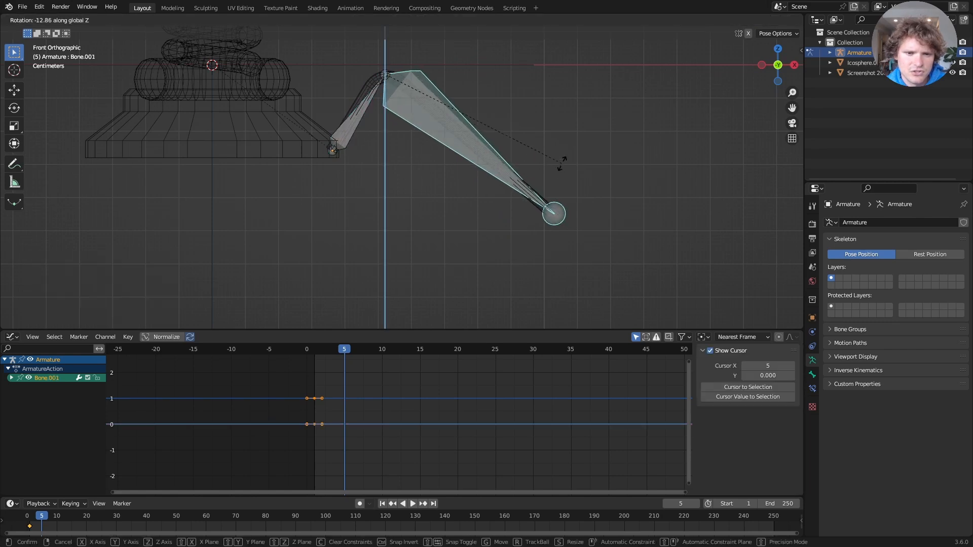
pyautogui.click(562, 164)
pyautogui.hotkey('ctrl', 'z')
pyautogui.press('r')
pyautogui.press('g')
pyautogui.click(569, 130)
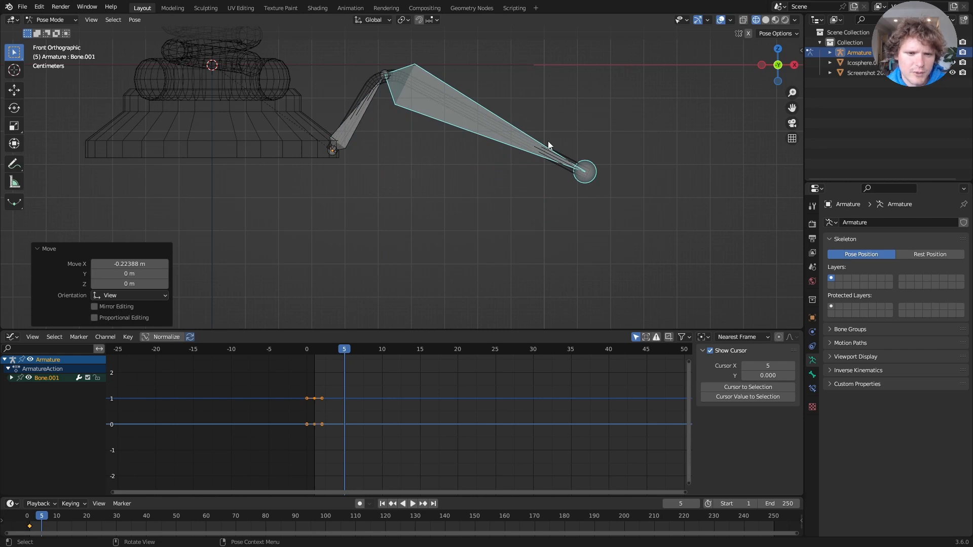
# Step: Insert a Location & Rotation keyframe for both bones at frame 5
pyautogui.press('a')
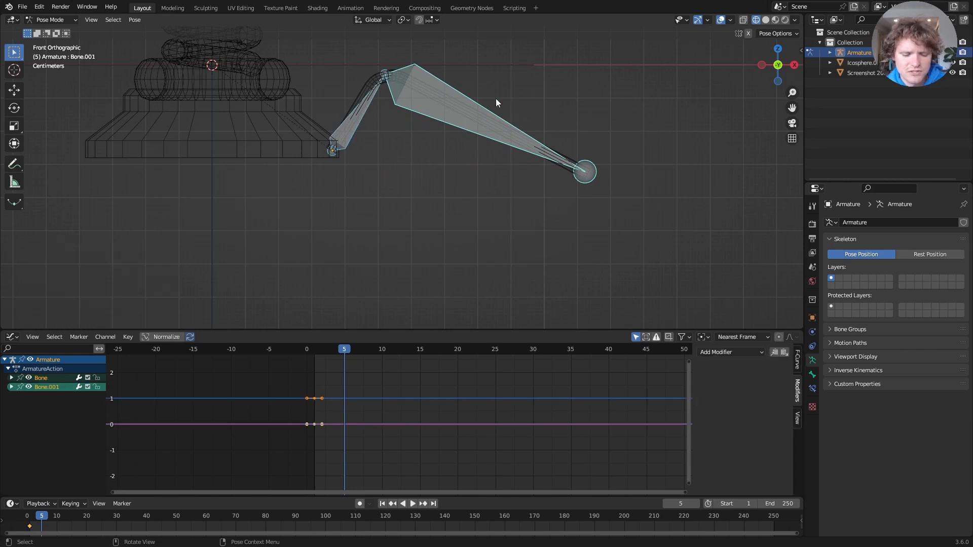
pyautogui.press('i')
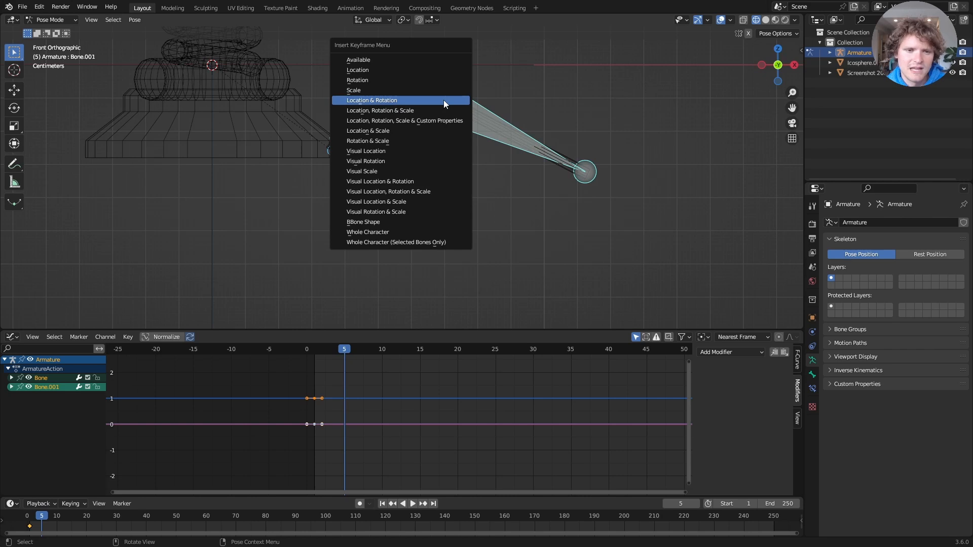
pyautogui.click(442, 100)
# Step: Try rotating the long bone slightly inward at frame 1 and keyframing the adjusted pose
pyautogui.moveTo(342, 349); pyautogui.dragTo(314, 349)
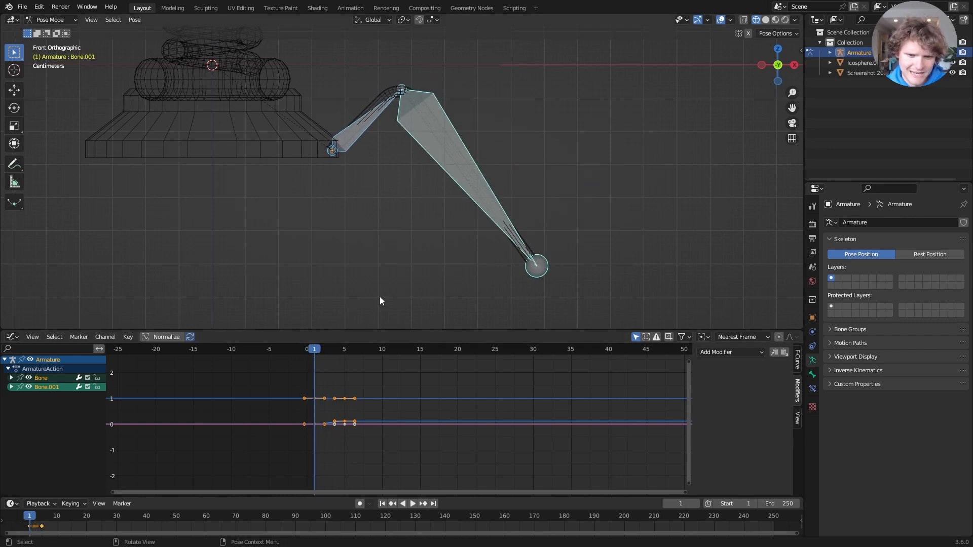
pyautogui.click(521, 273)
pyautogui.press('g')
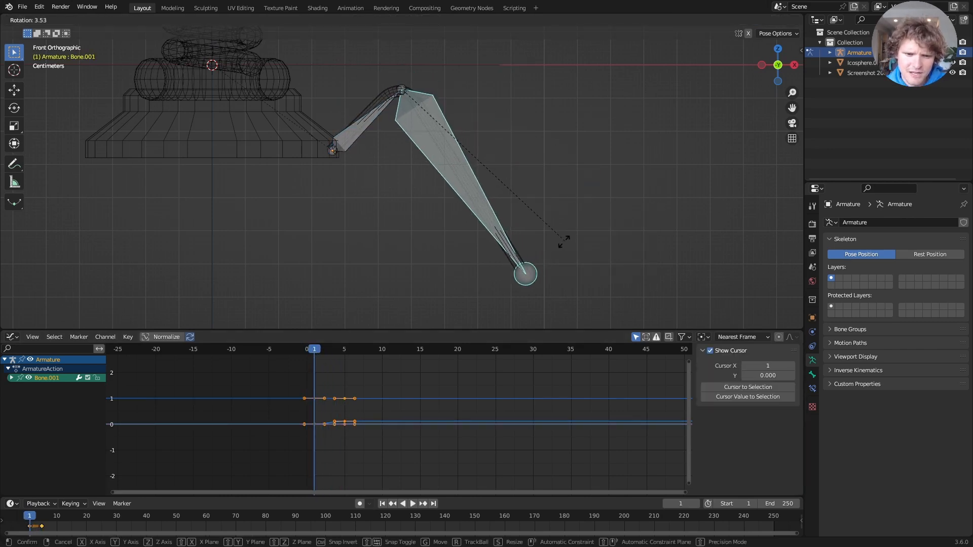
pyautogui.click(555, 248)
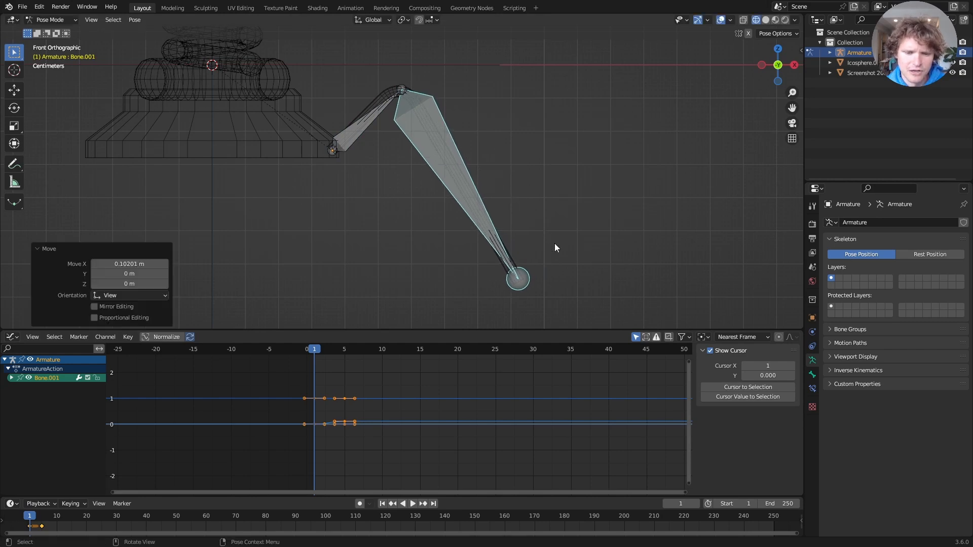
pyautogui.press('i')
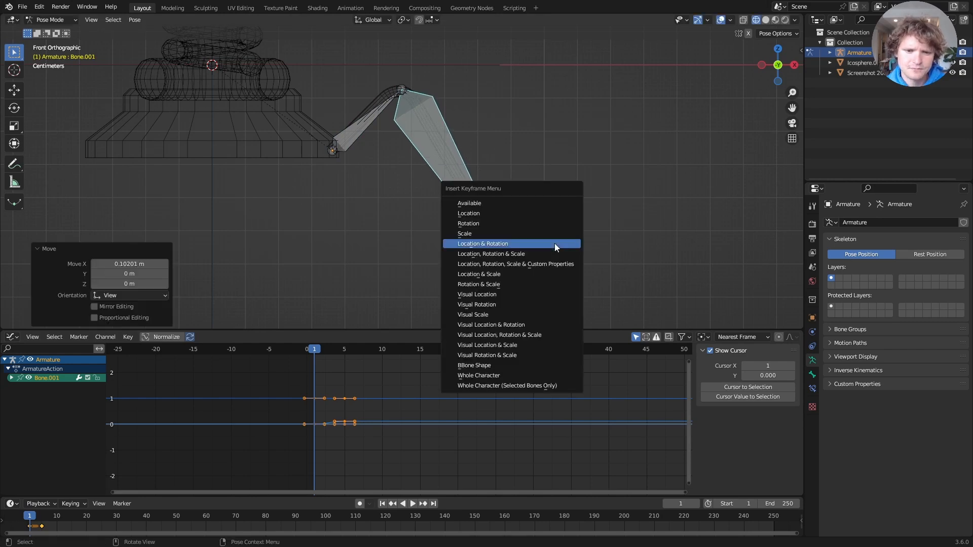
pyautogui.click(470, 226)
# Step: Move the playhead to frame 10 and switch the Graph Editor area to a Timeline showing the keyframes
pyautogui.moveTo(319, 349); pyautogui.dragTo(382, 358)
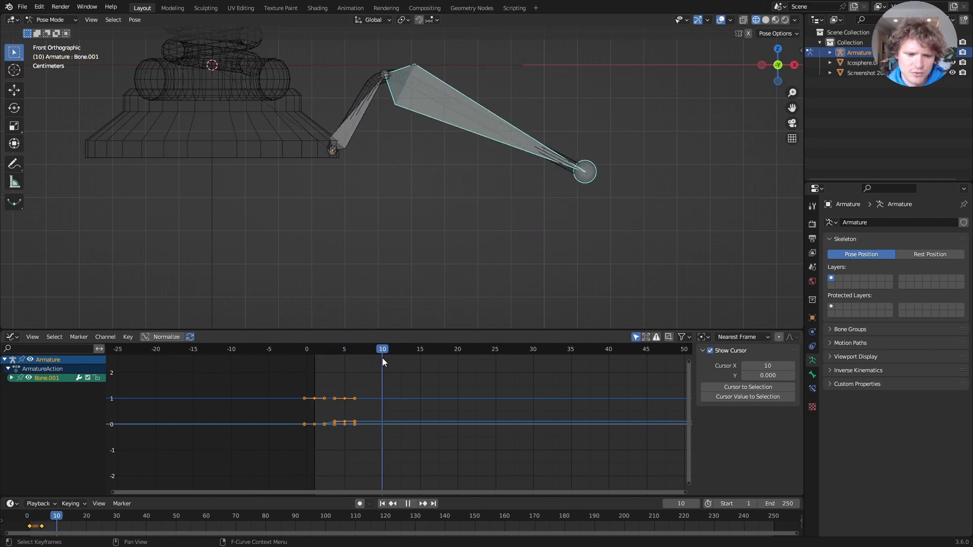
pyautogui.click(11, 337)
pyautogui.click(150, 375)
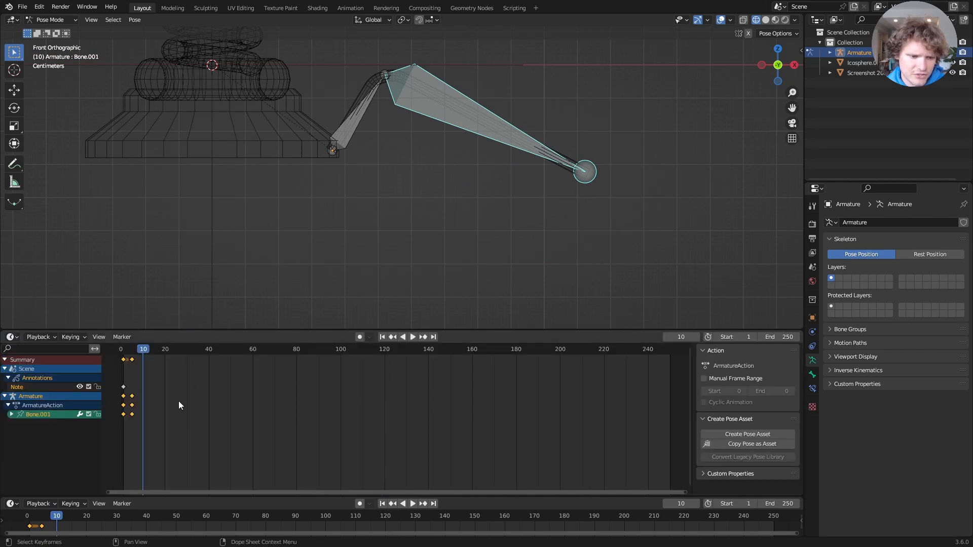
pyautogui.moveTo(158, 404); pyautogui.dragTo(369, 409, button='middle')
pyautogui.scroll(11, 341, 409)
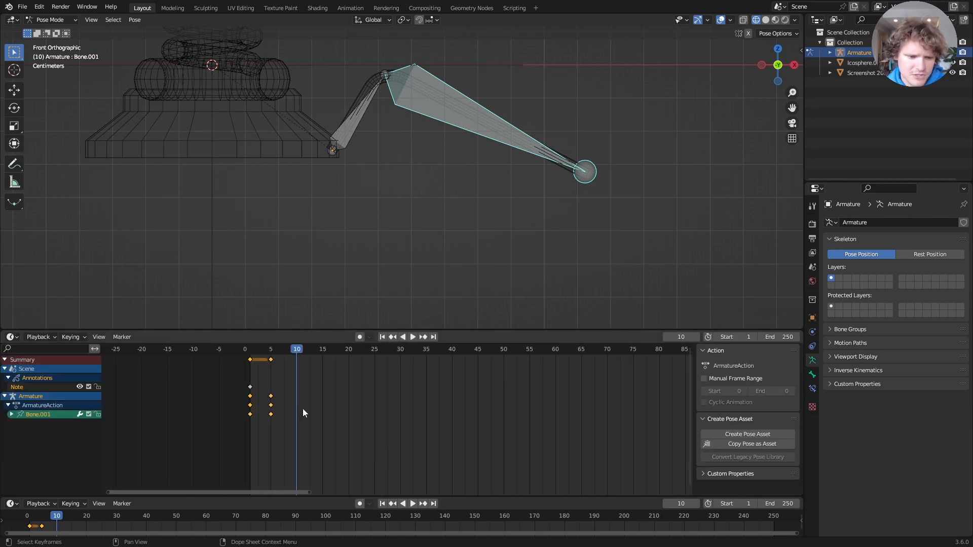
# Step: Try pasting the long bone's frame 1 keyframes at frame 10, preview the motion, and undo the paste
pyautogui.moveTo(252, 425); pyautogui.dragTo(224, 344)
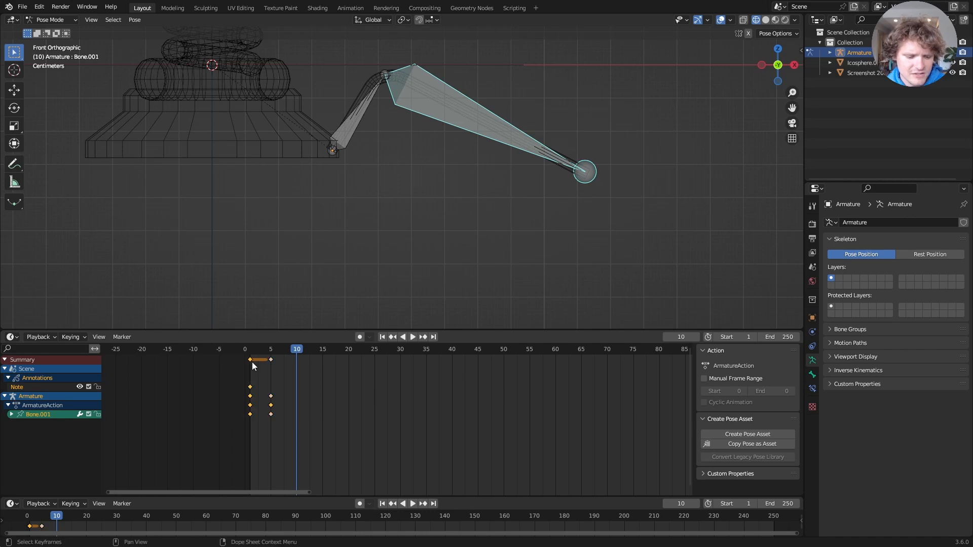
pyautogui.hotkey('ctrl', 'v')
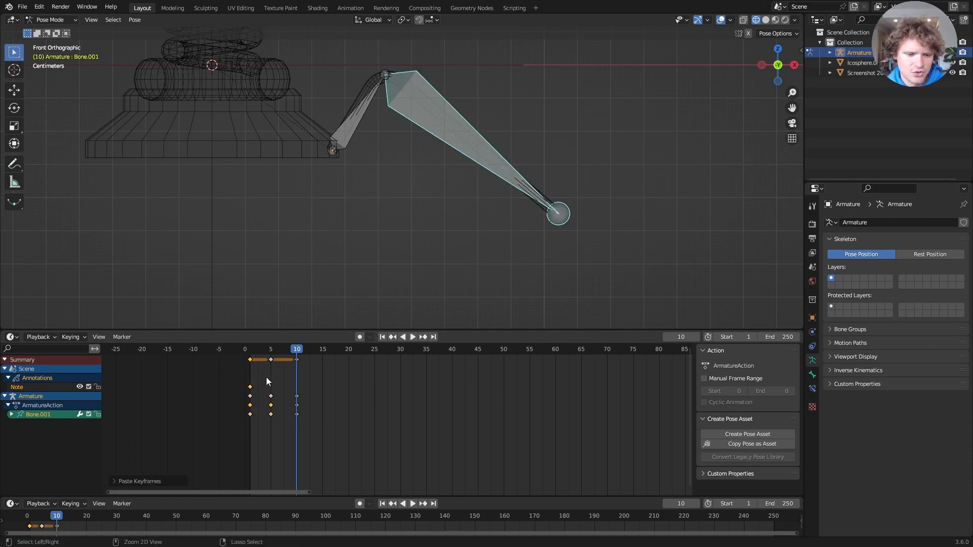
pyautogui.press('space')
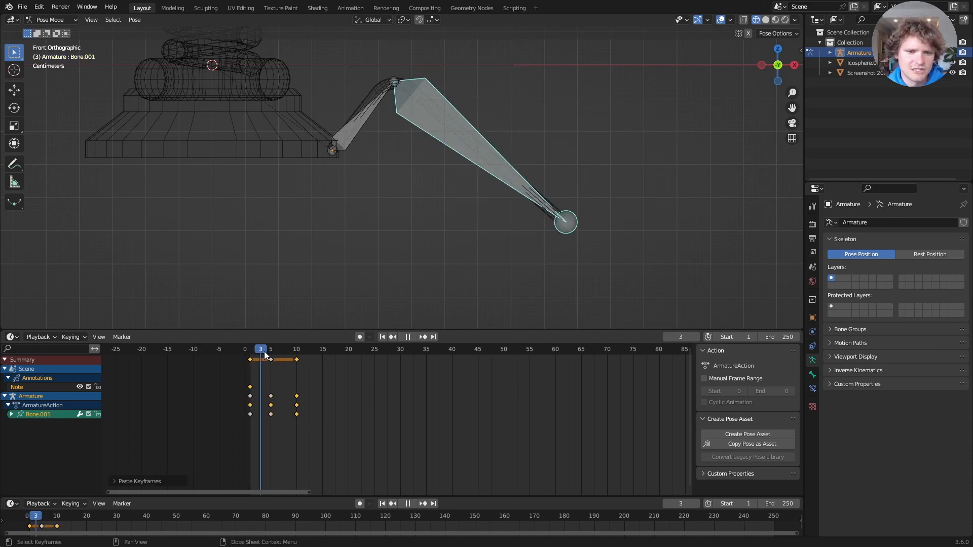
pyautogui.moveTo(297, 349); pyautogui.dragTo(271, 350)
pyautogui.hotkey('ctrl', 'z')
pyautogui.hotkey('ctrl', 'z')
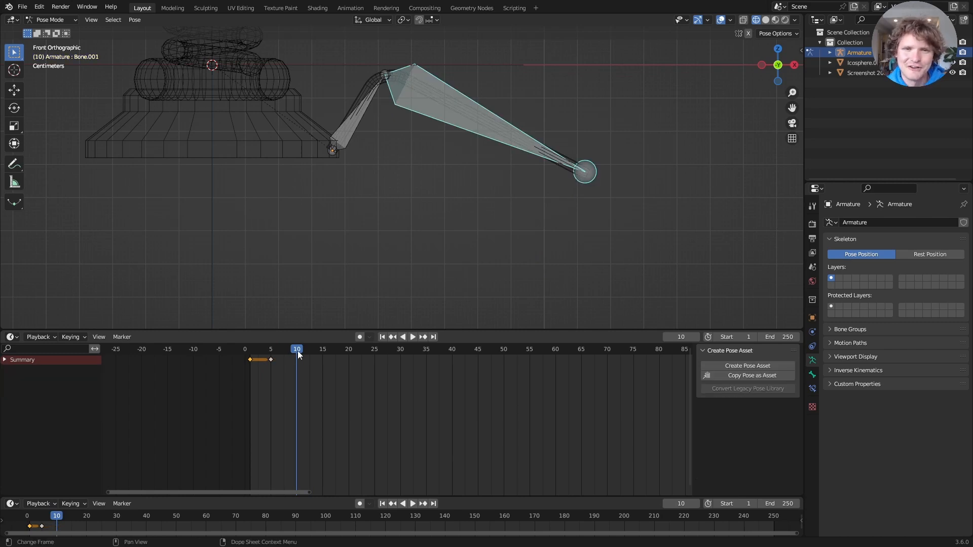
# Step: Copy both bones' frame 1 keyframes to frame 10 so the leg returns to its starting pose
pyautogui.keyDown('shift'); pyautogui.moveTo(446, 126); pyautogui.dragTo(424, 188, button='middle'); pyautogui.keyUp('shift')
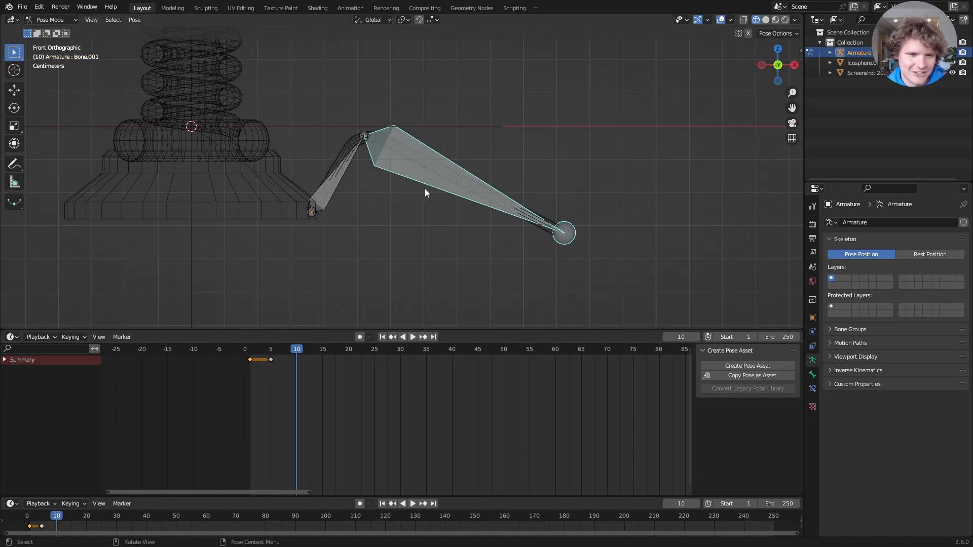
pyautogui.press('a')
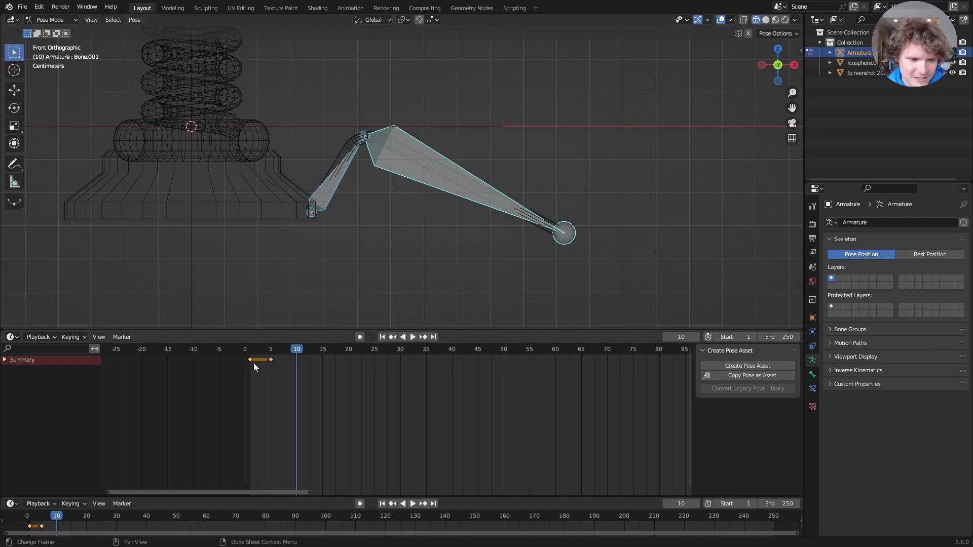
pyautogui.moveTo(240, 365); pyautogui.dragTo(258, 353)
pyautogui.hotkey('ctrl', 'c')
pyautogui.hotkey('ctrl', 'v')
# Step: Preview the leg animation from frame 1 and return the playhead to frame 1
pyautogui.click(250, 349)
pyautogui.press('space')
pyautogui.moveTo(271, 355); pyautogui.dragTo(250, 355)
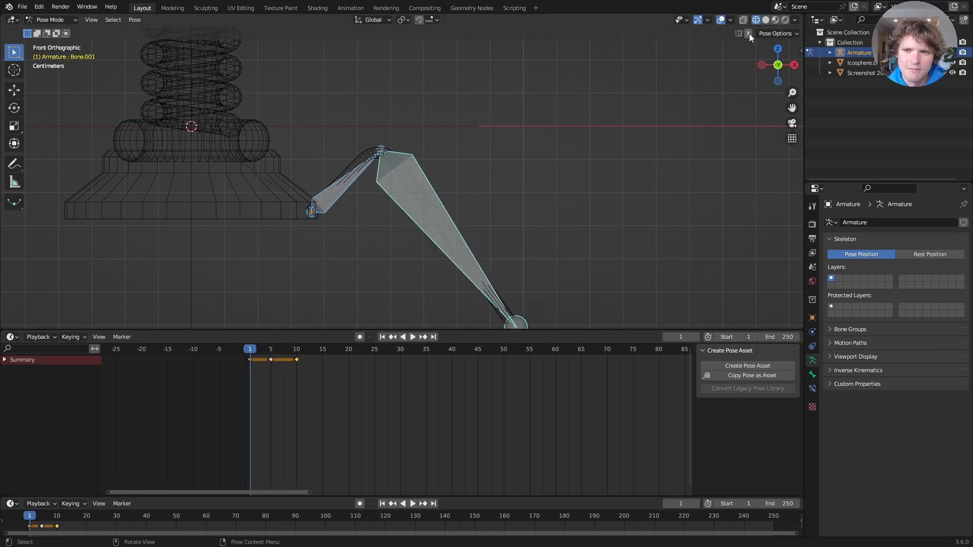
# Step: Switch the viewport to solid shading, hide the overlays, and preview the leg animation
pyautogui.click(765, 20)
pyautogui.click(720, 20)
pyautogui.press('space')
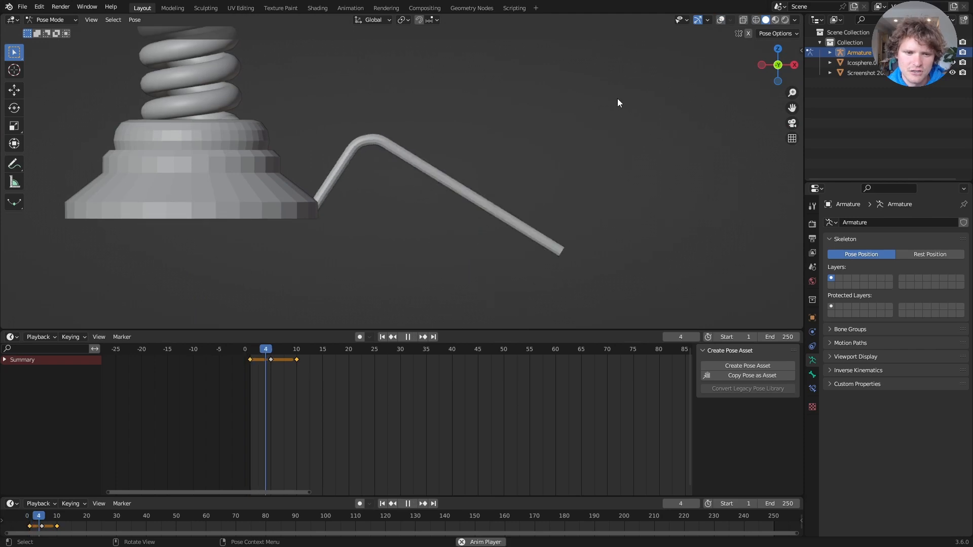
pyautogui.press('space')
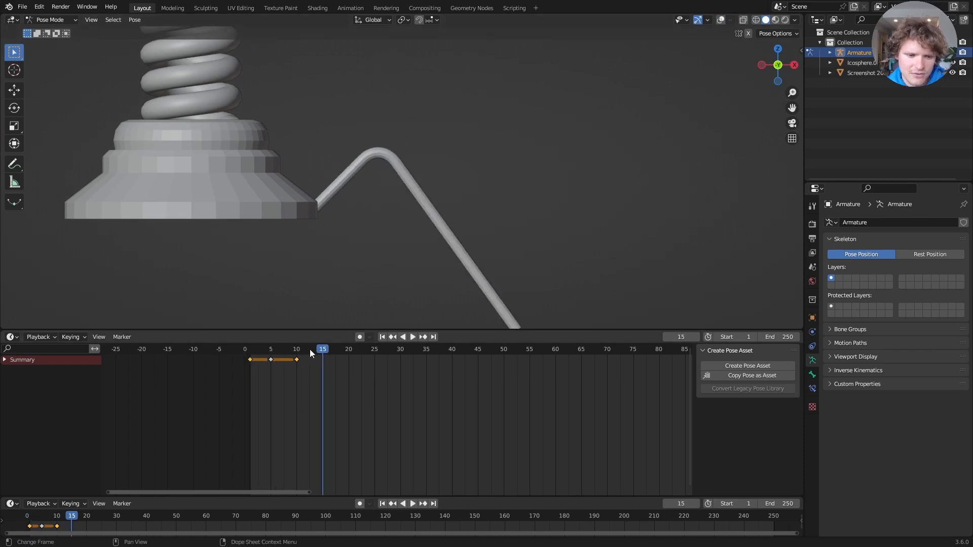
# Step: Paste copies of the leg's swing keyframes at frames 15 and 25 so the motion repeats up to frame 30
pyautogui.moveTo(305, 375); pyautogui.dragTo(266, 358)
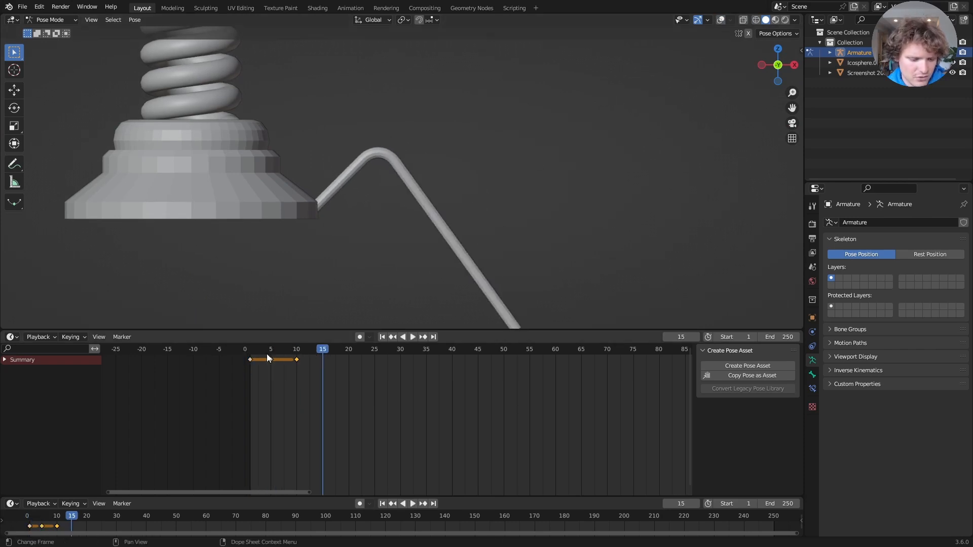
pyautogui.hotkey('ctrl', 'v')
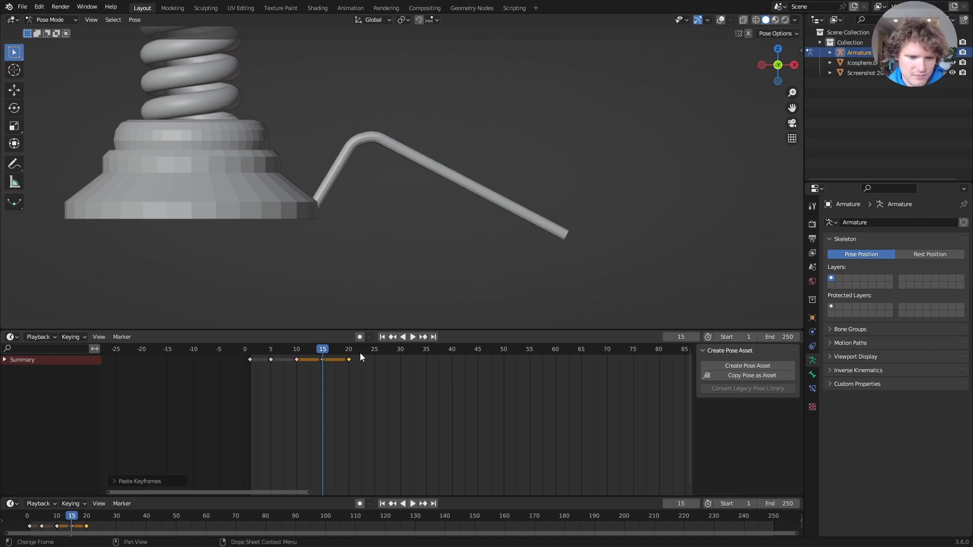
pyautogui.press('space')
pyautogui.press('space')
pyautogui.hotkey('ctrl', 'v')
# Step: Copy the whole run of keyframes and paste it at frames 35 and 65, extending the motion to frame 90
pyautogui.click(427, 350)
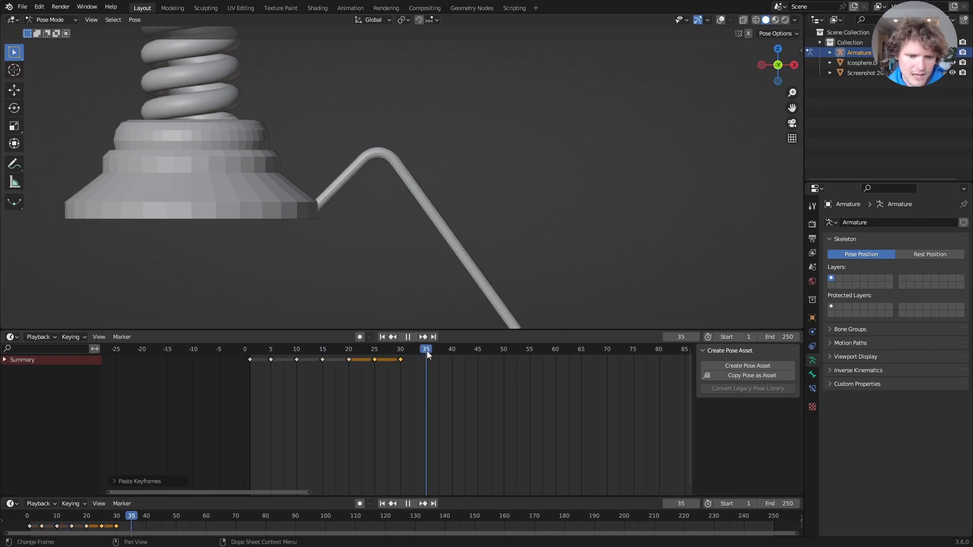
pyautogui.moveTo(410, 364); pyautogui.dragTo(267, 358)
pyautogui.hotkey('ctrl', 'c')
pyautogui.hotkey('ctrl', 'v')
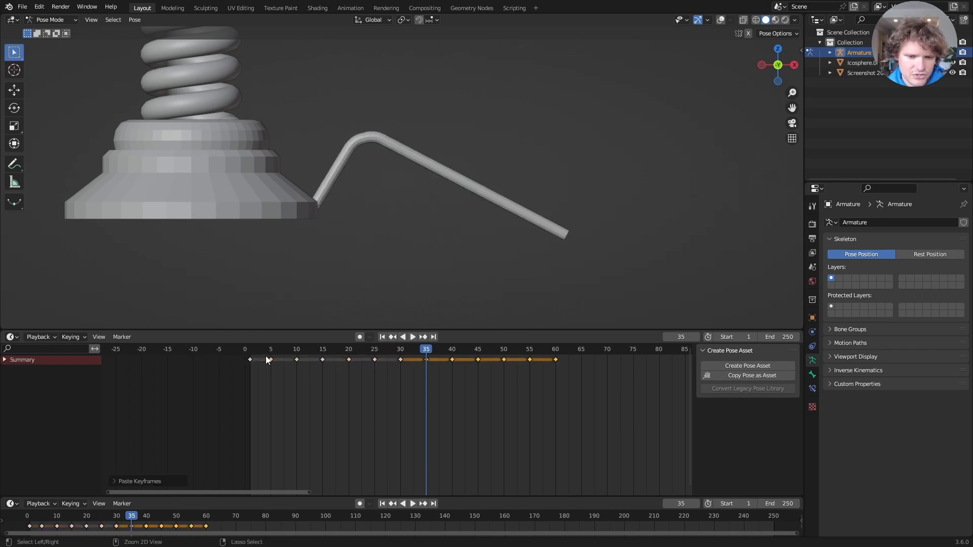
pyautogui.click(580, 354)
pyautogui.hotkey('ctrl', 'v')
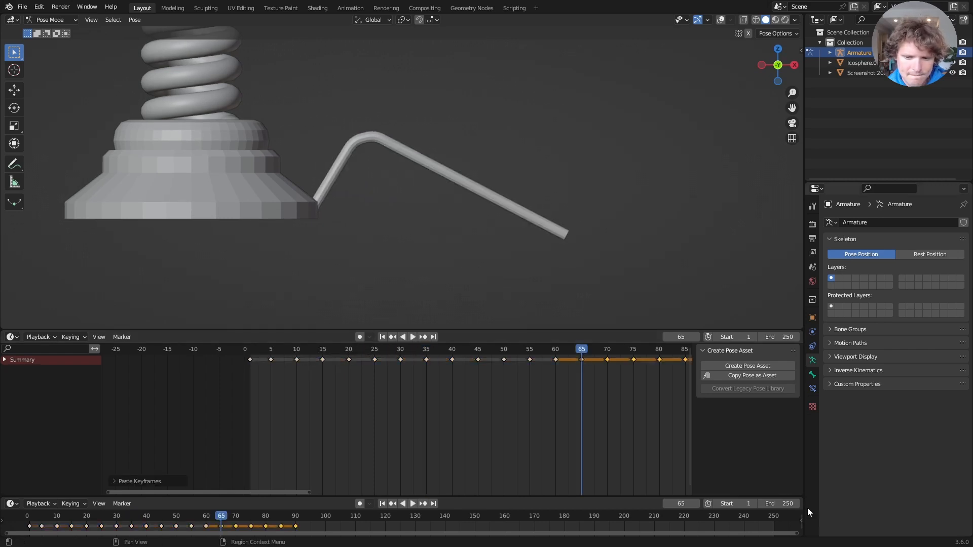
# Step: Set the animation's end frame to 90
pyautogui.click(779, 503)
pyautogui.write('90')
pyautogui.press('Return')
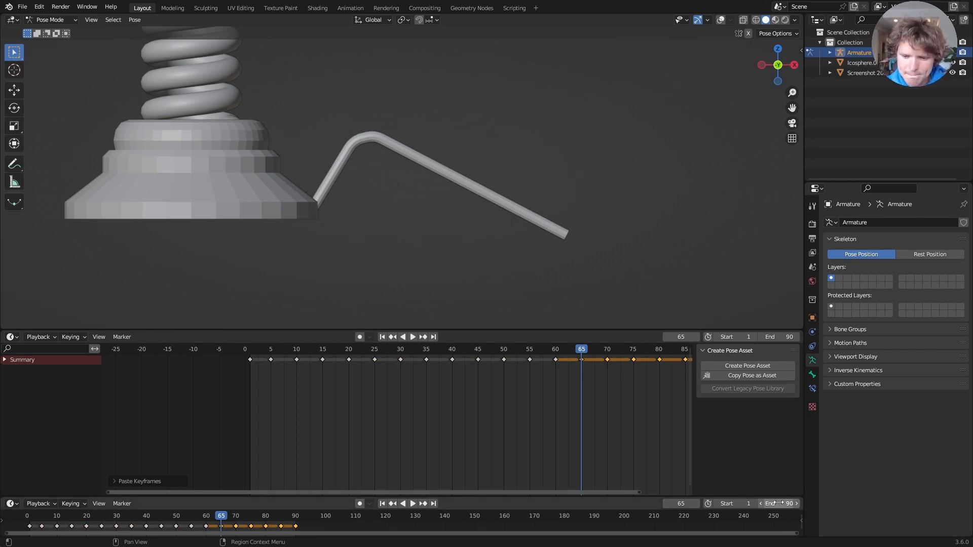
# Step: Play the repeating leg animation from the first frame, viewing it from farther away, and save the file
pyautogui.hotkey('shift', 'Left')
pyautogui.press('space')
pyautogui.scroll(-5, 507, 218)
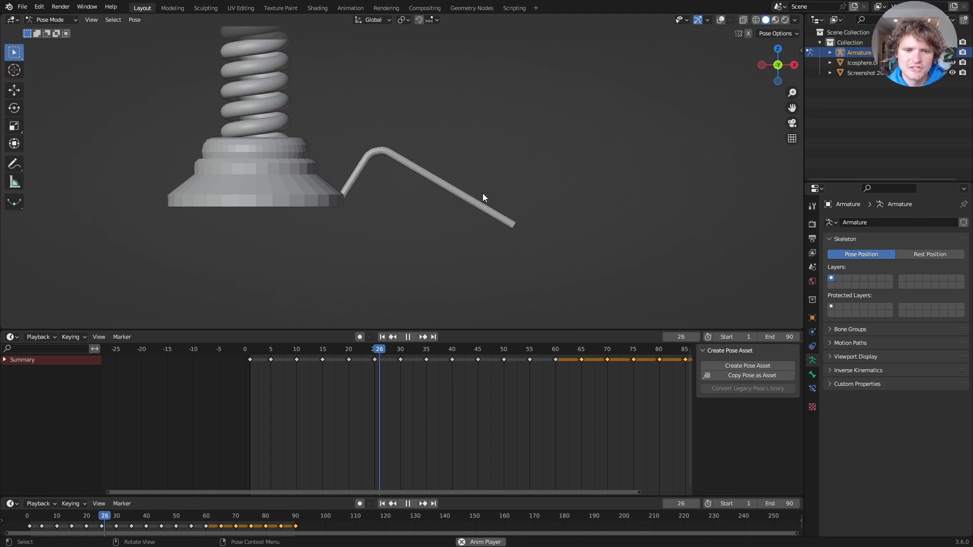
pyautogui.scroll(-3, 478, 190)
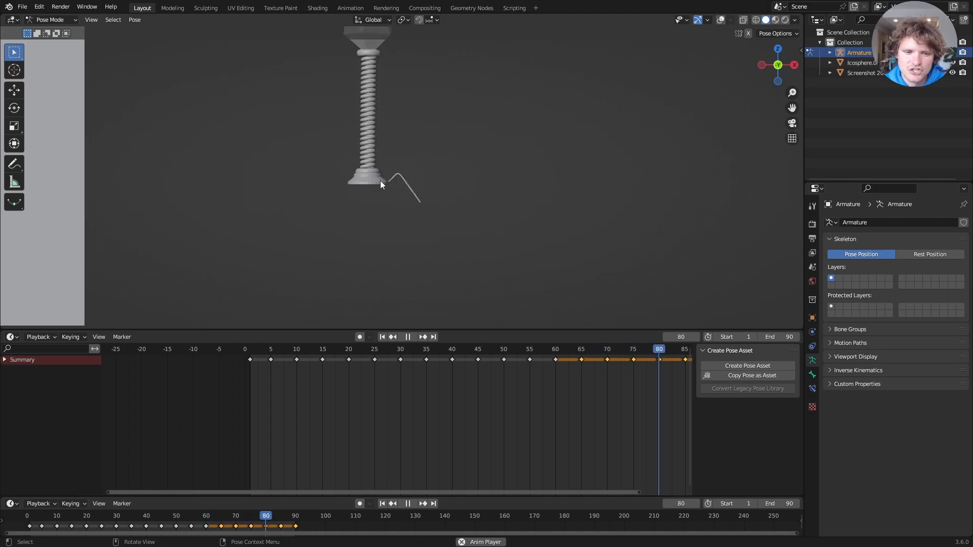
pyautogui.scroll(2, 378, 181)
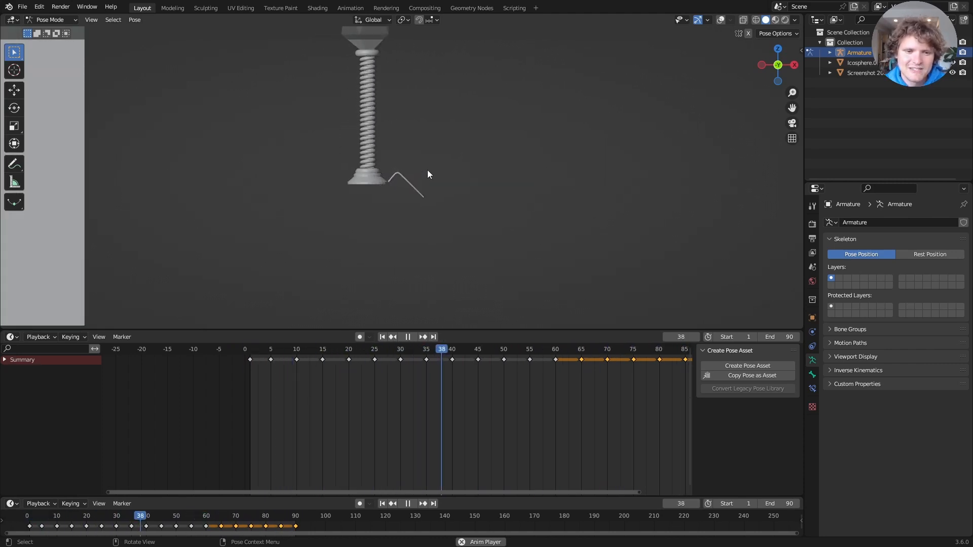
pyautogui.scroll(-3, 372, 176)
pyautogui.scroll(2, 382, 168)
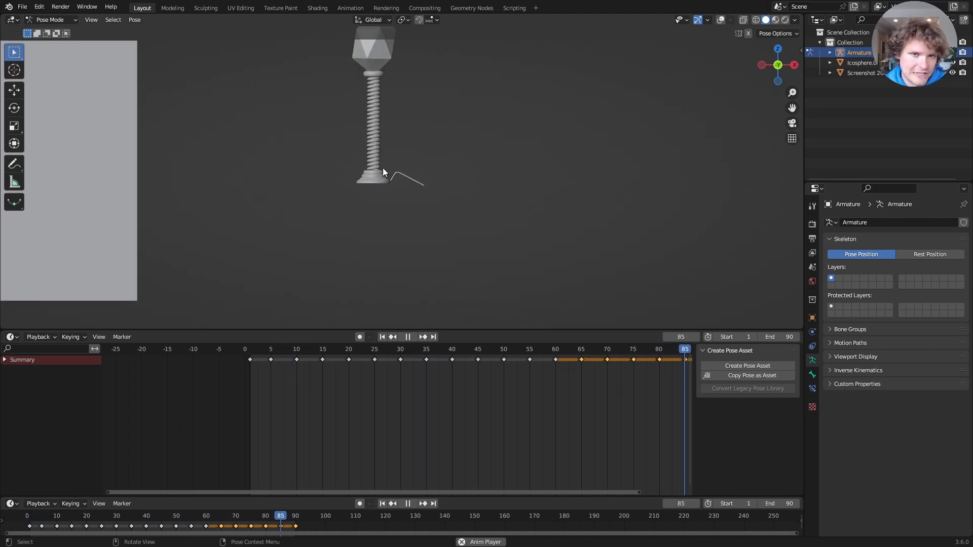
pyautogui.scroll(2, 382, 168)
pyautogui.press('space')
pyautogui.hotkey('ctrl', 's')
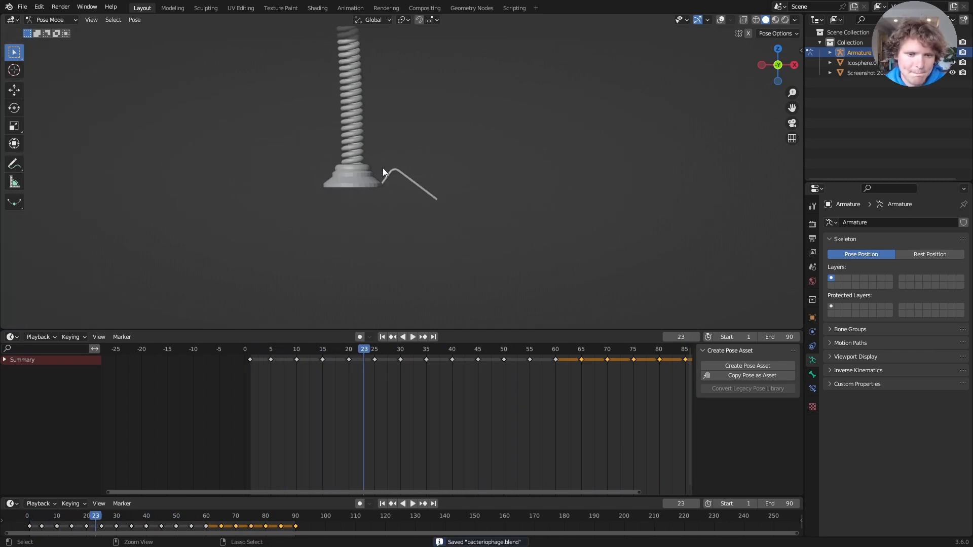
# Step: Switch the upper Timeline area to the Graph Editor, select all keyframes, and return the playhead to frame 1
pyautogui.scroll(3, 382, 169)
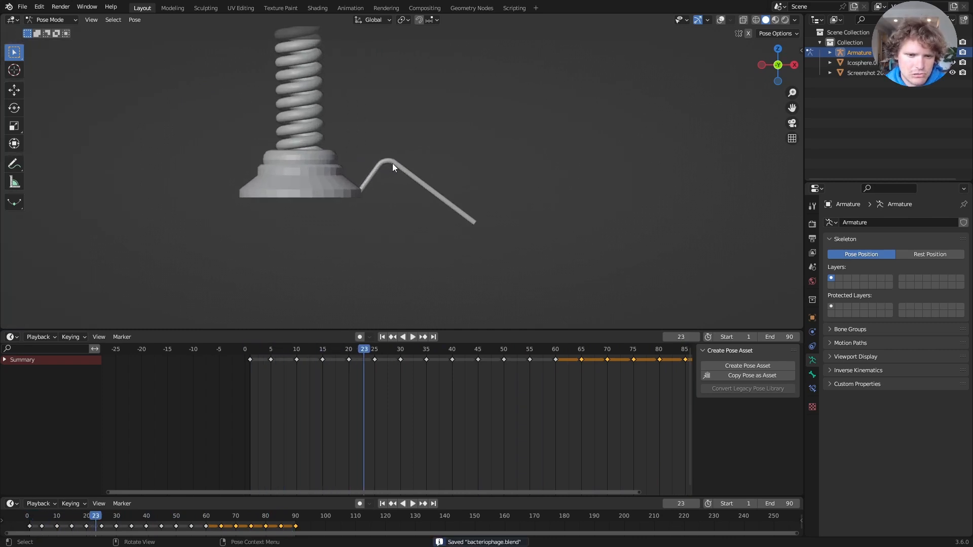
pyautogui.click(12, 336)
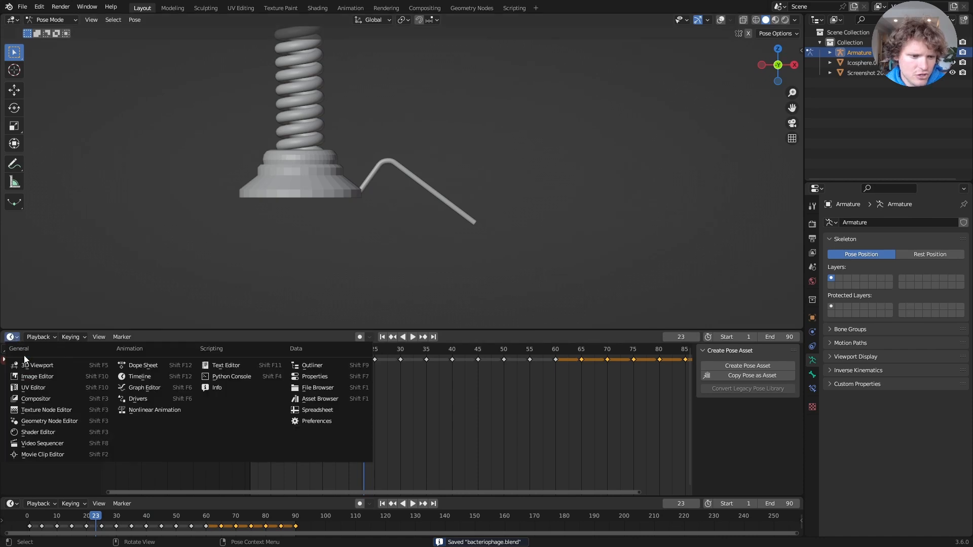
pyautogui.click(165, 391)
pyautogui.press('a')
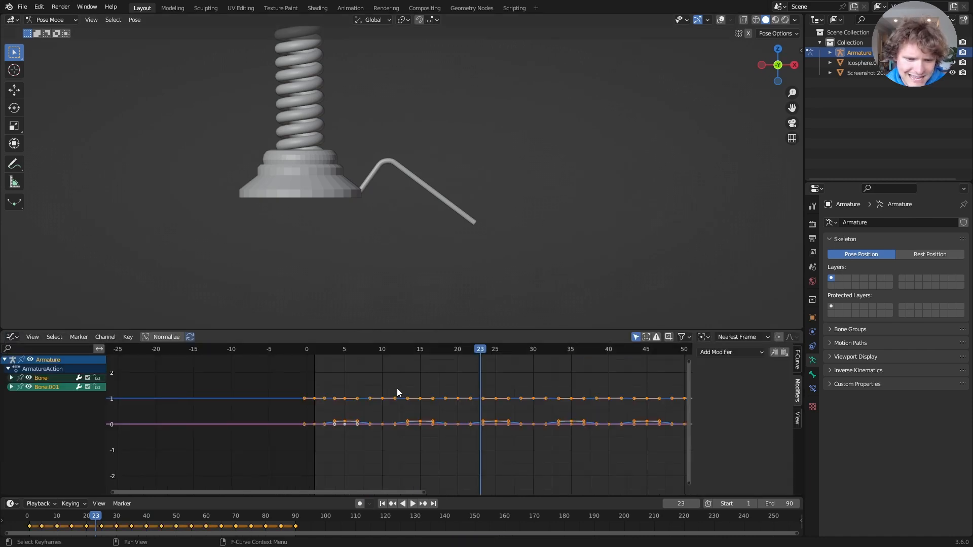
pyautogui.scroll(1, 404, 392)
pyautogui.hotkey('shift', 'Left')
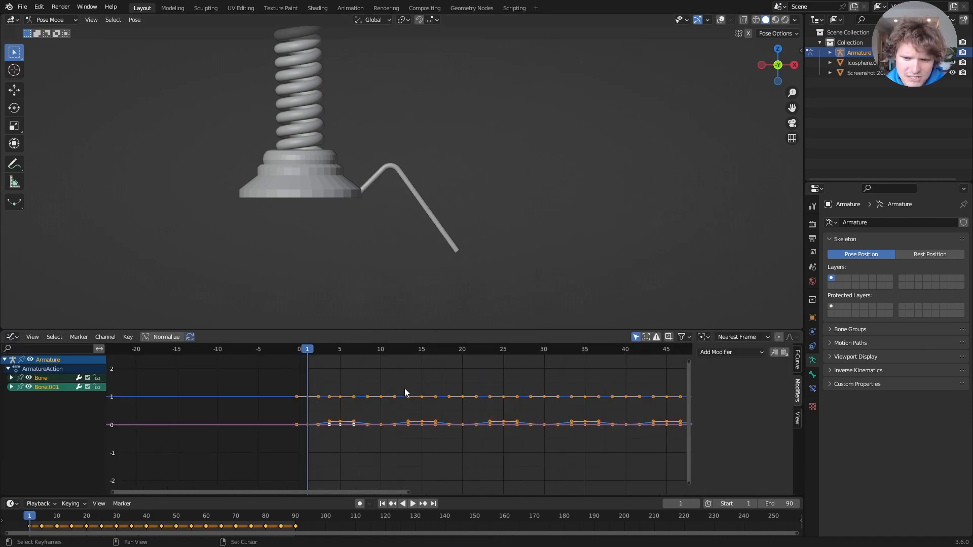
# Step: Try a Noise modifier on all of both bones' curves, preview the motion, and undo the modifier
pyautogui.click(724, 352)
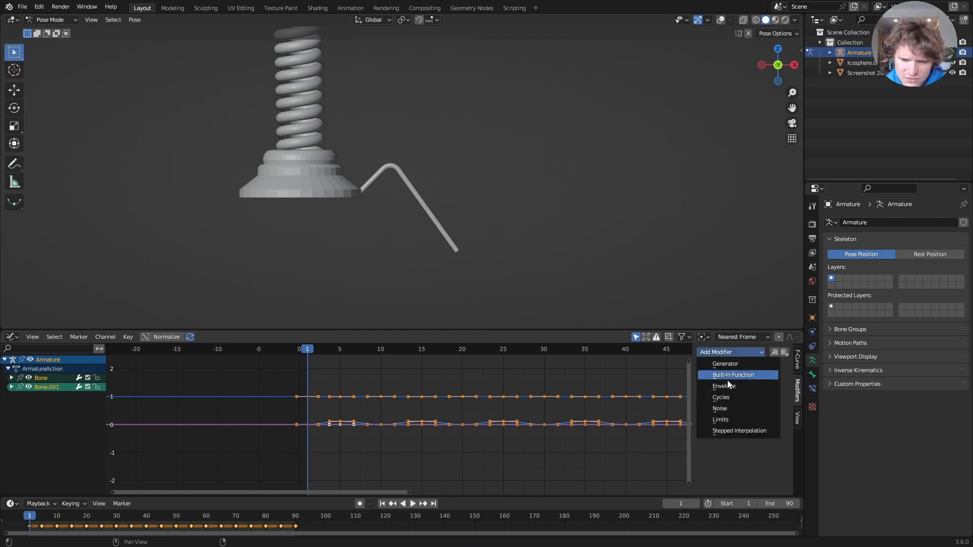
pyautogui.click(728, 408)
pyautogui.press('space')
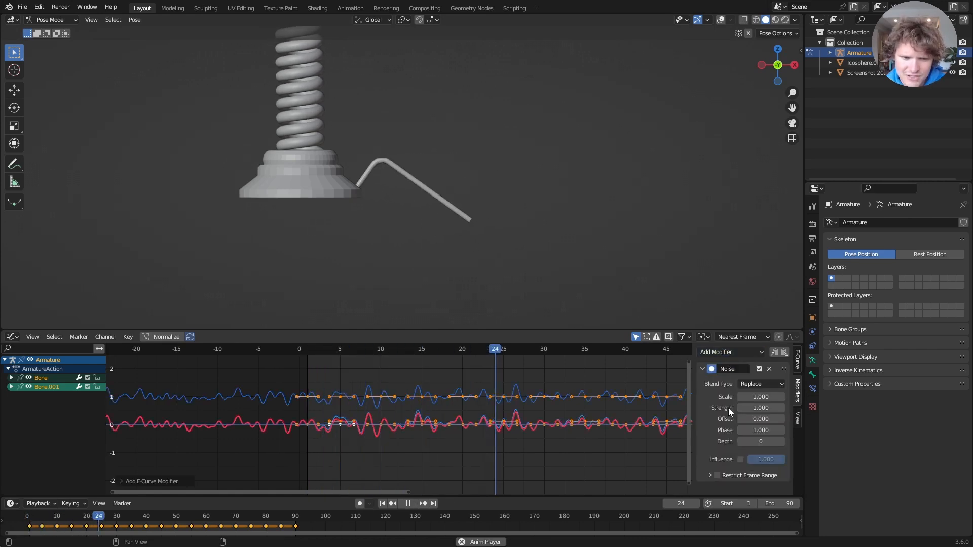
pyautogui.press('space')
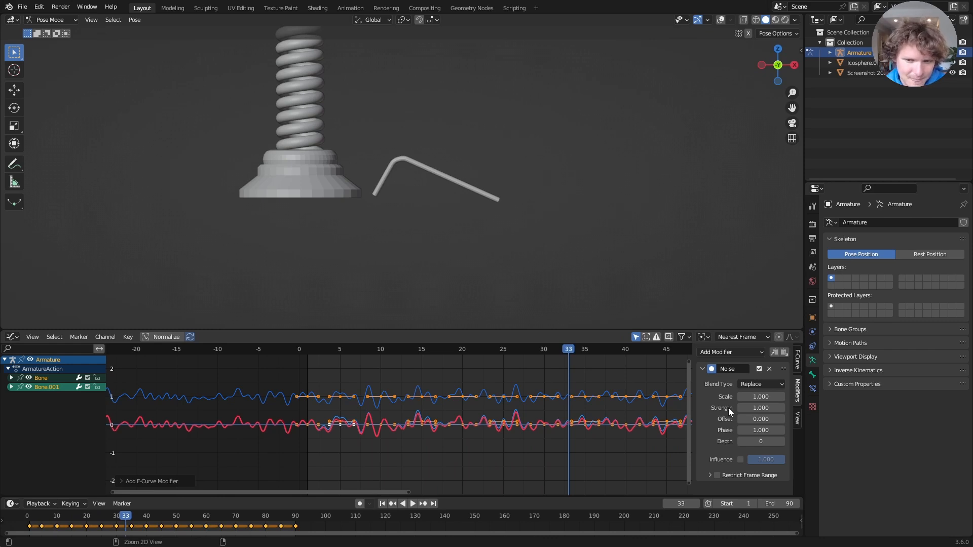
pyautogui.hotkey('ctrl', 'z')
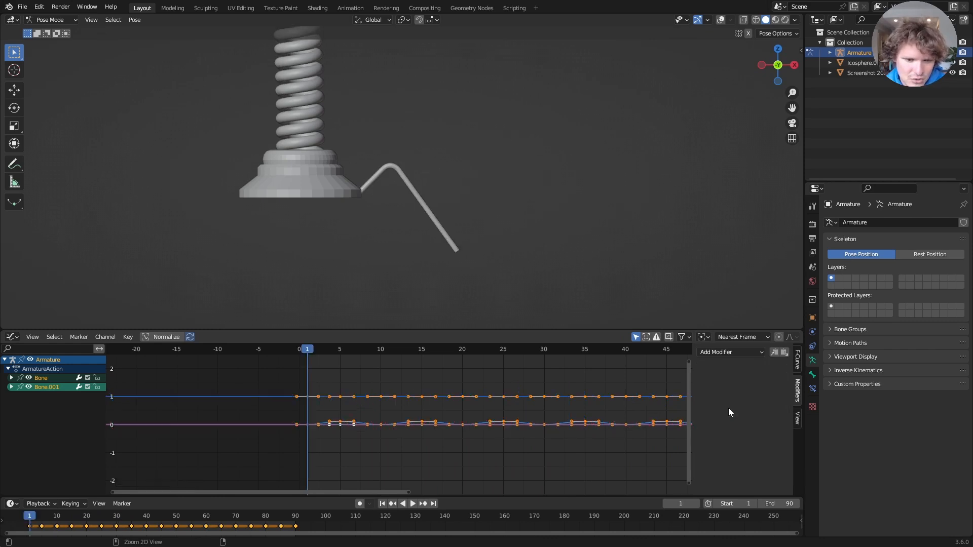
# Step: Add a Noise modifier to only the four Quaternion Rotation curves of Bone.001 and preview the motion
pyautogui.click(11, 387)
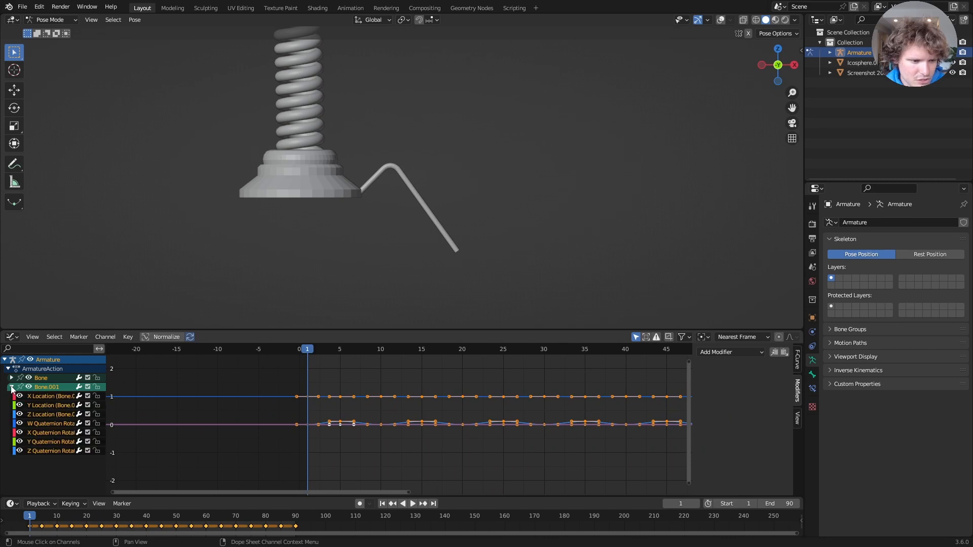
pyautogui.click(50, 424)
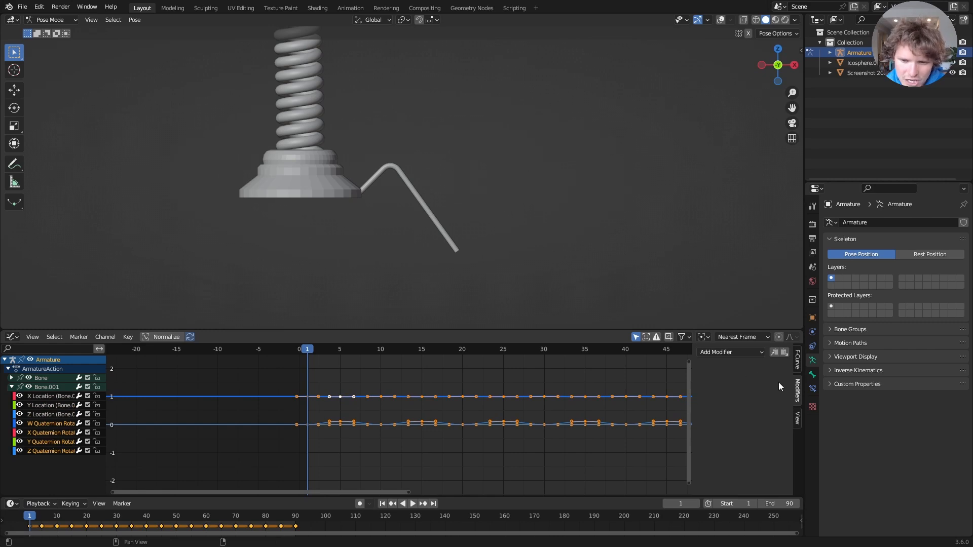
pyautogui.click(720, 353)
pyautogui.click(724, 409)
pyautogui.press('space')
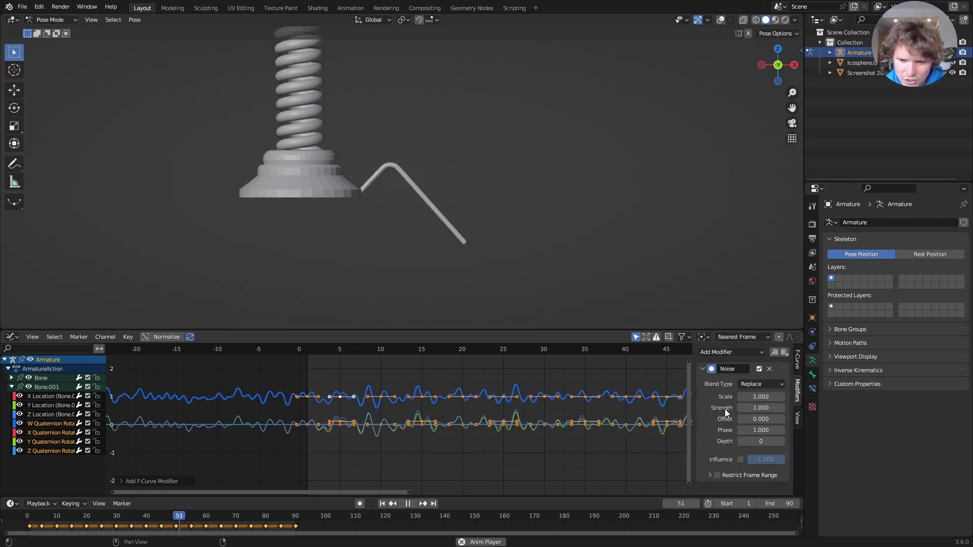
pyautogui.press('space')
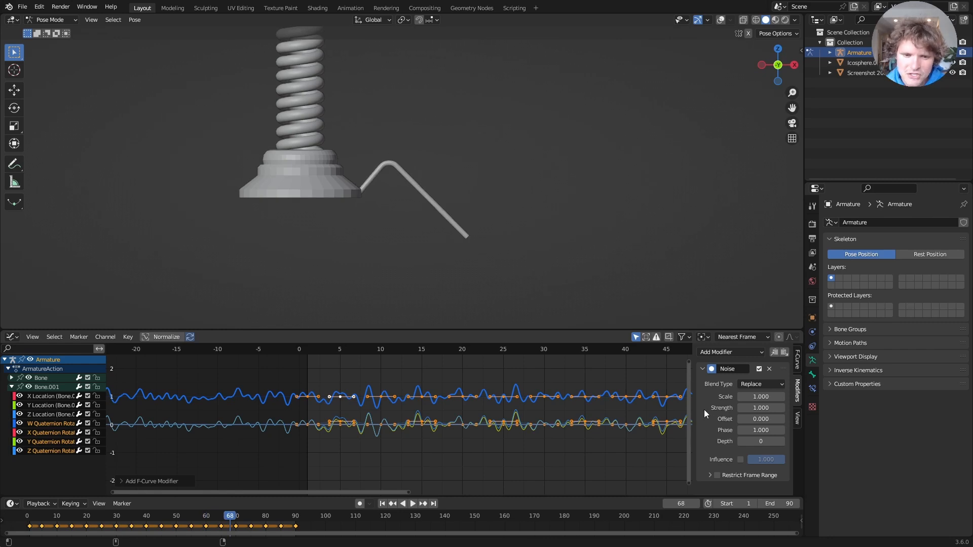
# Step: Set the Noise scale to 5 on the W Quaternion Rotation curve of Bone.001 and preview from frame 1
pyautogui.hotkey('shift', 'Left')
pyautogui.click(749, 397)
pyautogui.write('5')
pyautogui.press('Return')
pyautogui.press('space')
pyautogui.press('space')
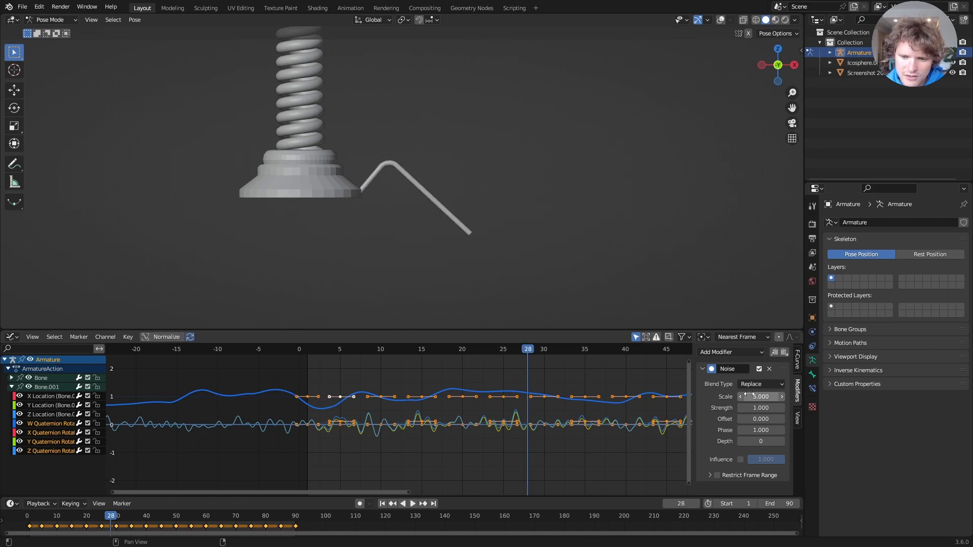
# Step: Set the Noise strength to 0.2 on the W Quaternion Rotation curve and preview from frame 1
pyautogui.click(749, 407)
pyautogui.write('0.2')
pyautogui.press('Return')
pyautogui.hotkey('shift', 'Left')
pyautogui.press('space')
# Step: Try Noise scales of 10 and 30 on the W Quaternion Rotation curve and undo both changes
pyautogui.click(755, 397)
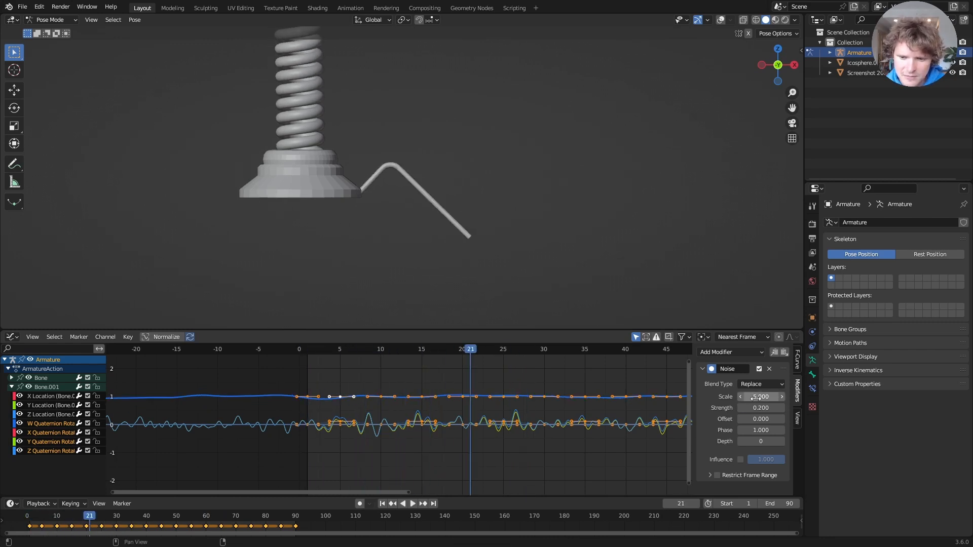
pyautogui.write('10')
pyautogui.press('Return')
pyautogui.hotkey('shift', 'Left')
pyautogui.press('space')
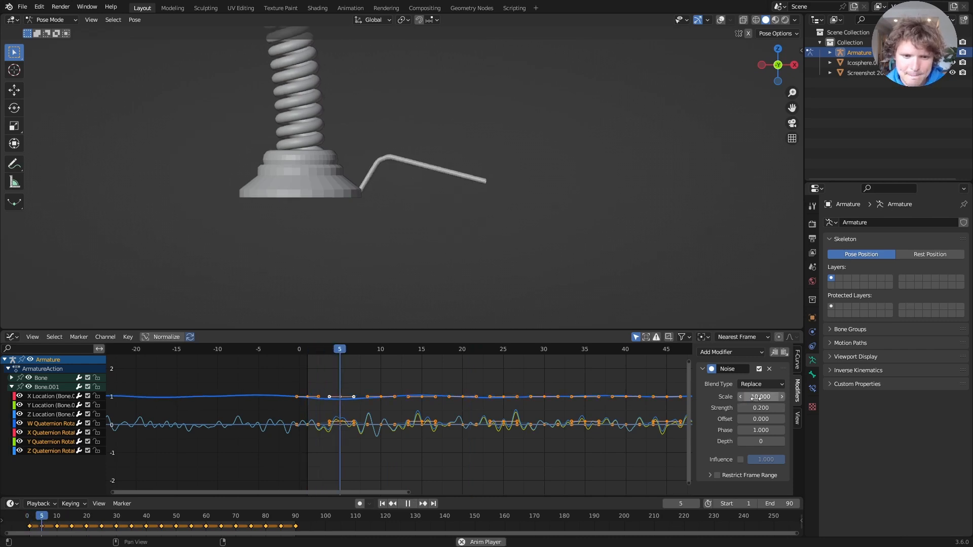
pyautogui.click(756, 398)
pyautogui.write('30')
pyautogui.press('Return')
pyautogui.hotkey('ctrl', 'z')
pyautogui.hotkey('ctrl', 'z')
pyautogui.hotkey('ctrl', 'z')
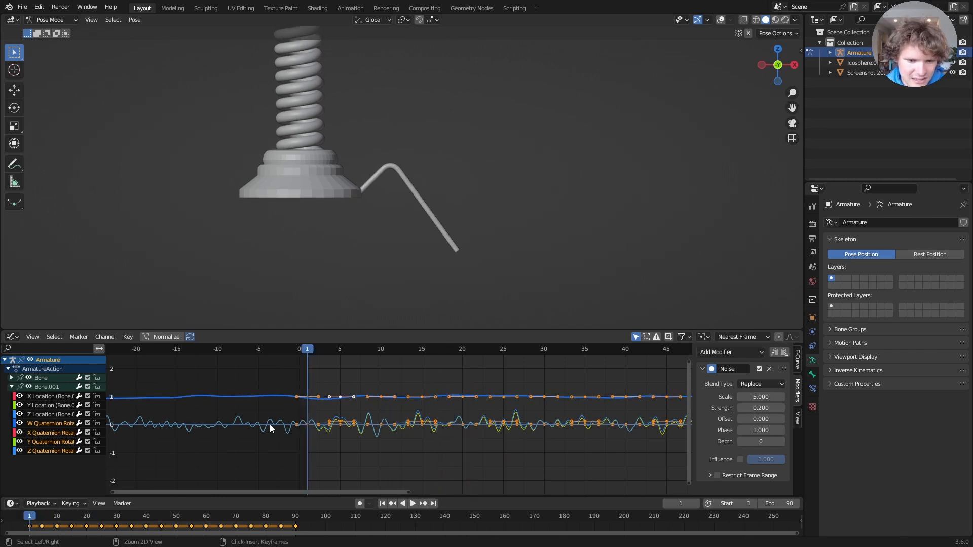
pyautogui.hotkey('ctrl', 'z')
# Step: Set the Noise scale to 5 on the X and Y Quaternion Rotation curves of Bone.001
pyautogui.click(48, 433)
pyautogui.click(758, 396)
pyautogui.write('5')
pyautogui.press('Return')
pyautogui.click(36, 443)
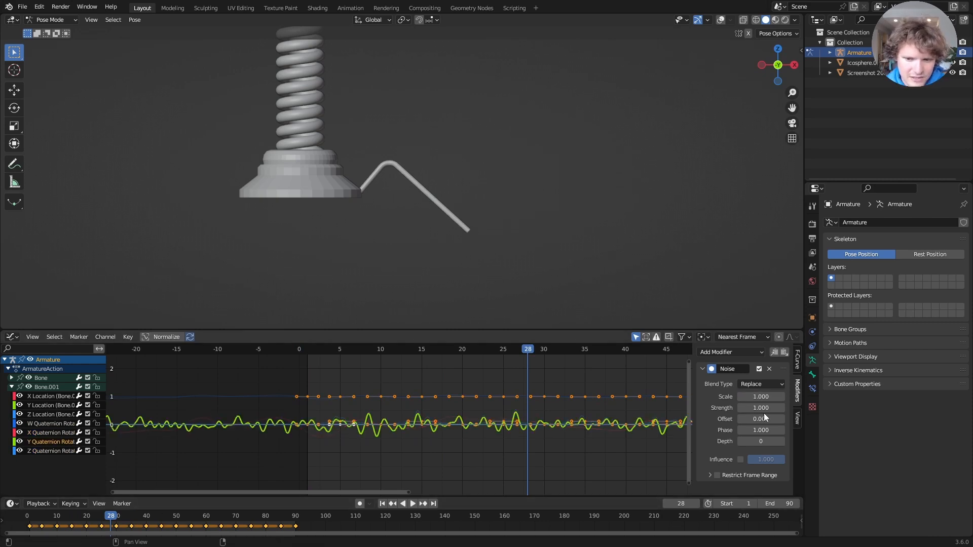
pyautogui.write('5')
pyautogui.press('Return')
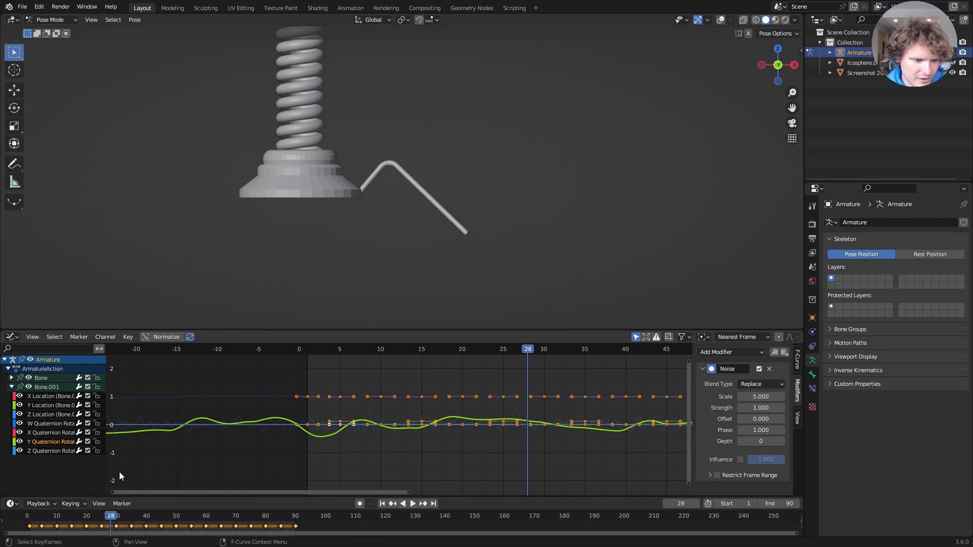
# Step: Set the Noise scale to 5 on the Z Quaternion Rotation curve and preview the motion from frame 1
pyautogui.click(29, 450)
pyautogui.doubleClick(761, 397)
pyautogui.write('5')
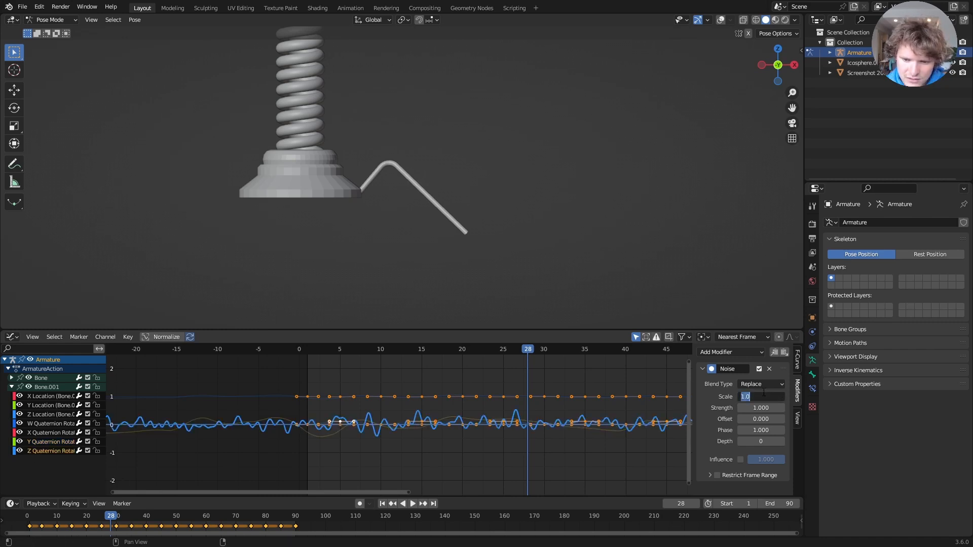
pyautogui.press('Return')
pyautogui.hotkey('shift', 'Left')
pyautogui.press('space')
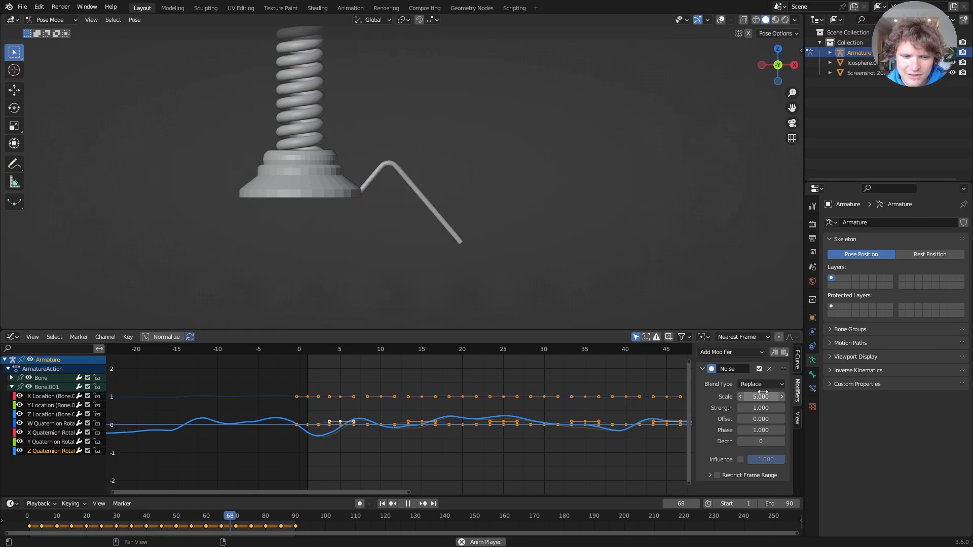
pyautogui.press('Escape')
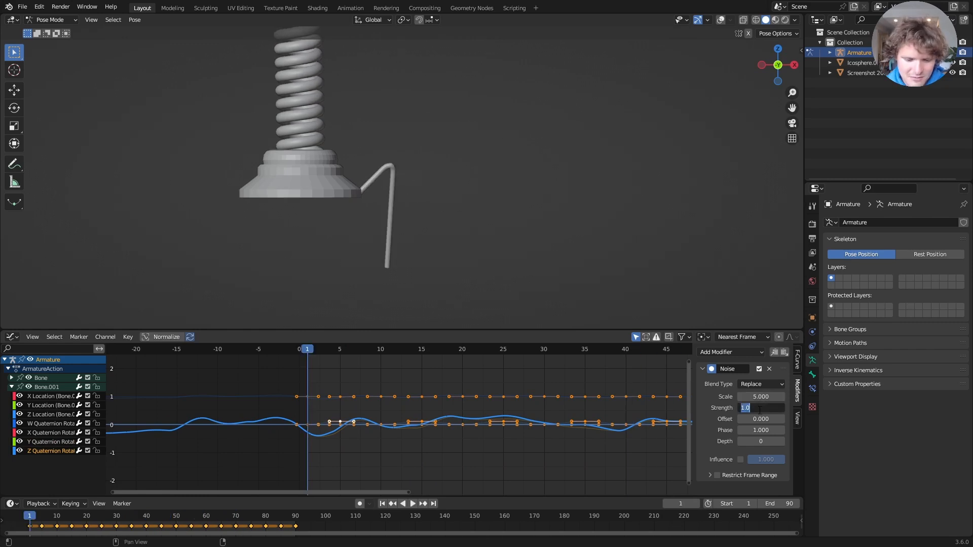
# Step: Reduce the Noise strength on Bone.001's Z Quaternion Rotation curve and set it to 0.2 on the Y and X Quaternion Rotation curves
pyautogui.write('1')
pyautogui.press('Return')
pyautogui.click(54, 441)
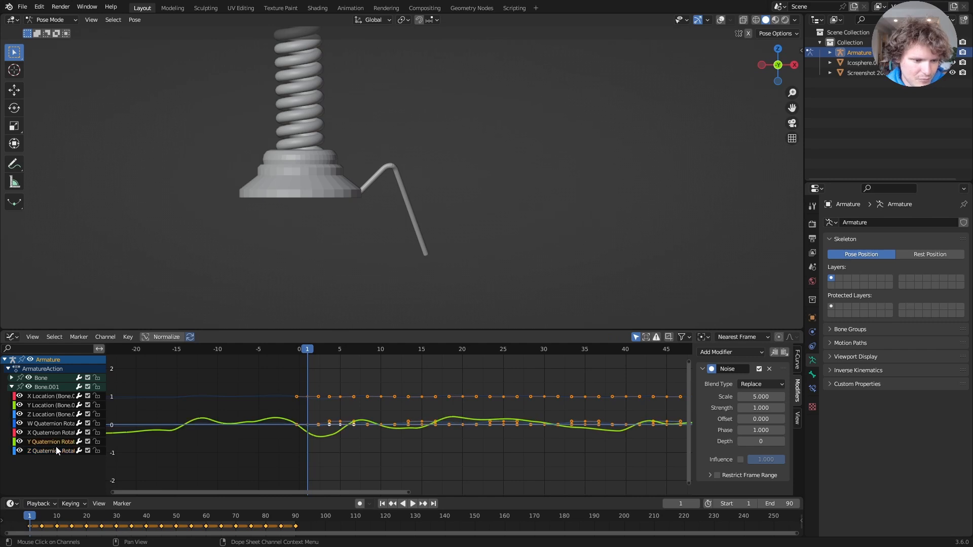
pyautogui.click(761, 407)
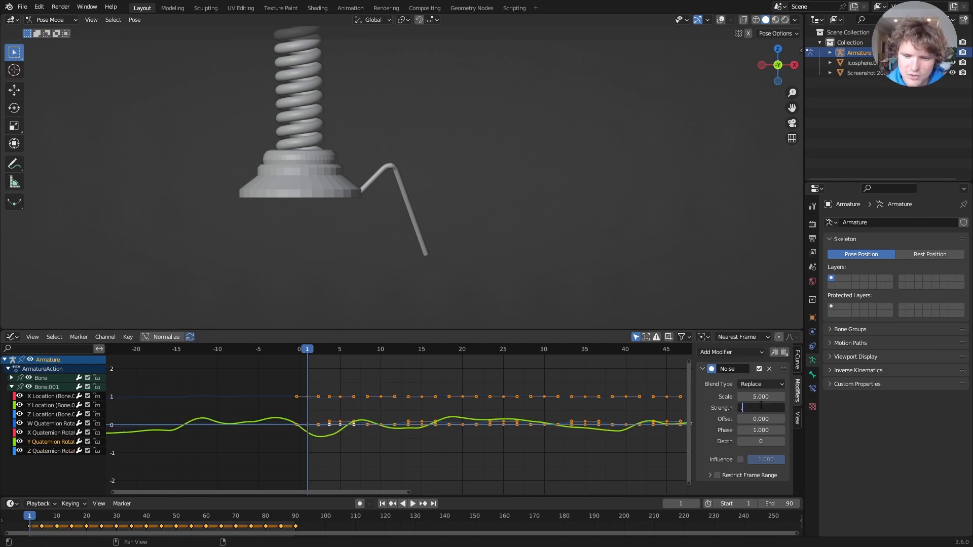
pyautogui.write('0.2')
pyautogui.press('Return')
pyautogui.click(36, 434)
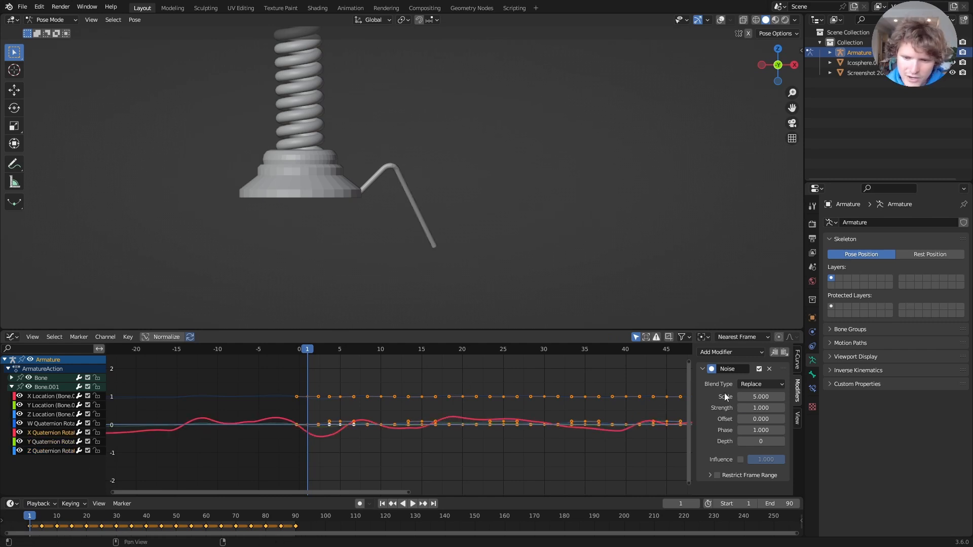
pyautogui.write('0.2')
pyautogui.press('Return')
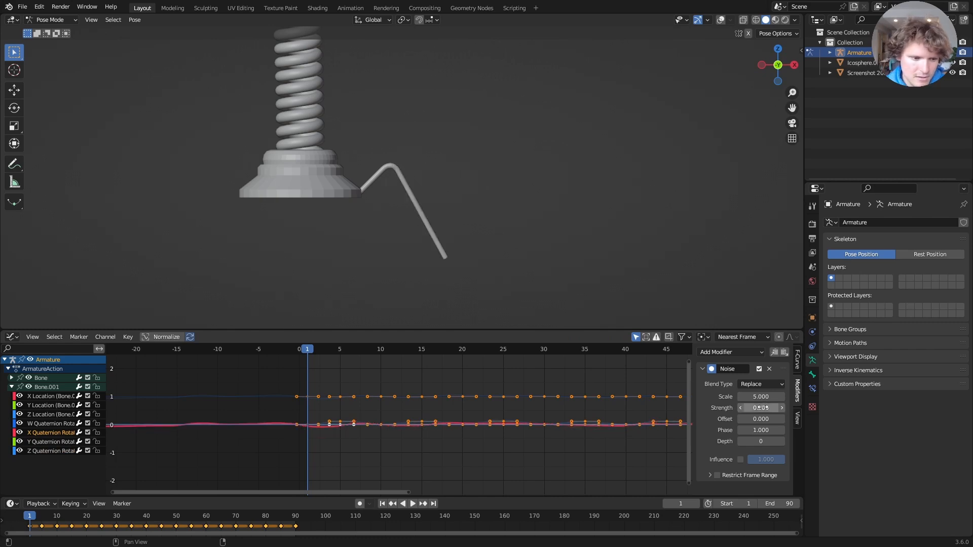
# Step: Select the W Quaternion Rotation curve of Bone.001 and preview the leg's animation from frame 1
pyautogui.click(54, 424)
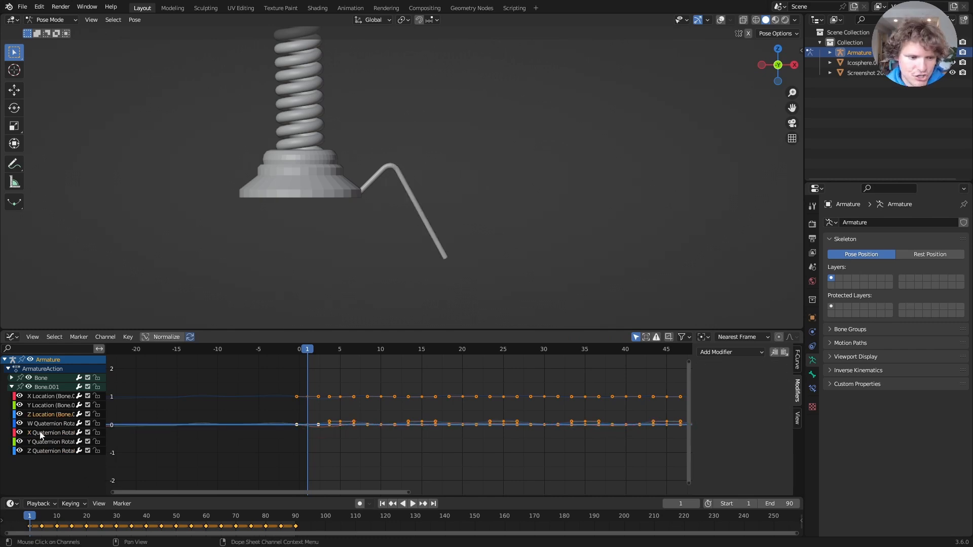
pyautogui.press('space')
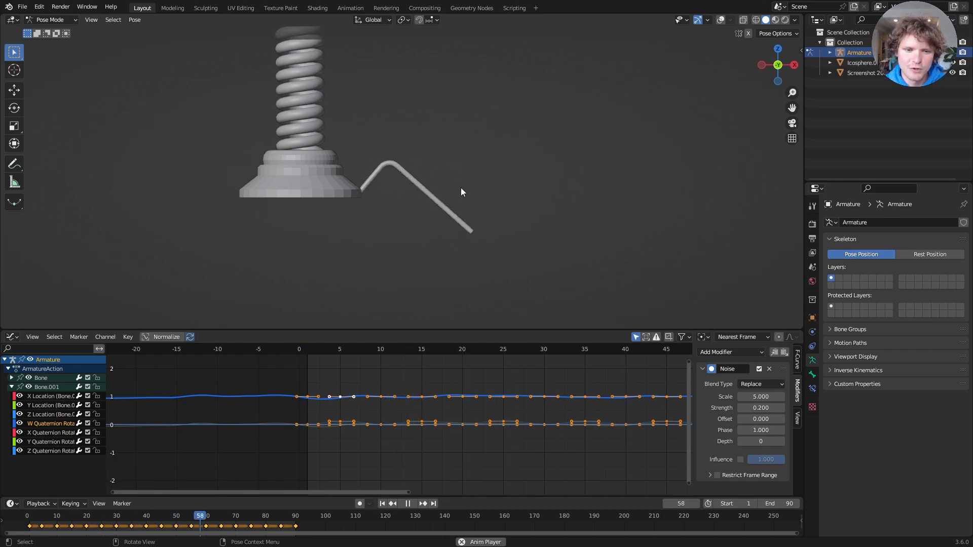
pyautogui.press('Escape')
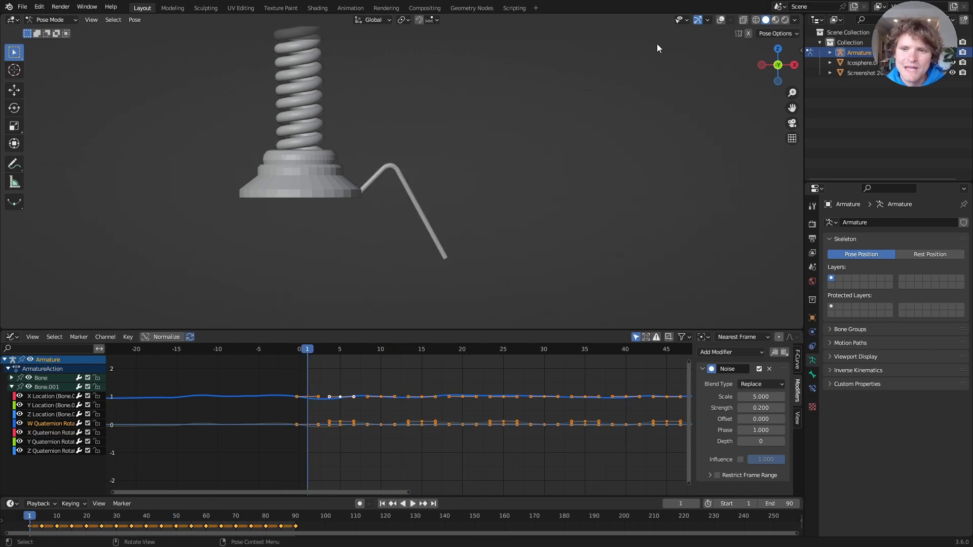
# Step: Show the viewport overlays, return to Object Mode, and save the file
pyautogui.click(721, 22)
pyautogui.moveTo(426, 147); pyautogui.dragTo(470, 109, button='middle')
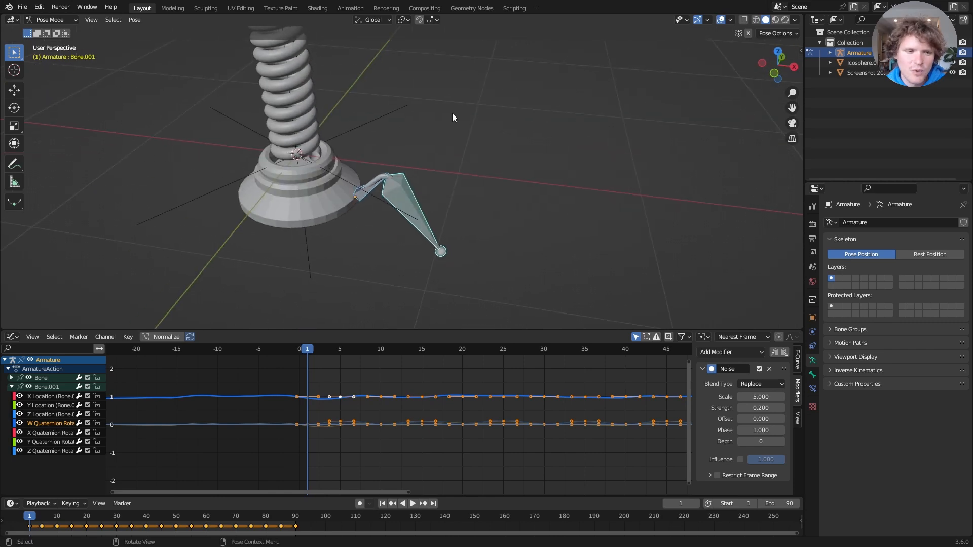
pyautogui.click(54, 21)
pyautogui.click(51, 30)
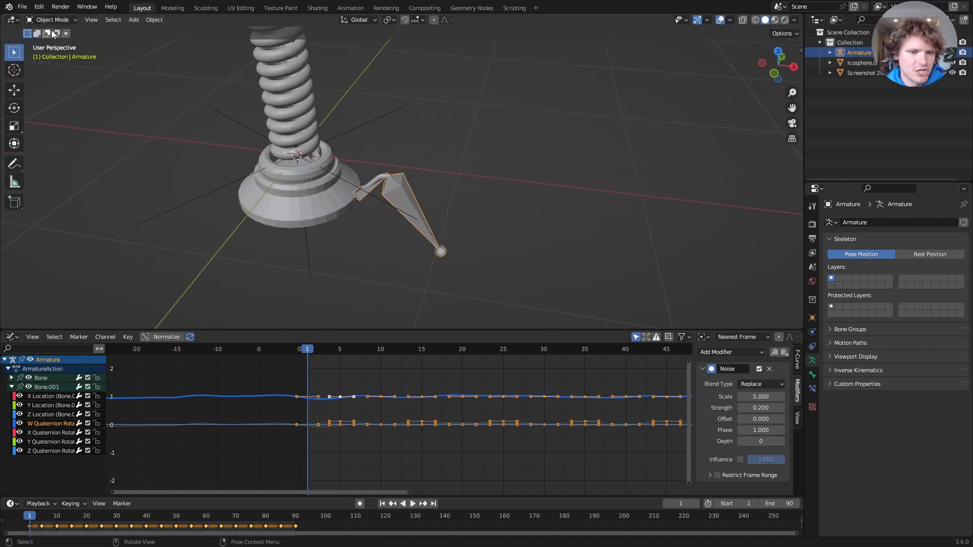
pyautogui.hotkey('ctrl', 's')
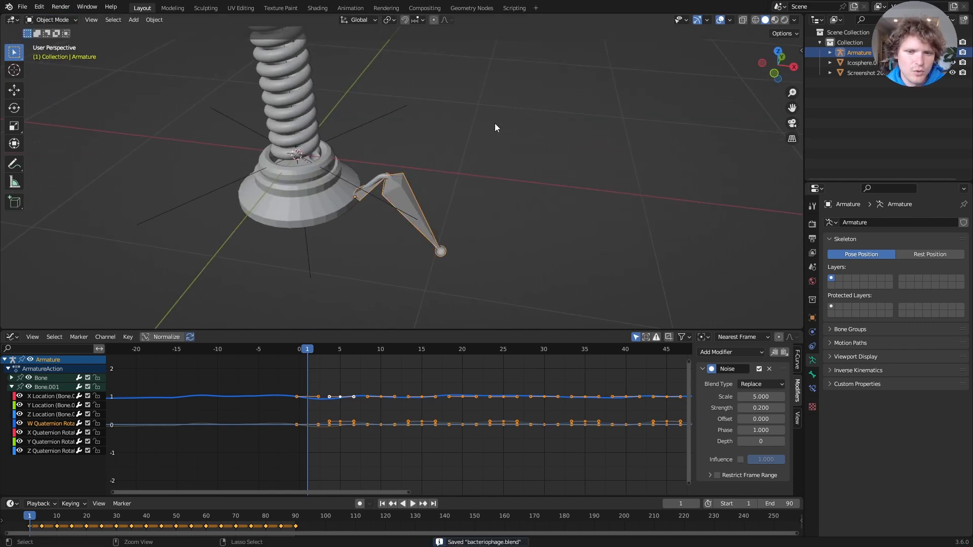
# Step: Try duplicating the leg with its armature about 0.81 m in X and 0.45 m in Y, preview its animation, and undo the duplication
pyautogui.click(774, 51)
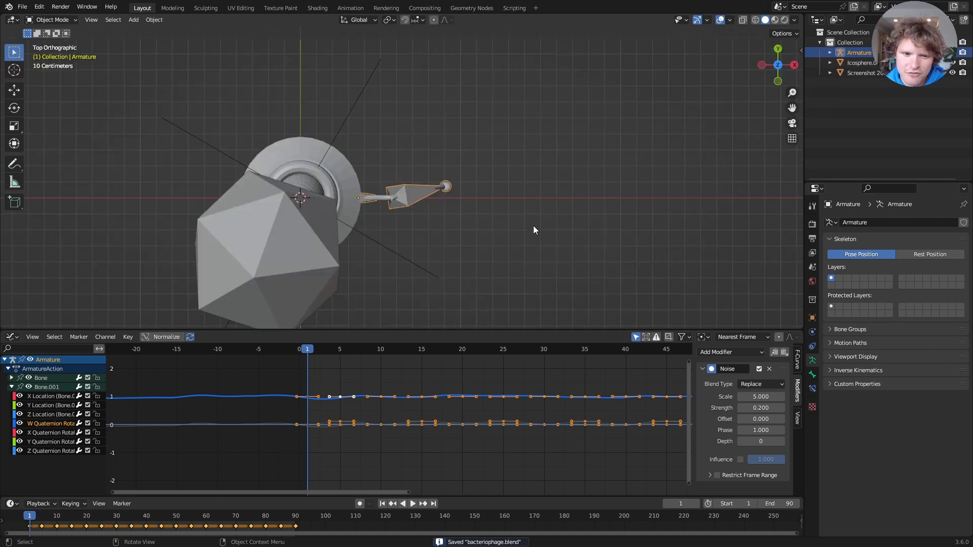
pyautogui.moveTo(466, 229); pyautogui.dragTo(380, 164)
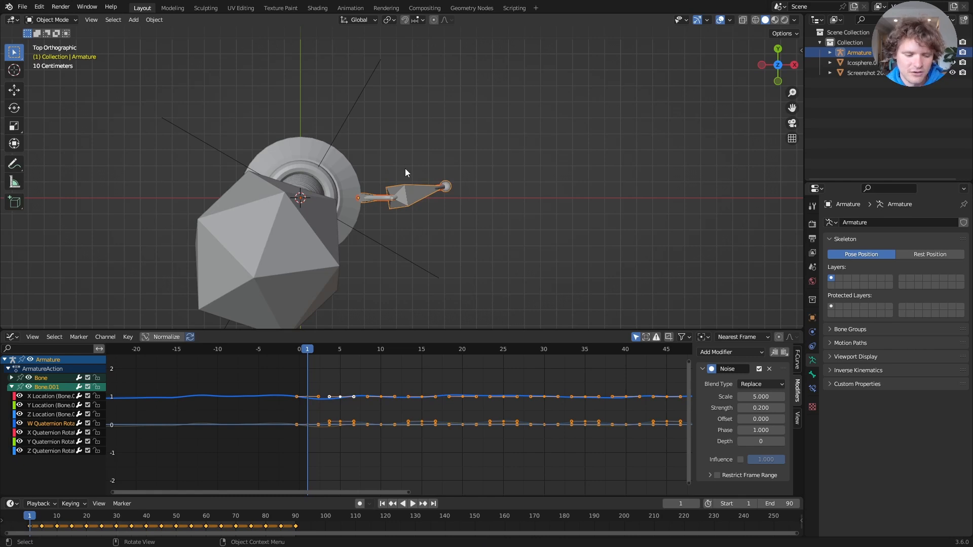
pyautogui.hotkey('shift', 'd')
pyautogui.click(531, 137)
pyautogui.moveTo(531, 137); pyautogui.dragTo(493, 59, button='middle')
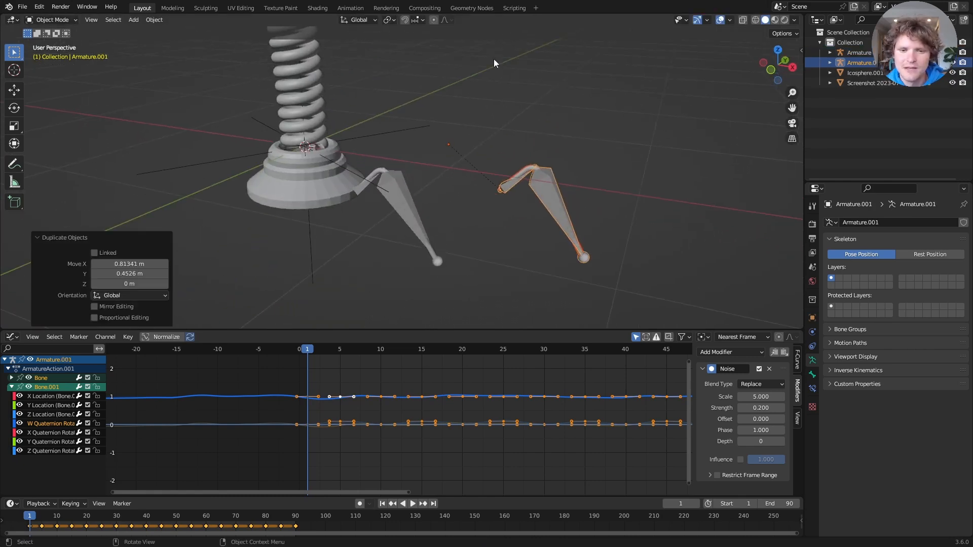
pyautogui.press('space')
pyautogui.press('space')
pyautogui.hotkey('ctrl', 'z')
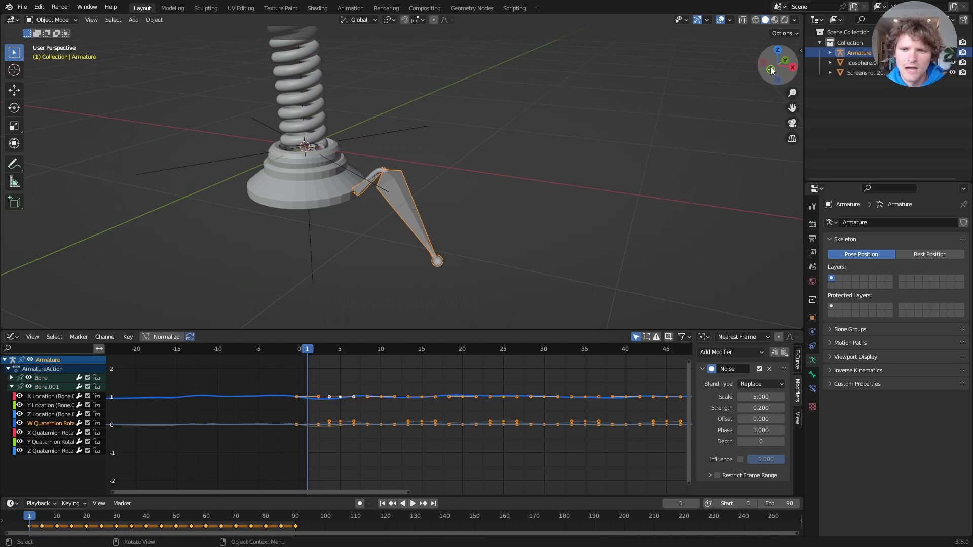
# Step: In top view, set the transform pivot point to the 3D Cursor and duplicate the leg with its armature in place
pyautogui.click(777, 48)
pyautogui.moveTo(437, 220); pyautogui.dragTo(358, 177)
pyautogui.keyDown('shift'); pyautogui.moveTo(343, 137); pyautogui.dragTo(398, 162, button='middle'); pyautogui.keyUp('shift')
pyautogui.click(389, 20)
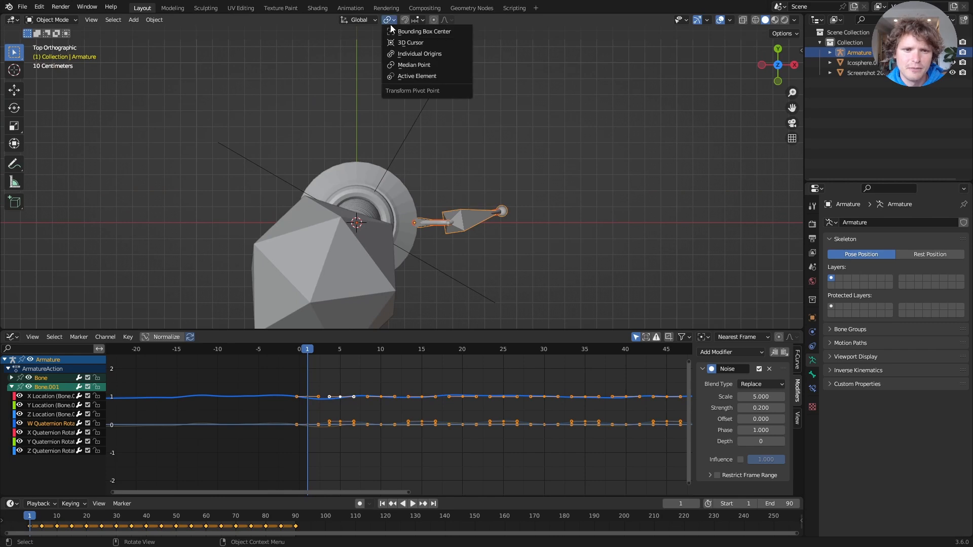
pyautogui.click(413, 44)
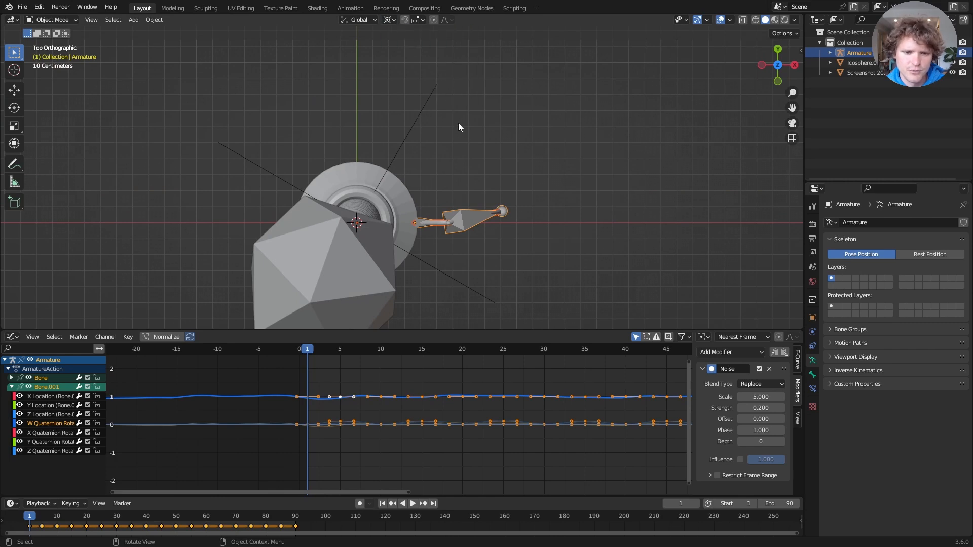
pyautogui.hotkey('shift', 'd')
pyautogui.press('Escape')
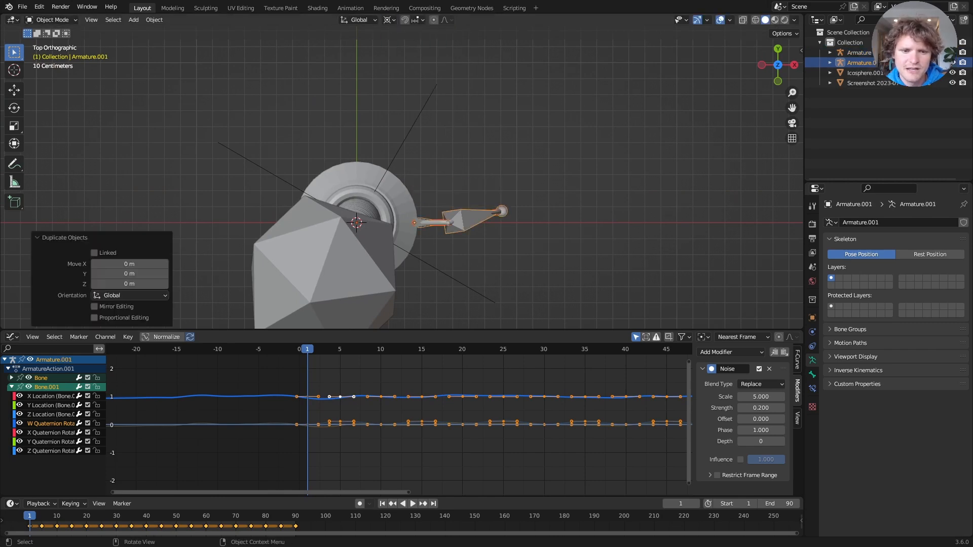
# Step: Try rotating the duplicated leg freely by about -63° around the 3D cursor and undo the rotation
pyautogui.press('r')
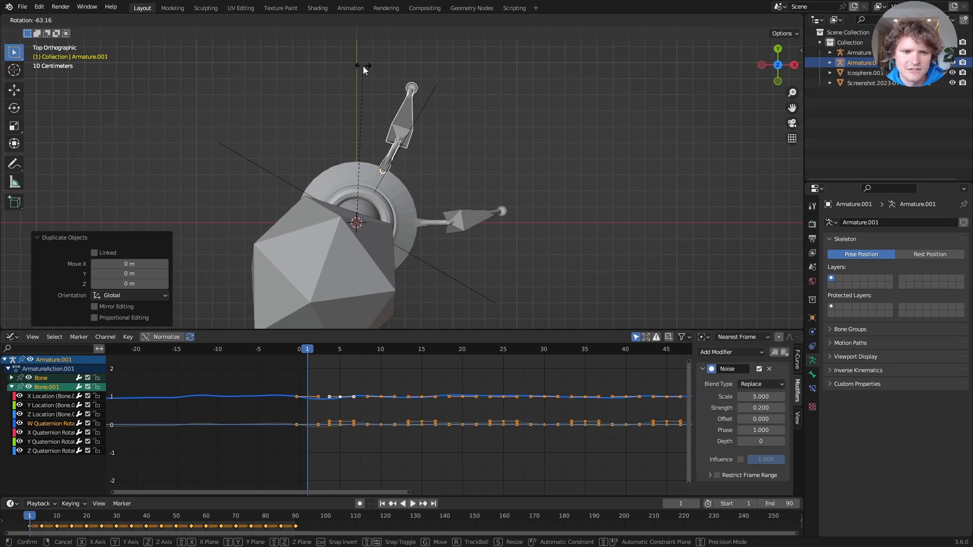
pyautogui.click(363, 66)
pyautogui.hotkey('ctrl', 'z')
# Step: Rotate the duplicated leg by exactly 45° around the 3D cursor
pyautogui.press('r')
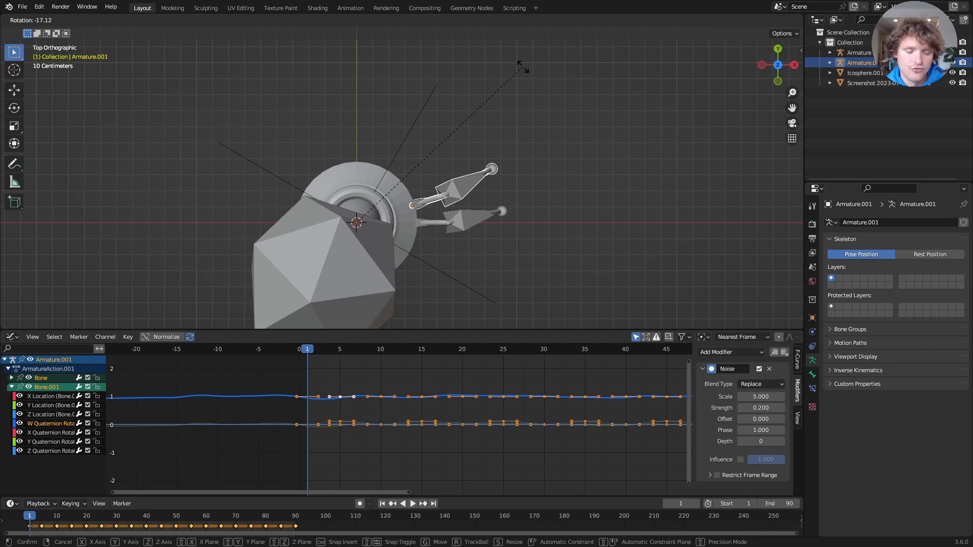
pyautogui.write('45')
pyautogui.press('Return')
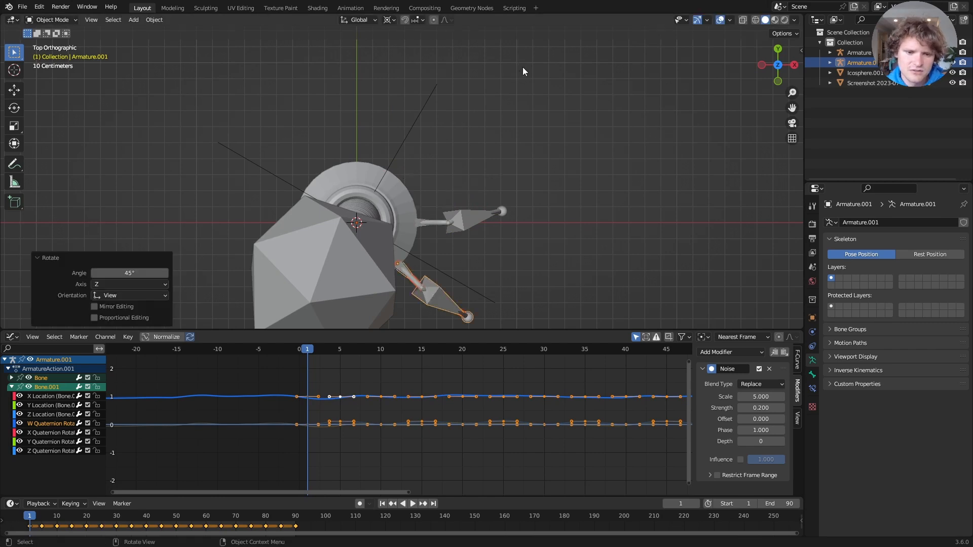
# Step: Duplicate the rotated leg Armature.001 in place and rotate the new copy another 45° around the 3D cursor
pyautogui.hotkey('shift', 'd')
pyautogui.press('Escape')
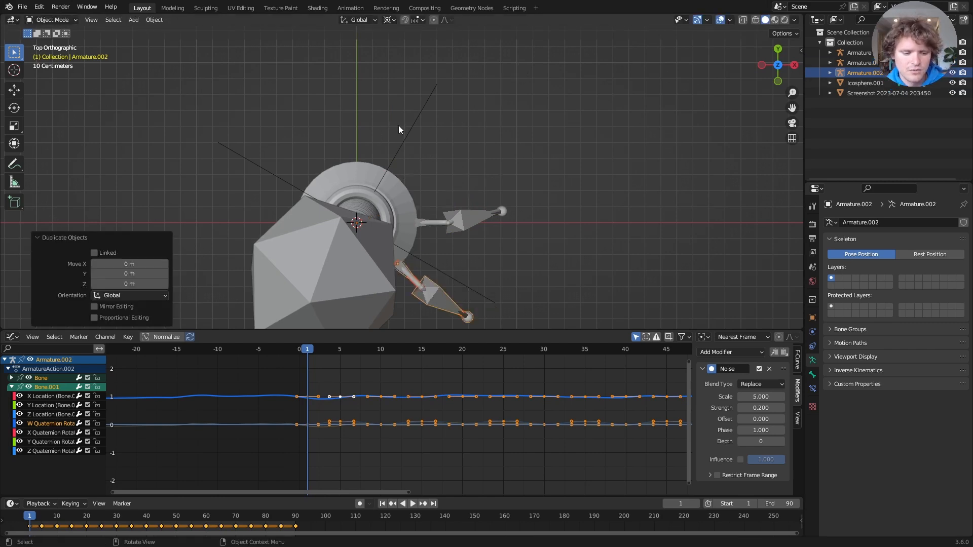
pyautogui.write('r45')
pyautogui.press('Return')
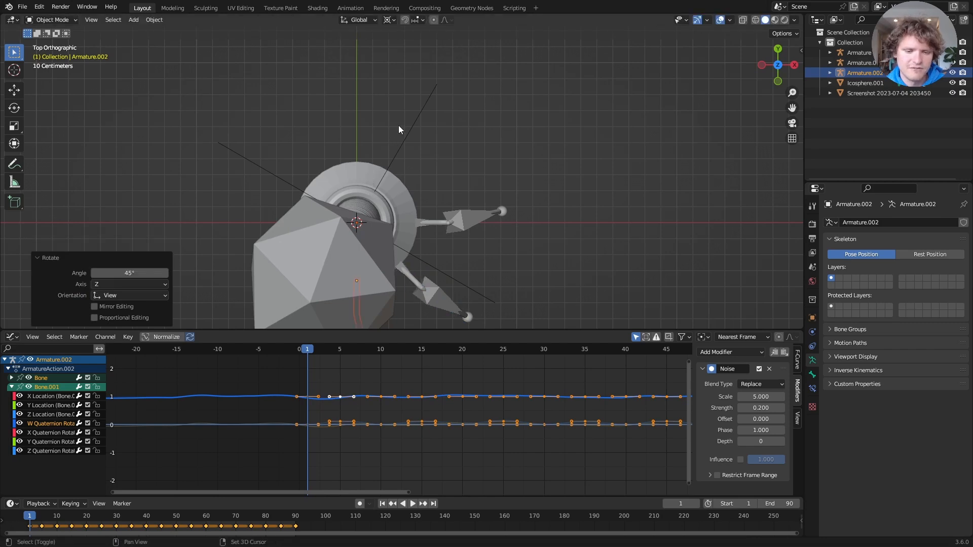
# Step: Duplicate the leg Armature.002 in place without moving it
pyautogui.keyDown('shift'); pyautogui.moveTo(374, 172); pyautogui.dragTo(416, 141, button='middle'); pyautogui.keyUp('shift')
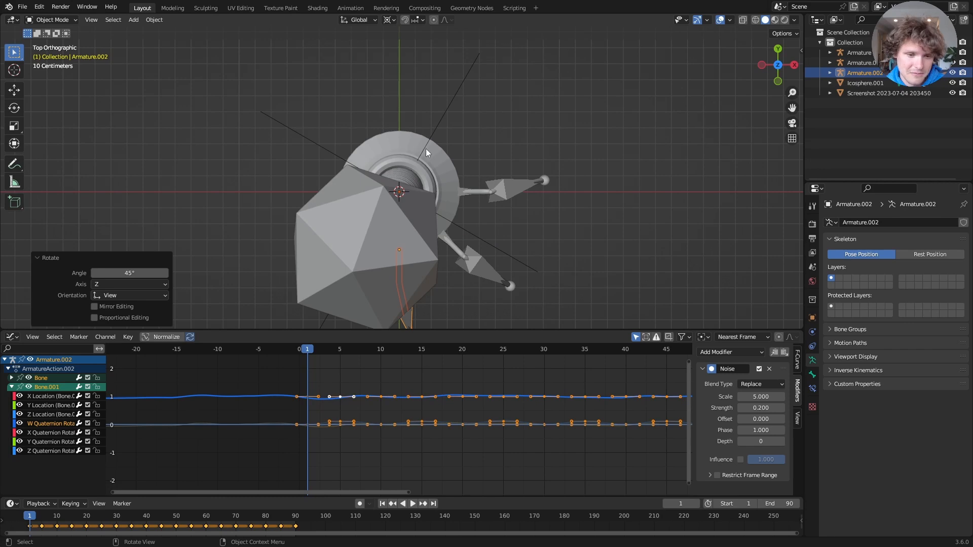
pyautogui.hotkey('shift', 'd')
pyautogui.press('Escape')
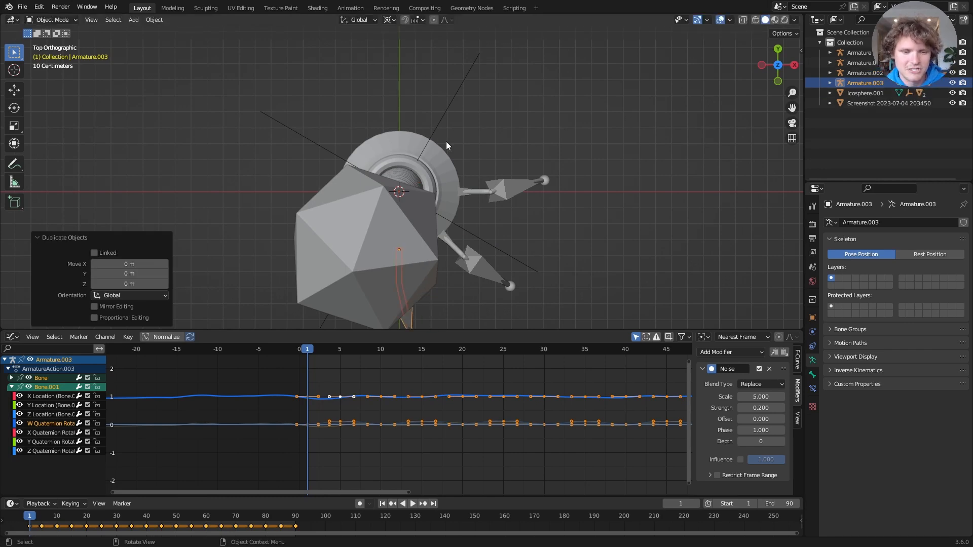
# Step: Try rotating the new leg Armature.003 by 45° and undo that rotation
pyautogui.write('r')
pyautogui.write('45')
pyautogui.press('Return')
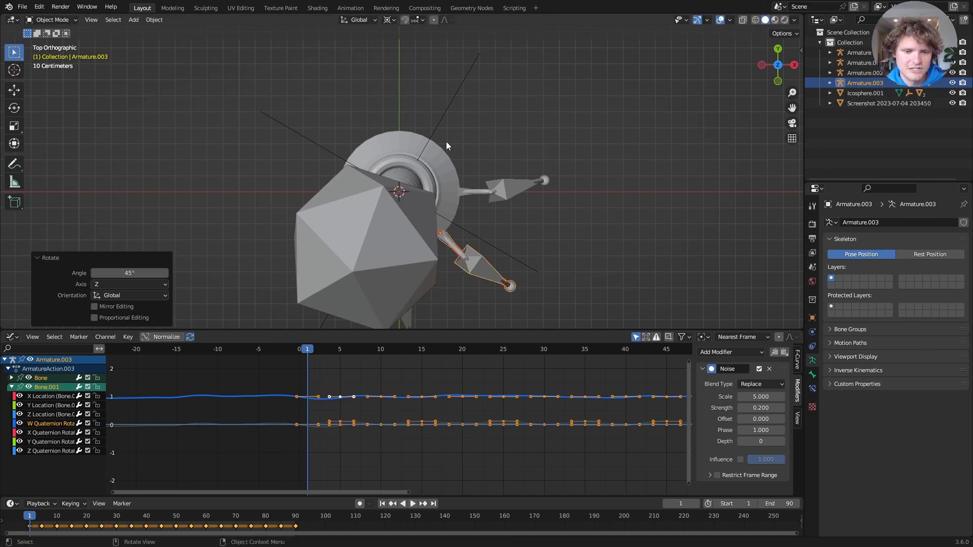
pyautogui.hotkey('ctrl', 'z')
# Step: Rotate the leg Armature.003 by -45° around the global Z axis
pyautogui.write('rz')
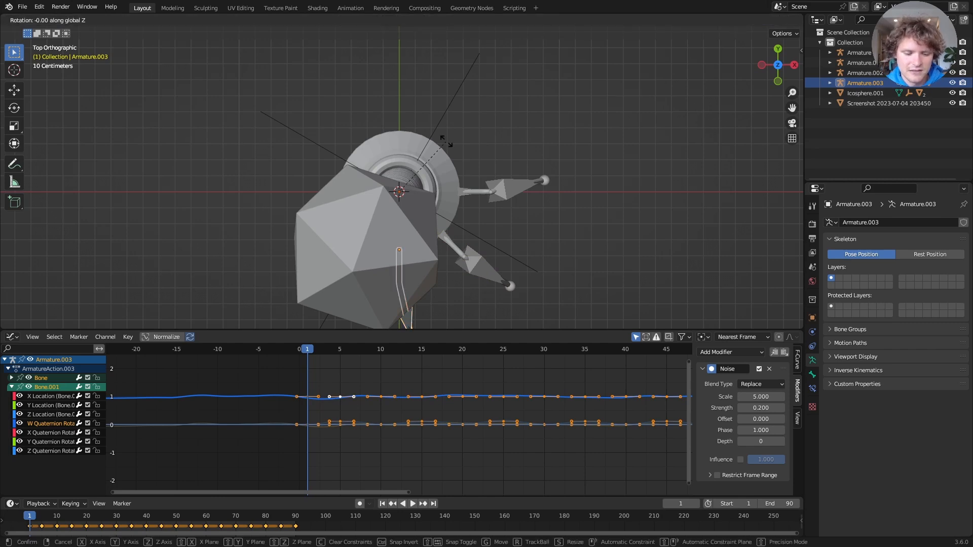
pyautogui.write('-45')
pyautogui.press('Return')
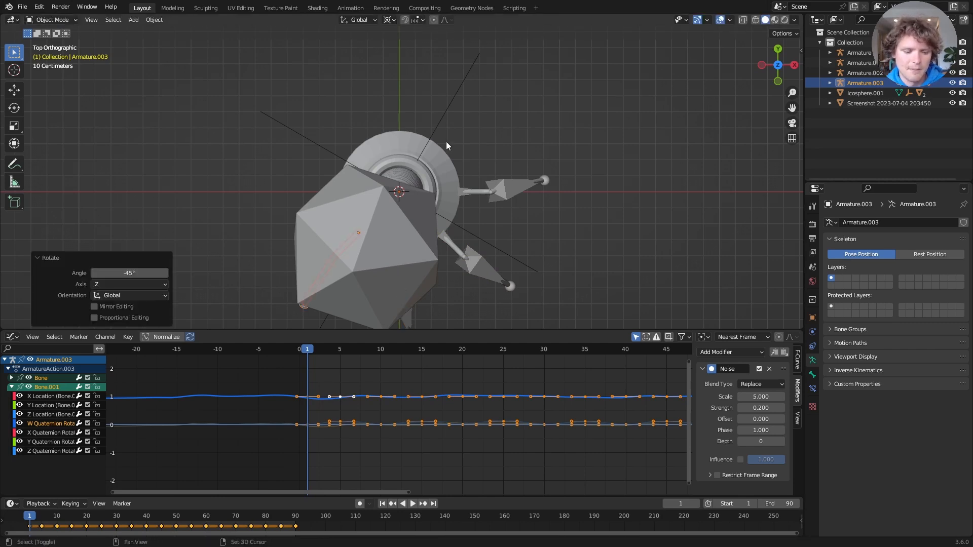
# Step: Duplicate the leg Armature.003 in place and rotate the copy by -45° around the global Z axis
pyautogui.keyDown('shift'); pyautogui.moveTo(446, 141); pyautogui.dragTo(463, 155, button='middle'); pyautogui.keyUp('shift')
pyautogui.hotkey('shift', 'd')
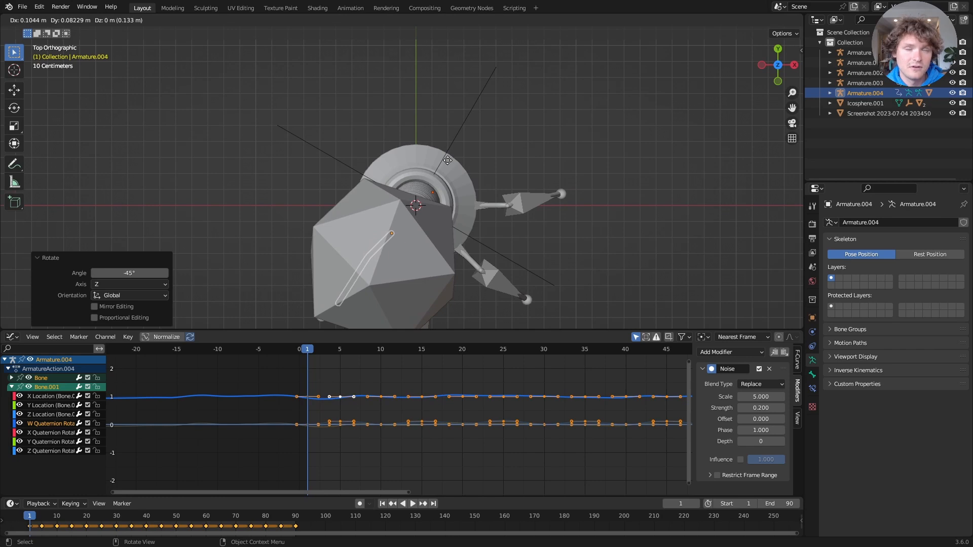
pyautogui.press('Escape')
pyautogui.write('rz')
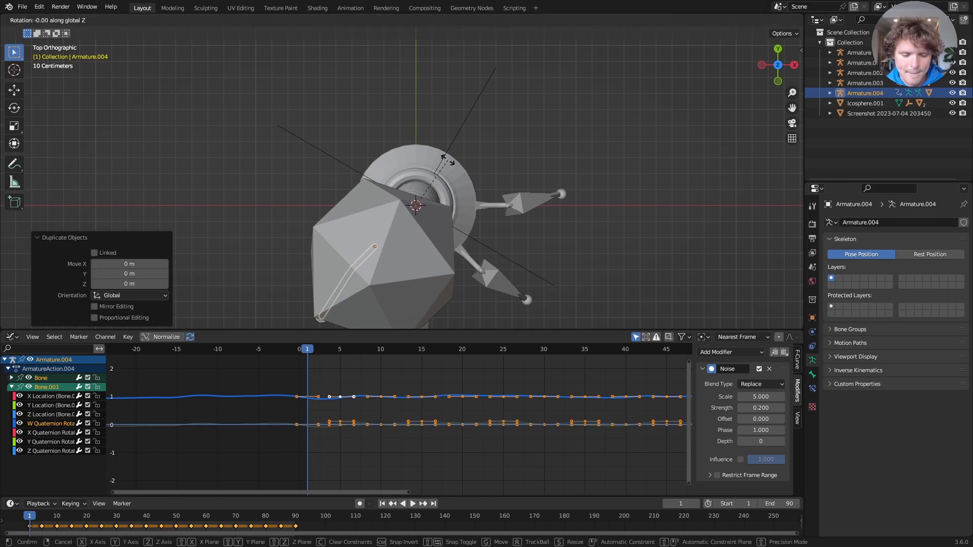
pyautogui.write('-45')
pyautogui.press('Return')
# Step: Duplicate the leg Armature.004 in place and rotate the copy by -45° around the global Z axis
pyautogui.hotkey('shift', 'd')
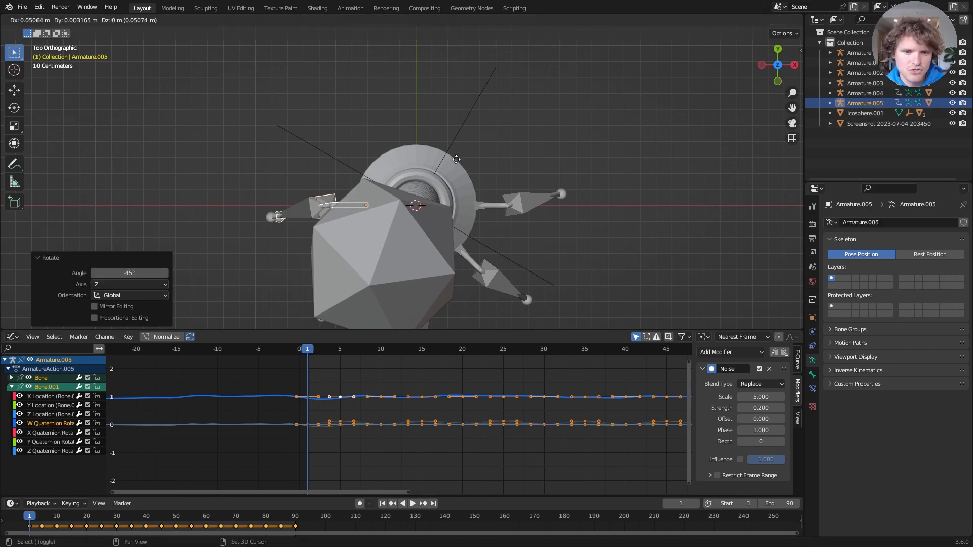
pyautogui.press('Escape')
pyautogui.write('rz-45')
pyautogui.press('Return')
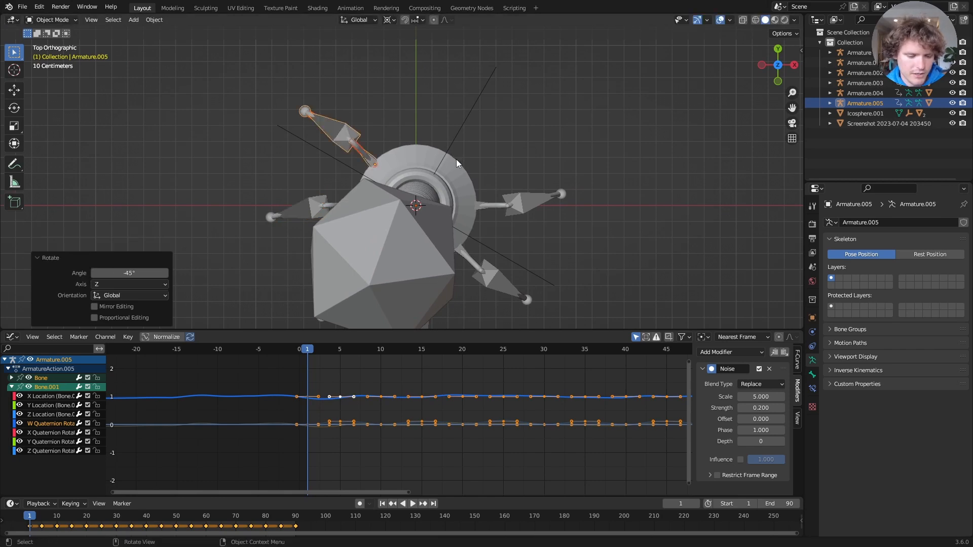
# Step: Duplicate the leg Armature.005 in place without moving it
pyautogui.hotkey('shift', 'd')
pyautogui.press('Escape')
# Step: Try rotating the leg Armature.006 by -90° around the global Z axis and undo the rotation
pyautogui.write('r')
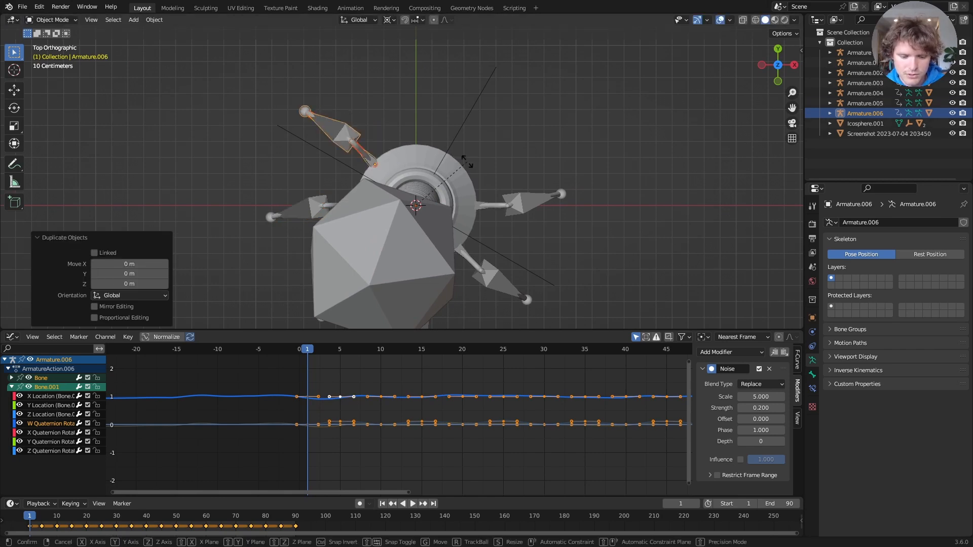
pyautogui.write('z-90')
pyautogui.press('Return')
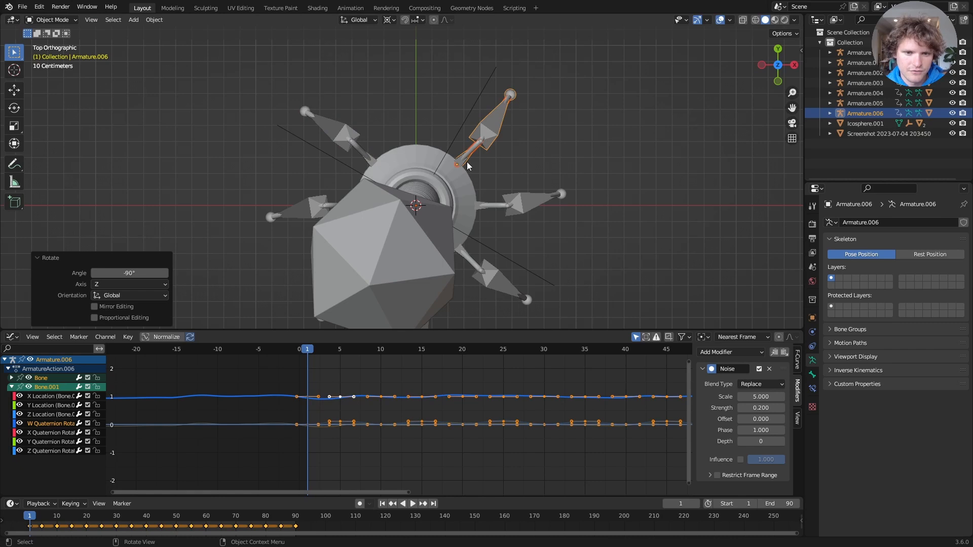
pyautogui.hotkey('ctrl', 'z')
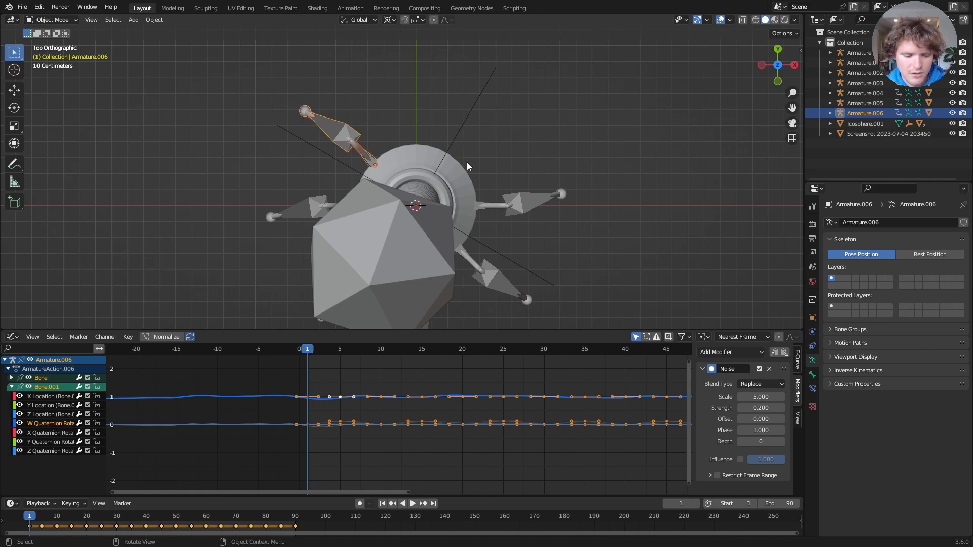
# Step: Try rotating the leg Armature.006 by -45° and by 45° around the global Z axis, undoing each rotation
pyautogui.write('r')
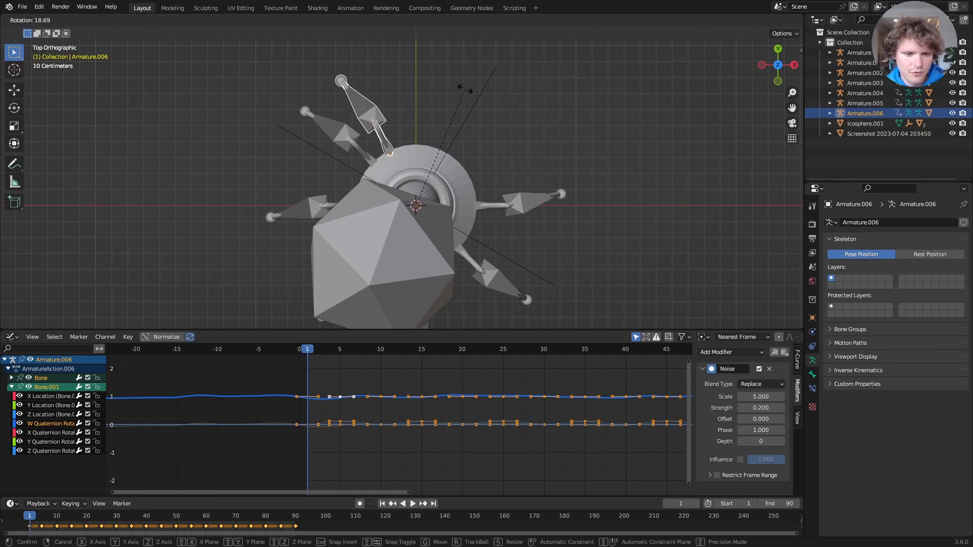
pyautogui.write('-45')
pyautogui.press('Return')
pyautogui.hotkey('ctrl', 'z')
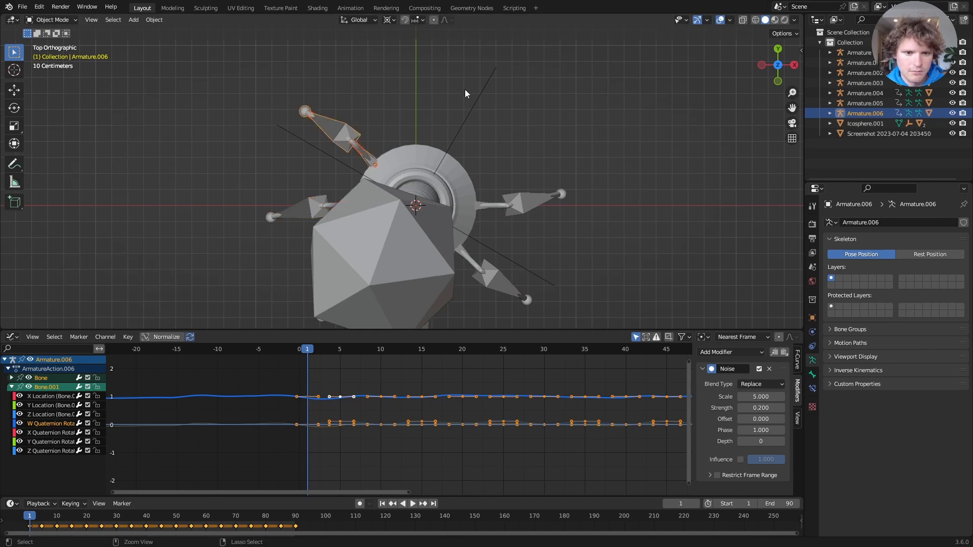
pyautogui.write('r45')
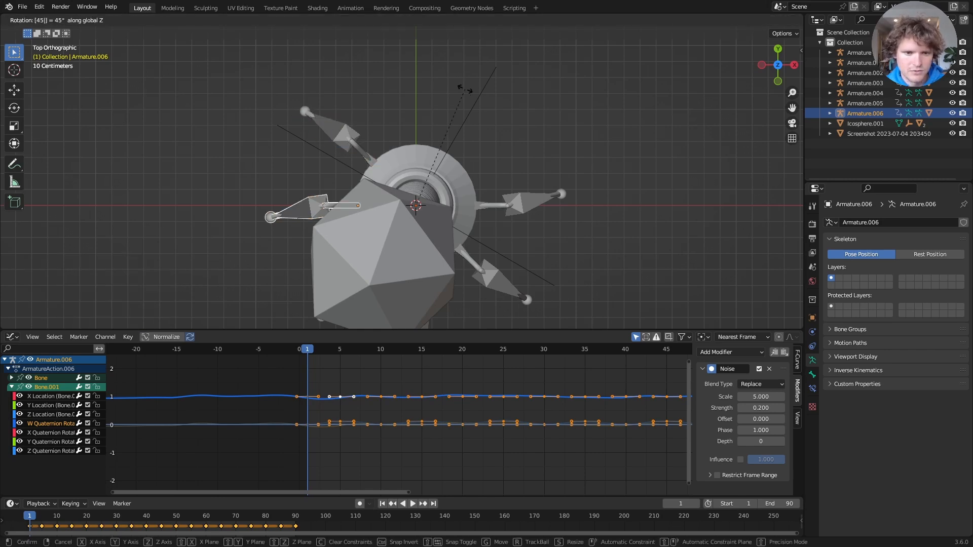
pyautogui.press('Return')
pyautogui.hotkey('ctrl', 'z')
# Step: Rotate the leg Armature.006 by -45° around the global Z axis, and duplicate it in place with the copy rotated another -45°
pyautogui.write('r-45')
pyautogui.press('Return')
pyautogui.hotkey('shift', 'd')
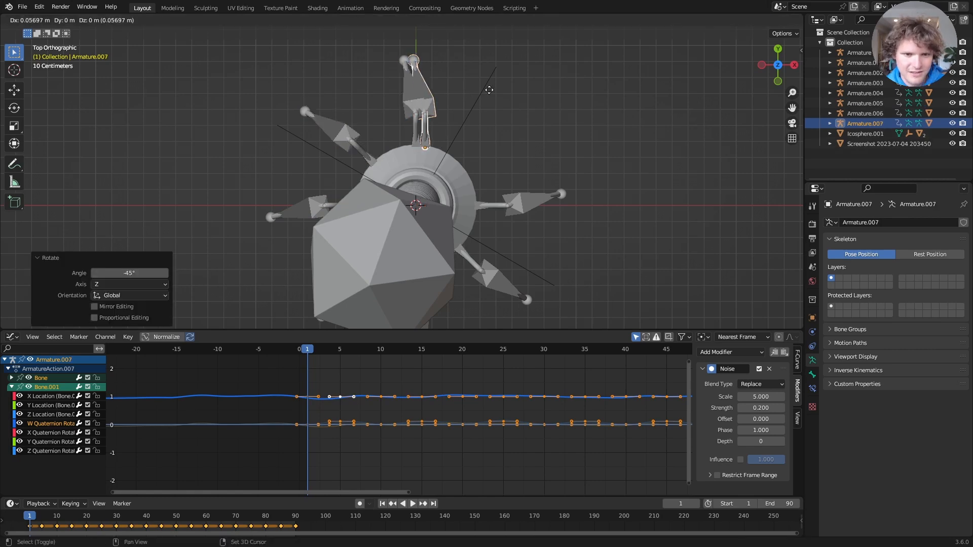
pyautogui.press('Escape')
pyautogui.write('r')
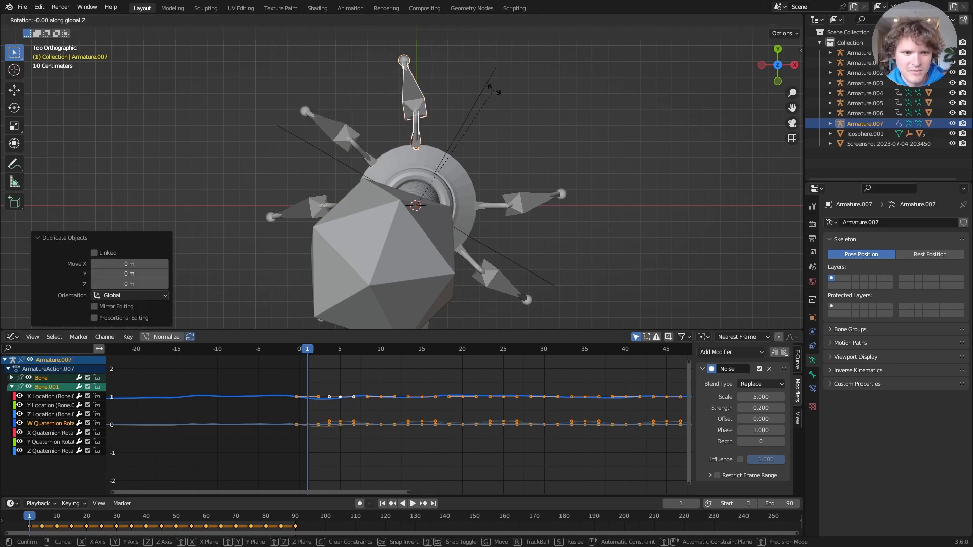
pyautogui.write('-45')
pyautogui.press('Return')
# Step: Play the animation with the viewport overlays hidden to check how all the legs move around the base
pyautogui.press('space')
pyautogui.moveTo(469, 154); pyautogui.dragTo(437, 56, button='middle')
pyautogui.click(720, 20)
pyautogui.scroll(-8, 550, 138)
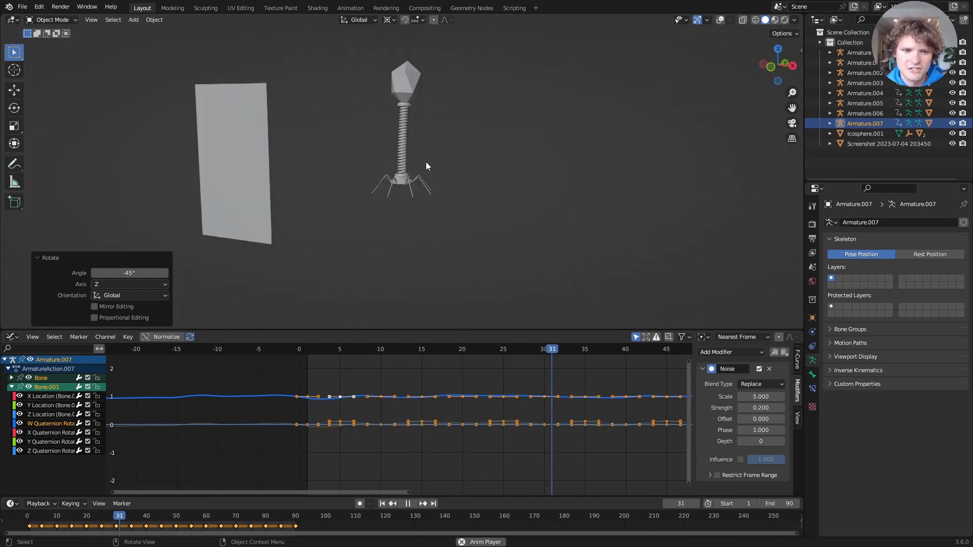
pyautogui.keyDown('shift'); pyautogui.moveTo(425, 168); pyautogui.dragTo(426, 179, button='middle'); pyautogui.keyUp('shift')
pyautogui.scroll(5, 421, 187)
pyautogui.press('space')
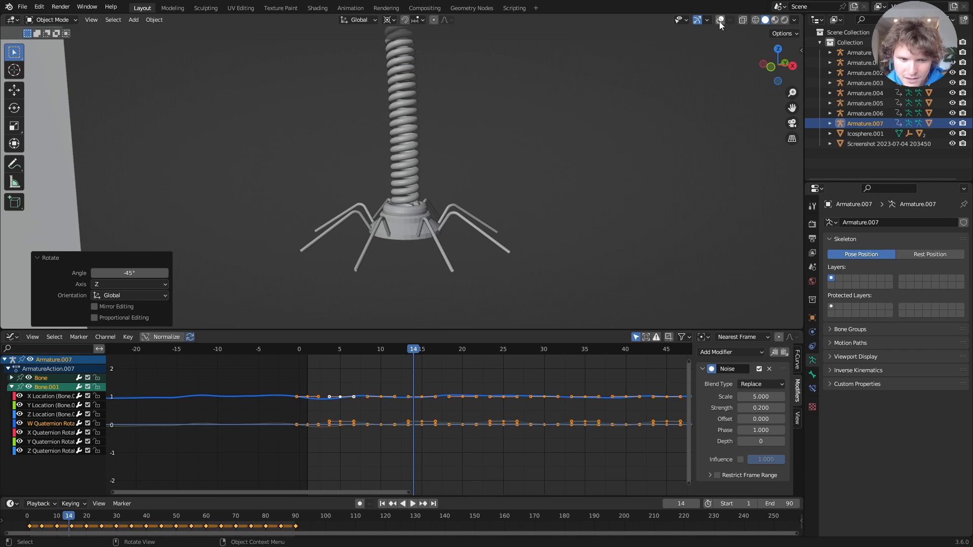
# Step: Change the Graph Editor area to a Timeline and return to frame 1
pyautogui.click(11, 336)
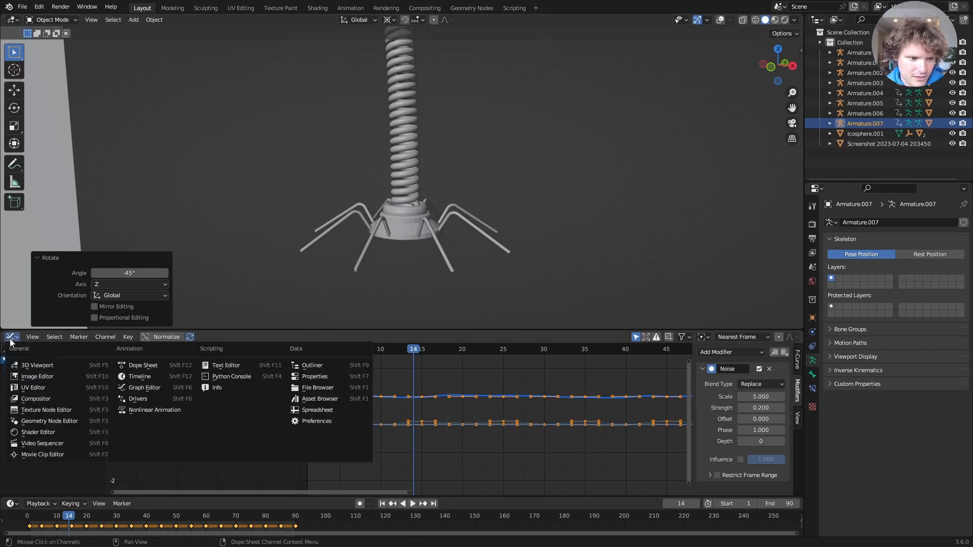
pyautogui.click(135, 366)
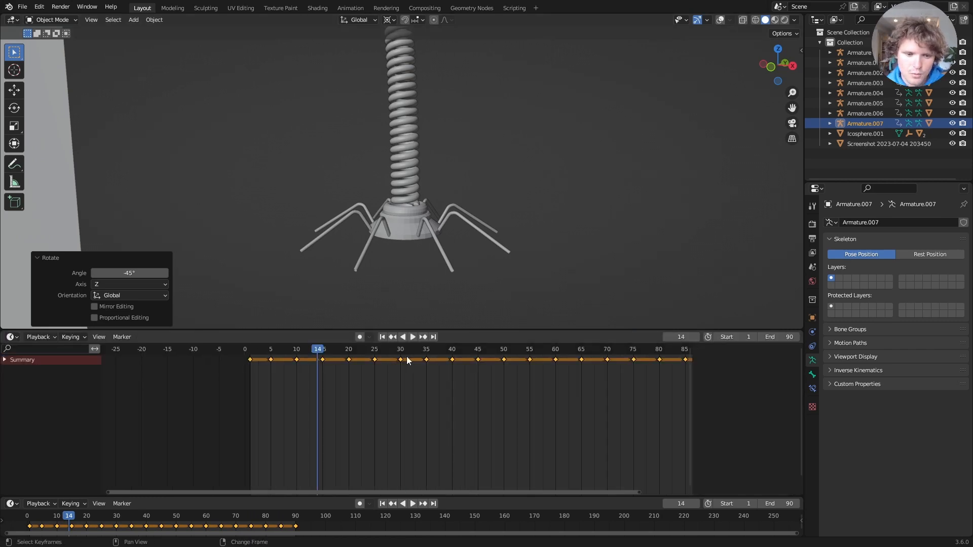
pyautogui.hotkey('shift', 'Left')
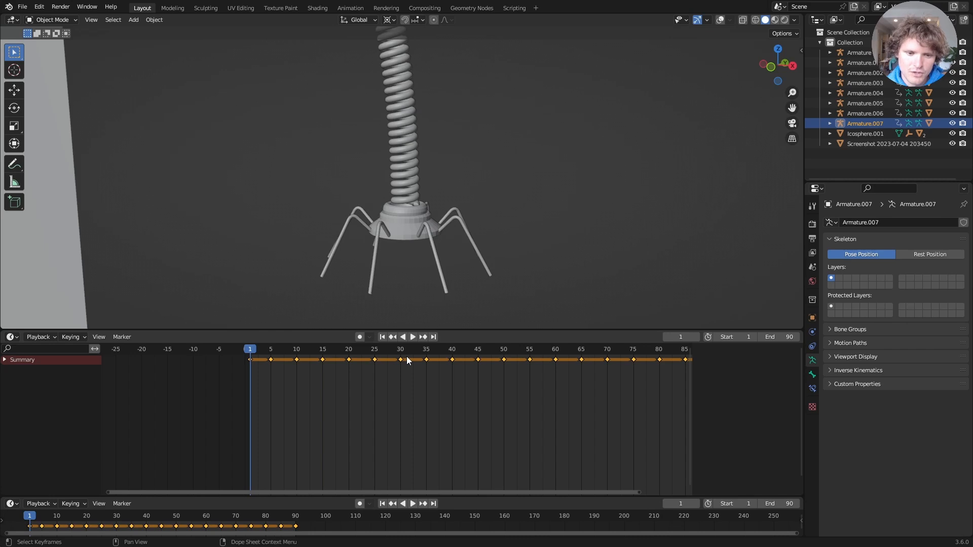
# Step: Show the overlays again and shift all keyframes of the leg Armature.001 3 frames earlier
pyautogui.click(720, 22)
pyautogui.click(427, 239)
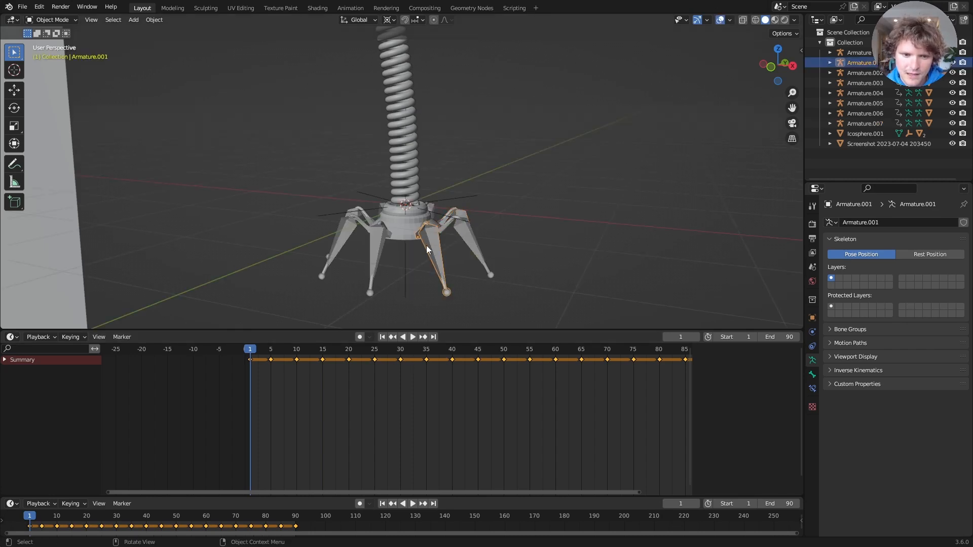
pyautogui.press('g')
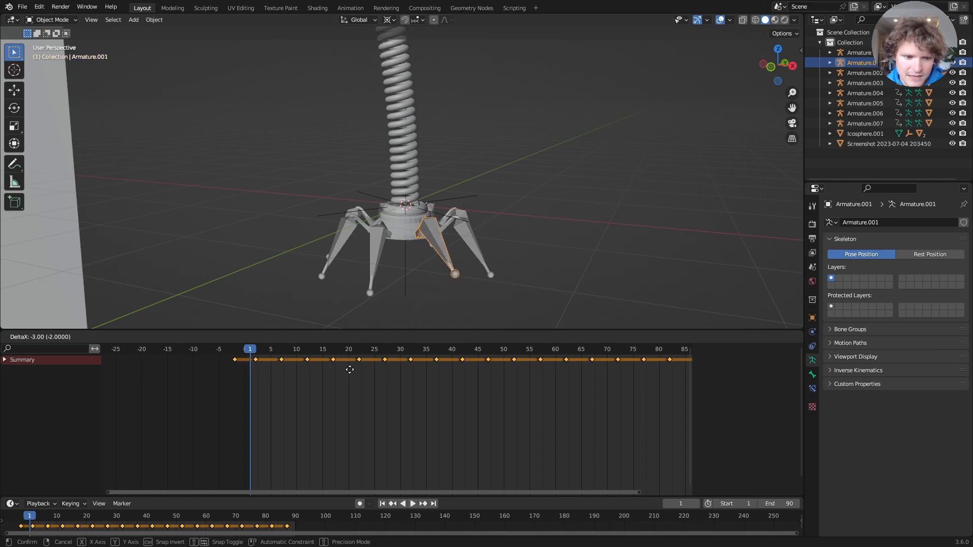
pyautogui.click(348, 370)
# Step: Shift all keyframes of the leg Armature.003 6 frames earlier
pyautogui.click(349, 224)
pyautogui.press('g')
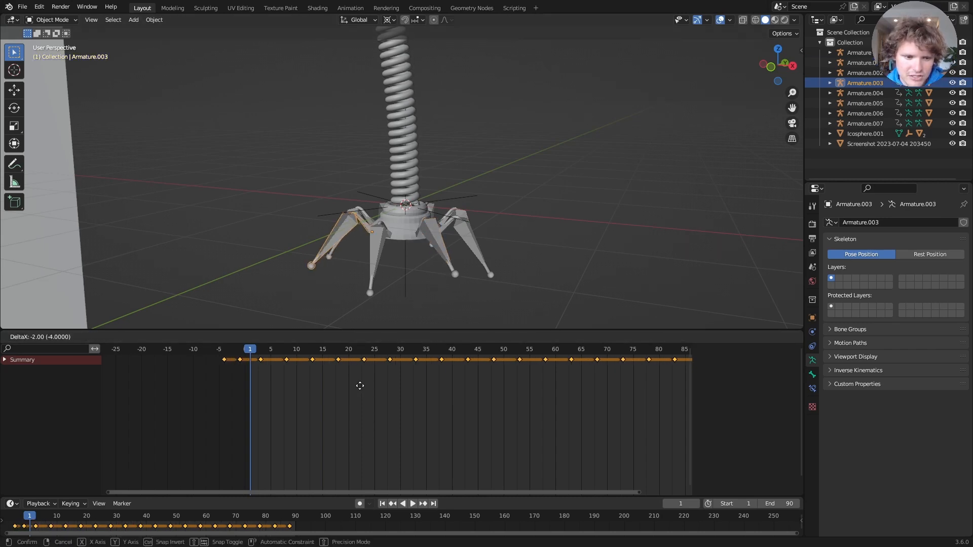
pyautogui.click(341, 386)
# Step: Shift all keyframes of the leg Armature.005 6 frames earlier and briefly play the animation
pyautogui.moveTo(373, 254); pyautogui.dragTo(379, 202, button='middle')
pyautogui.click(379, 204)
pyautogui.press('g')
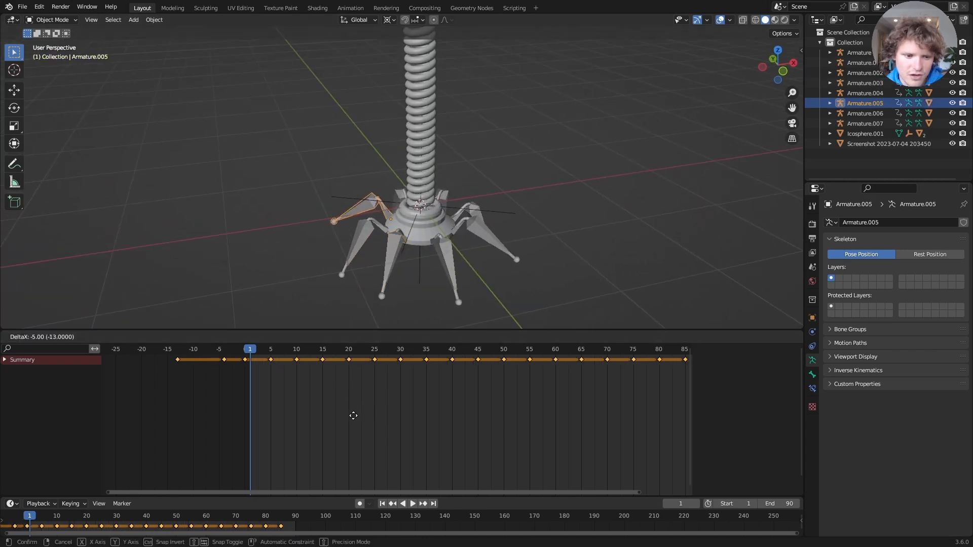
pyautogui.click(351, 414)
pyautogui.press('space')
pyautogui.press('space')
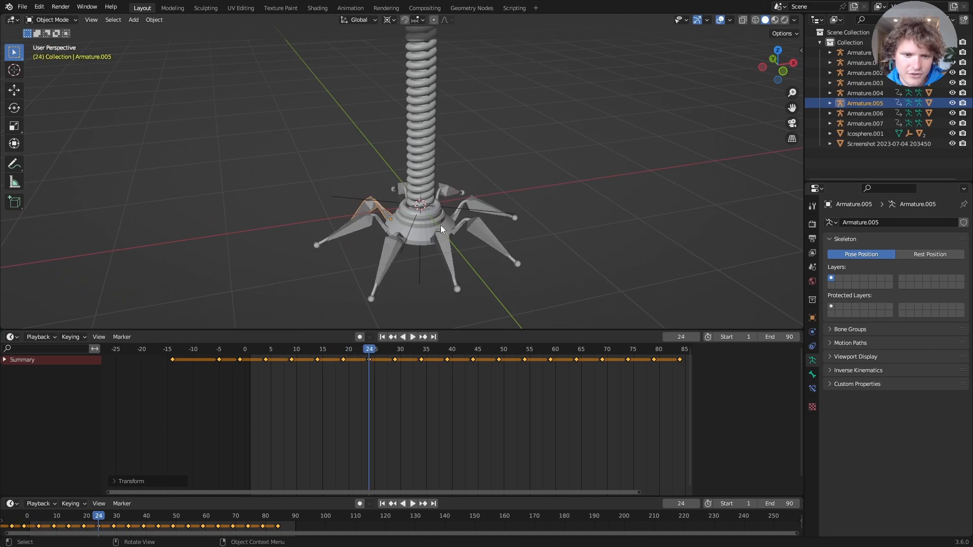
# Step: Shift all keyframes of the leg Armature.007 5 frames earlier
pyautogui.click(447, 183)
pyautogui.press('g')
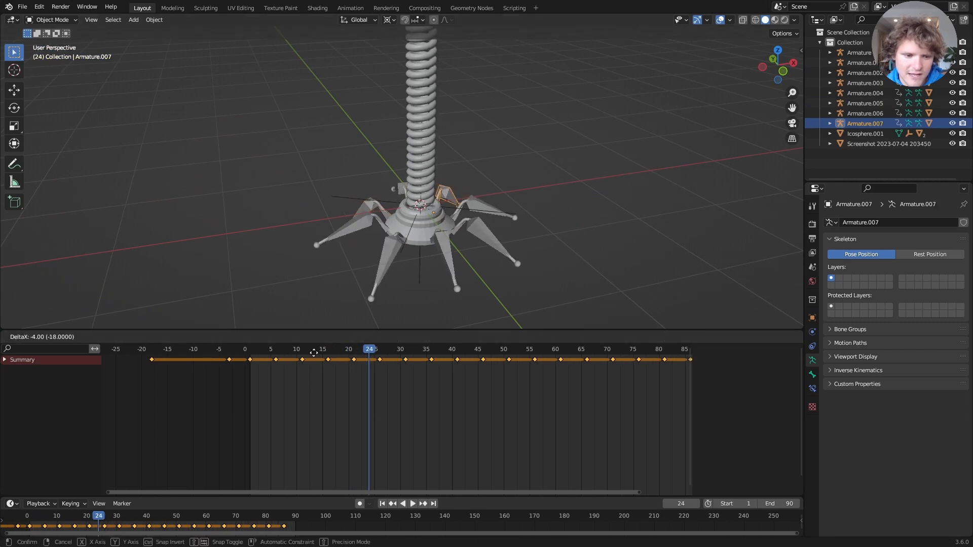
pyautogui.click(310, 352)
# Step: Shift the keyframes of Armature.003 another 2 frames earlier, and preview the animation with overlays hidden before returning to frame 1
pyautogui.click(381, 256)
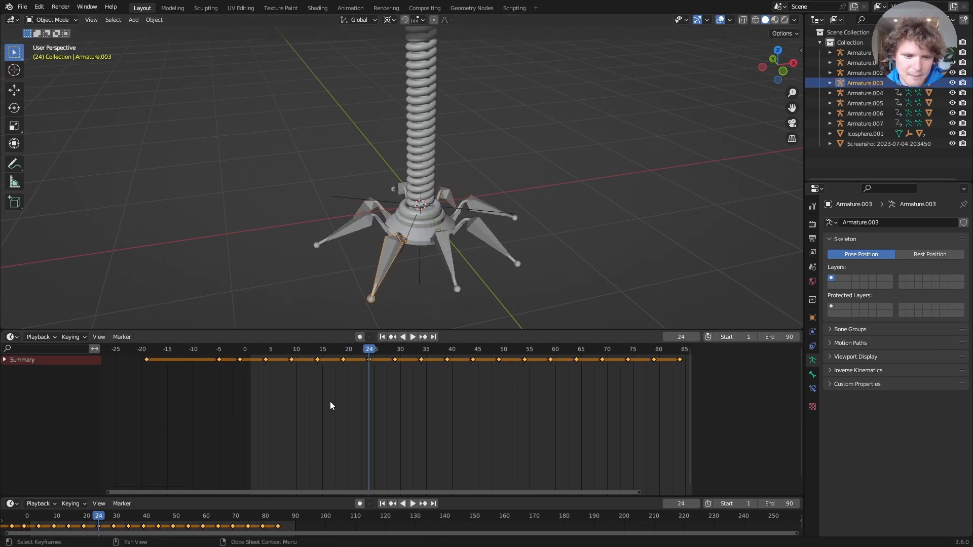
pyautogui.press('space')
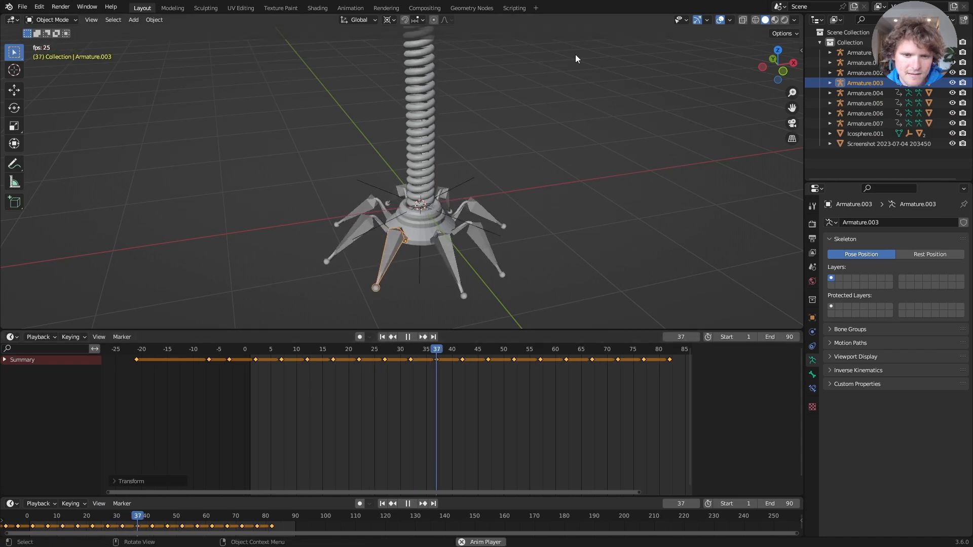
pyautogui.click(719, 20)
pyautogui.moveTo(456, 169); pyautogui.dragTo(404, 181, button='middle')
pyautogui.scroll(-4, 418, 167)
pyautogui.scroll(-3, 405, 175)
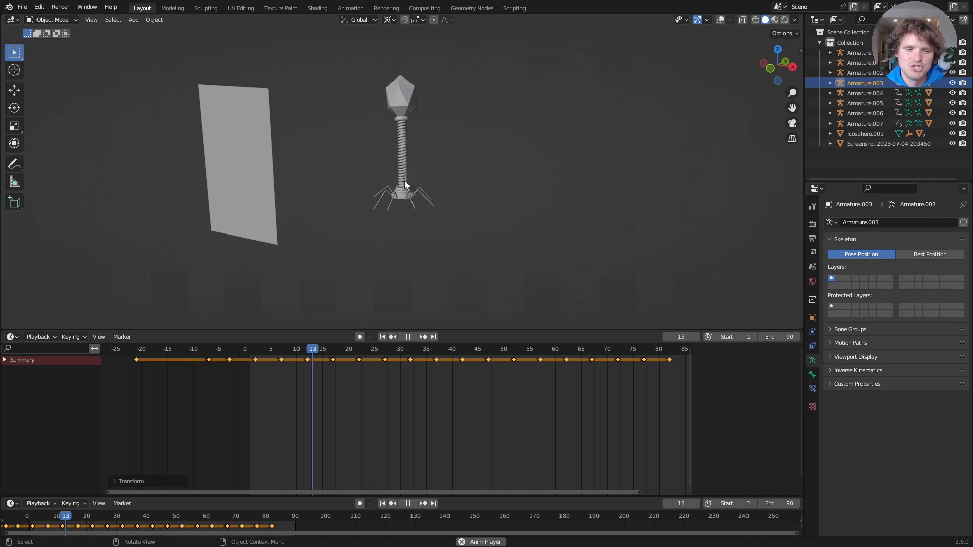
pyautogui.press('space')
pyautogui.hotkey('shift', 'Left')
# Step: Try moving the base mesh Icosphere.001 away from the legs and undo the move
pyautogui.scroll(3, 405, 183)
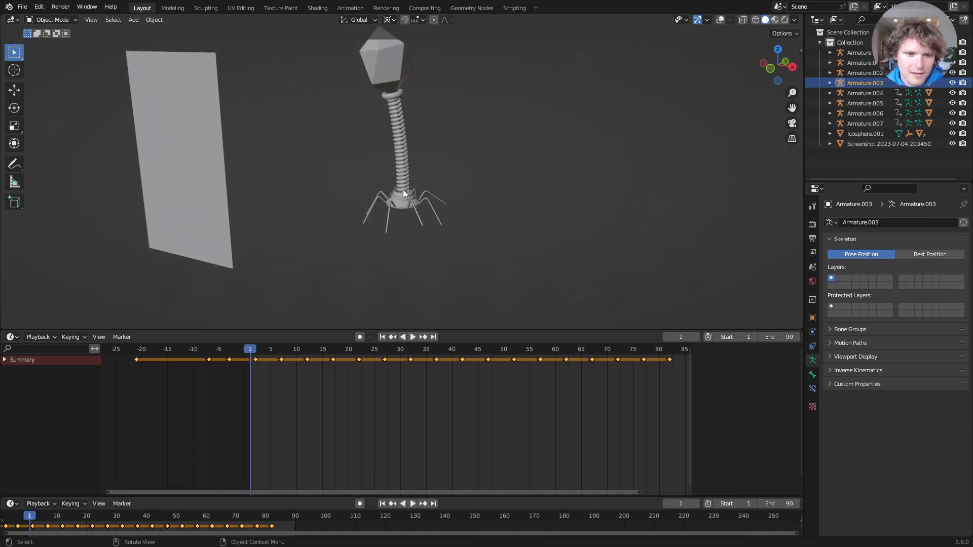
pyautogui.click(402, 202)
pyautogui.press('g')
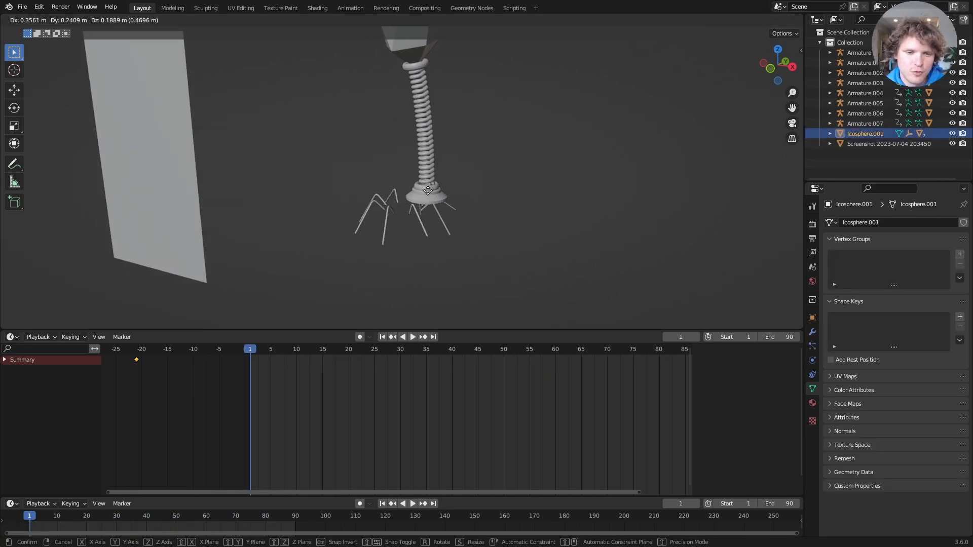
pyautogui.click(527, 165)
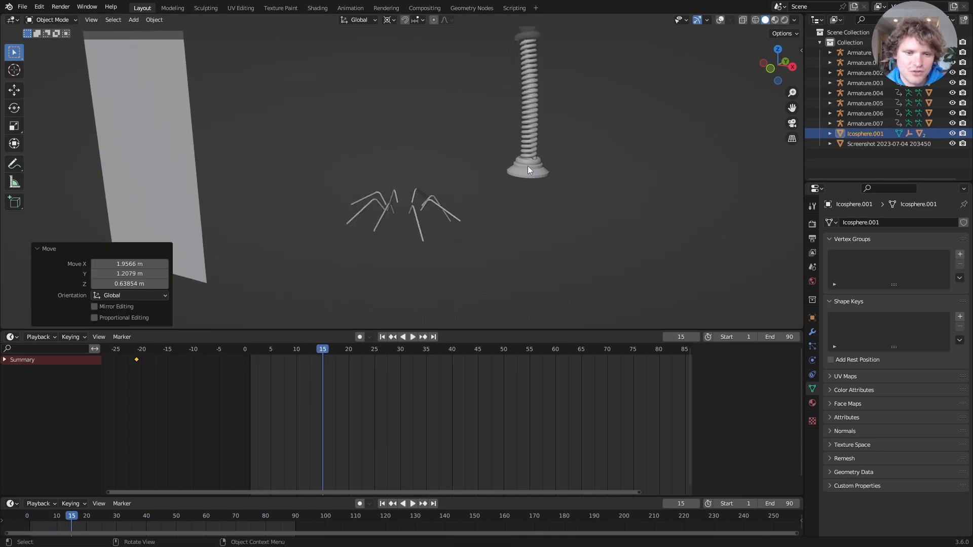
pyautogui.hotkey('ctrl', 'z')
# Step: Show the overlays and select the legs Armature.001, Armature and Armature.007 together, undoing any wrong picks
pyautogui.click(727, 21)
pyautogui.scroll(3, 406, 227)
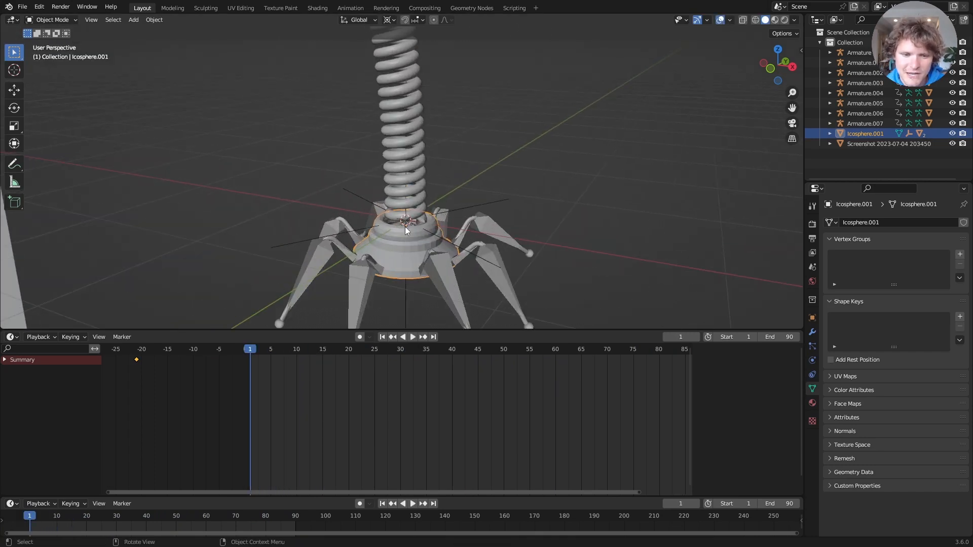
pyautogui.click(445, 265)
pyautogui.keyDown('shift'); pyautogui.click(474, 263); pyautogui.keyUp('shift')
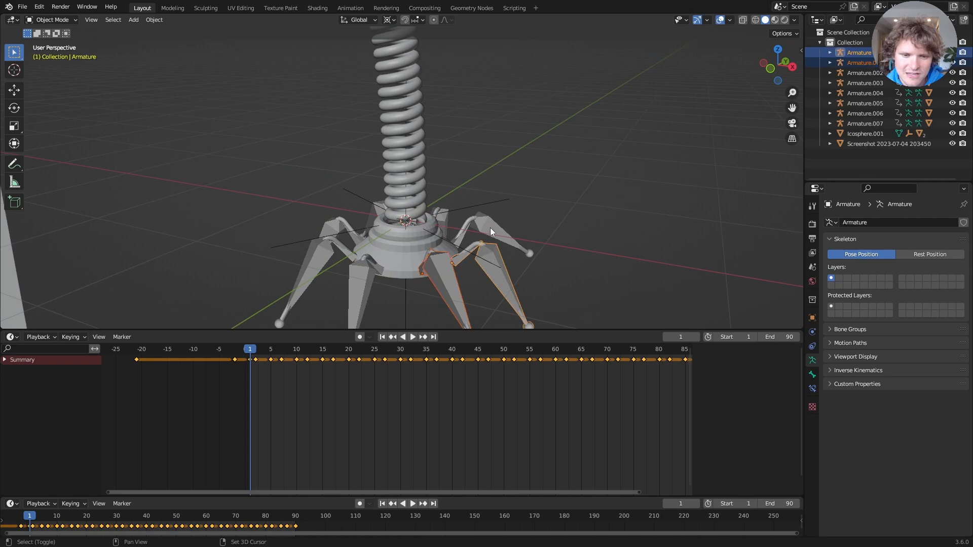
pyautogui.keyDown('shift'); pyautogui.click(458, 217); pyautogui.keyUp('shift')
pyautogui.keyDown('shift'); pyautogui.click(443, 215); pyautogui.keyUp('shift')
pyautogui.hotkey('ctrl', 'z')
pyautogui.moveTo(393, 220); pyautogui.dragTo(429, 251, button='middle')
pyautogui.keyDown('shift'); pyautogui.click(458, 226); pyautogui.keyUp('shift')
pyautogui.hotkey('ctrl', 'z')
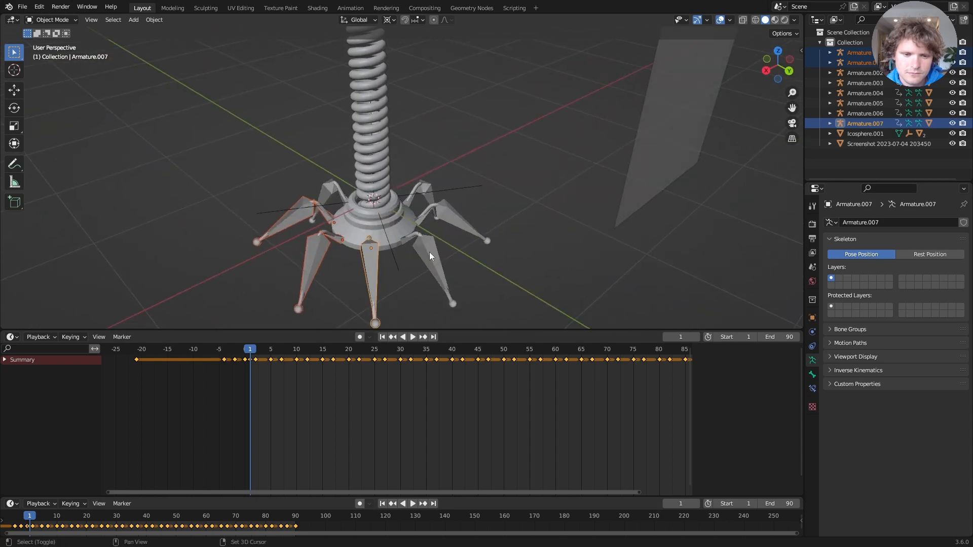
# Step: Add the legs Armature.006, Armature.005, Armature.004, Armature.003 and Armature.002 to the selection, undoing any wrong picks
pyautogui.keyDown('shift'); pyautogui.click(430, 252); pyautogui.keyUp('shift')
pyautogui.keyDown('shift'); pyautogui.click(448, 211); pyautogui.keyUp('shift')
pyautogui.keyDown('shift'); pyautogui.click(416, 196); pyautogui.keyUp('shift')
pyautogui.hotkey('ctrl', 'z')
pyautogui.keyDown('shift'); pyautogui.click(424, 186); pyautogui.keyUp('shift')
pyautogui.hotkey('ctrl', 'z')
pyautogui.moveTo(424, 184); pyautogui.dragTo(478, 180, button='middle')
pyautogui.keyDown('shift'); pyautogui.click(425, 185); pyautogui.keyUp('shift')
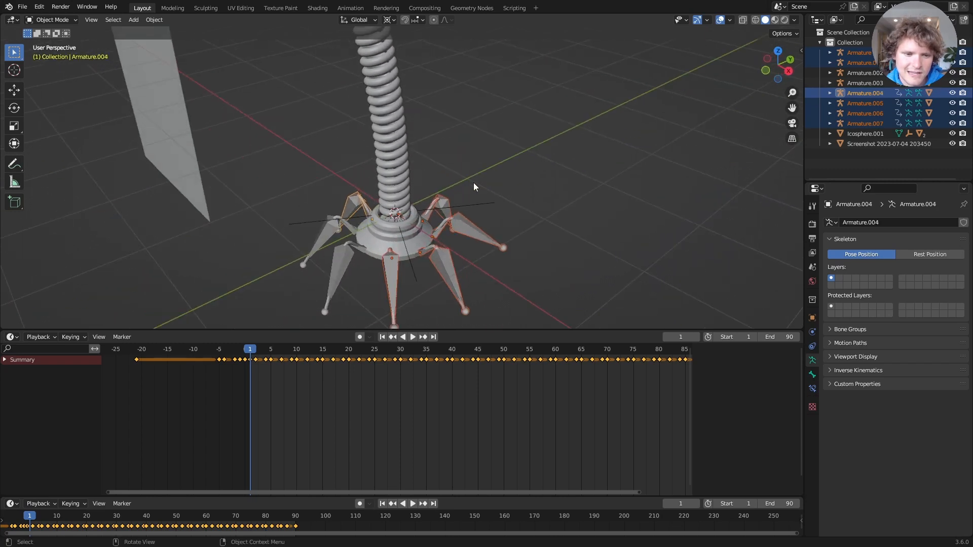
pyautogui.keyDown('shift'); pyautogui.click(320, 236); pyautogui.keyUp('shift')
pyautogui.keyDown('shift'); pyautogui.click(336, 255); pyautogui.keyUp('shift')
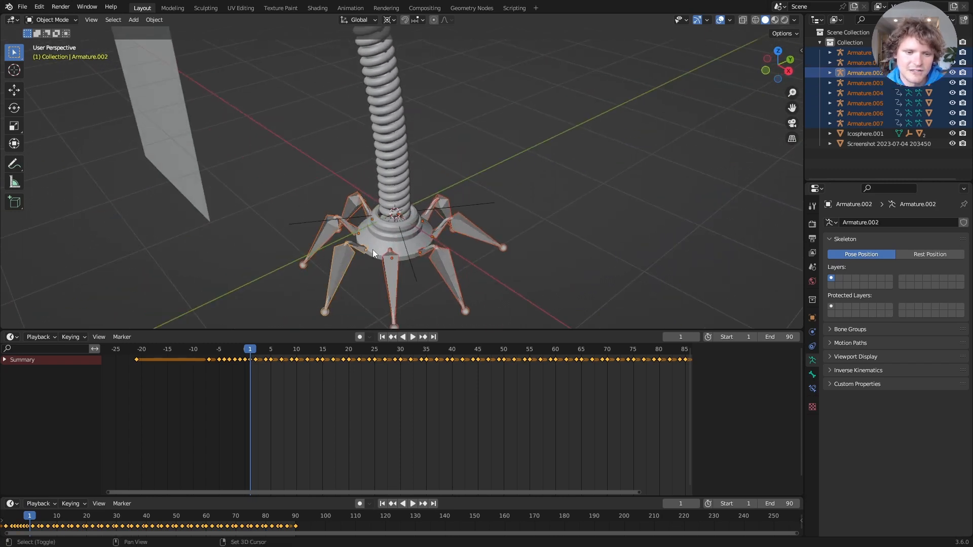
# Step: Parent all the selected legs to the base mesh Icosphere.001 using the Object parent type
pyautogui.keyDown('shift'); pyautogui.click(373, 241); pyautogui.keyUp('shift')
pyautogui.hotkey('ctrl', 'p')
pyautogui.click(372, 242)
# Step: Try moving the base mesh during playback to test whether the legs follow, leaving it at its original place
pyautogui.press('space')
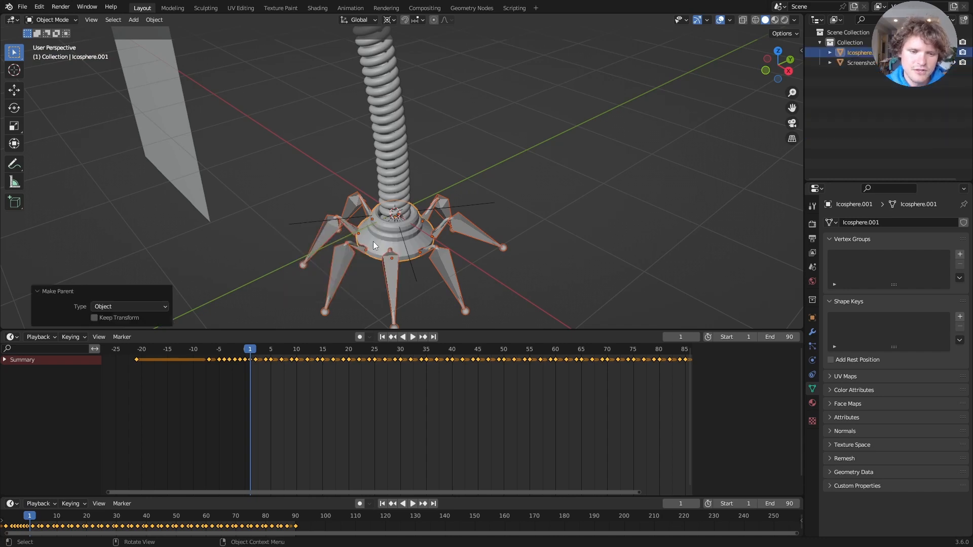
pyautogui.click(414, 227)
pyautogui.scroll(-4, 410, 230)
pyautogui.press('g')
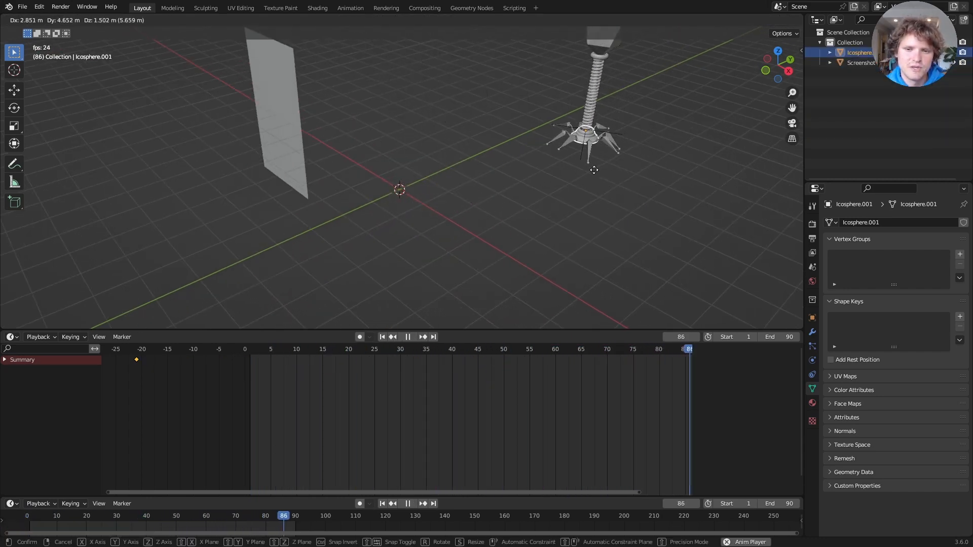
pyautogui.click(415, 213)
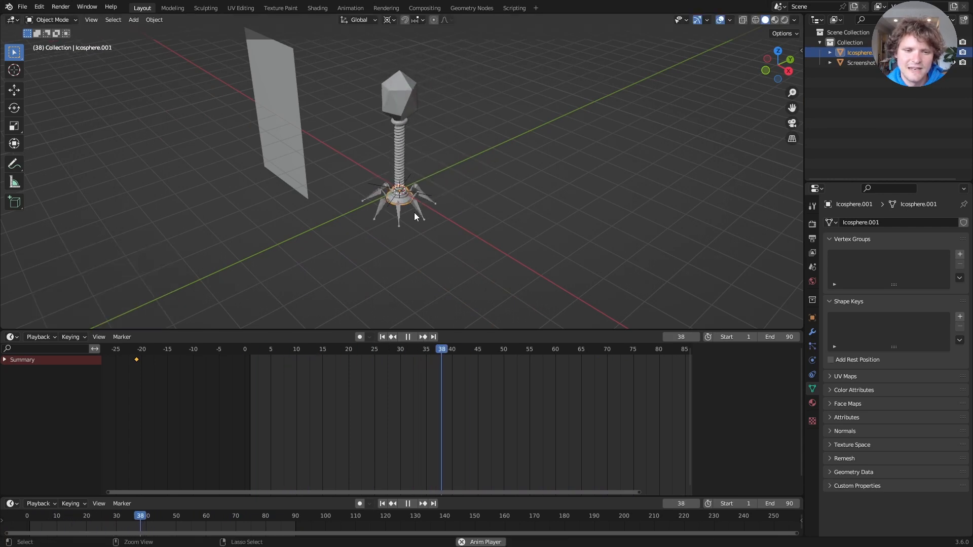
# Step: Try moving the base mesh again during playback with overlays hidden, undo the move, and return to frame 1
pyautogui.click(720, 20)
pyautogui.press('g')
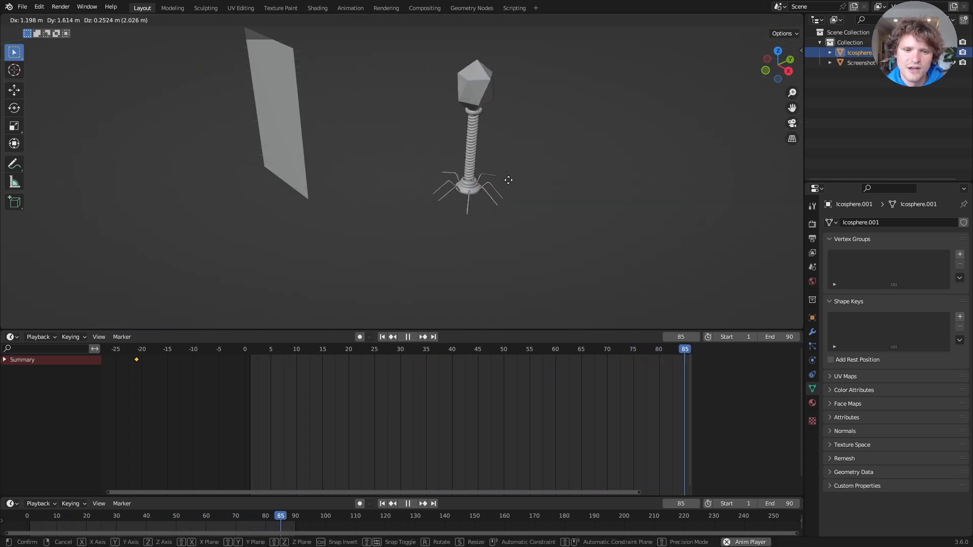
pyautogui.click(468, 190)
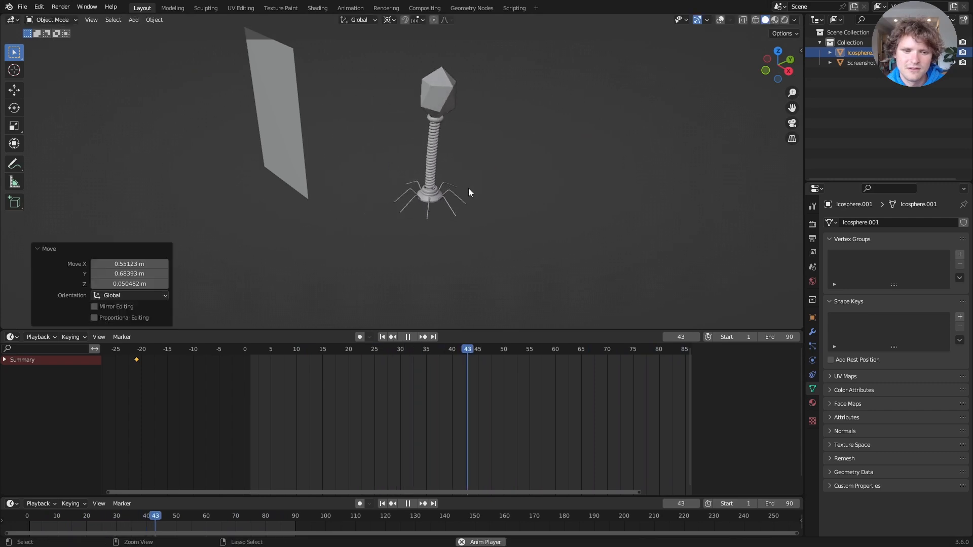
pyautogui.press('space')
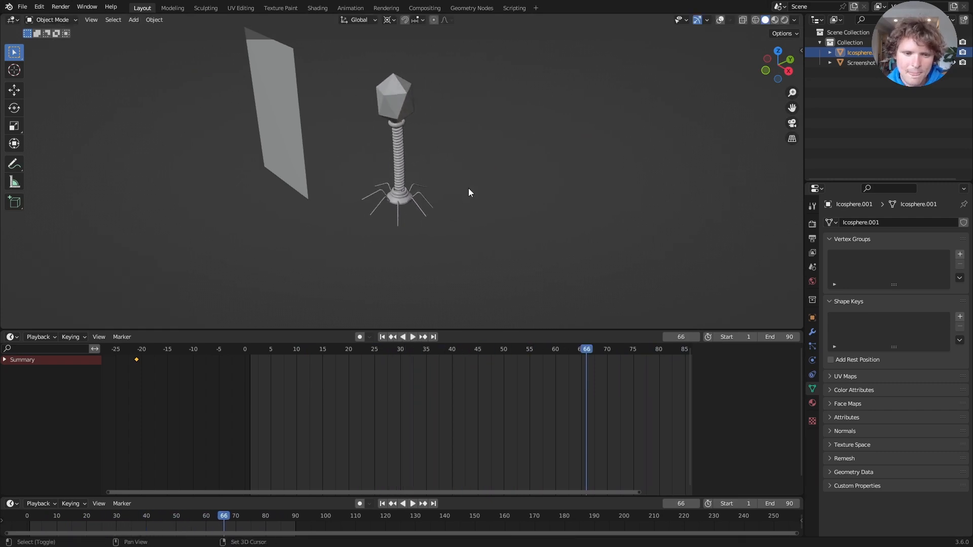
pyautogui.hotkey('shift', 'Left')
# Step: Show the viewport overlays again and add a sphere-shaped empty at the world origin around the bacteriophage's base
pyautogui.click(719, 20)
pyautogui.scroll(5, 399, 266)
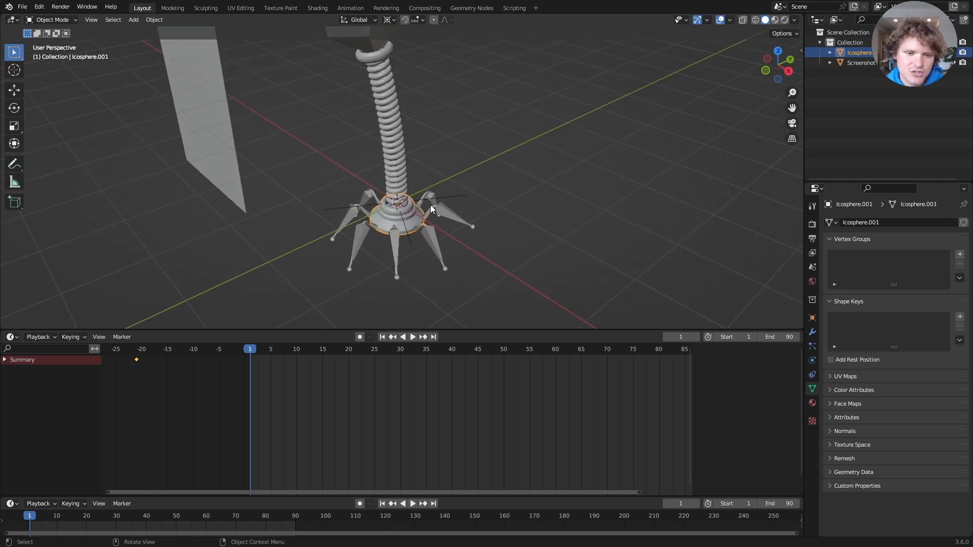
pyautogui.hotkey('shift', 'a')
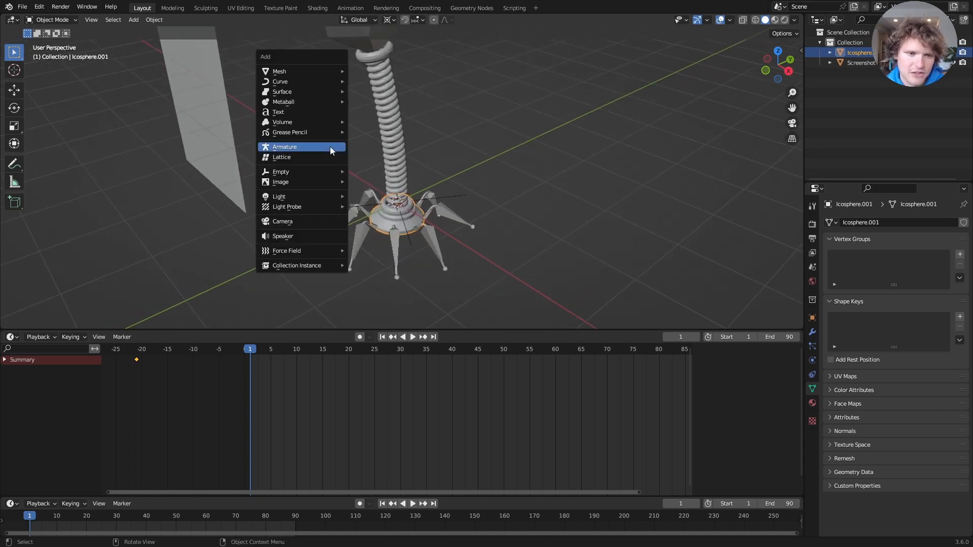
pyautogui.moveTo(297, 72)
pyautogui.moveTo(278, 175)
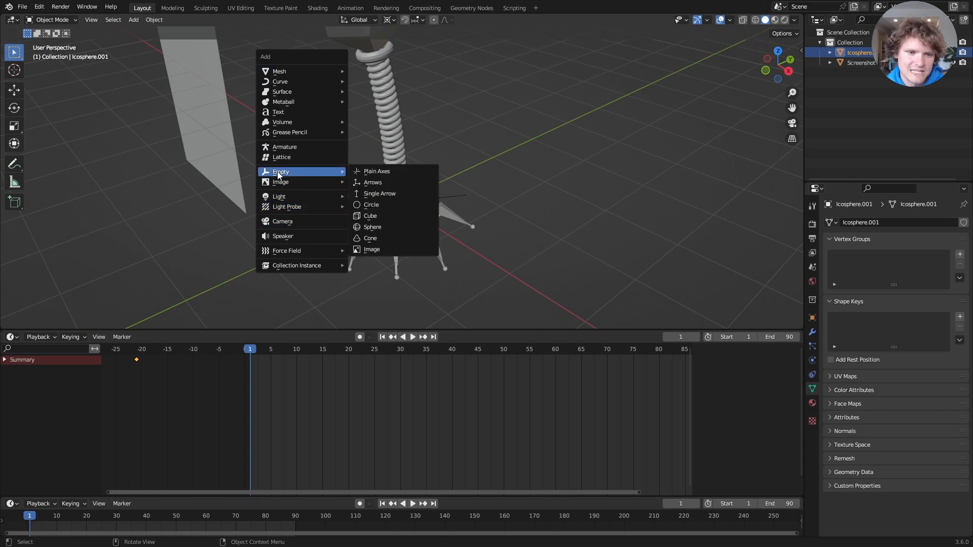
pyautogui.click(383, 227)
pyautogui.scroll(-3, 425, 196)
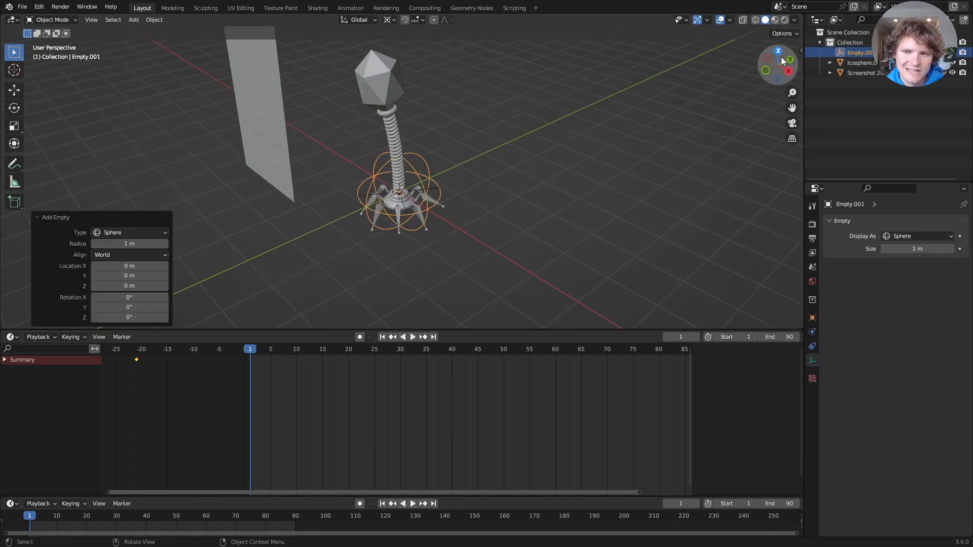
pyautogui.scroll(3, 395, 184)
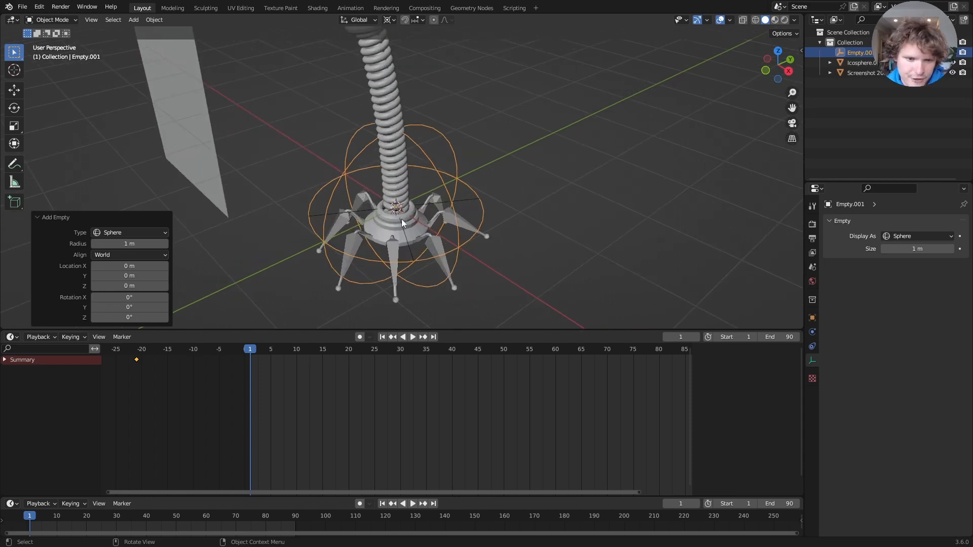
# Step: Parent the base mesh Icosphere.001 to the sphere empty using the Object parent type
pyautogui.click(379, 232)
pyautogui.keyDown('shift'); pyautogui.click(452, 143); pyautogui.keyUp('shift')
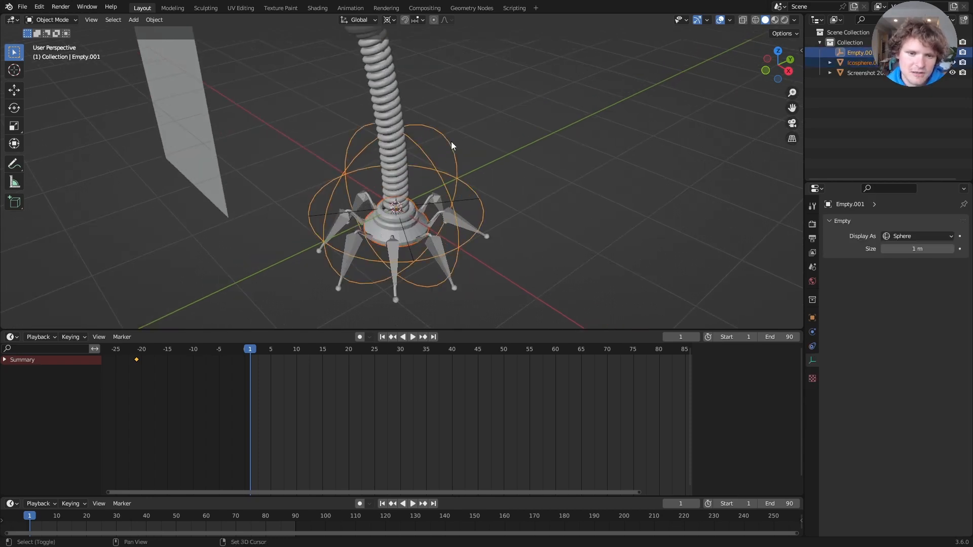
pyautogui.hotkey('ctrl', 'p')
pyautogui.click(451, 142)
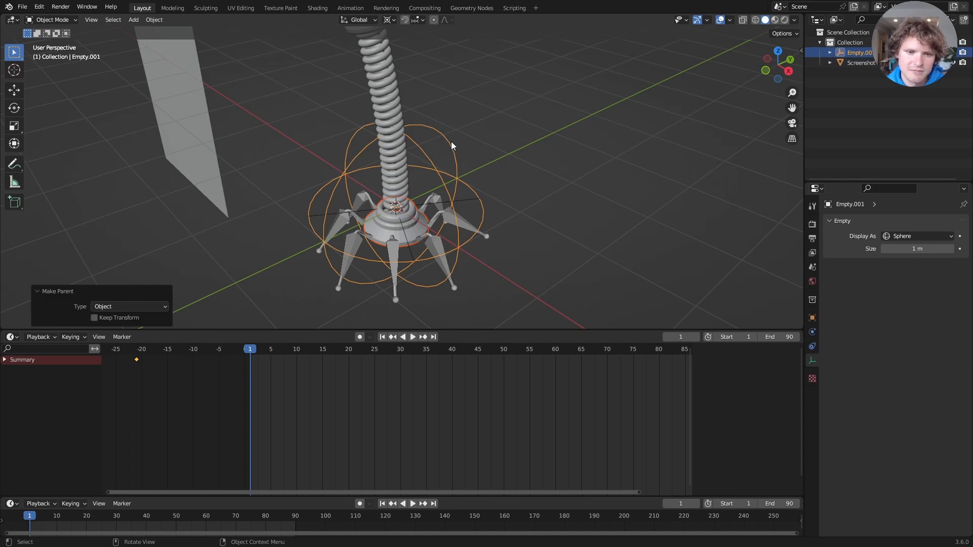
# Step: Try moving the empty during playback to test whether the whole bacteriophage follows, undo the move and stop playback
pyautogui.click(451, 142)
pyautogui.scroll(-2, 451, 142)
pyautogui.press('space')
pyautogui.press('g')
pyautogui.click(500, 104)
pyautogui.hotkey('ctrl', 'z')
pyautogui.press('space')
pyautogui.press('space')
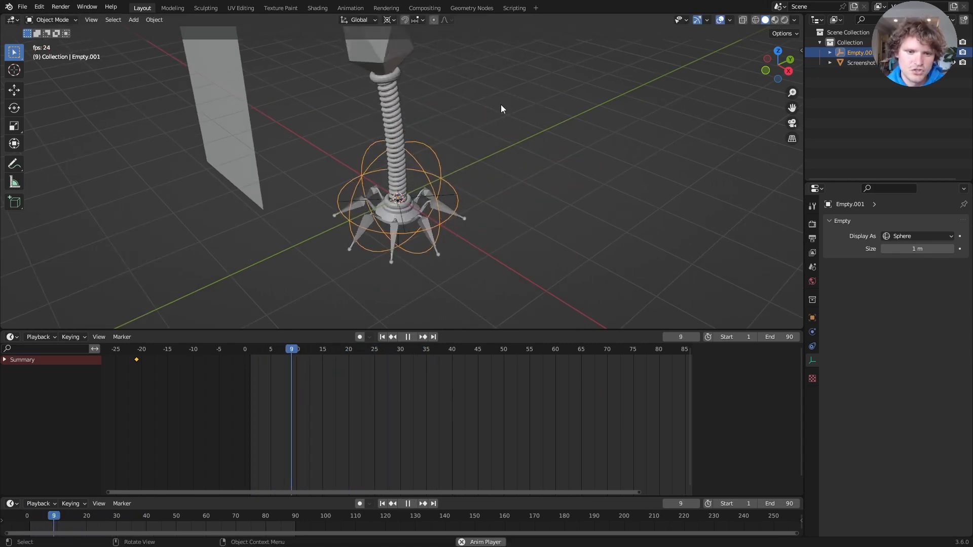
pyautogui.press('space')
# Step: Delete the stray keyframe before frame 0 and insert a Location keyframe for the empty at frame 1
pyautogui.hotkey('shift', 'Left')
pyautogui.press('x')
pyautogui.click(198, 366)
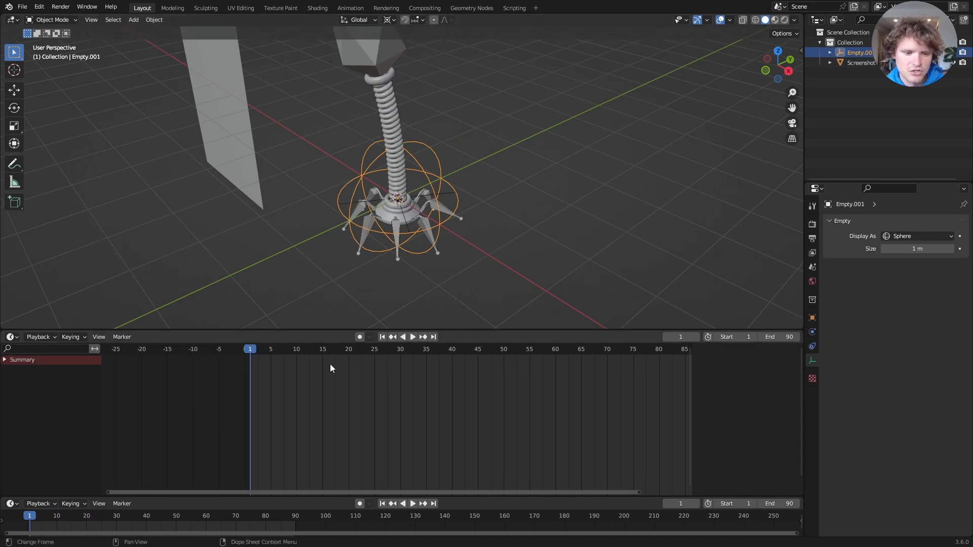
pyautogui.press('i')
pyautogui.press('i')
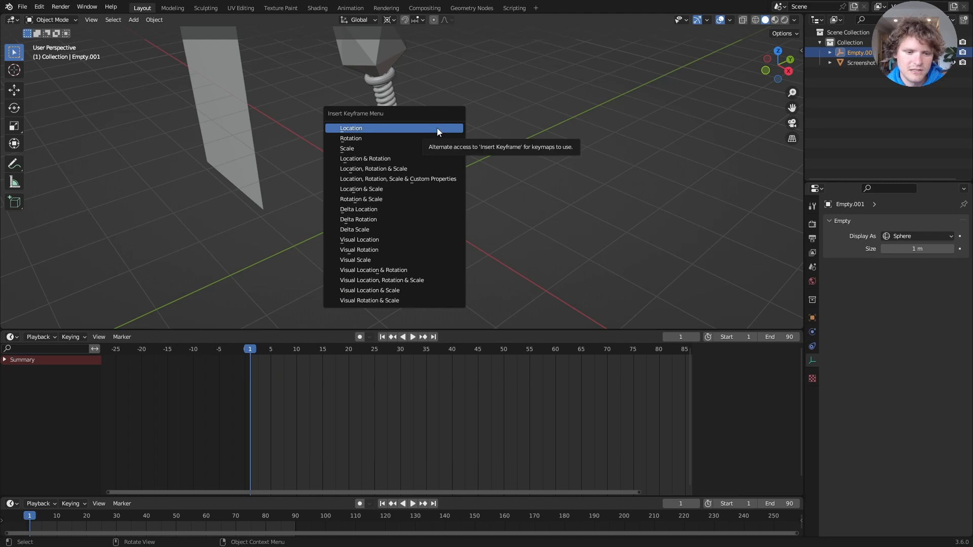
pyautogui.click(437, 128)
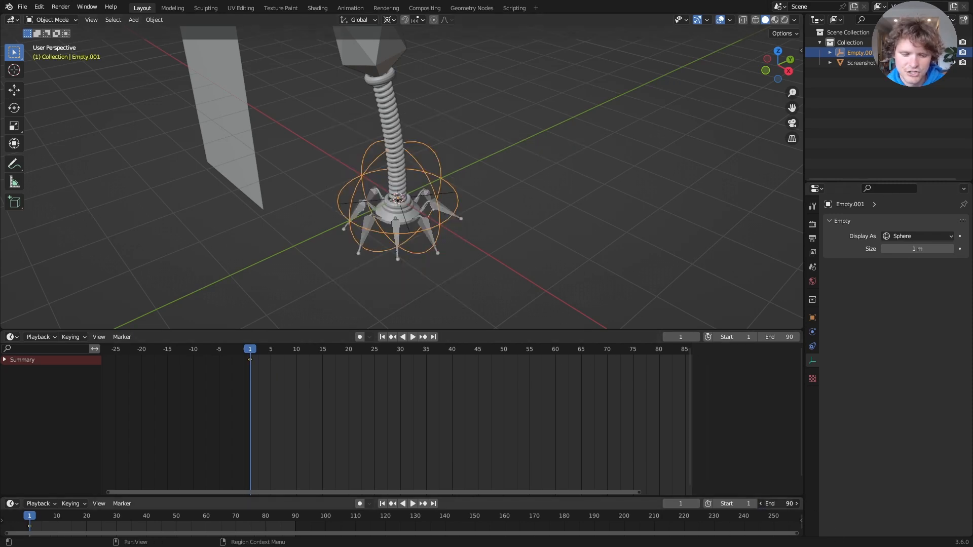
# Step: Set the end frame to 45, move the empty more than 8 m along negative Y at frame 45, and insert a Location keyframe
pyautogui.write('45')
pyautogui.press('Return')
pyautogui.hotkey('shift', 'Right')
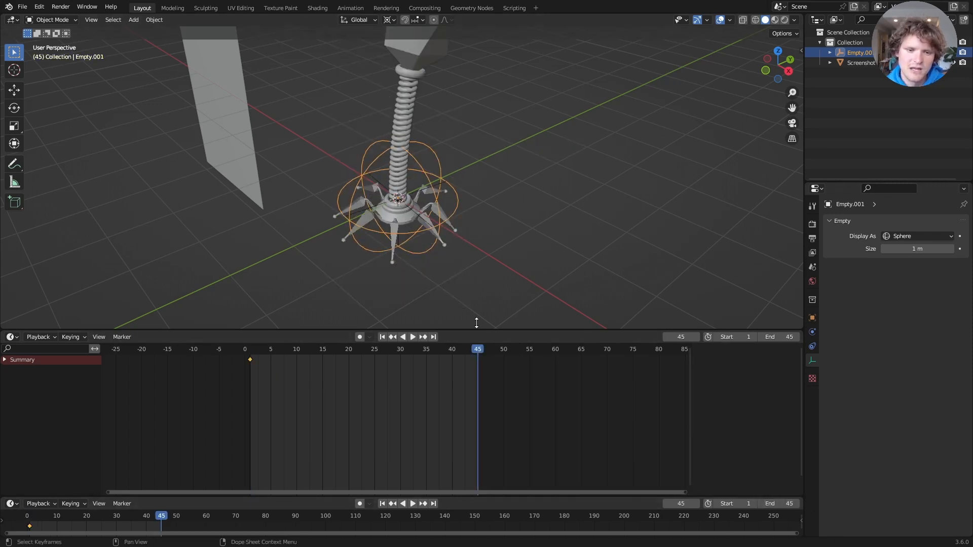
pyautogui.scroll(-5, 408, 240)
pyautogui.press('g')
pyautogui.press('y')
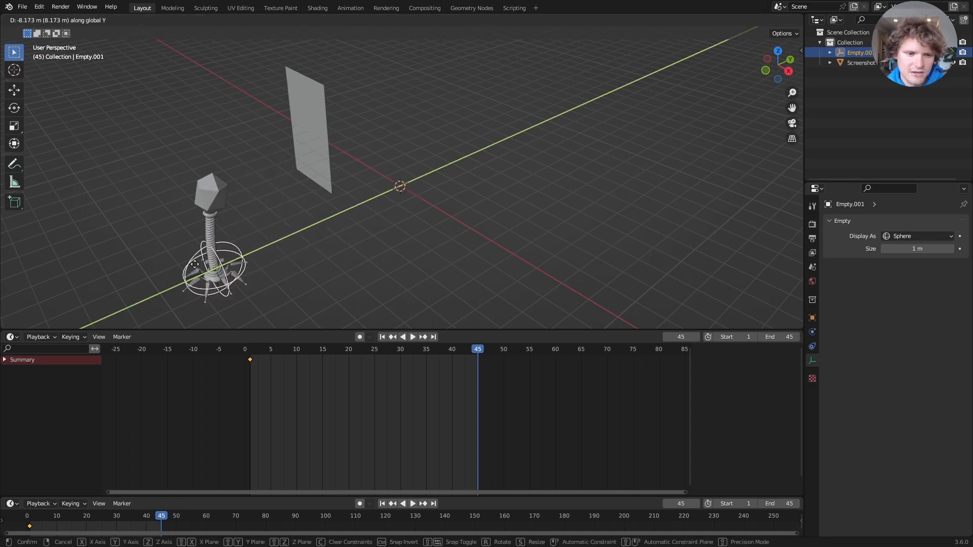
pyautogui.click(193, 263)
pyautogui.press('i')
pyautogui.click(194, 263)
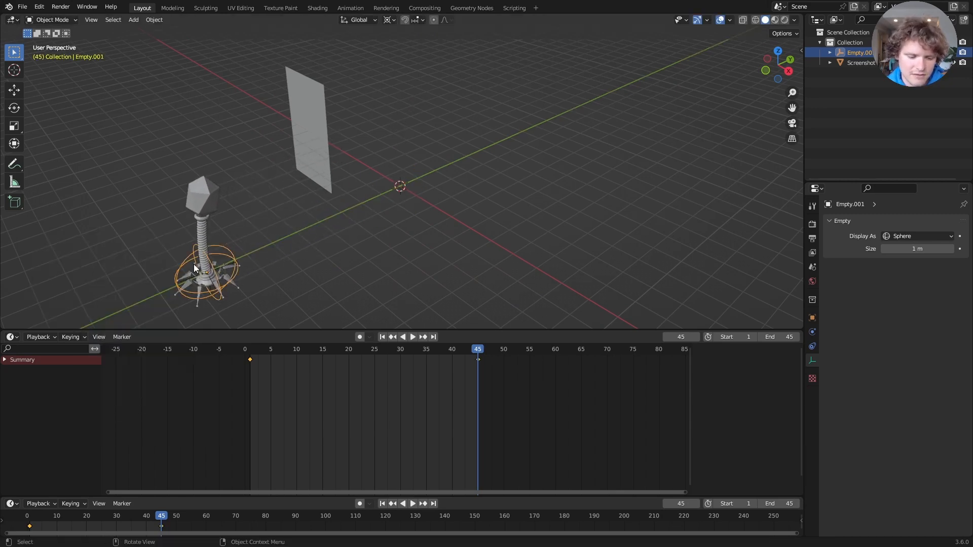
# Step: Play the walk with overlays hidden and set the empty's keyframe interpolation to Linear
pyautogui.press('space')
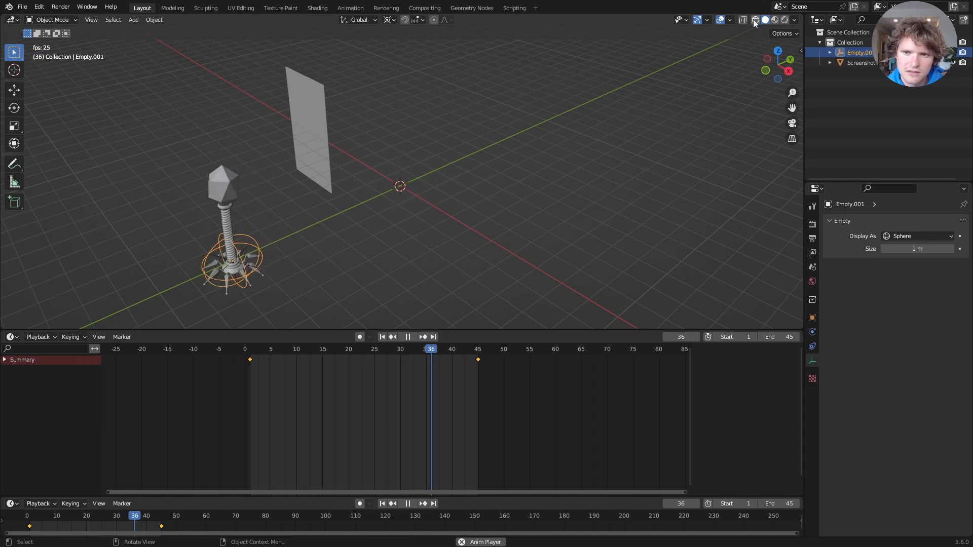
pyautogui.click(720, 20)
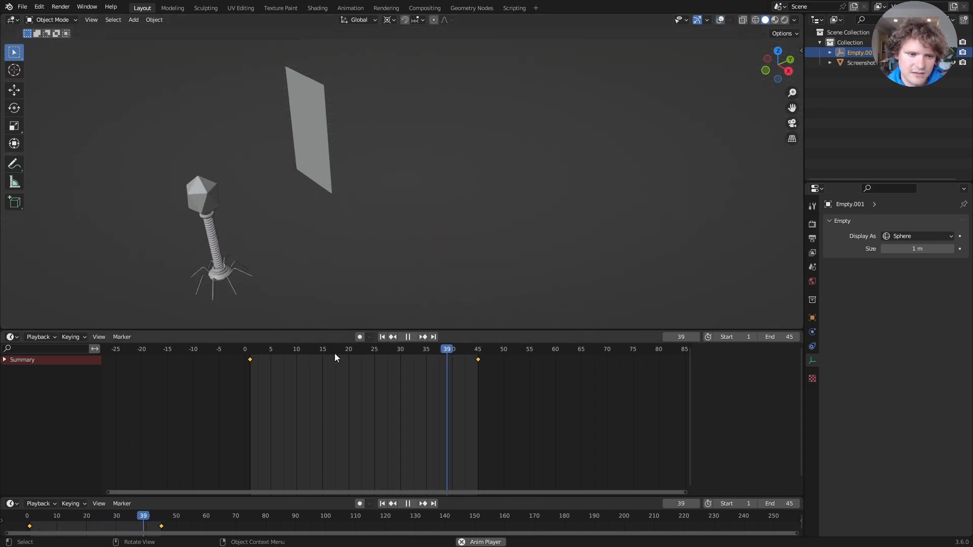
pyautogui.press('space')
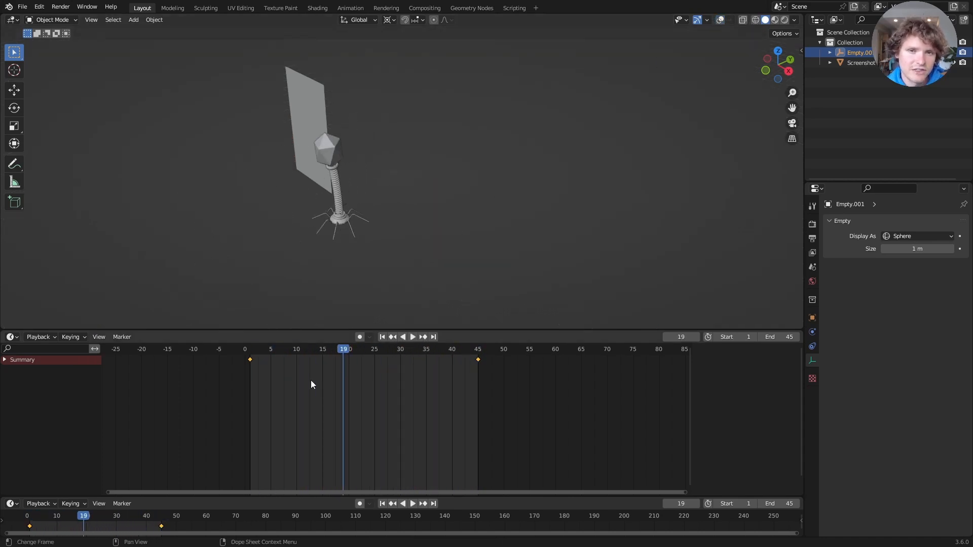
pyautogui.press('t')
pyautogui.press('t')
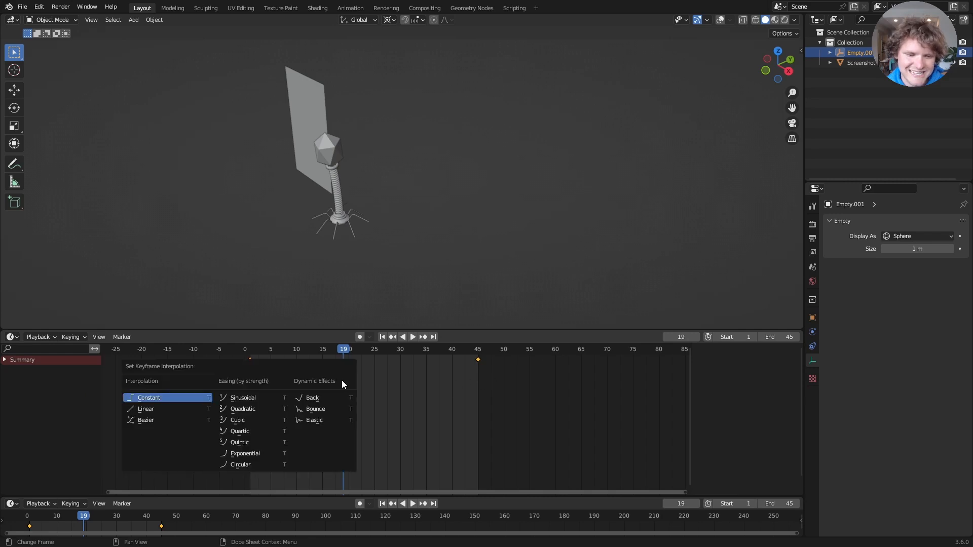
pyautogui.click(174, 408)
pyautogui.press('space')
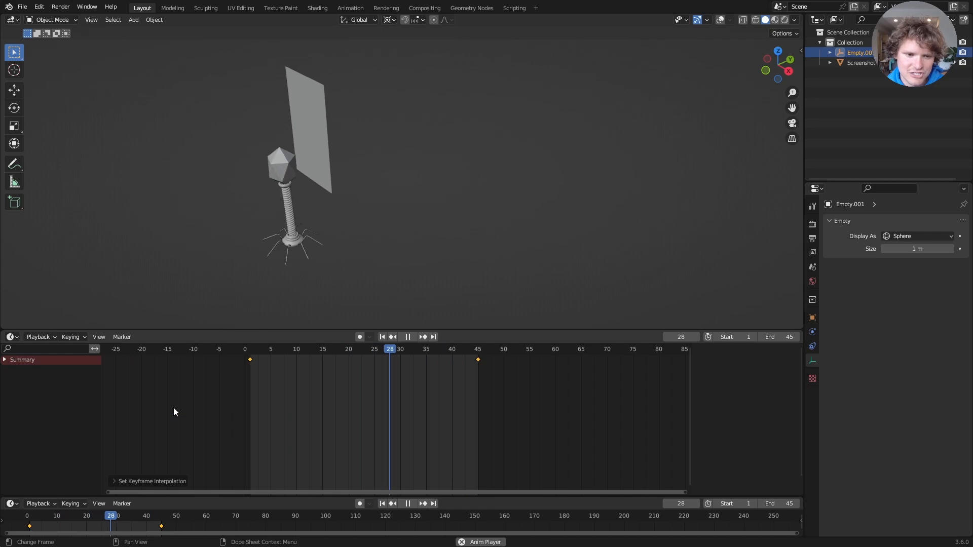
pyautogui.press('space')
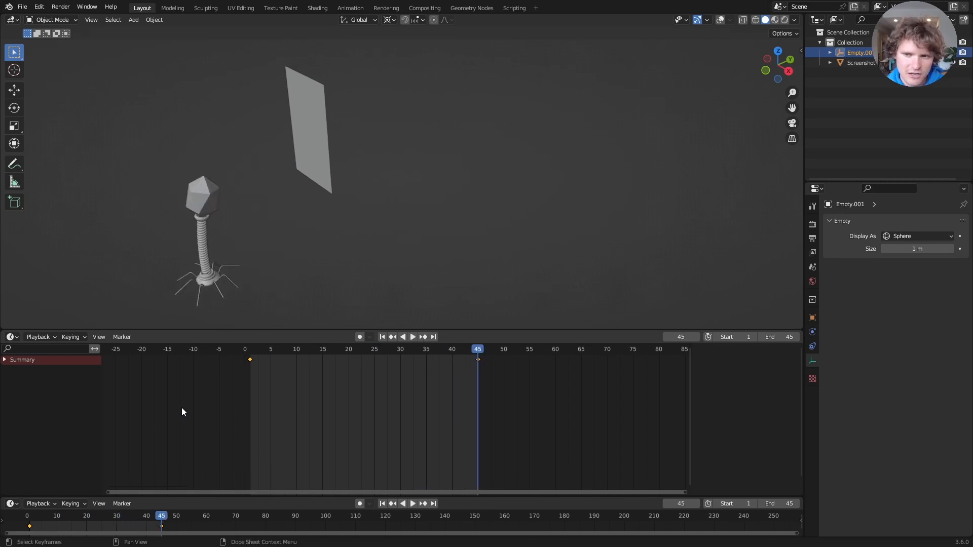
# Step: Try moving the empty about 3.1 m along Y at frame 45 without keyframing it, play the animation, and undo the move
pyautogui.press('g')
pyautogui.press('y')
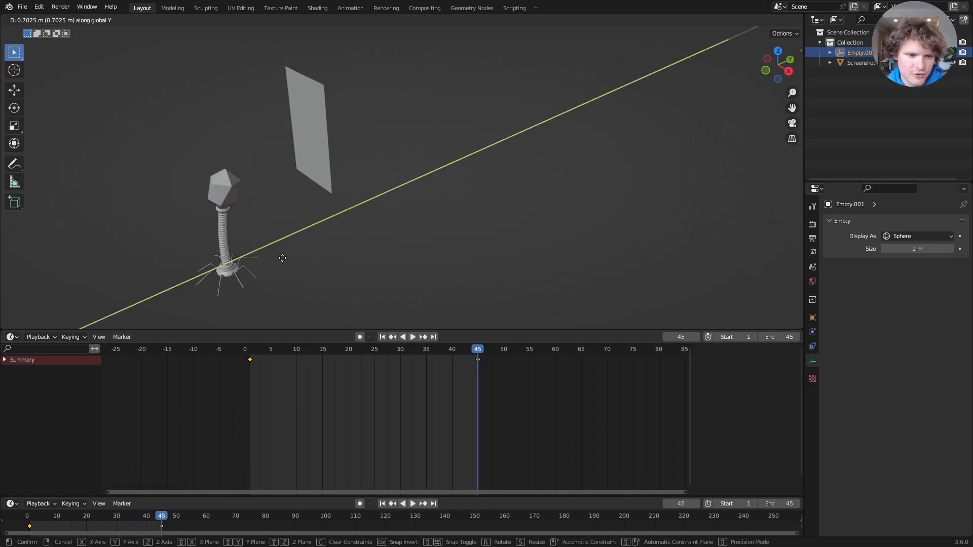
pyautogui.click(323, 250)
pyautogui.press('space')
pyautogui.press('space')
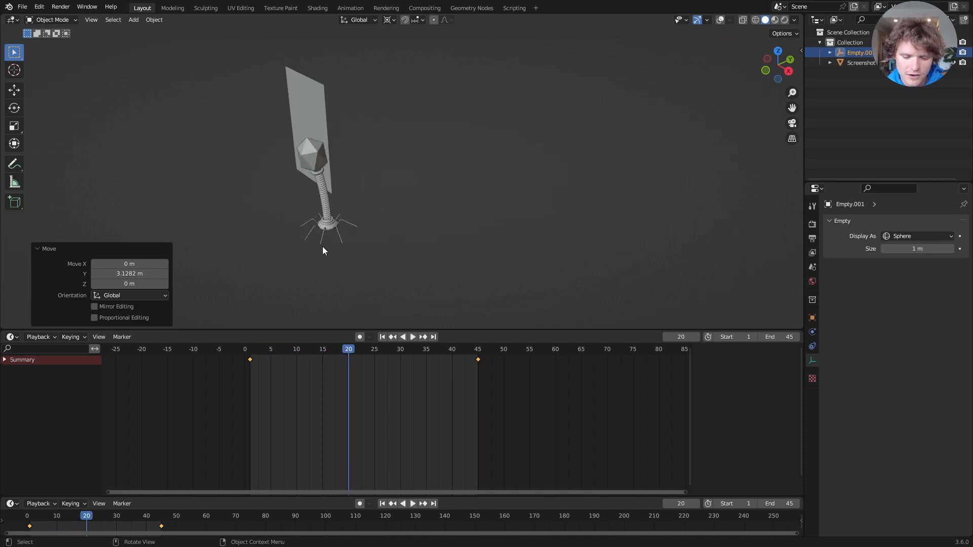
pyautogui.hotkey('ctrl', 'z')
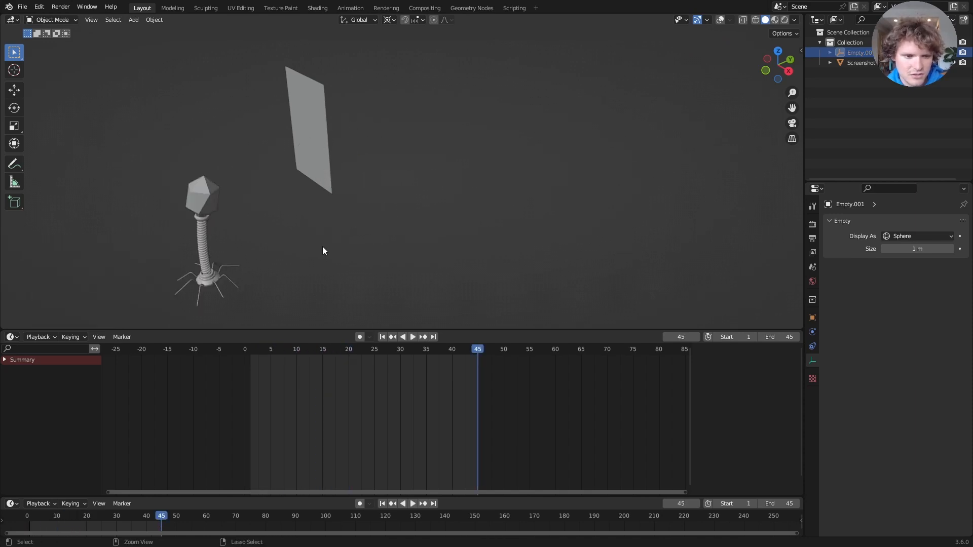
# Step: Move the empty to about -5.8 m along Y at frame 45, insert a new Location keyframe, and play the walk to check it
pyautogui.press('g')
pyautogui.press('y')
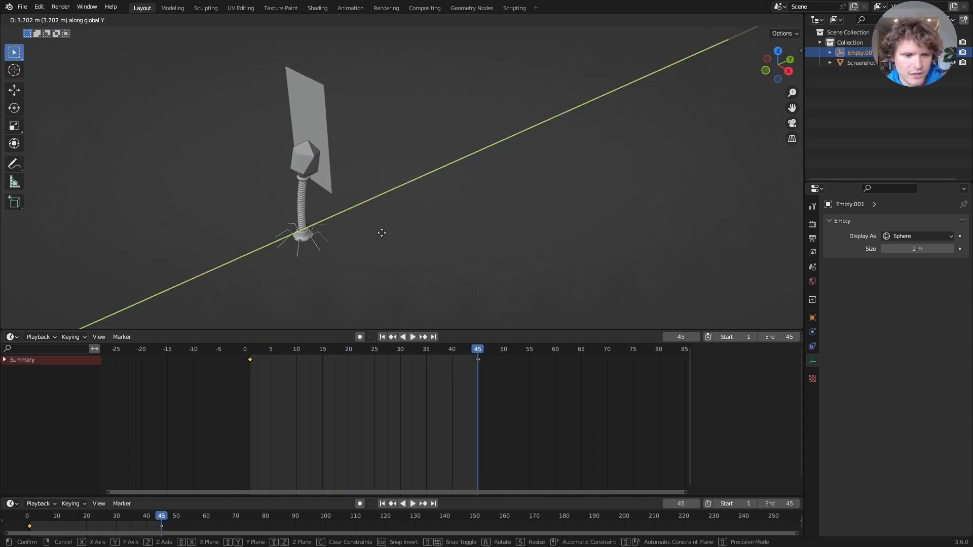
pyautogui.click(371, 235)
pyautogui.press('i')
pyautogui.click(370, 234)
pyautogui.press('space')
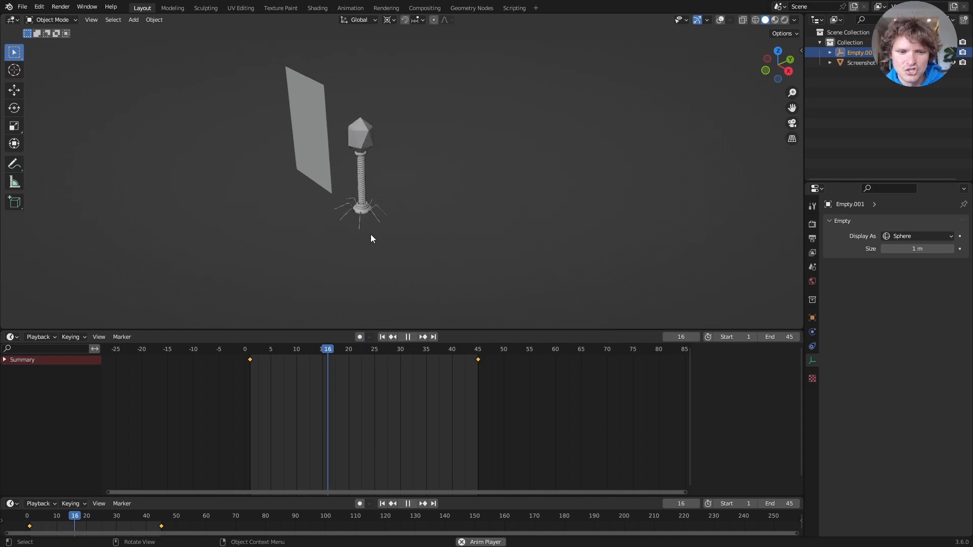
pyautogui.press('Escape')
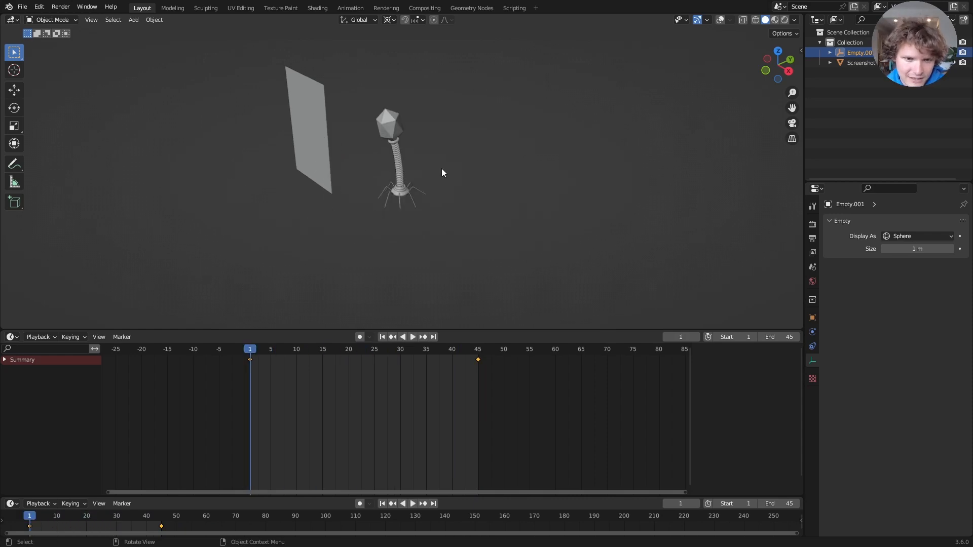
# Step: Show the overlays, expand the empty's transform channels, select Y Location, and switch the animation area to the Graph Editor
pyautogui.scroll(2, 426, 180)
pyautogui.click(719, 20)
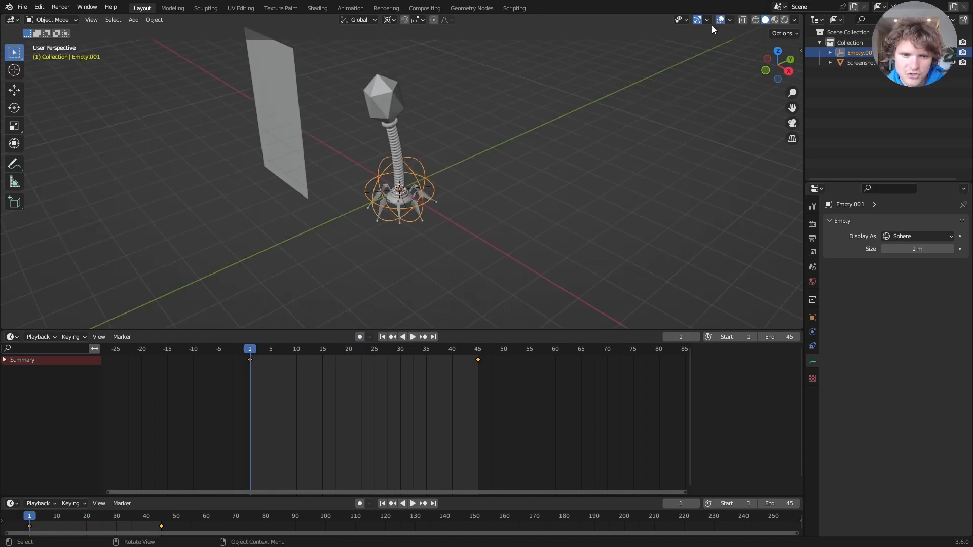
pyautogui.scroll(2, 446, 157)
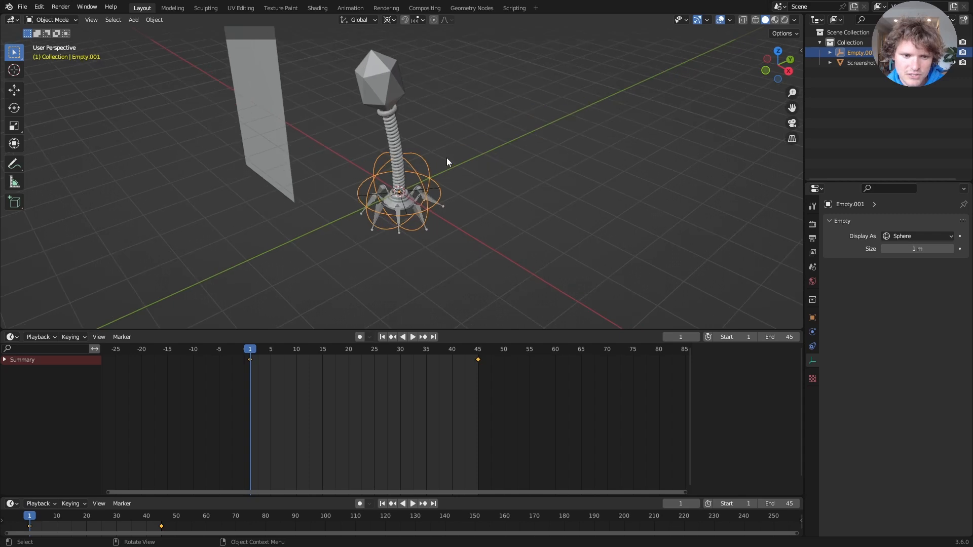
pyautogui.click(3, 360)
pyautogui.click(12, 387)
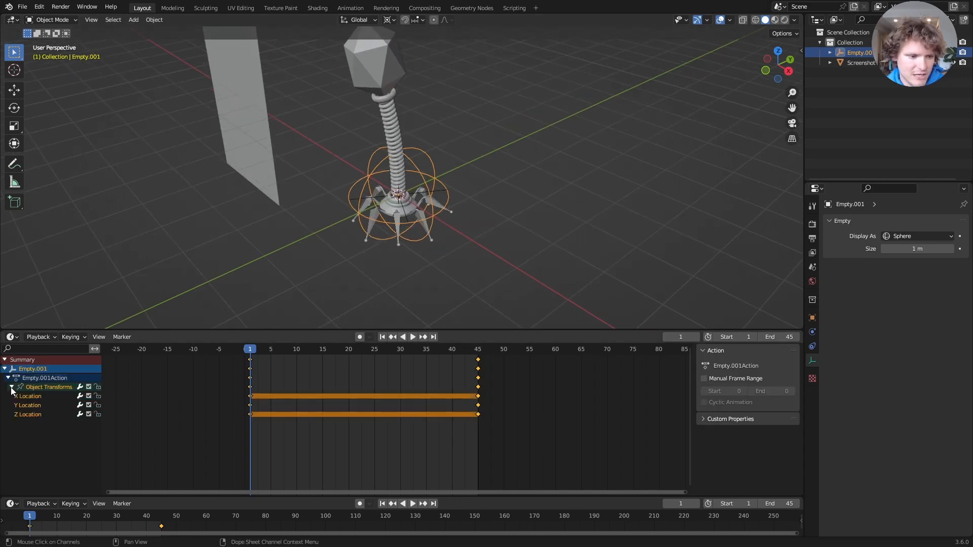
pyautogui.click(36, 407)
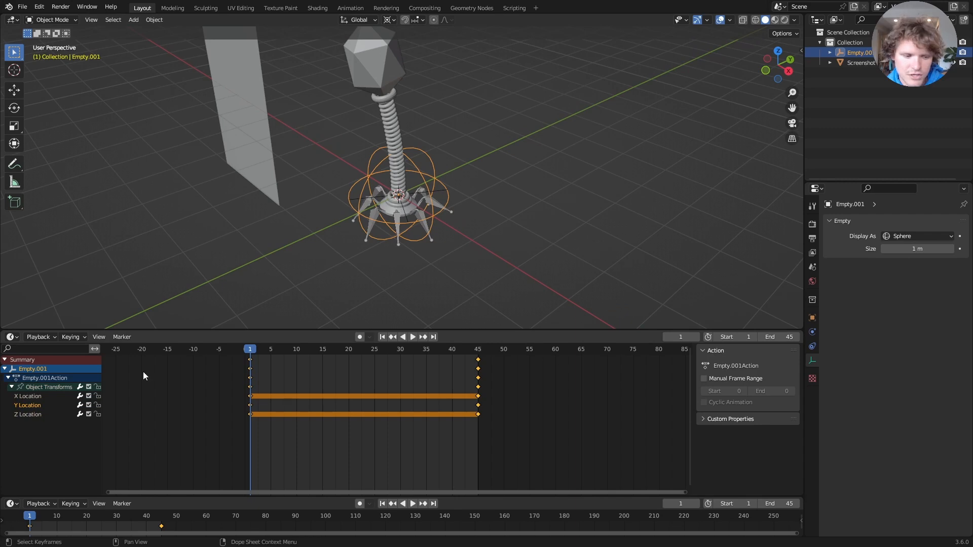
pyautogui.click(11, 337)
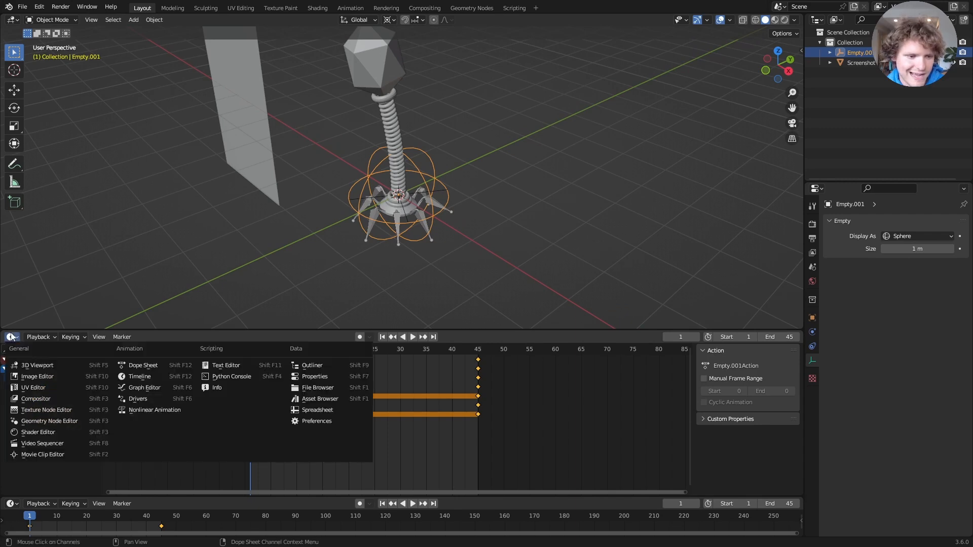
pyautogui.click(145, 388)
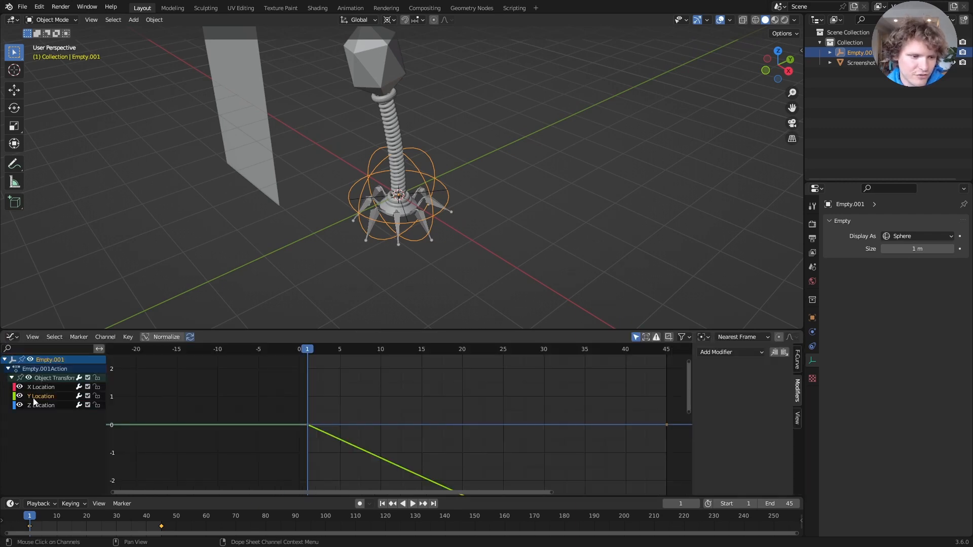
# Step: Add a Noise modifier to the empty's Y Location curve and play the animation to preview it
pyautogui.click(717, 353)
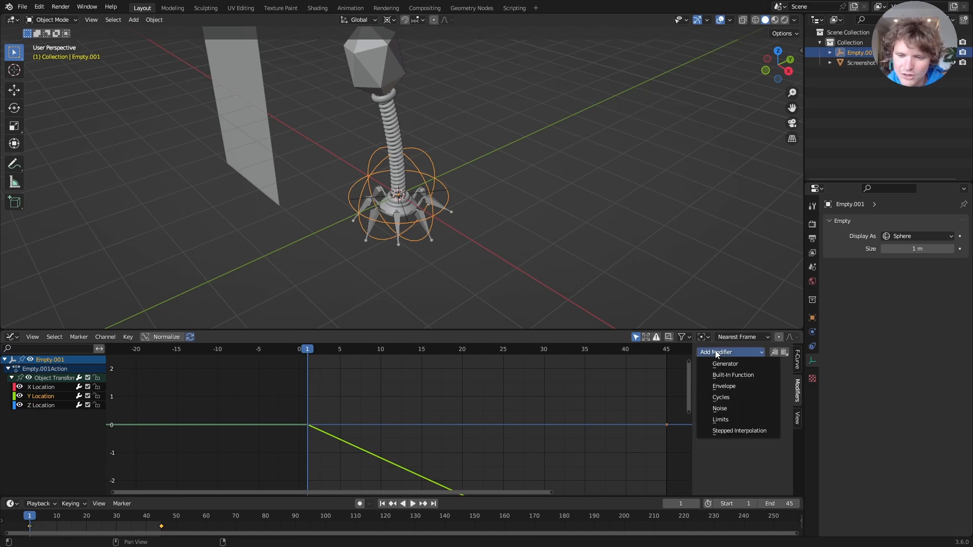
pyautogui.click(720, 408)
pyautogui.moveTo(385, 406); pyautogui.dragTo(273, 430, button='middle')
pyautogui.scroll(-3, 354, 378)
pyautogui.scroll(2, 354, 378)
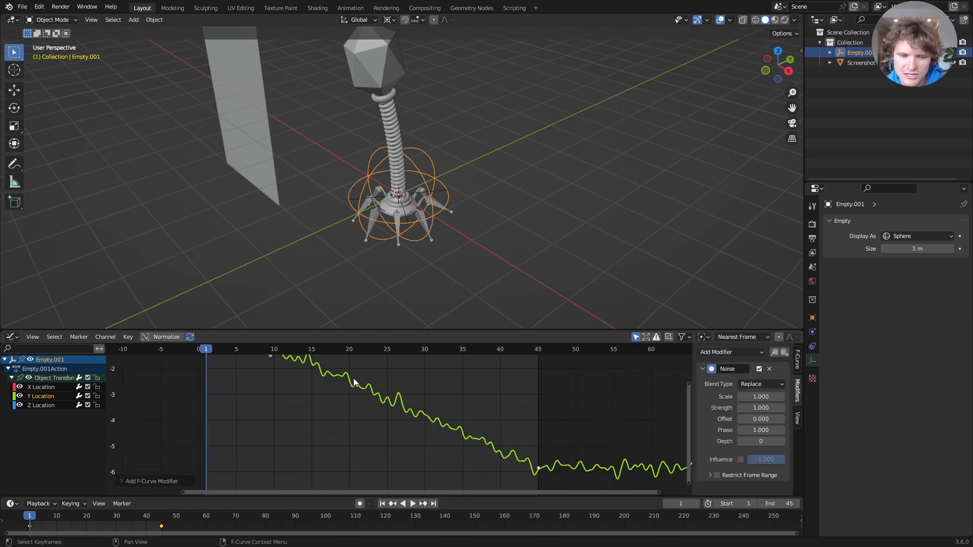
pyautogui.press('space')
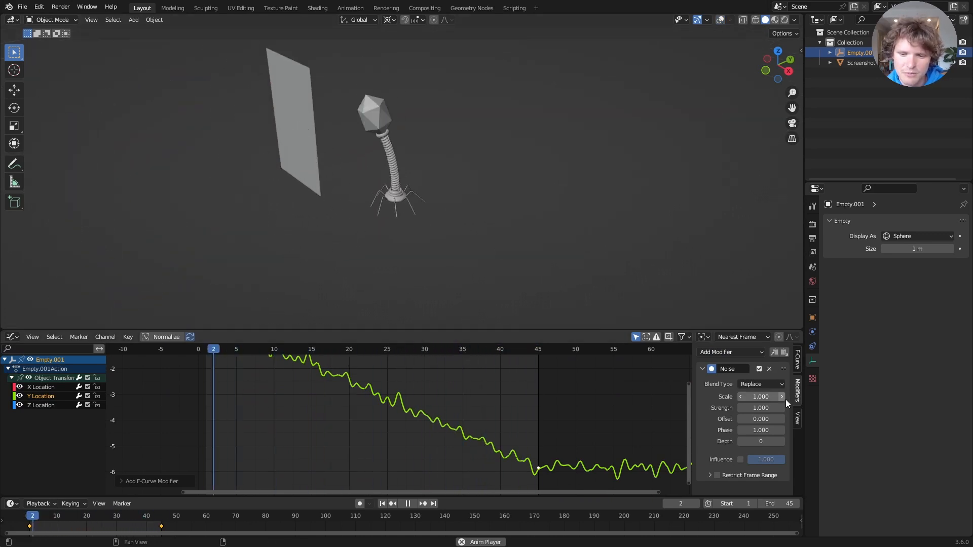
# Step: Set the Y Location Noise modifier's scale to 3, strength to 0.3 and depth to 2
pyautogui.click(760, 397)
pyautogui.write('3')
pyautogui.press('Return')
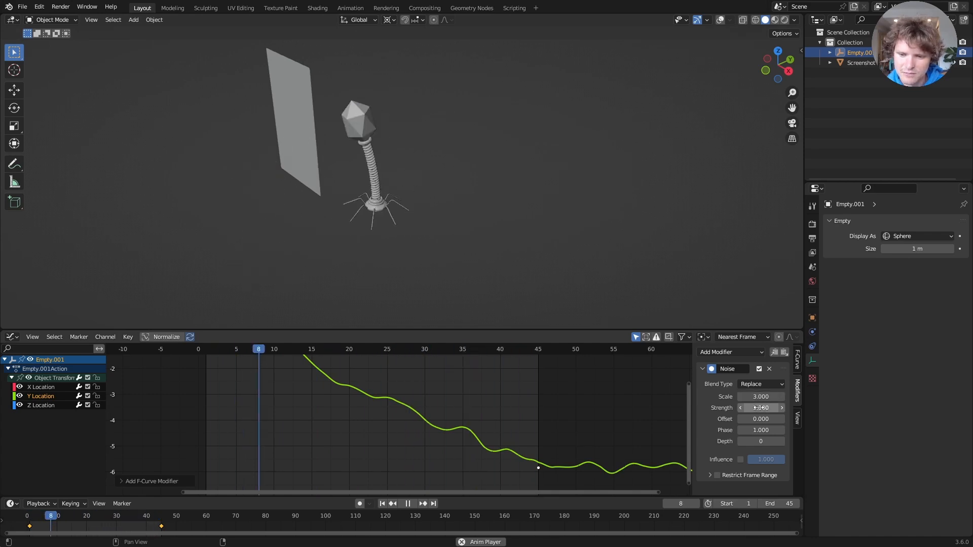
pyautogui.click(759, 408)
pyautogui.write('.3')
pyautogui.press('Return')
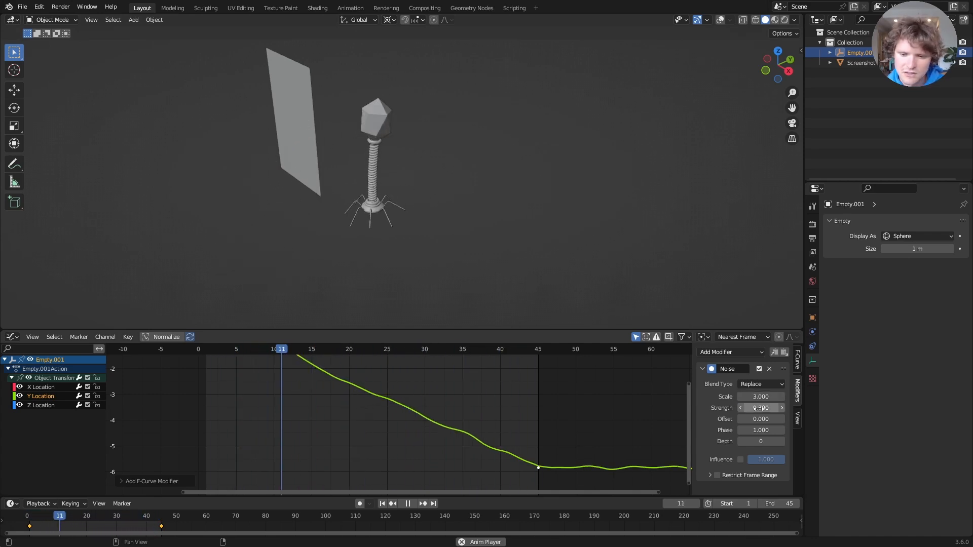
pyautogui.click(782, 441)
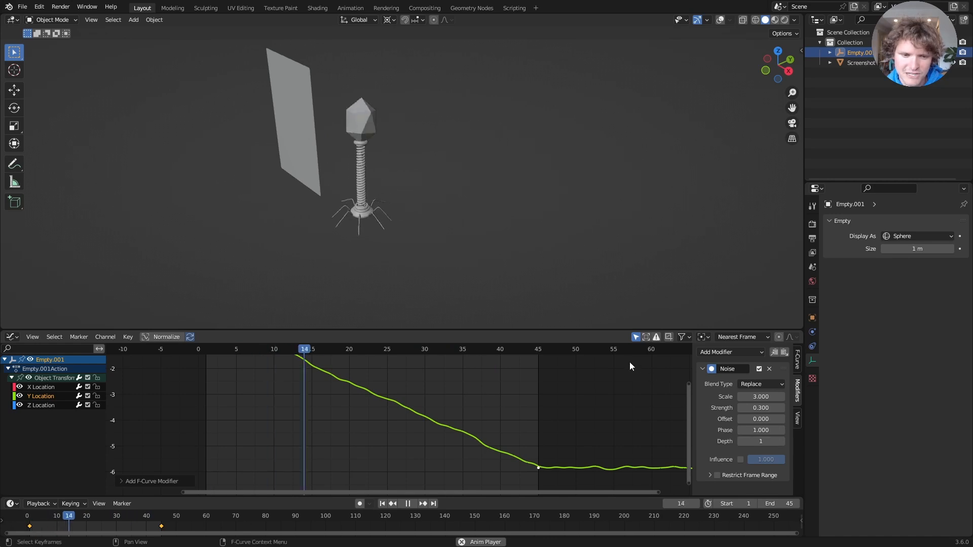
pyautogui.click(781, 442)
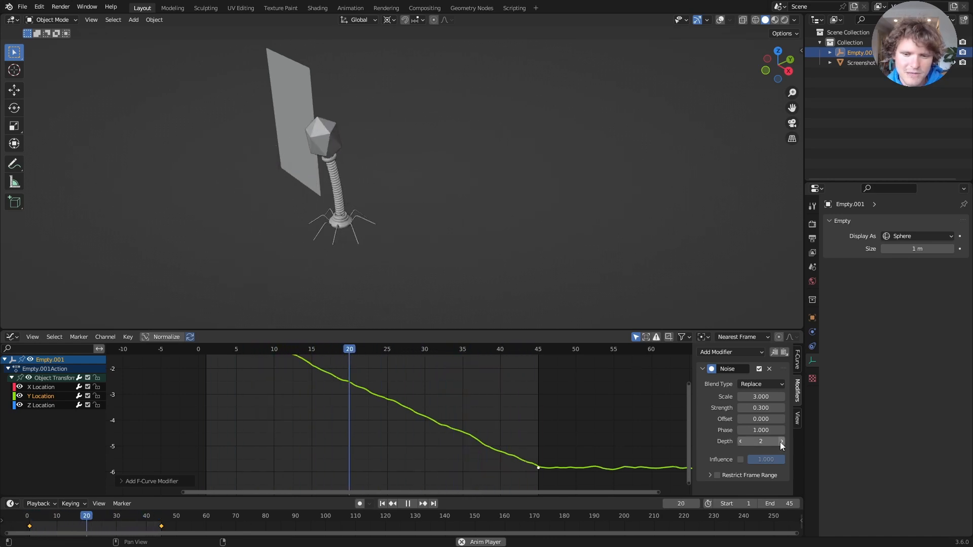
# Step: Play the walk animation to check the Noise modifier's effect on the Y Location curve
pyautogui.press('space')
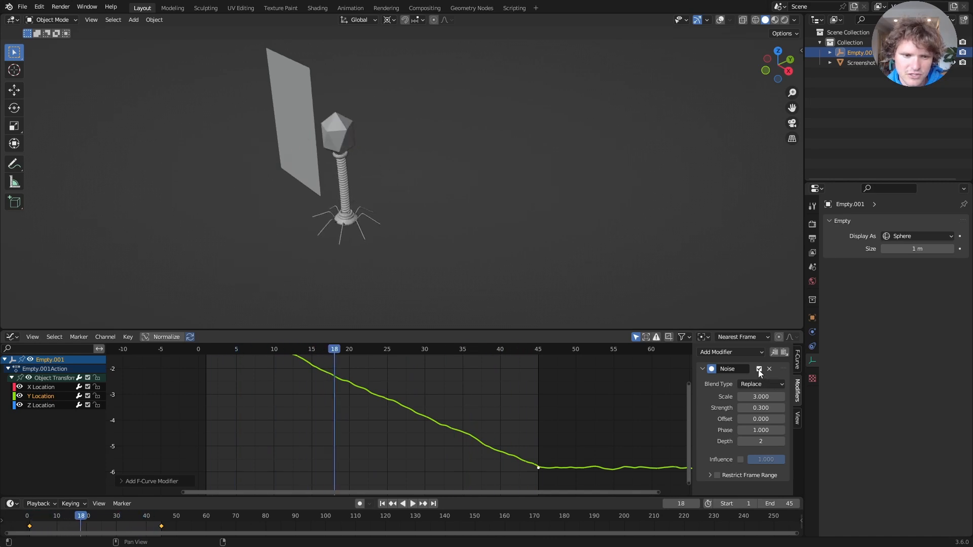
pyautogui.press('space')
pyautogui.click(759, 369)
pyautogui.press('space')
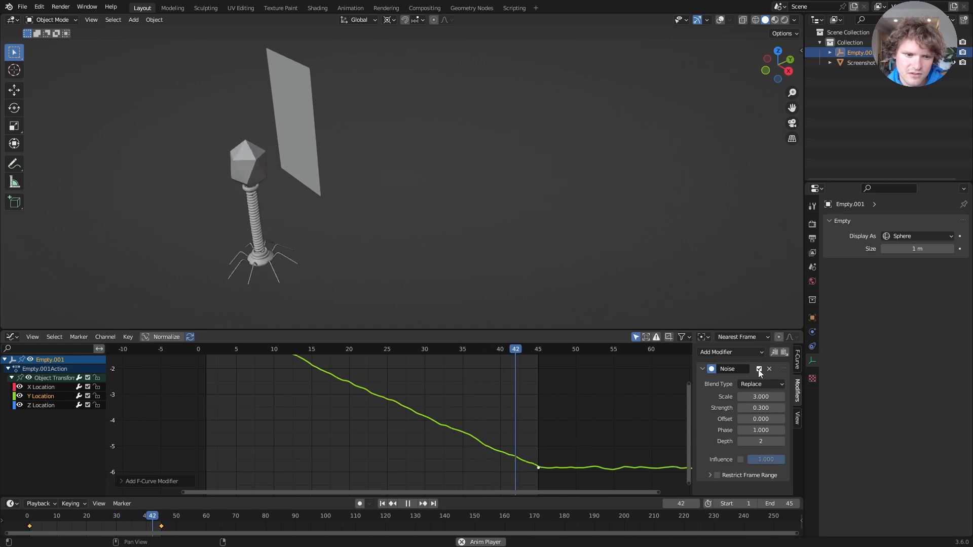
pyautogui.press('space')
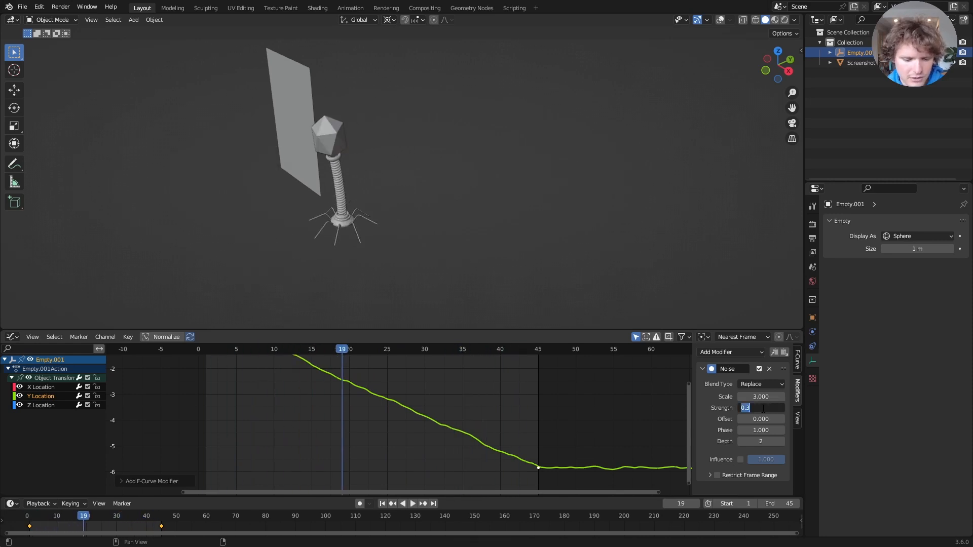
# Step: Set the Y Location noise strength to 0.5, preview the walk, and return to the first frame
pyautogui.write('0.4')
pyautogui.press('Return')
pyautogui.press('space')
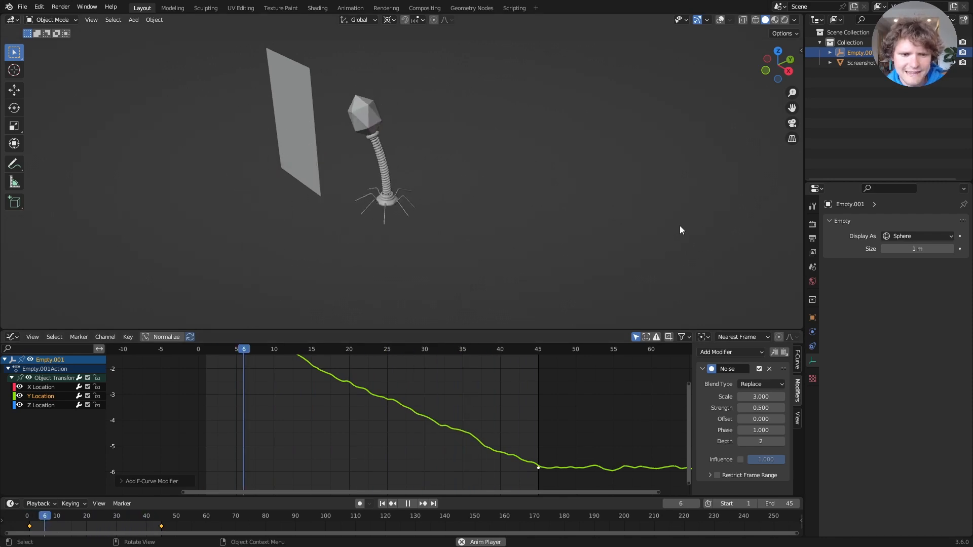
pyautogui.press('space')
pyautogui.hotkey('shift', 'Left')
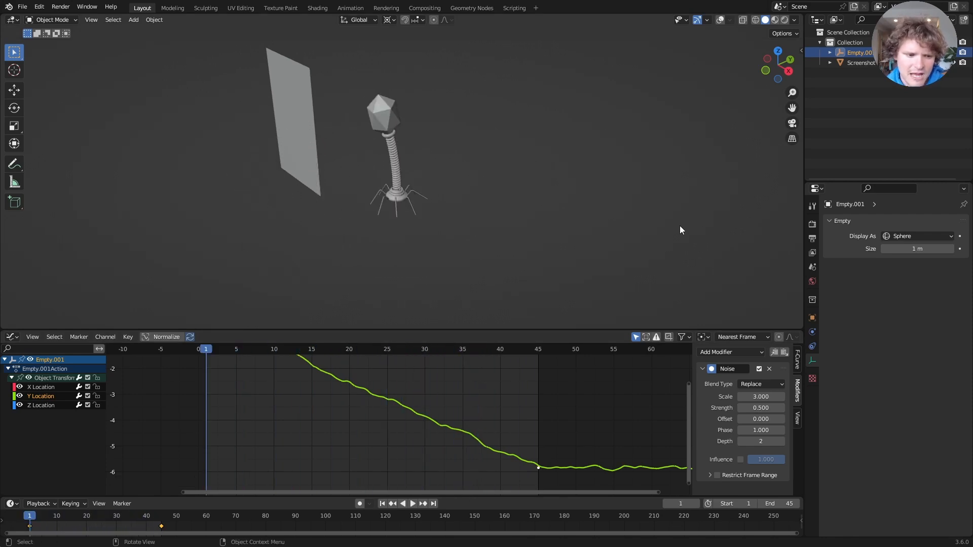
# Step: Add a Noise modifier to the empty's X Location curve
pyautogui.click(41, 388)
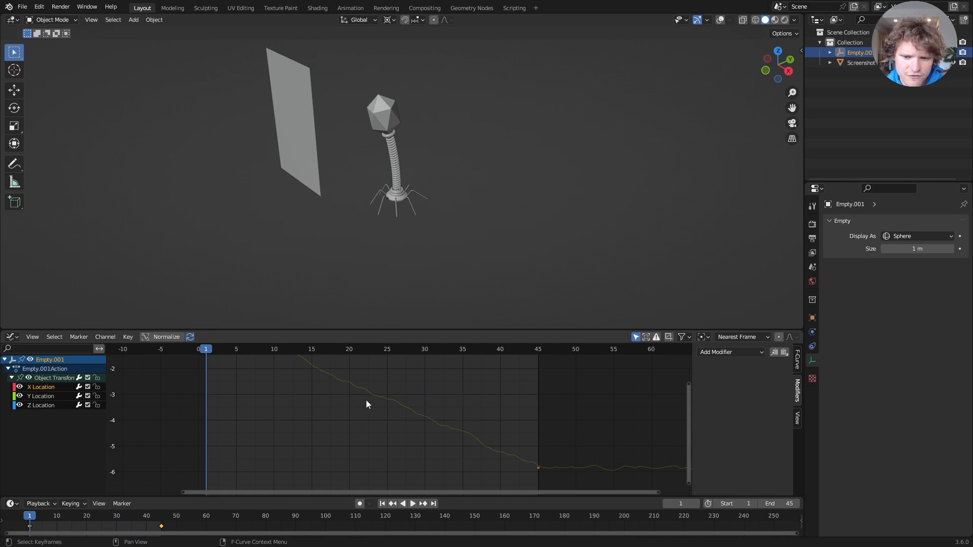
pyautogui.moveTo(342, 401); pyautogui.dragTo(354, 453, button='middle')
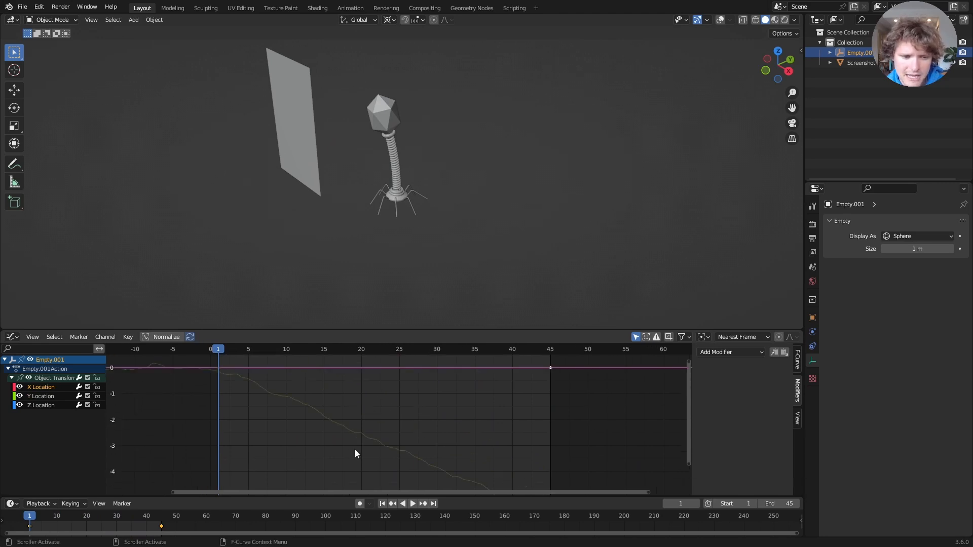
pyautogui.click(729, 352)
pyautogui.click(728, 407)
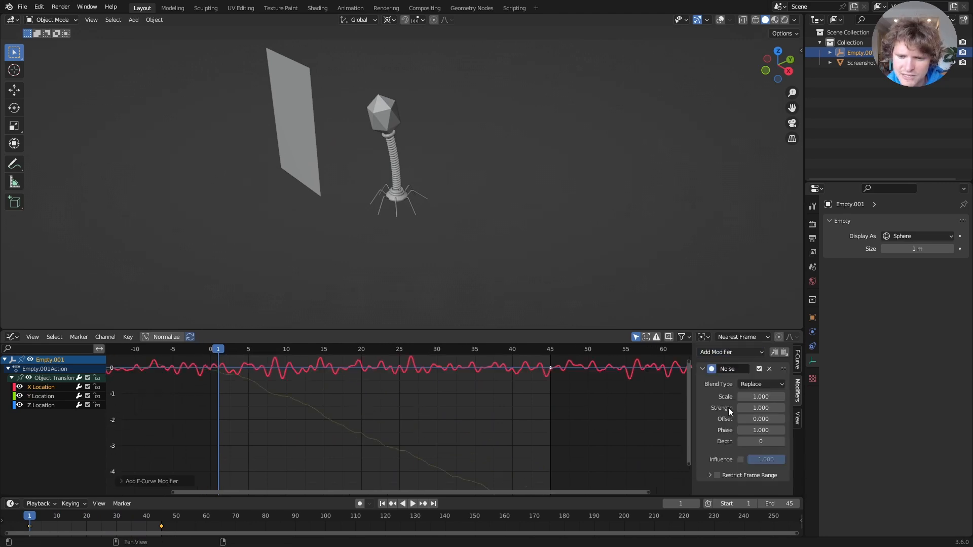
# Step: Set the X Location noise scale to 5 and depth to 1 while the animation plays
pyautogui.press('space')
pyautogui.click(761, 396)
pyautogui.write('5')
pyautogui.press('Return')
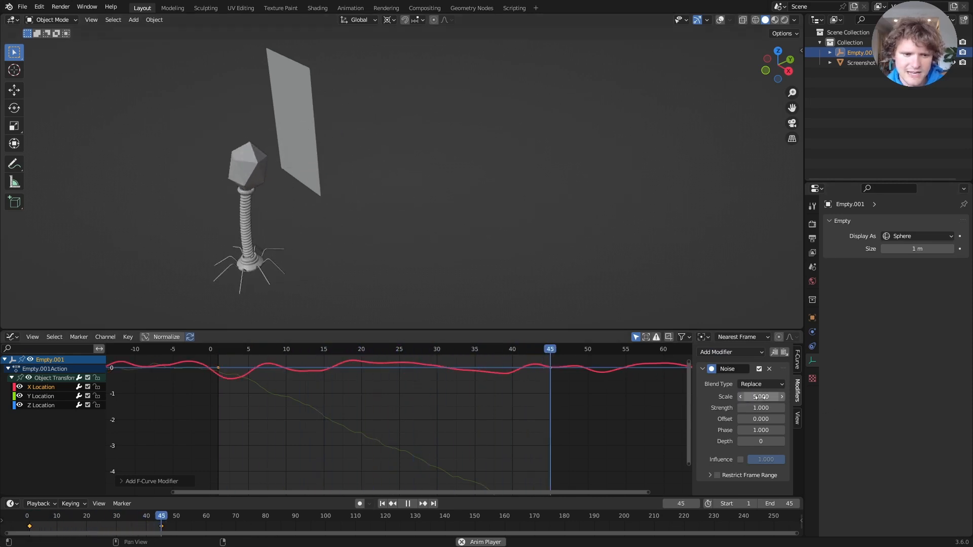
pyautogui.click(781, 441)
pyautogui.click(781, 441)
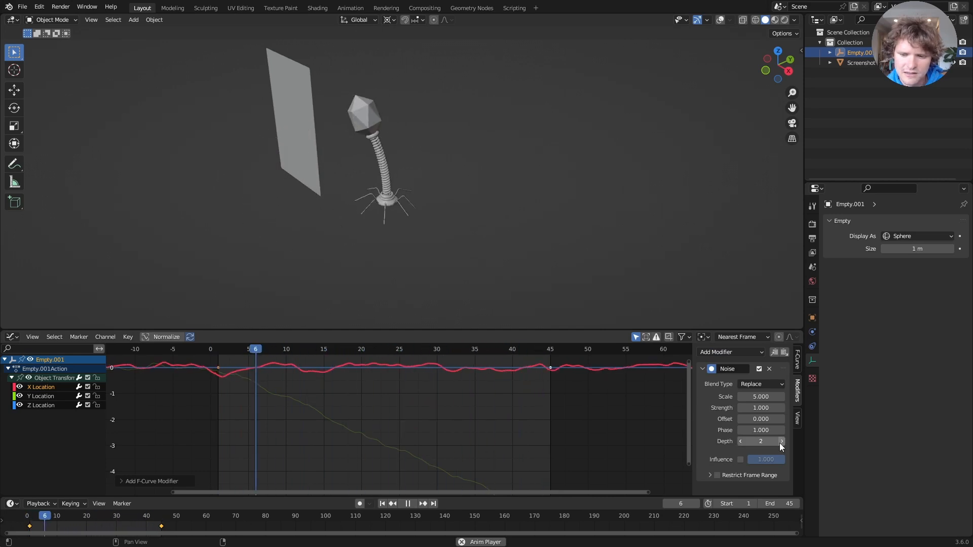
pyautogui.click(740, 441)
# Step: Set the X Location noise strength to 0.5 and its scale to 7
pyautogui.click(754, 408)
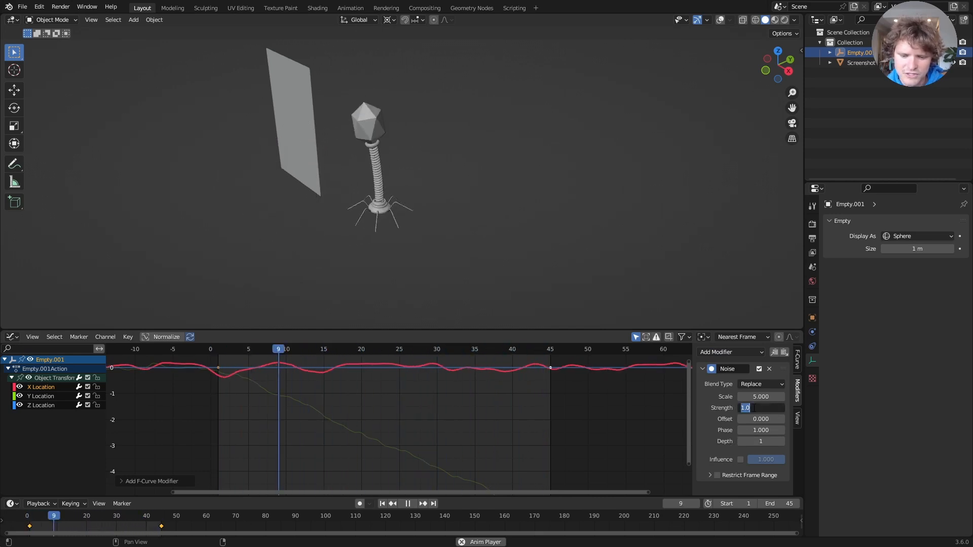
pyautogui.write('0.5')
pyautogui.press('Return')
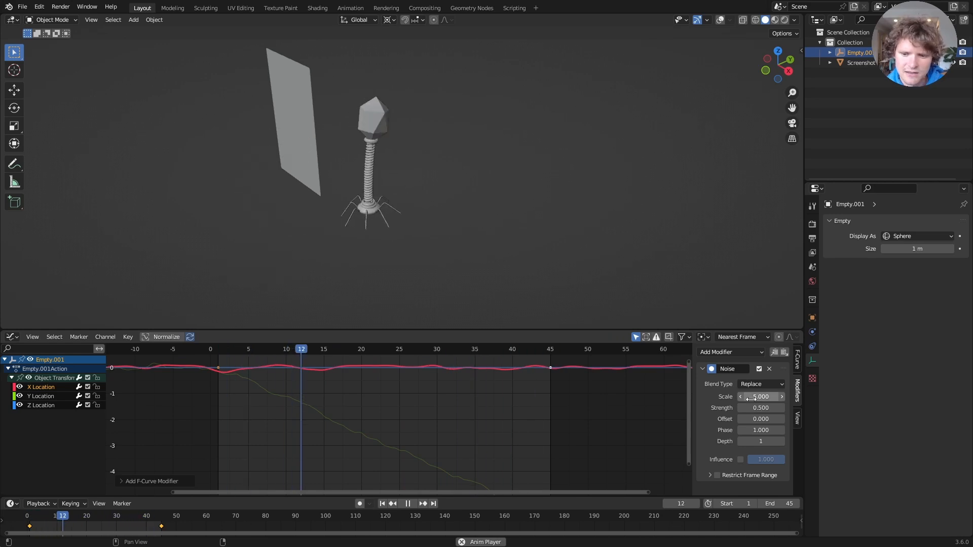
pyautogui.click(757, 395)
pyautogui.write('7')
pyautogui.press('Return')
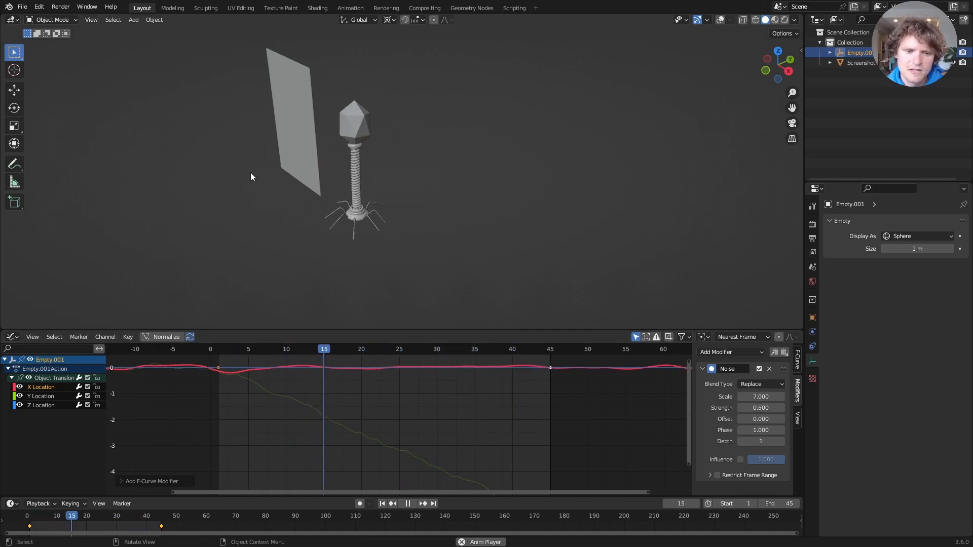
# Step: Watch the noisy walk from other angles, stop playback, and return to the first frame
pyautogui.moveTo(250, 172); pyautogui.dragTo(228, 149, button='middle')
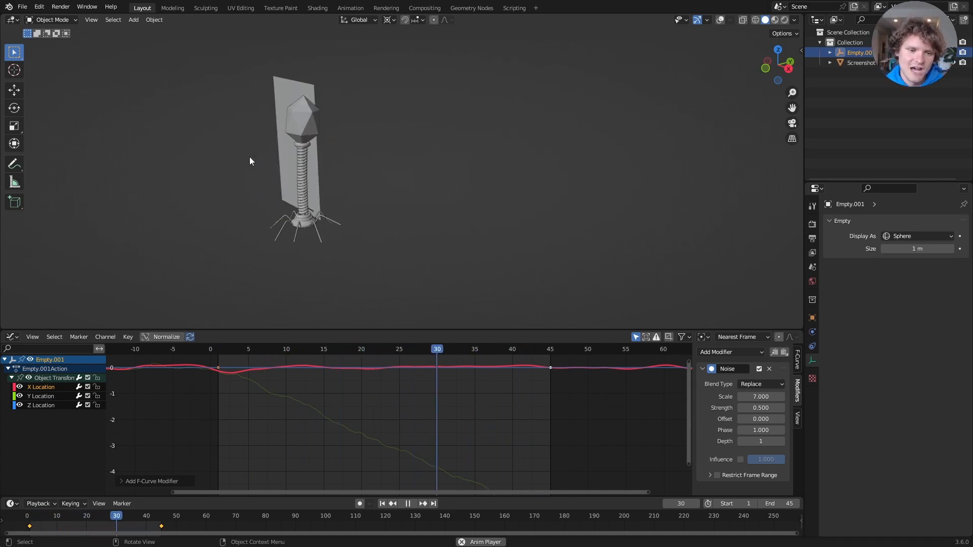
pyautogui.moveTo(366, 224); pyautogui.dragTo(402, 230, button='middle')
pyautogui.press('space')
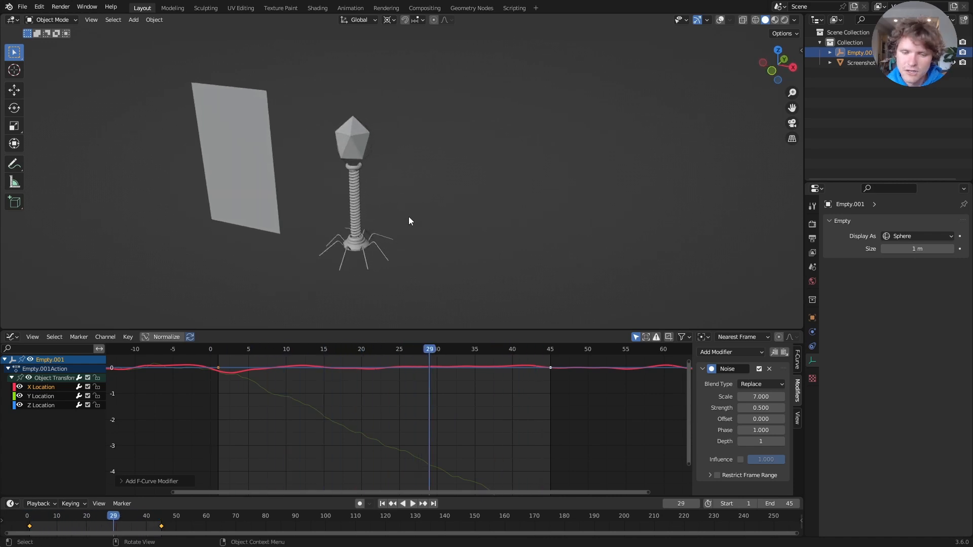
pyautogui.hotkey('shift', 'Left')
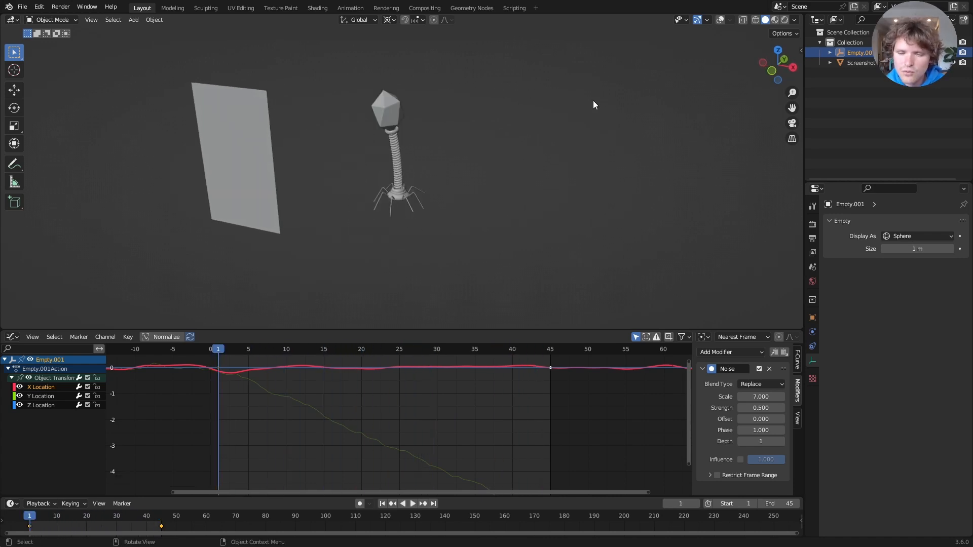
# Step: Add a plane as the ground and scale it up by about 8.5
pyautogui.hotkey('shift', 'a')
pyautogui.moveTo(393, 26)
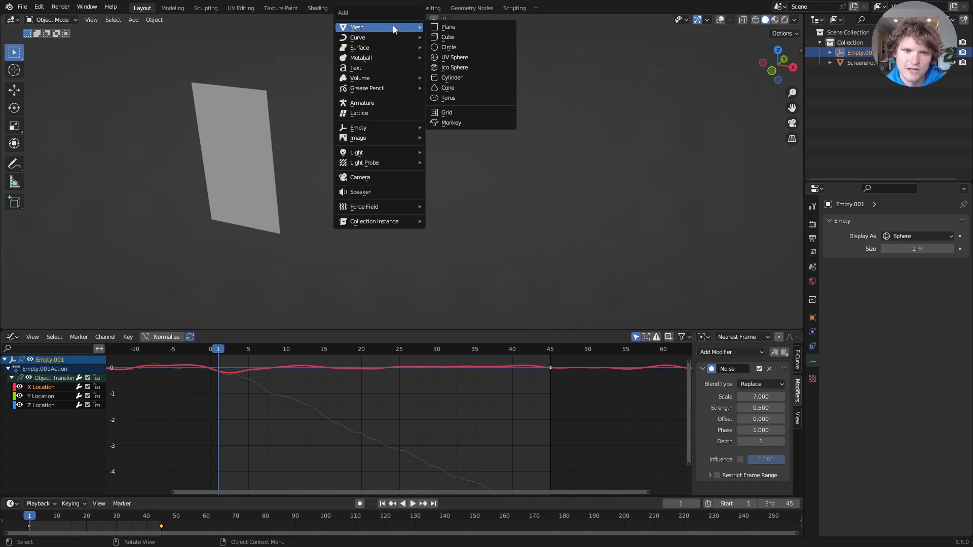
pyautogui.click(445, 28)
pyautogui.press('s')
pyautogui.click(59, 70)
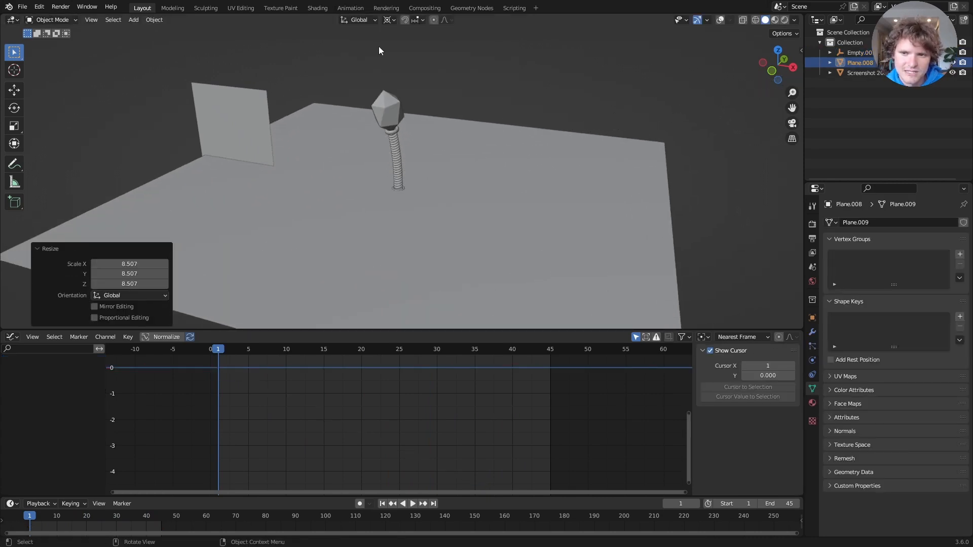
# Step: In the right view, lower the plane about 0.7 m along Z, then fine-tune its height to meet the bacteriophage's foot tips
pyautogui.click(793, 67)
pyautogui.press('g')
pyautogui.press('z')
pyautogui.click(491, 134)
pyautogui.click(720, 19)
pyautogui.scroll(6, 516, 168)
pyautogui.click(721, 20)
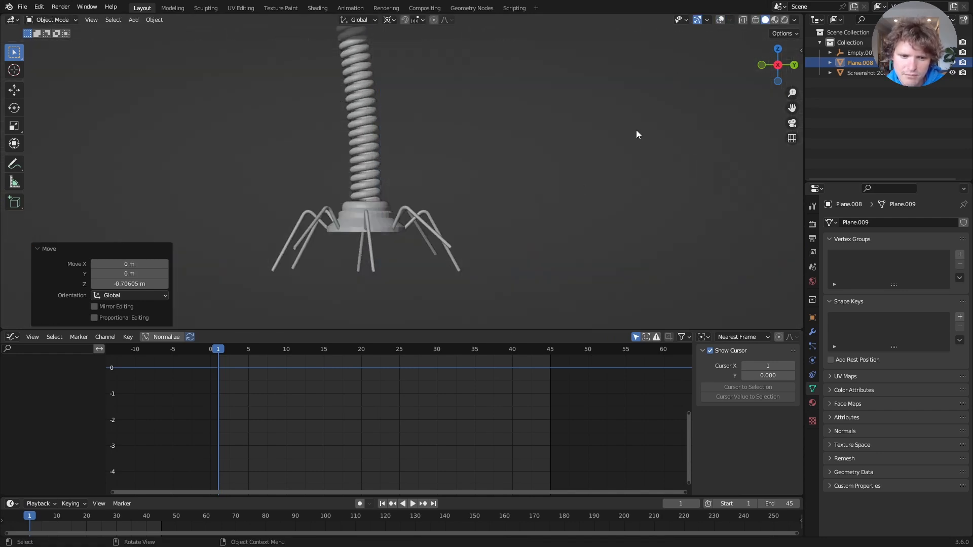
pyautogui.click(722, 21)
pyautogui.press('g')
pyautogui.press('z')
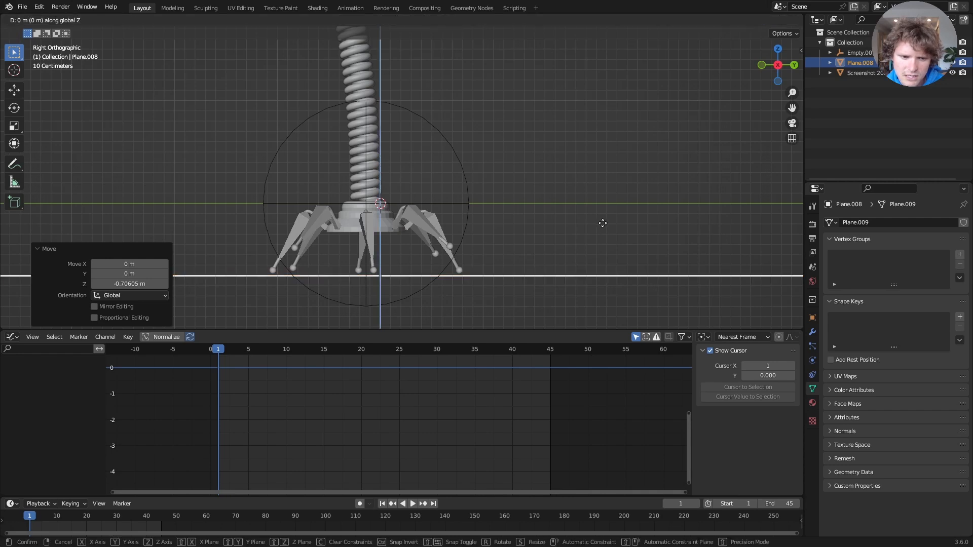
pyautogui.click(588, 200)
pyautogui.scroll(-5, 506, 195)
pyautogui.moveTo(506, 196); pyautogui.dragTo(484, 170, button='middle')
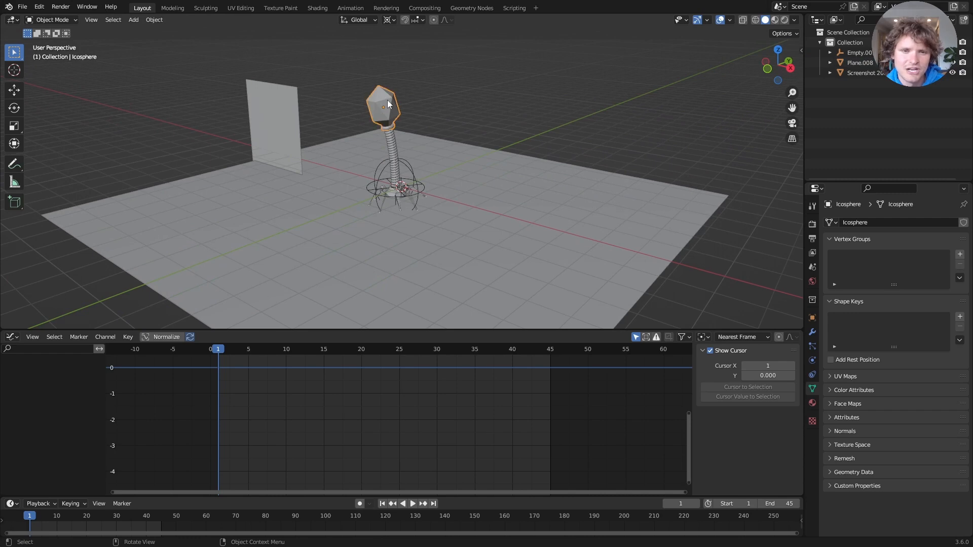
pyautogui.press('s')
pyautogui.press('y')
pyautogui.click(678, 104)
pyautogui.hotkey('ctrl', 'z')
# Step: Select the ground plane and stretch it along Y into a longer floor
pyautogui.click(478, 174)
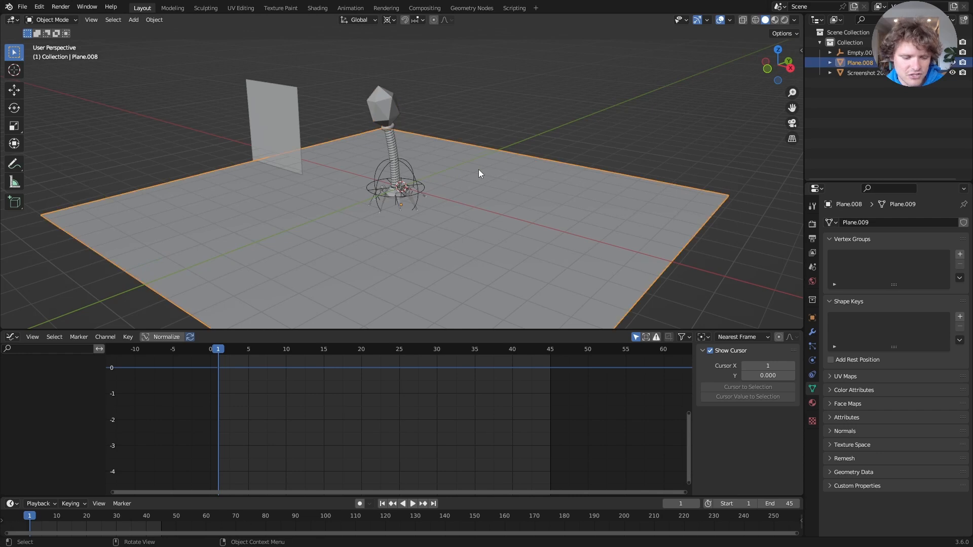
pyautogui.press('s')
pyautogui.press('y')
pyautogui.click(585, 150)
# Step: In Edit Mode, extrude the floor's far edge and adjoining side edge about 10.2 m up along Z to form walls
pyautogui.press('Tab')
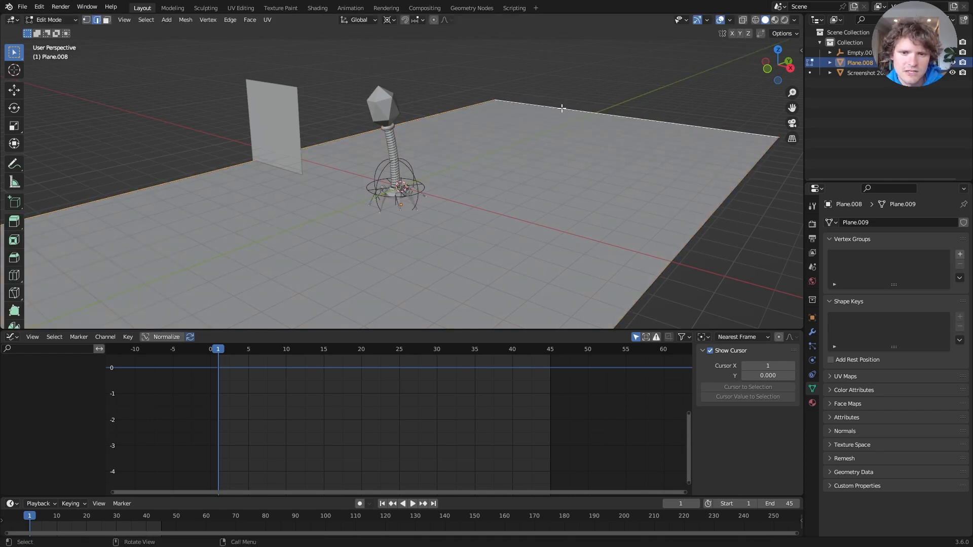
pyautogui.press('e')
pyautogui.press('z')
pyautogui.click(525, 78)
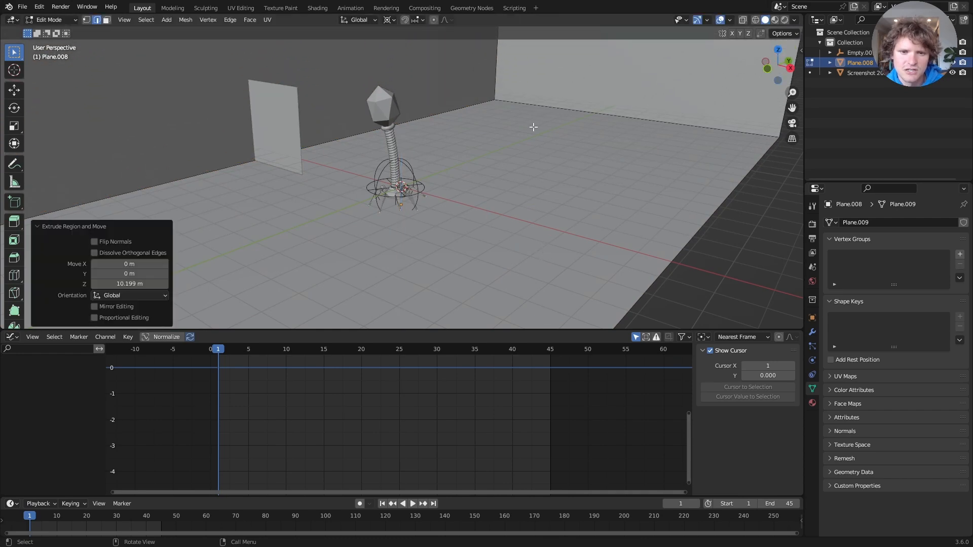
# Step: Bevel the corner edges between the floor and walls with 10 segments, then shade the backdrop smooth
pyautogui.moveTo(456, 78); pyautogui.dragTo(457, 79)
pyautogui.hotkey('ctrl', 'b')
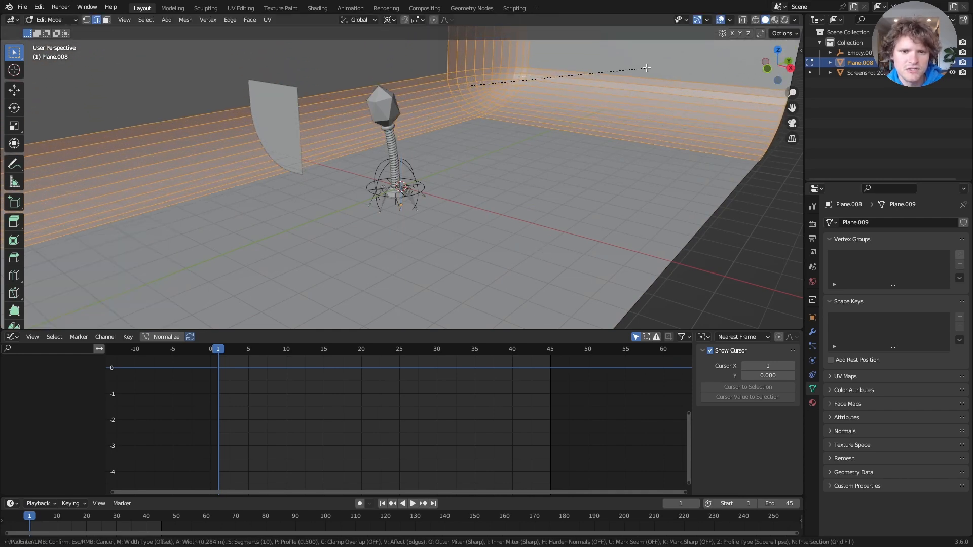
pyautogui.click(653, 66)
pyautogui.press('Tab')
pyautogui.rightClick(492, 93)
pyautogui.click(493, 93)
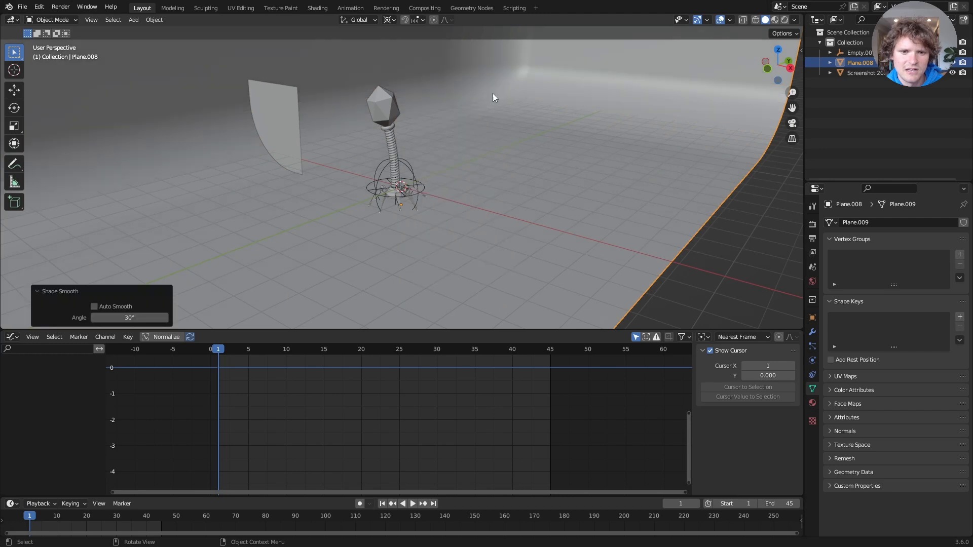
# Step: Play the walk briefly against the backdrop, then delete the reference screenshot plane
pyautogui.press('space')
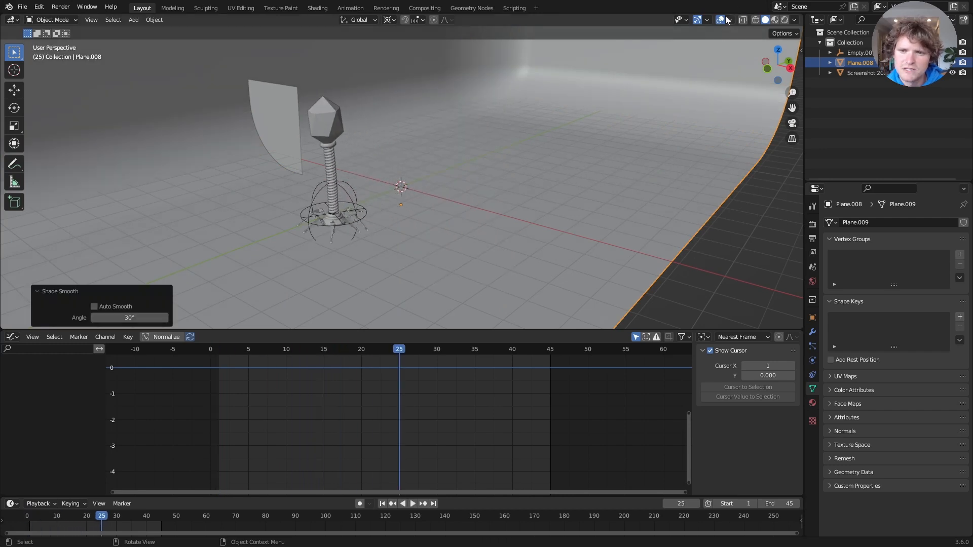
pyautogui.click(253, 111)
pyautogui.press('x')
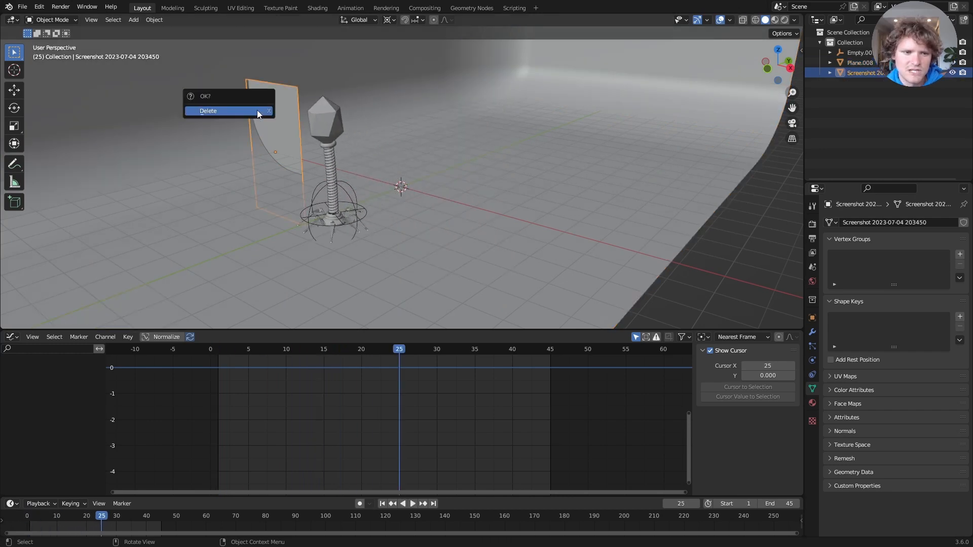
pyautogui.click(257, 110)
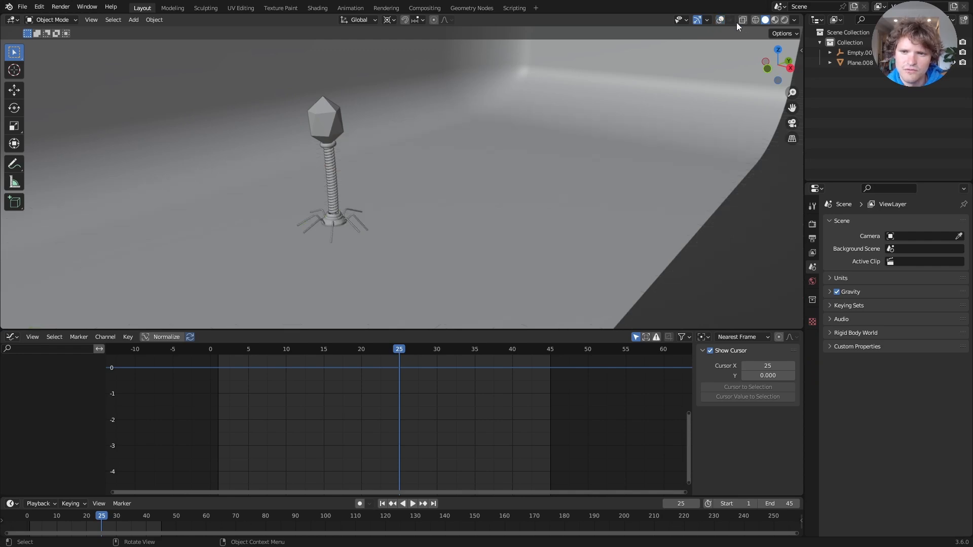
# Step: Enable shadows in the solid viewport shading options
pyautogui.click(794, 20)
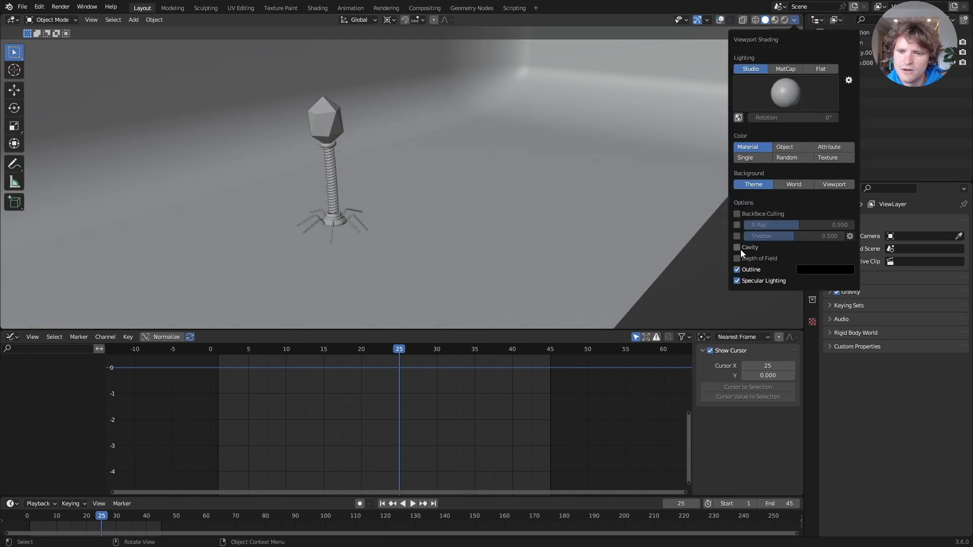
pyautogui.click(737, 236)
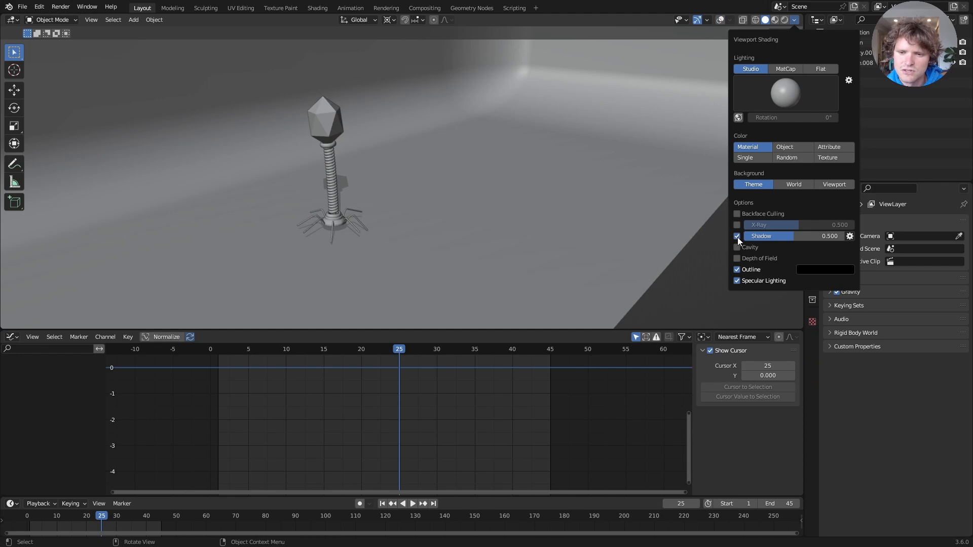
# Step: Enable cavity shading for the solid viewport and set its type to Both
pyautogui.click(737, 247)
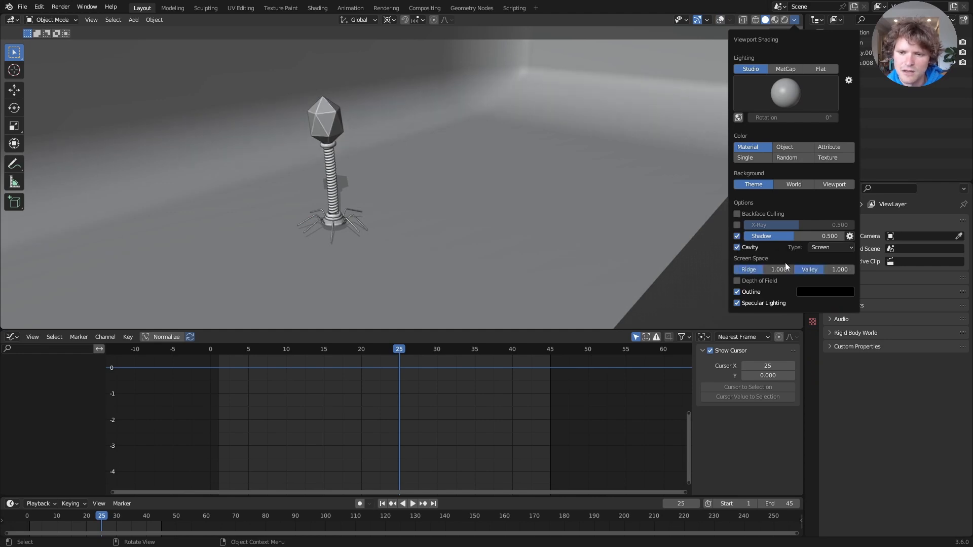
pyautogui.click(825, 250)
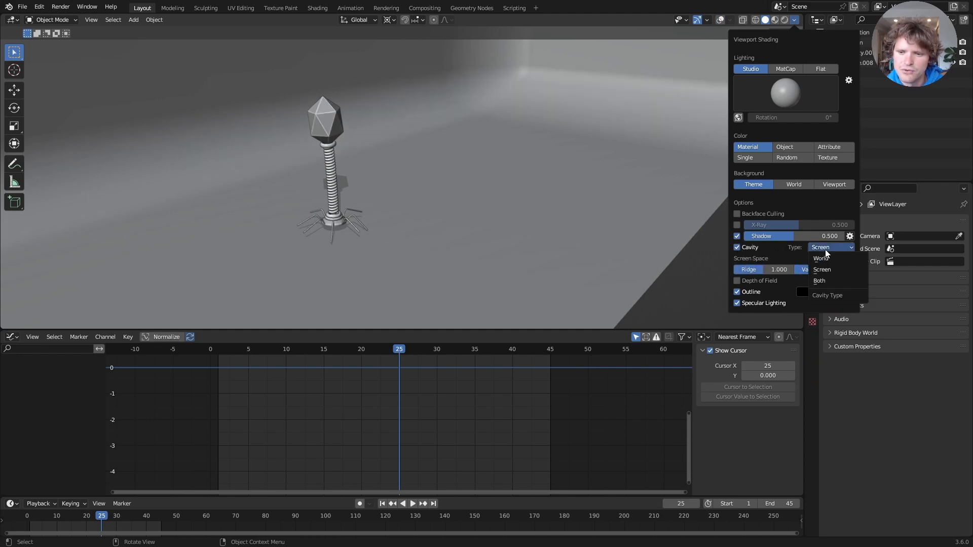
pyautogui.click(819, 281)
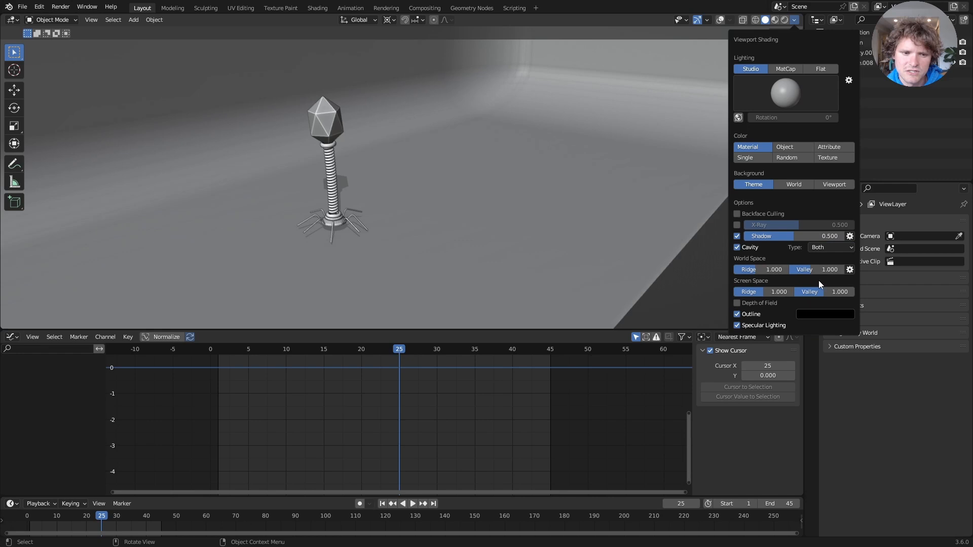
# Step: Raise the backdrop about 0.09 m along Z under the bacteriophage's feet while checking the walk in playback
pyautogui.click(412, 195)
pyautogui.click(790, 69)
pyautogui.scroll(4, 302, 192)
pyautogui.press('g')
pyautogui.press('z')
pyautogui.click(305, 184)
pyautogui.moveTo(305, 184); pyautogui.dragTo(317, 138, button='middle')
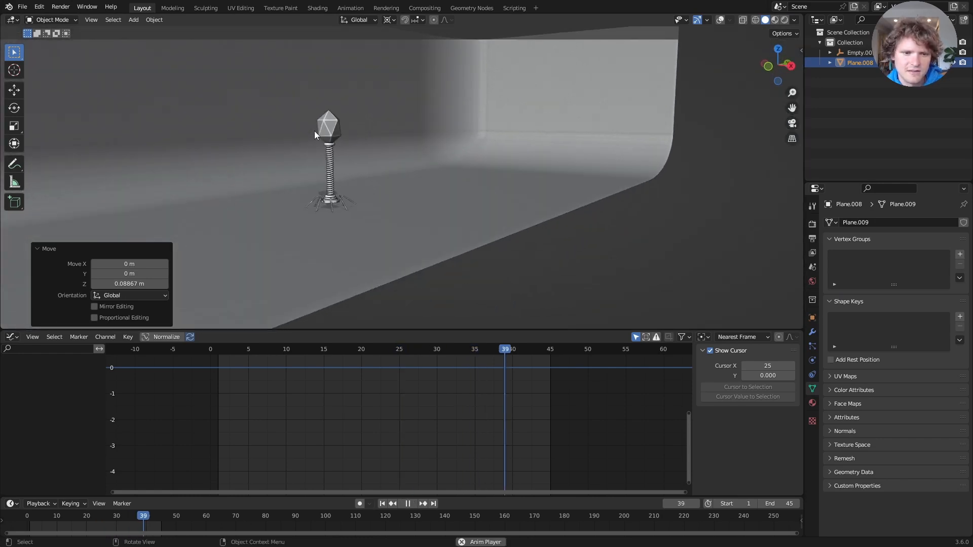
pyautogui.press('Escape')
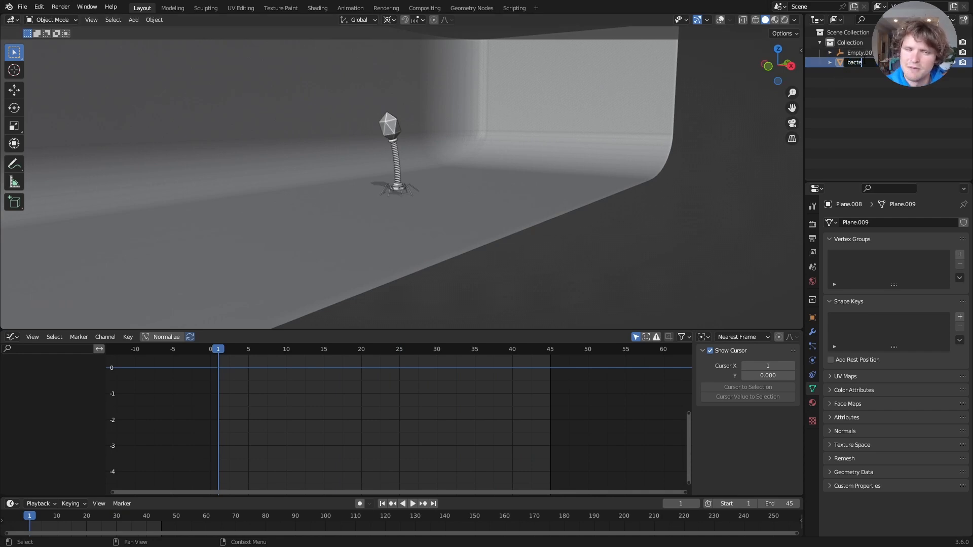
# Step: Name the selected plane bacteriophage and rename the empty as controller
pyautogui.press('Return')
pyautogui.doubleClick(864, 62)
pyautogui.write('controller')
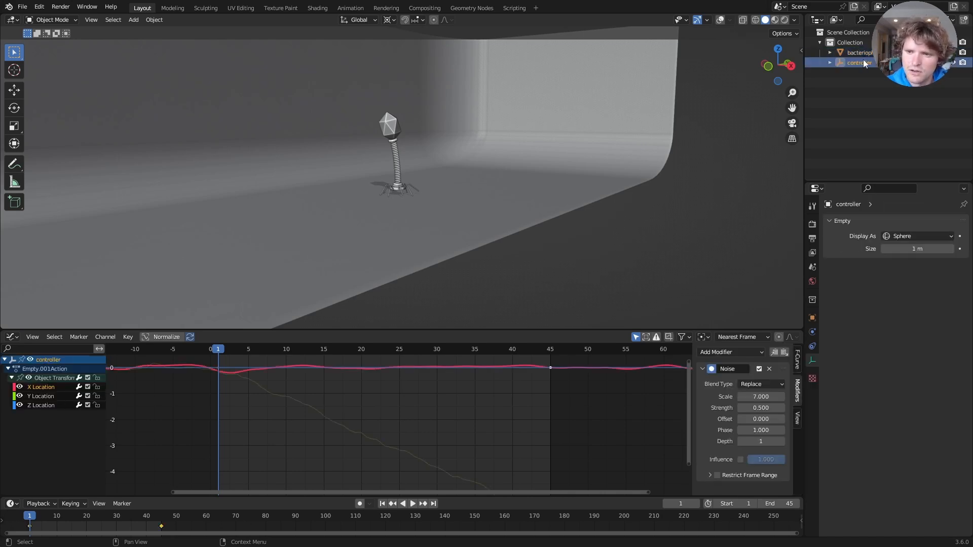
# Step: Try to duplicate all objects in place, and undo the duplication
pyautogui.write('a')
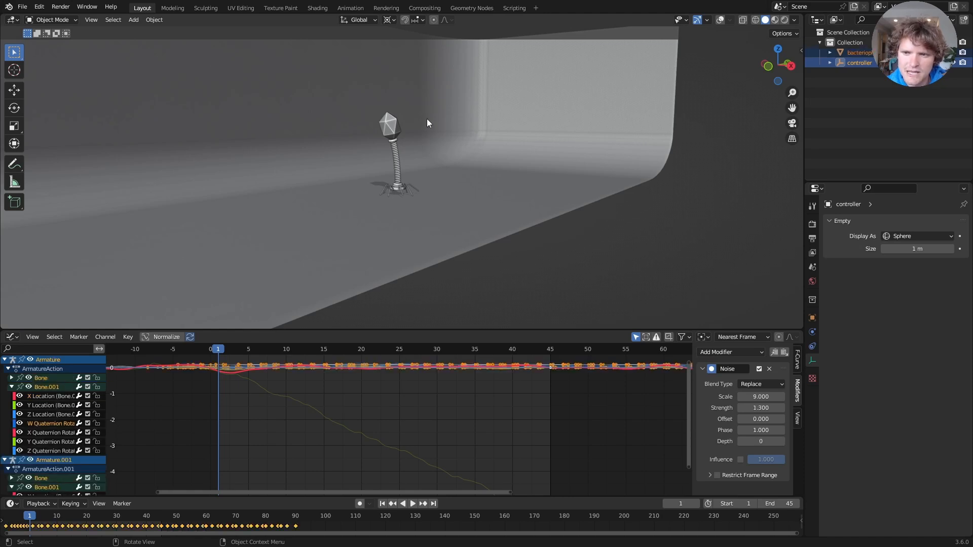
pyautogui.hotkey('shift', 'd')
pyautogui.press('Escape')
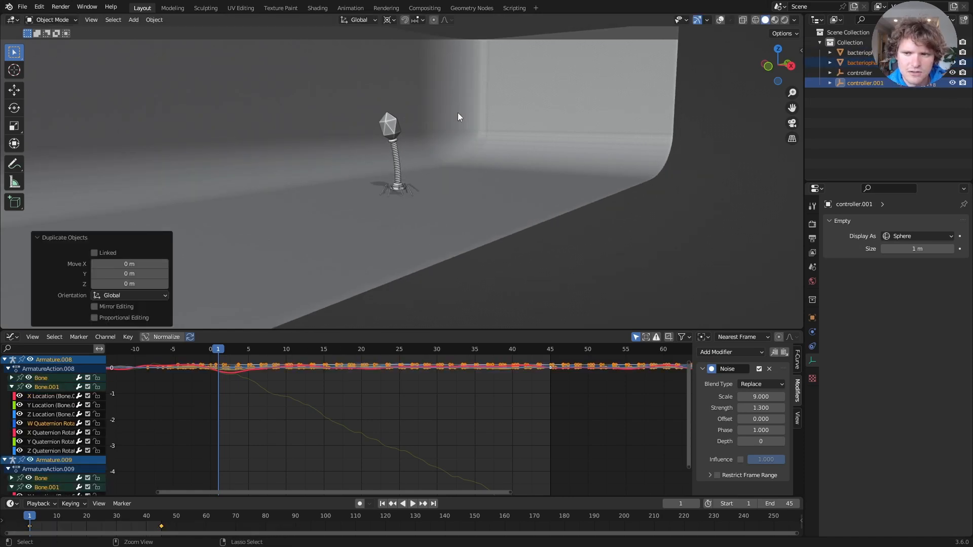
pyautogui.hotkey('ctrl', 'z')
# Step: Select the curved backdrop and rename it as stage
pyautogui.click(851, 64)
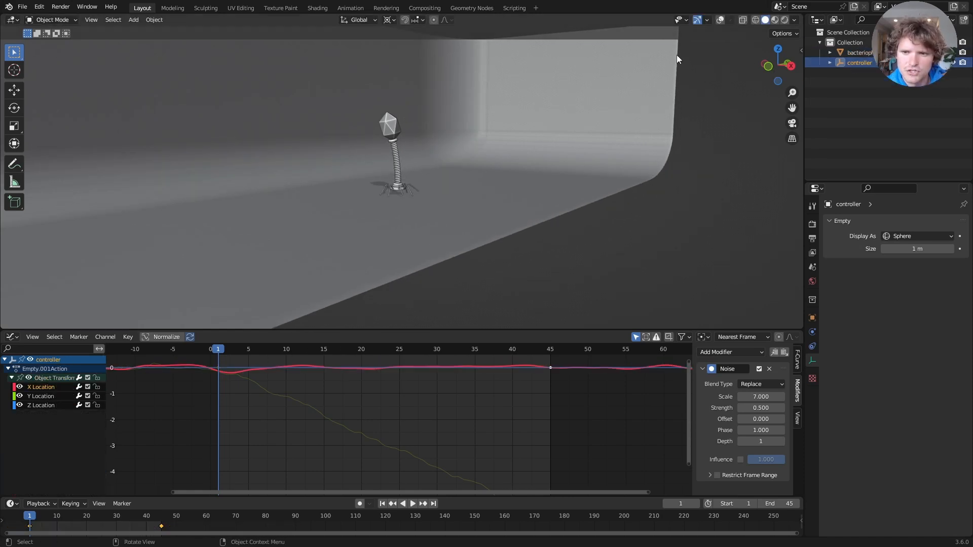
pyautogui.click(588, 102)
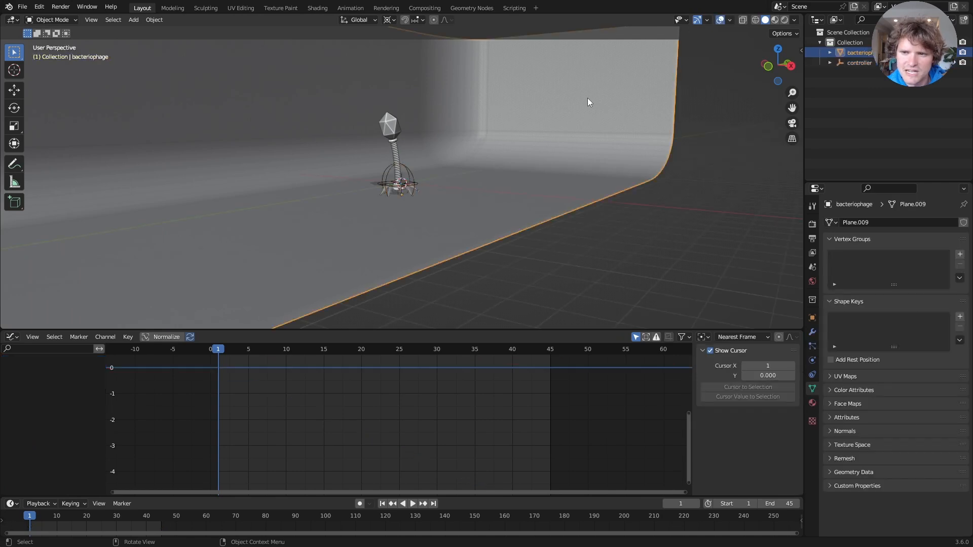
pyautogui.doubleClick(856, 53)
pyautogui.write('stage')
pyautogui.press('Return')
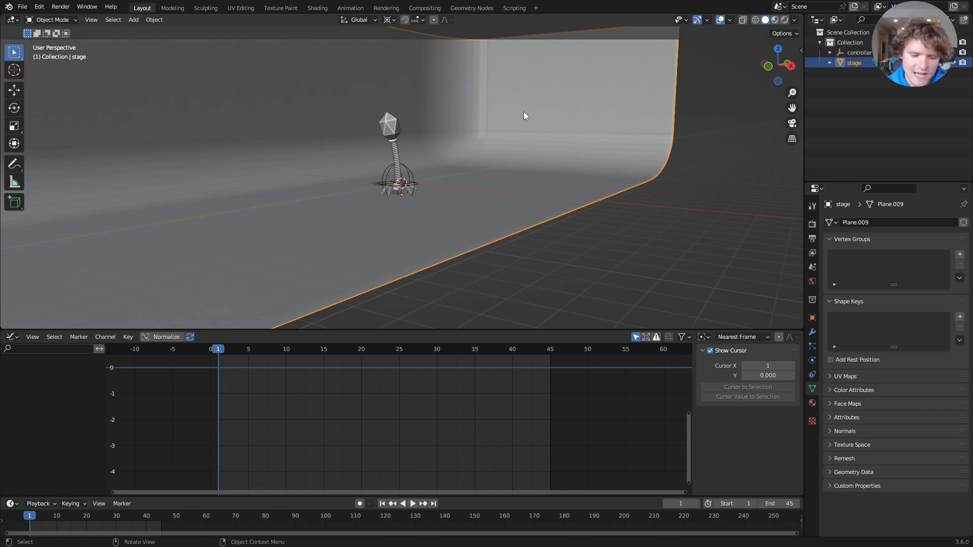
# Step: Invert the selection to cover the bacteriophage and its controller, and duplicate them in place
pyautogui.hotkey('ctrl', 'i')
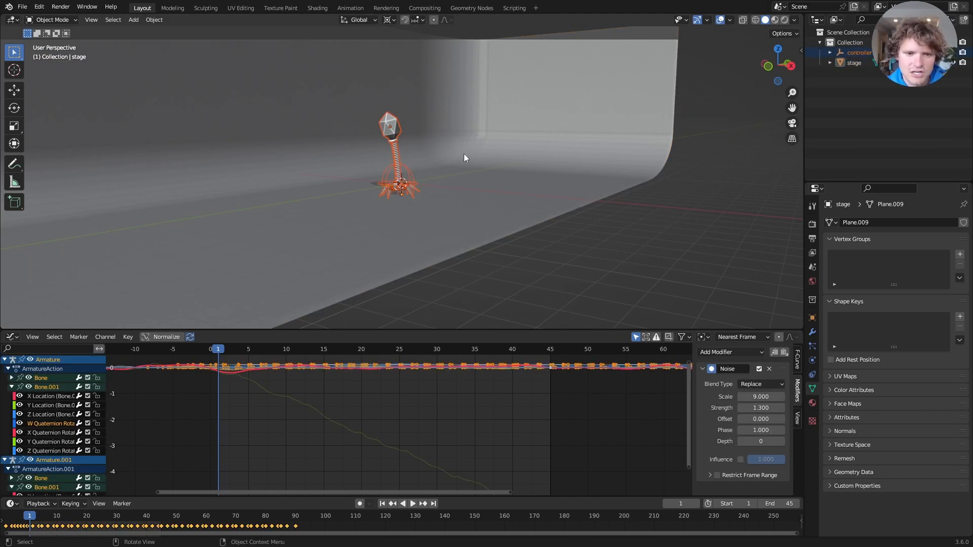
pyautogui.hotkey('shift', 'd')
pyautogui.rightClick(494, 156)
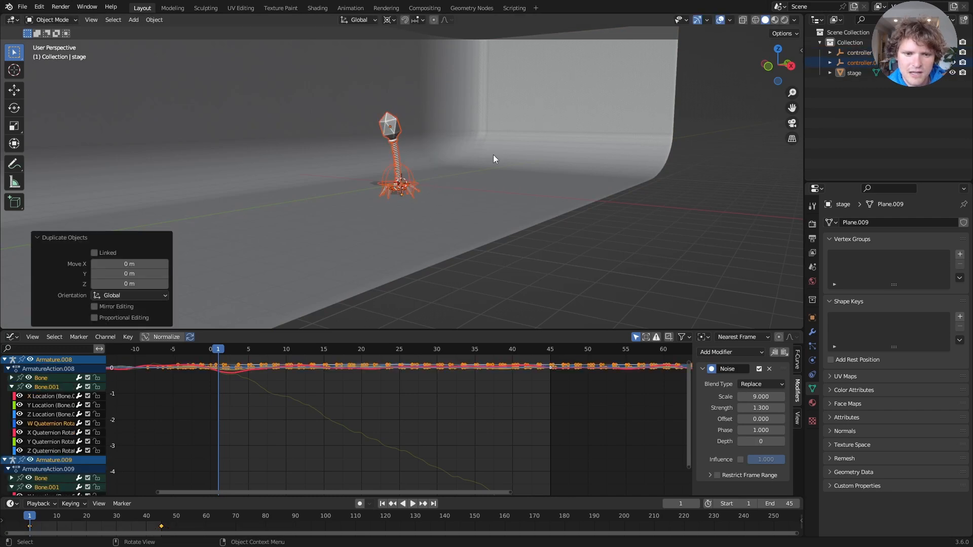
# Step: Try to move the original controller freely about 5.4 m away from its duplicate, and play the animation
pyautogui.click(410, 177)
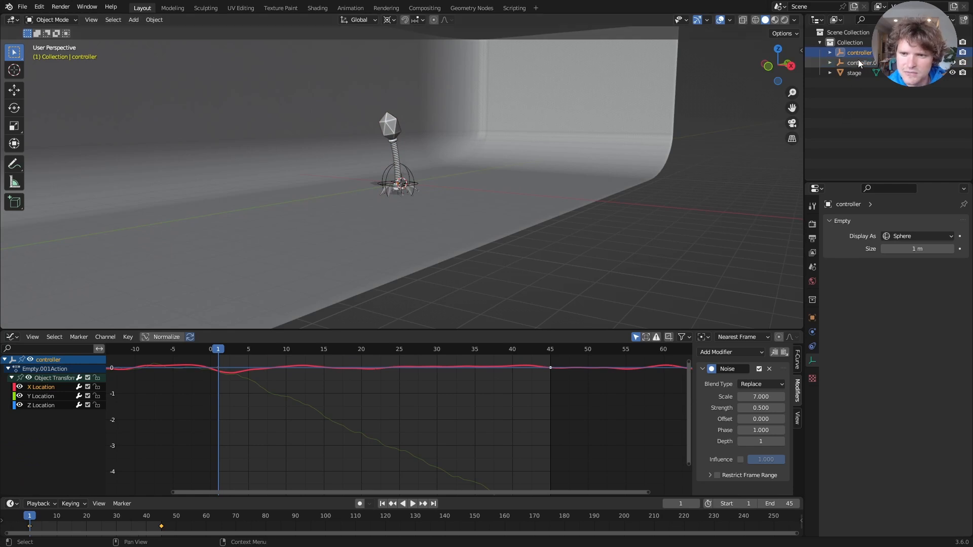
pyautogui.hotkey('shift', 'd')
pyautogui.click(475, 206)
pyautogui.hotkey('ctrl', 'z')
pyautogui.press('g')
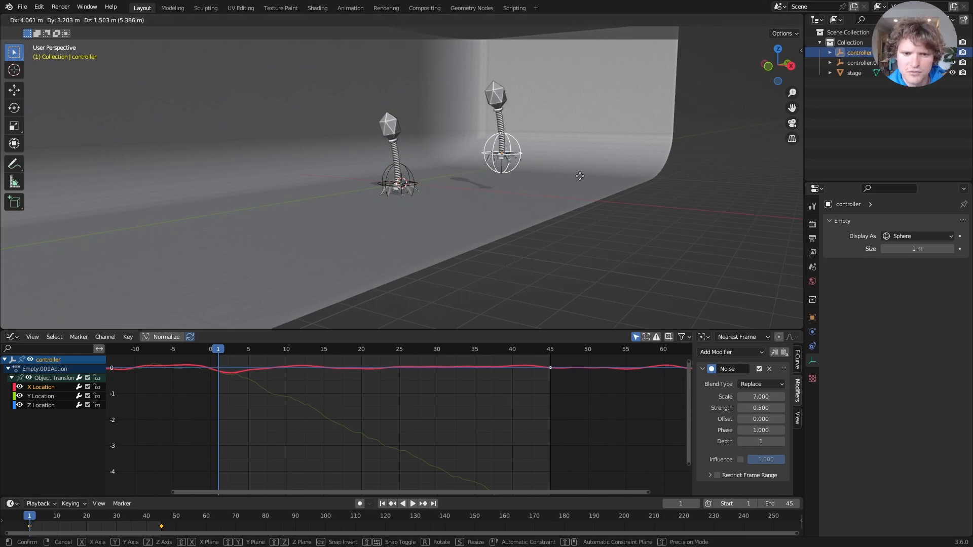
pyautogui.click(580, 175)
pyautogui.press('space')
pyautogui.press('Escape')
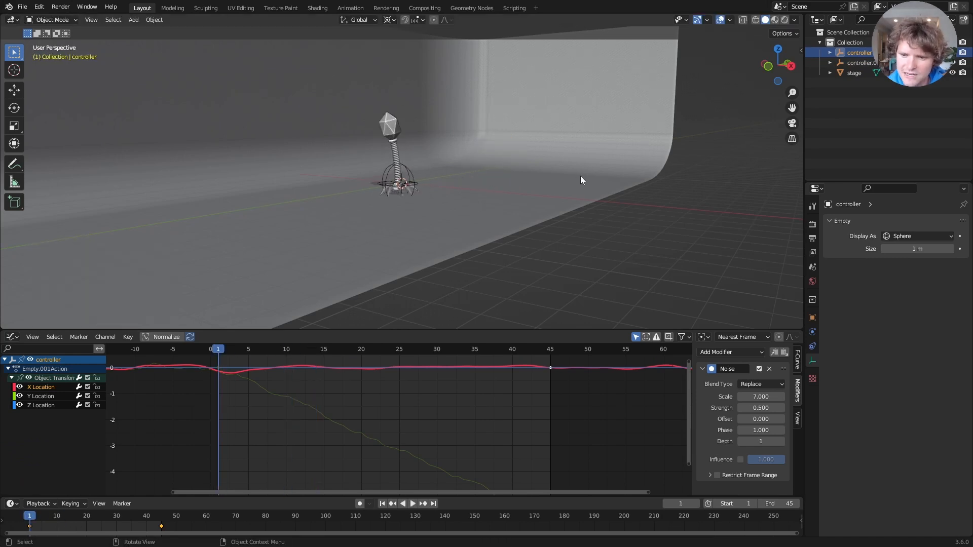
# Step: Offset the controller with a delta location of X 4.69 m and Y 5.08 m, and play both walks
pyautogui.click(812, 317)
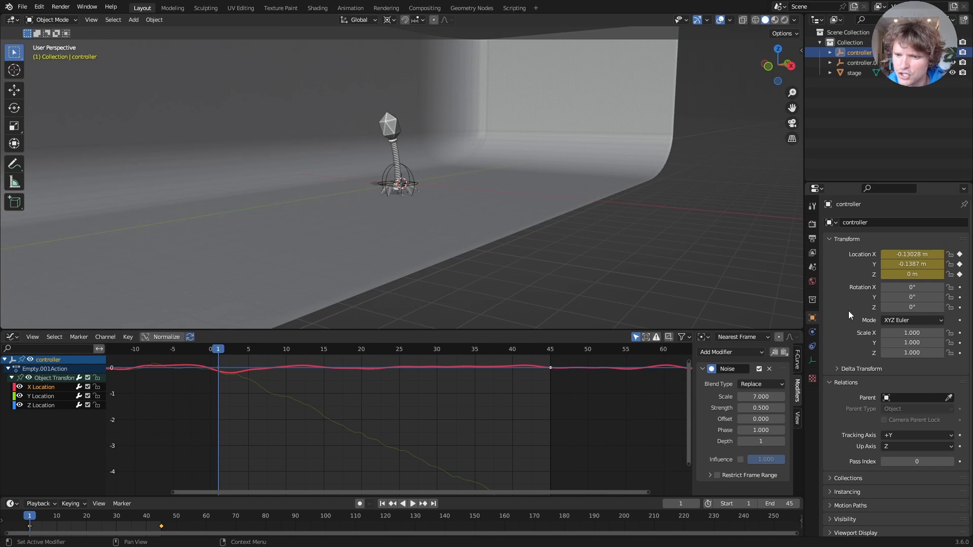
pyautogui.click(860, 368)
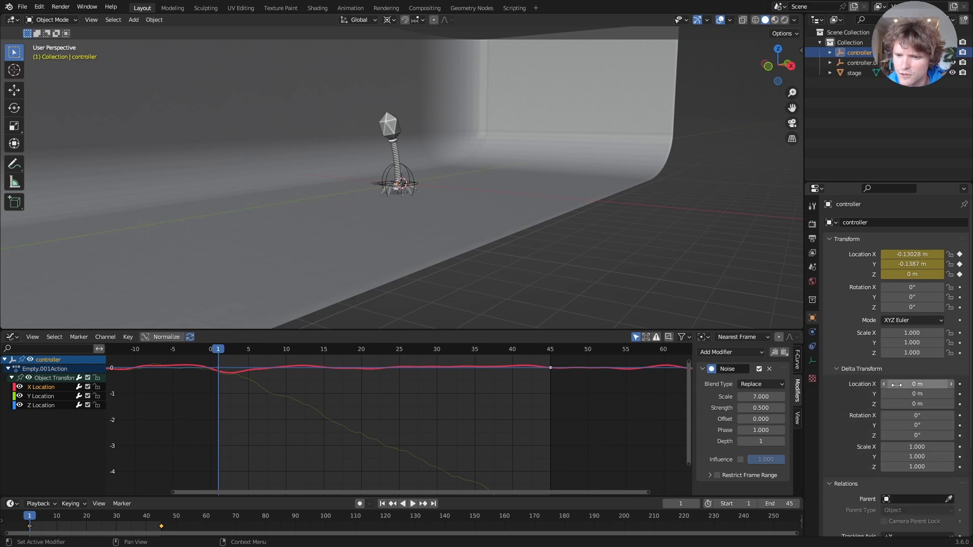
pyautogui.moveTo(907, 384); pyautogui.dragTo(925, 394)
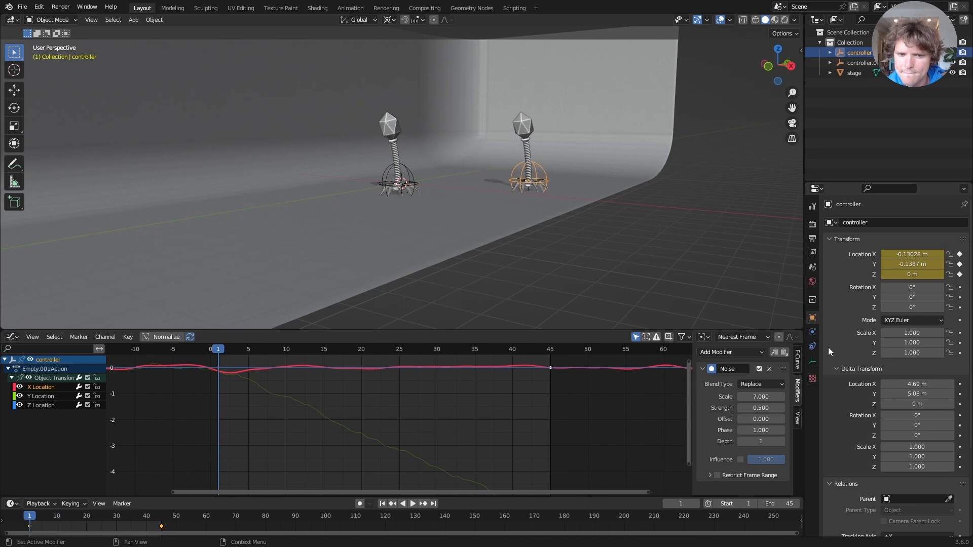
pyautogui.click(646, 244)
pyautogui.press('space')
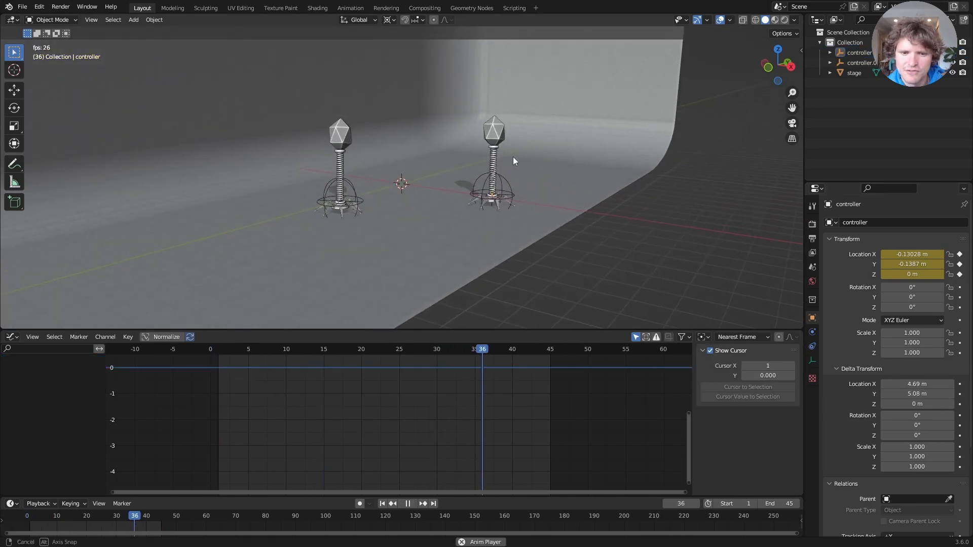
pyautogui.press('space')
pyautogui.press('space')
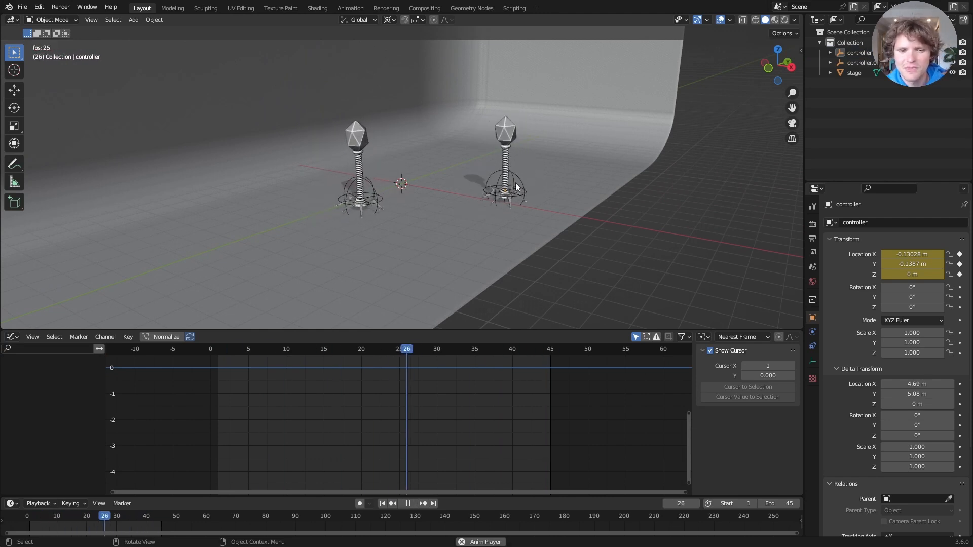
pyautogui.press('space')
# Step: Undo the controller's delta location offset
pyautogui.hotkey('ctrl', 'z')
pyautogui.hotkey('ctrl', 'z')
pyautogui.hotkey('ctrl', 'z')
# Step: Add a camera to the scene and look through it
pyautogui.moveTo(502, 191); pyautogui.dragTo(567, 171, button='middle')
pyautogui.hotkey('shift', 'a')
pyautogui.moveTo(497, 310)
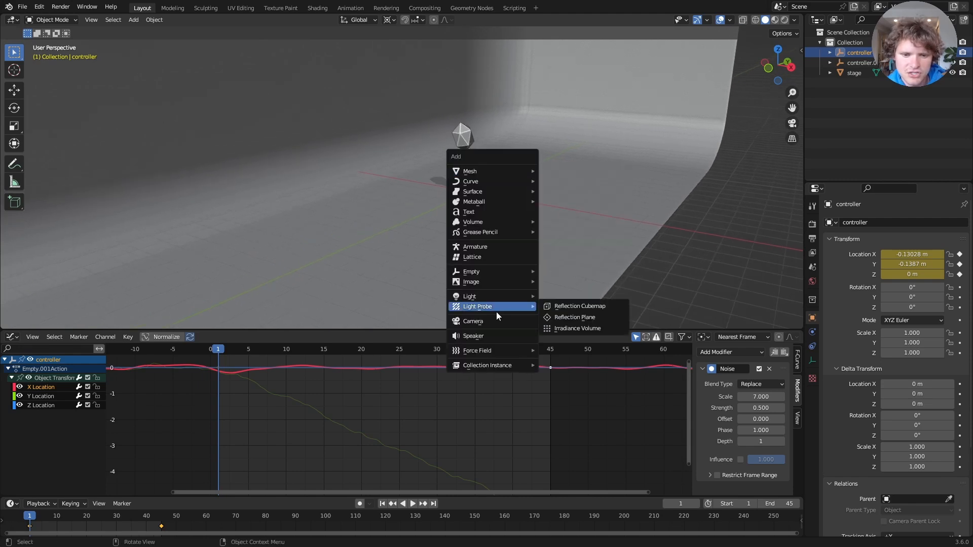
pyautogui.click(473, 322)
pyautogui.click(790, 124)
# Step: Lock the camera to the view and pull it back until the bacteriophage is framed on the stage
pyautogui.press('n')
pyautogui.click(798, 94)
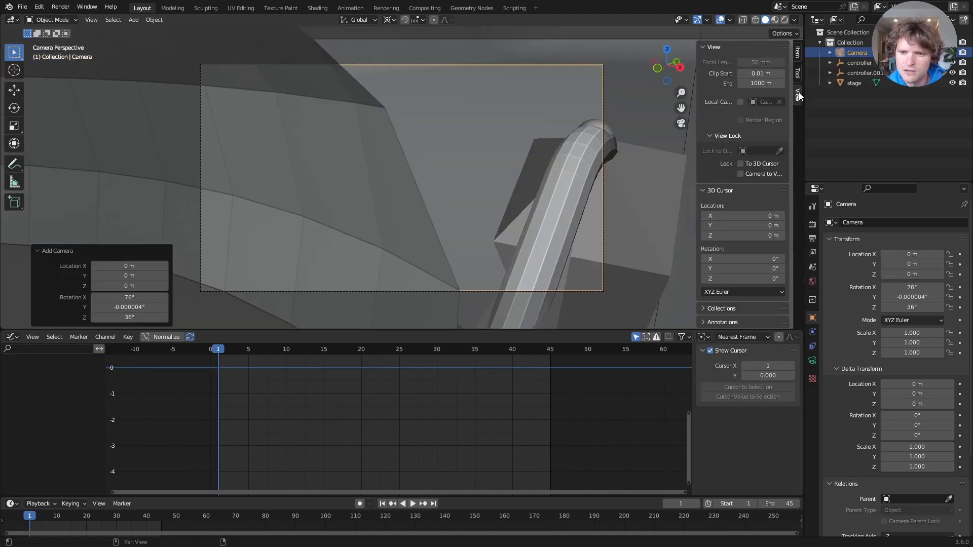
pyautogui.click(743, 174)
pyautogui.scroll(-8, 480, 144)
pyautogui.scroll(-5, 480, 141)
pyautogui.scroll(-3, 479, 141)
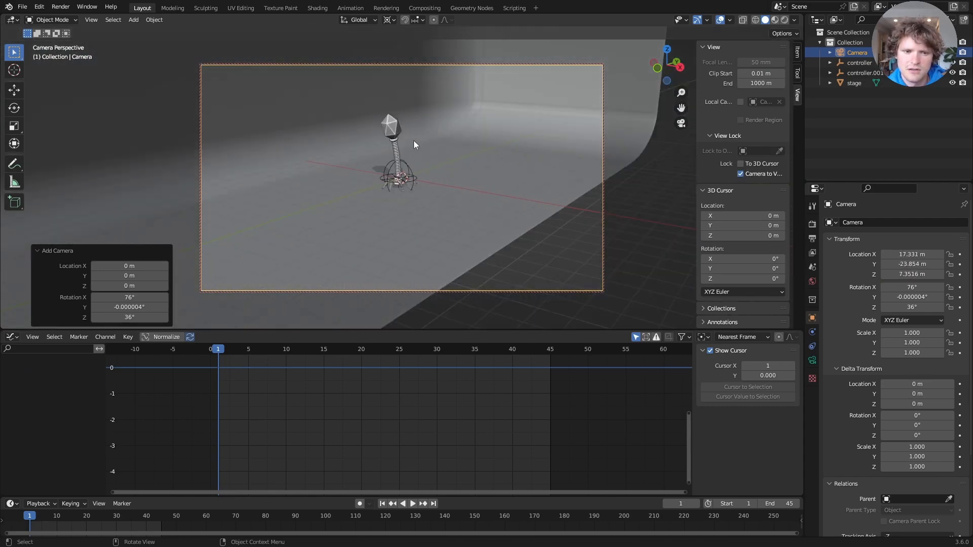
pyautogui.keyDown('shift'); pyautogui.moveTo(448, 145); pyautogui.dragTo(419, 154, button='middle'); pyautogui.keyUp('shift')
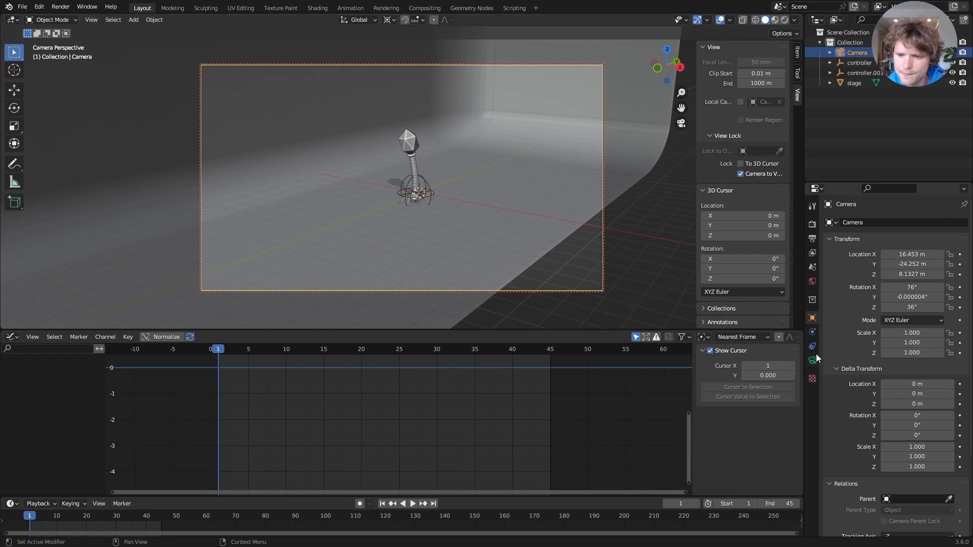
# Step: Set the camera's focal length to 70 mm and orbit it slightly to reframe the bacteriophage
pyautogui.click(812, 359)
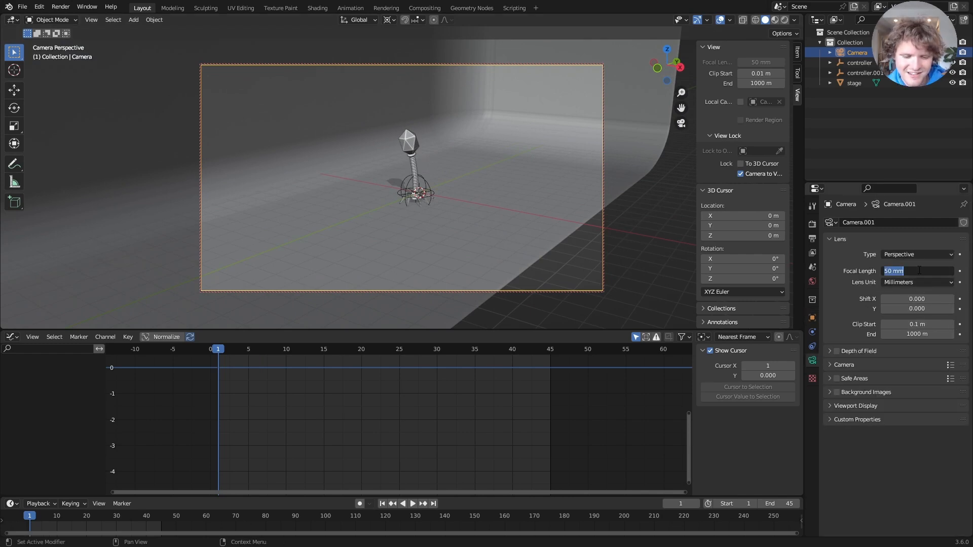
pyautogui.press('Return')
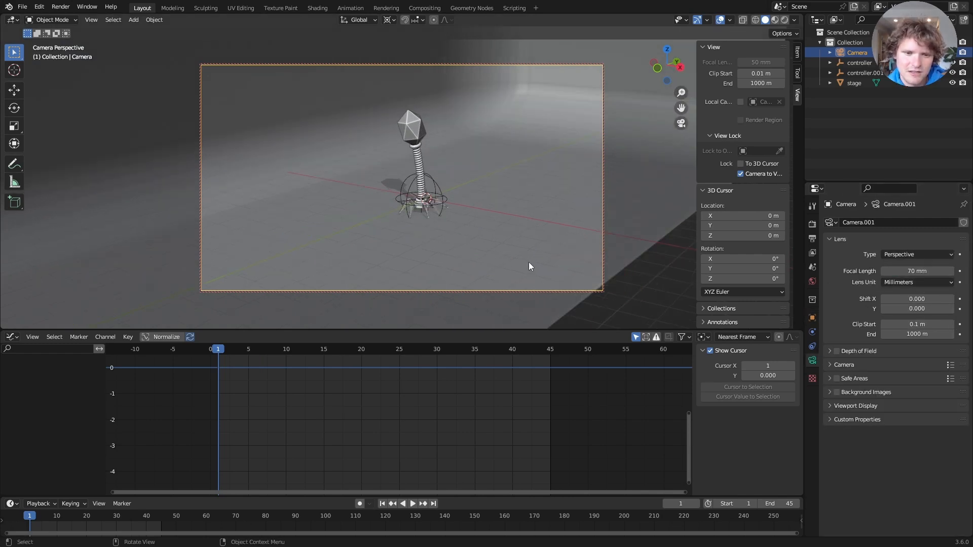
pyautogui.moveTo(492, 231); pyautogui.dragTo(454, 221, button='middle')
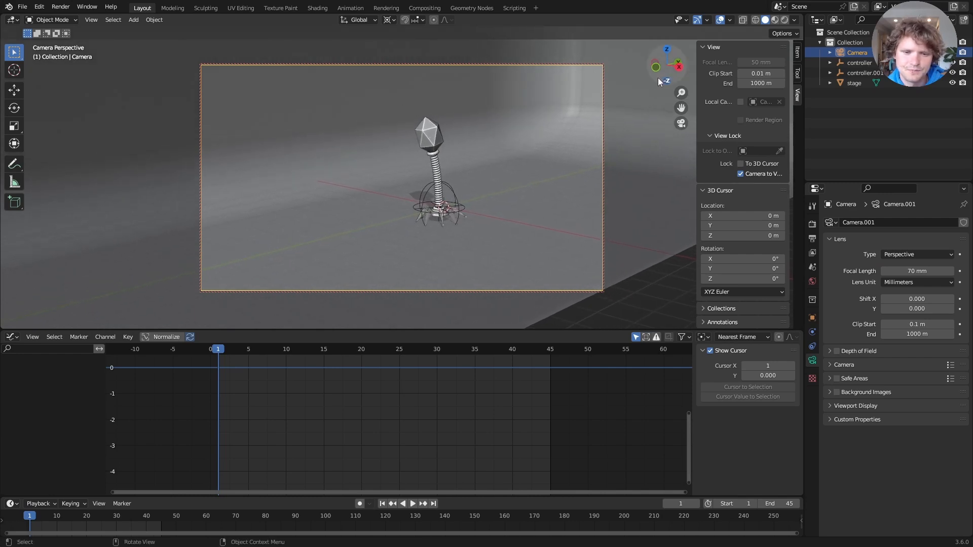
# Step: Play the walk through the camera and shift the camera sideways so the whole walk is better centred
pyautogui.press('space')
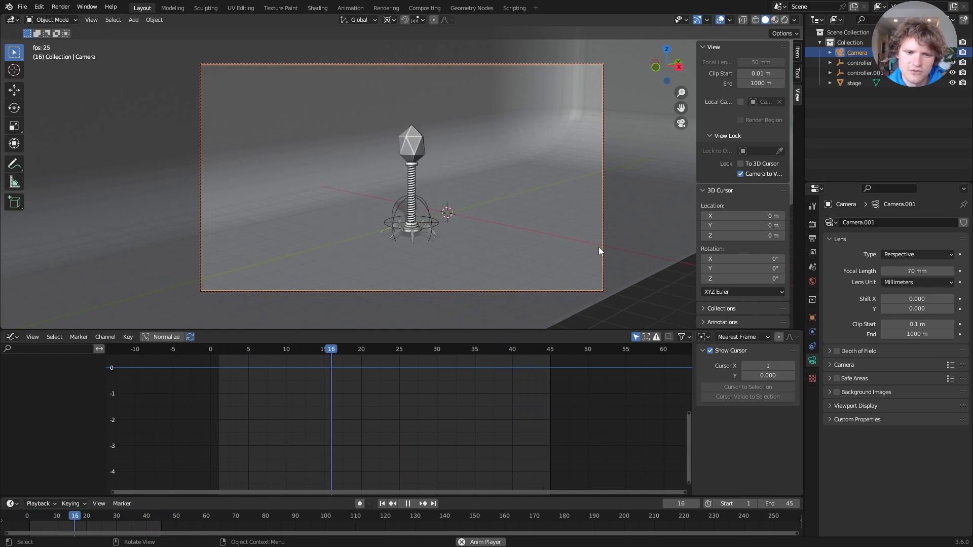
pyautogui.press('space')
pyautogui.keyDown('shift'); pyautogui.moveTo(456, 228); pyautogui.dragTo(497, 220, button='middle'); pyautogui.keyUp('shift')
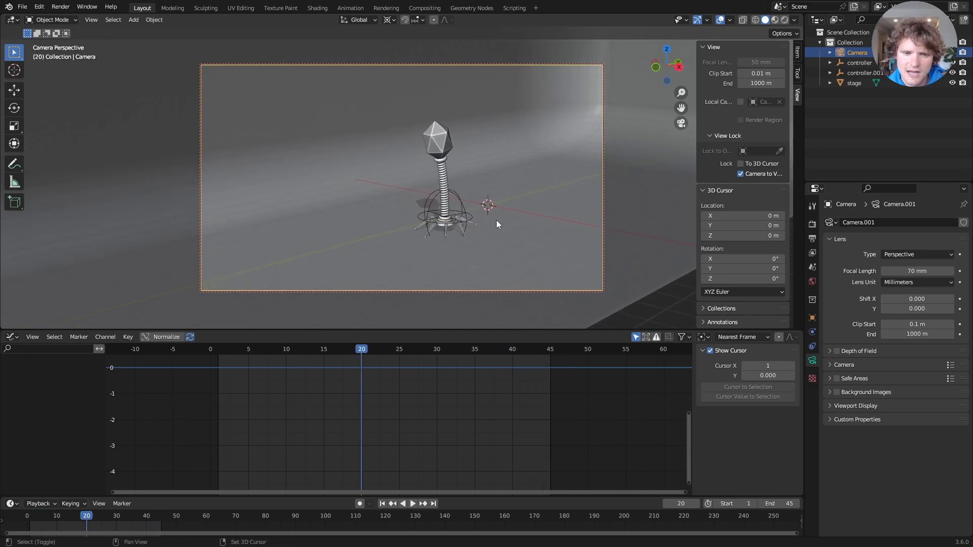
pyautogui.hotkey('shift', 'Left')
pyautogui.press('space')
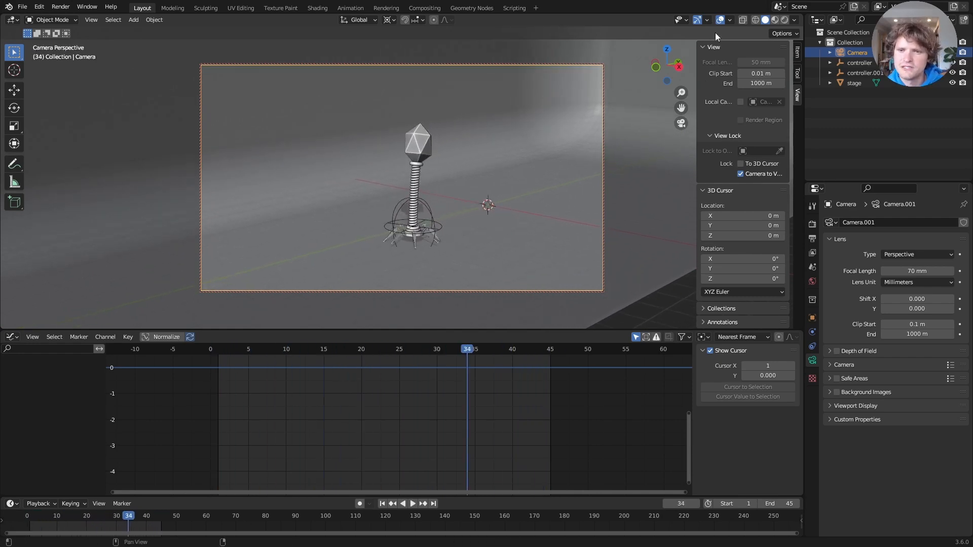
# Step: Hide the viewport overlays and play the walk through the camera
pyautogui.click(720, 21)
pyautogui.press('space')
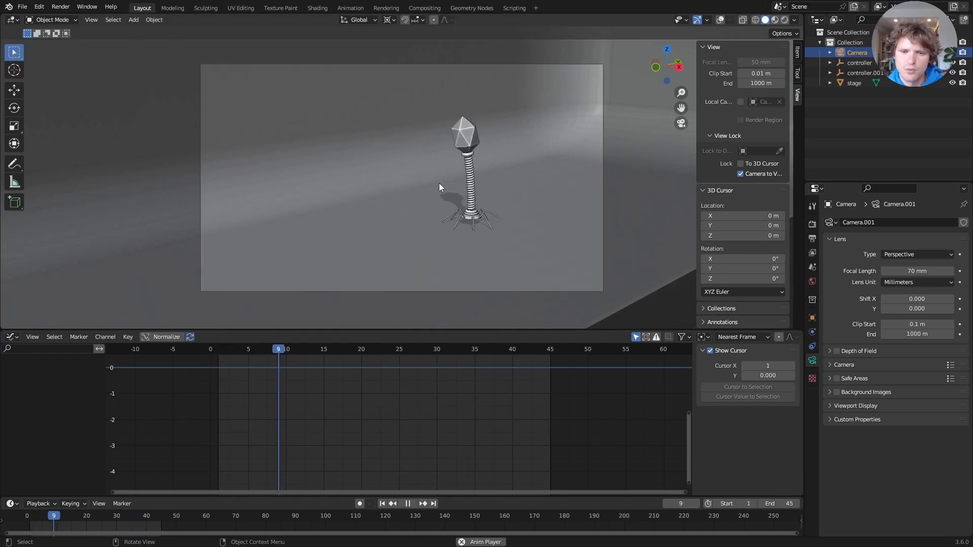
pyautogui.press('space')
pyautogui.click(720, 21)
# Step: Rotate the light direction in the viewport's shadow settings so the light comes from above
pyautogui.click(793, 20)
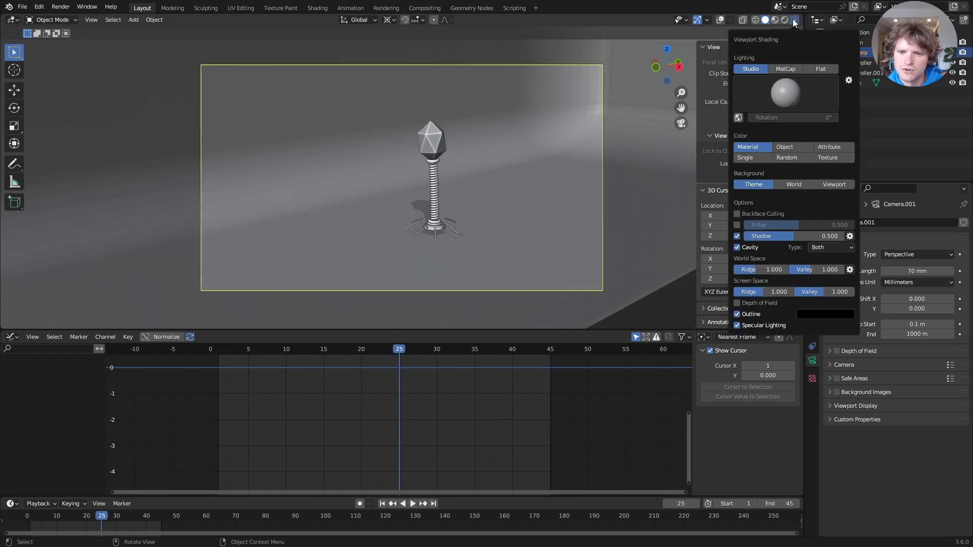
pyautogui.click(849, 236)
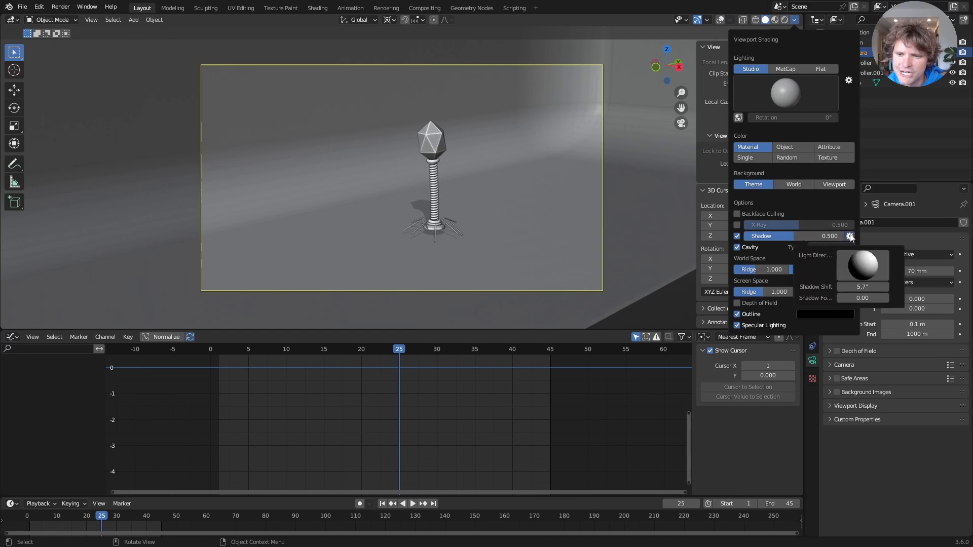
pyautogui.moveTo(864, 274)
pyautogui.mouseDown()
pyautogui.moveTo(829, 248)
pyautogui.moveTo(856, 260)
pyautogui.mouseUp()
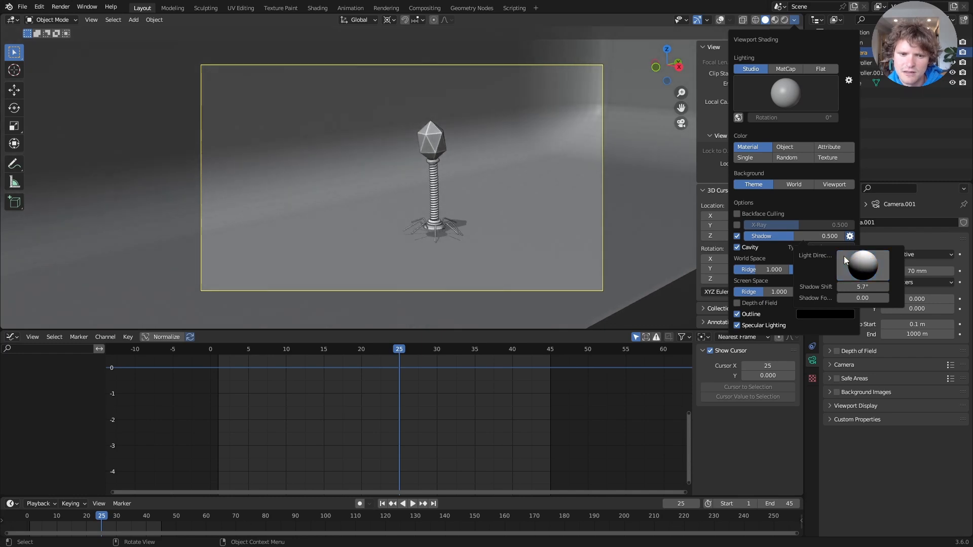
# Step: Play the walk briefly to check the shadows under the new light direction, and stop playback
pyautogui.press('space')
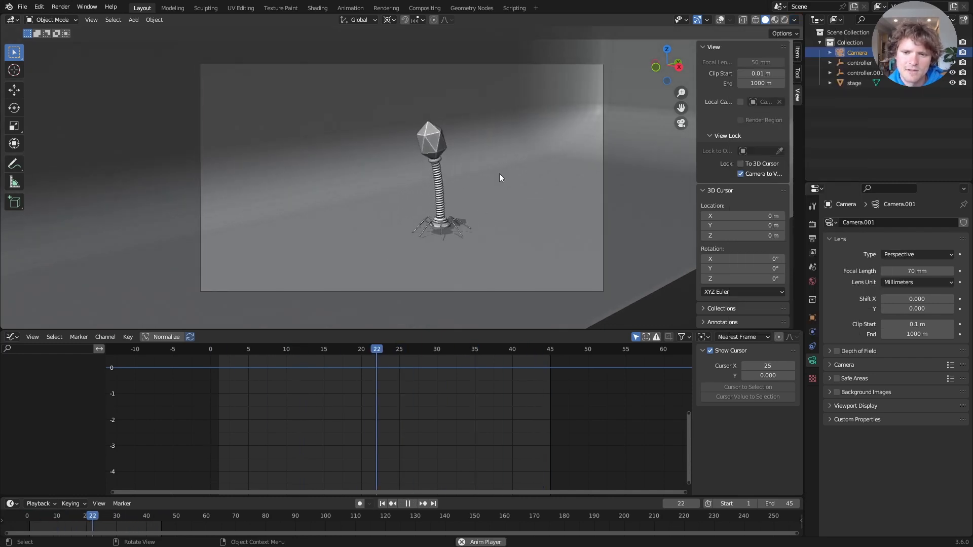
pyautogui.press('space')
# Step: Set the scene's render engine to Workbench and switch the viewport to Rendered shading
pyautogui.click(812, 223)
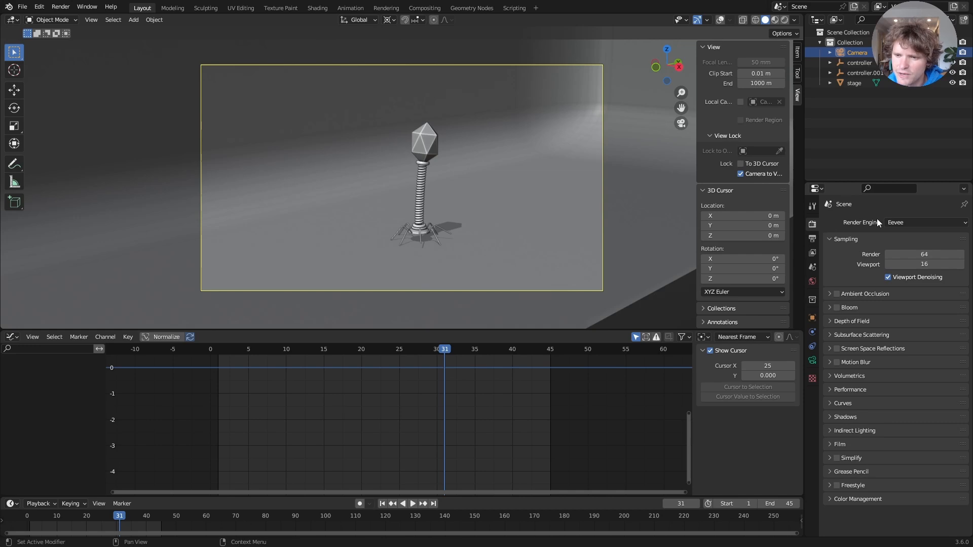
pyautogui.click(902, 223)
pyautogui.click(901, 245)
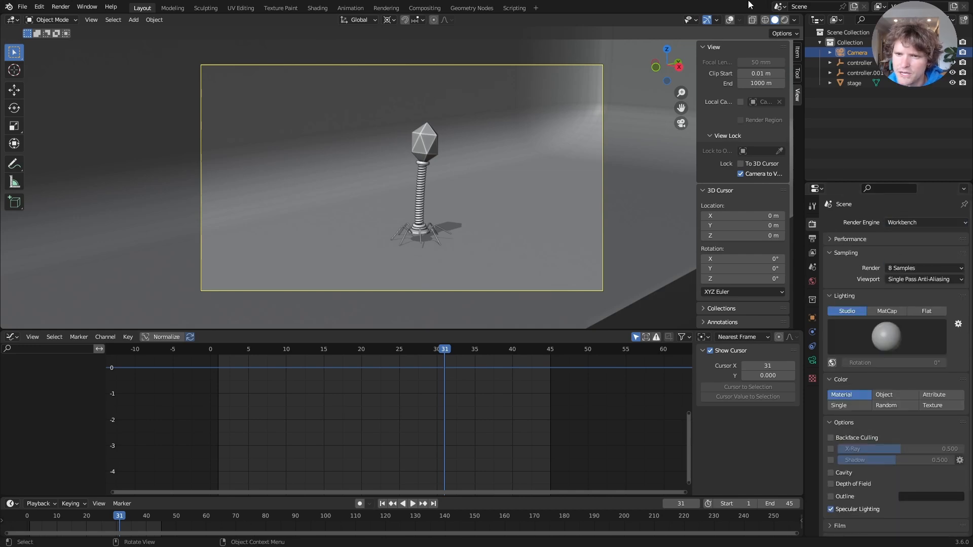
pyautogui.click(784, 20)
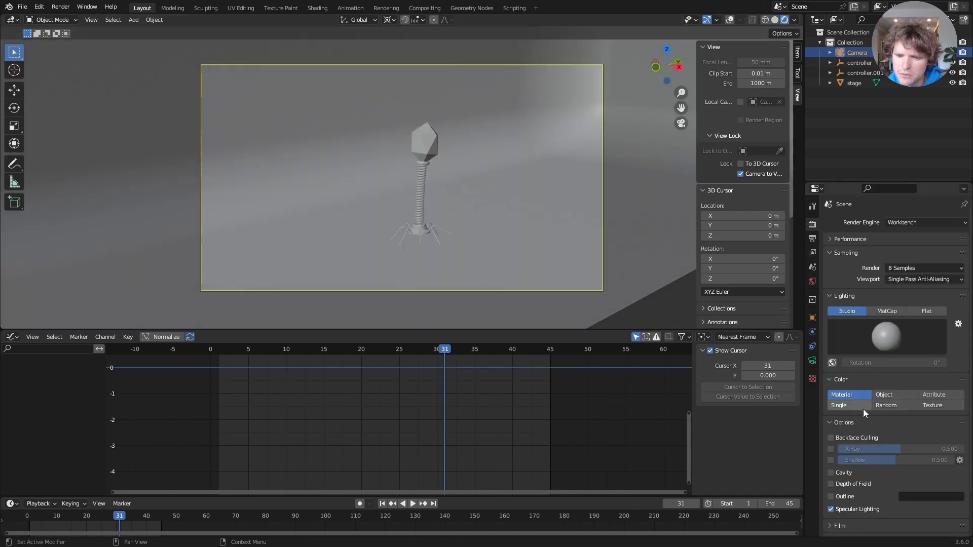
# Step: Enable Shadow, Cavity and Outline in the Workbench render options, trying X-Ray and turning it off again
pyautogui.click(831, 461)
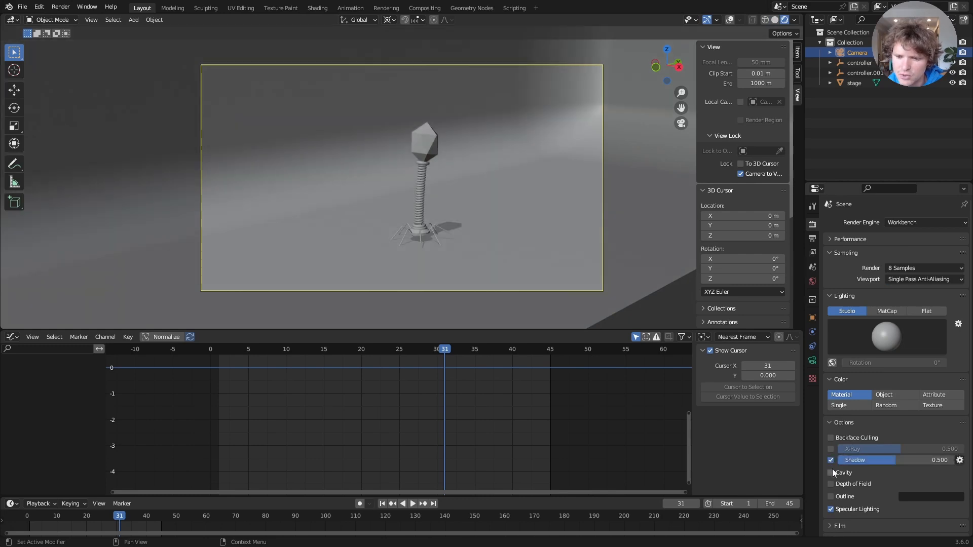
pyautogui.click(831, 471)
pyautogui.scroll(-2, 835, 472)
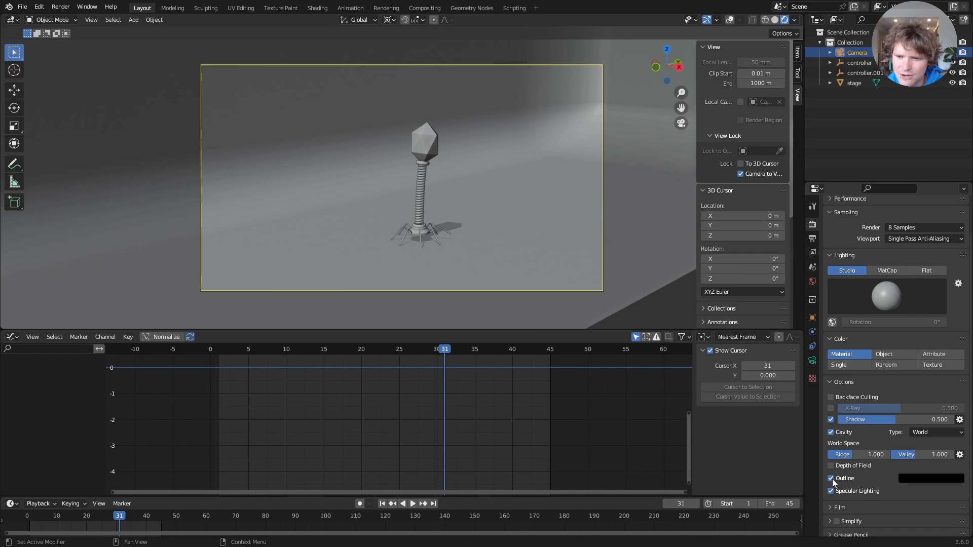
pyautogui.click(830, 409)
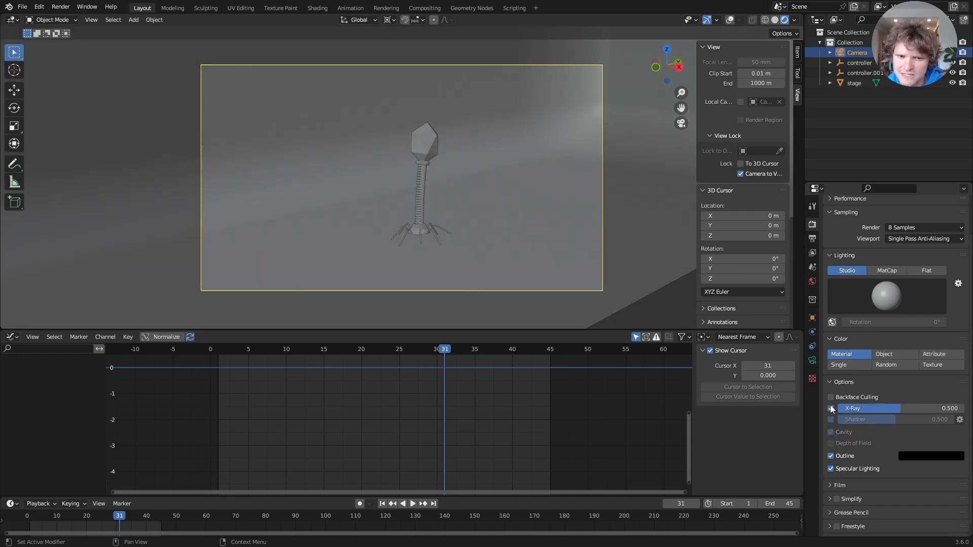
pyautogui.click(830, 408)
# Step: Try the Random, Single and Texture color modes while the walk plays, and return to Material color
pyautogui.press('space')
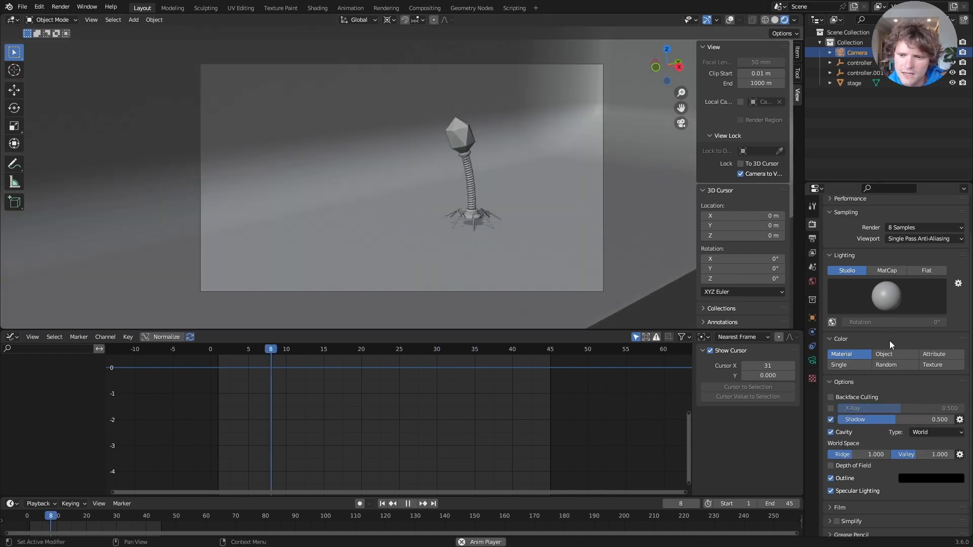
pyautogui.click(892, 366)
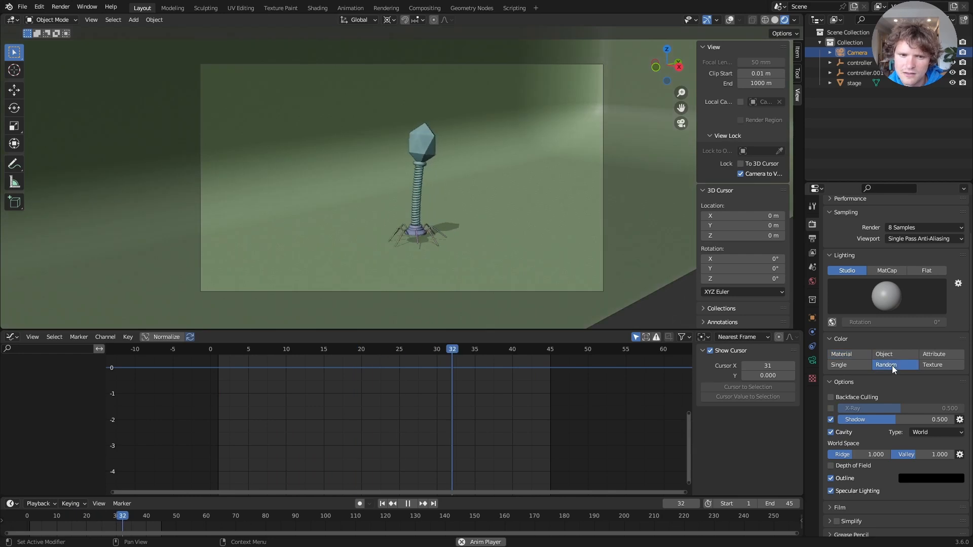
pyautogui.click(850, 366)
pyautogui.click(941, 365)
pyautogui.click(856, 353)
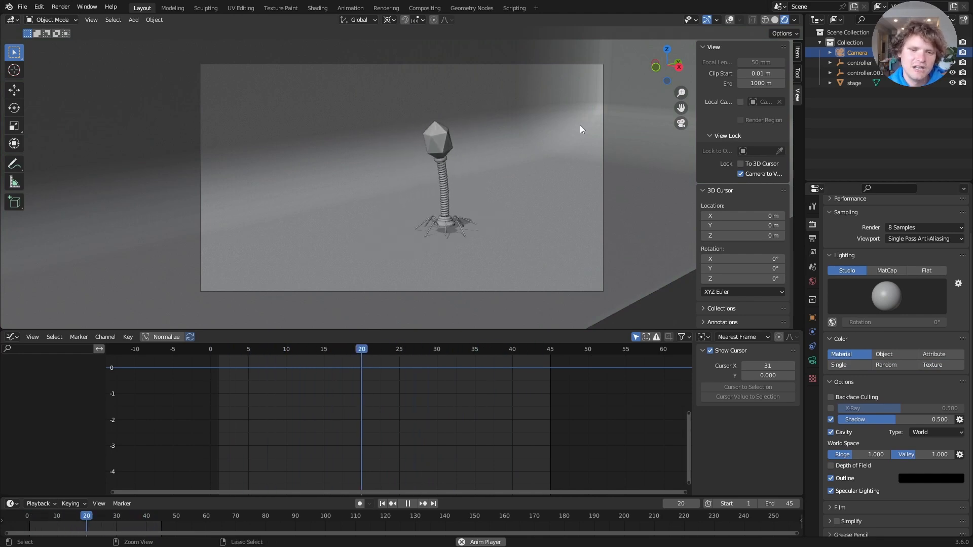
# Step: Save the bacteriophage.blend file
pyautogui.hotkey('ctrl', 's')
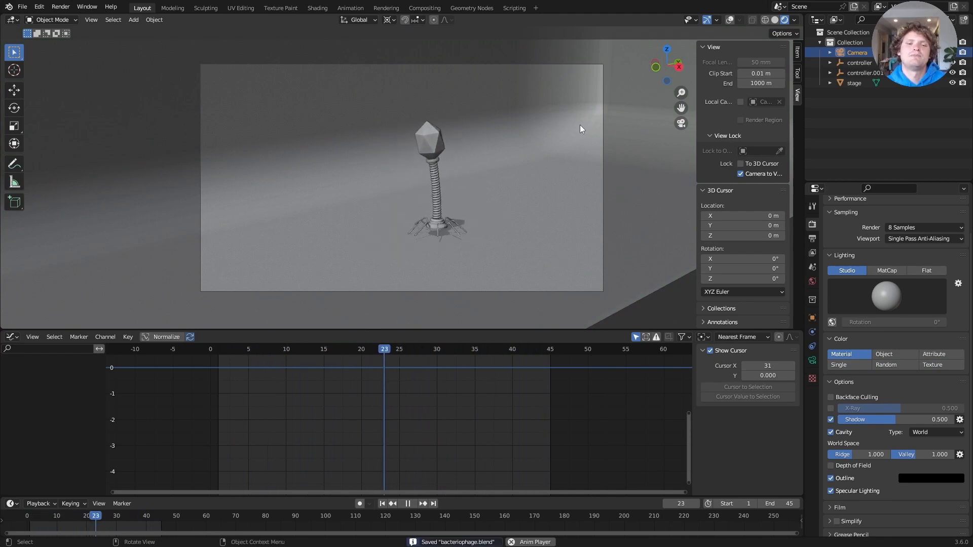